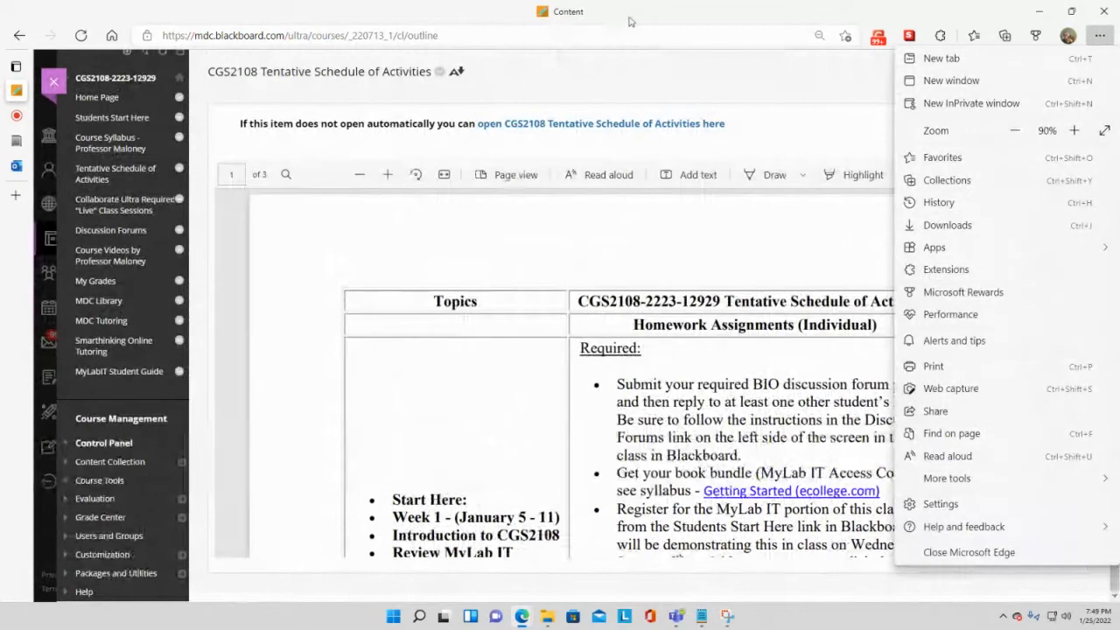
- Read the CGS2108 Tentative Schedule of Activities and highlight the topic entry for MS Word Chapters 5 - 8, Weeks 3 - 7
left_click(662, 17)
scroll(915, 399, "down", 1)
scroll(915, 399, "down", 7)
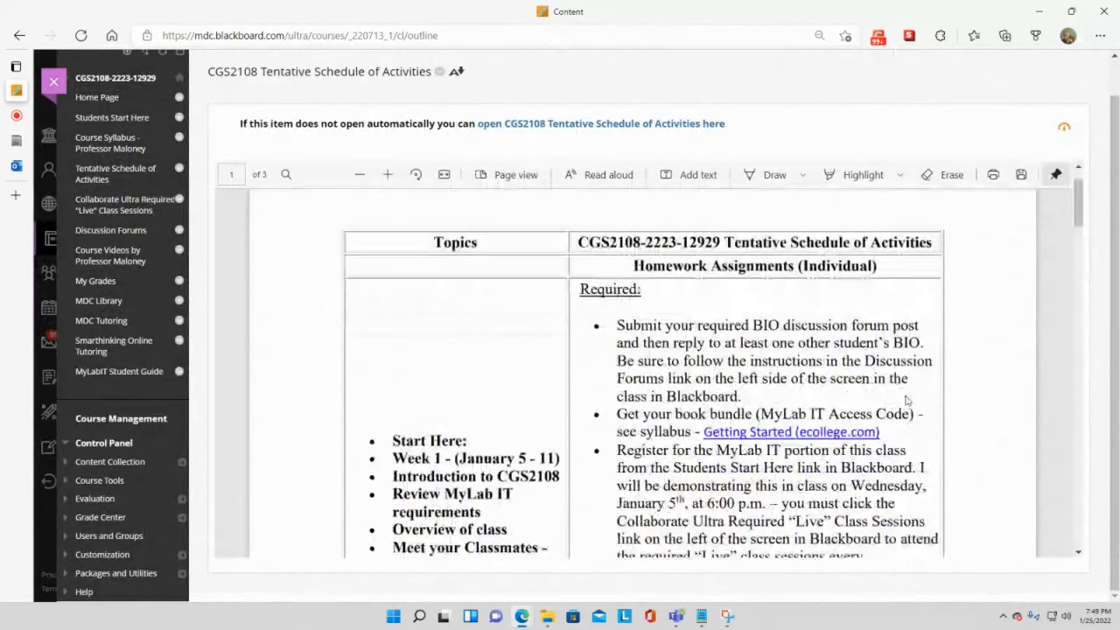
scroll(889, 399, "down", 2)
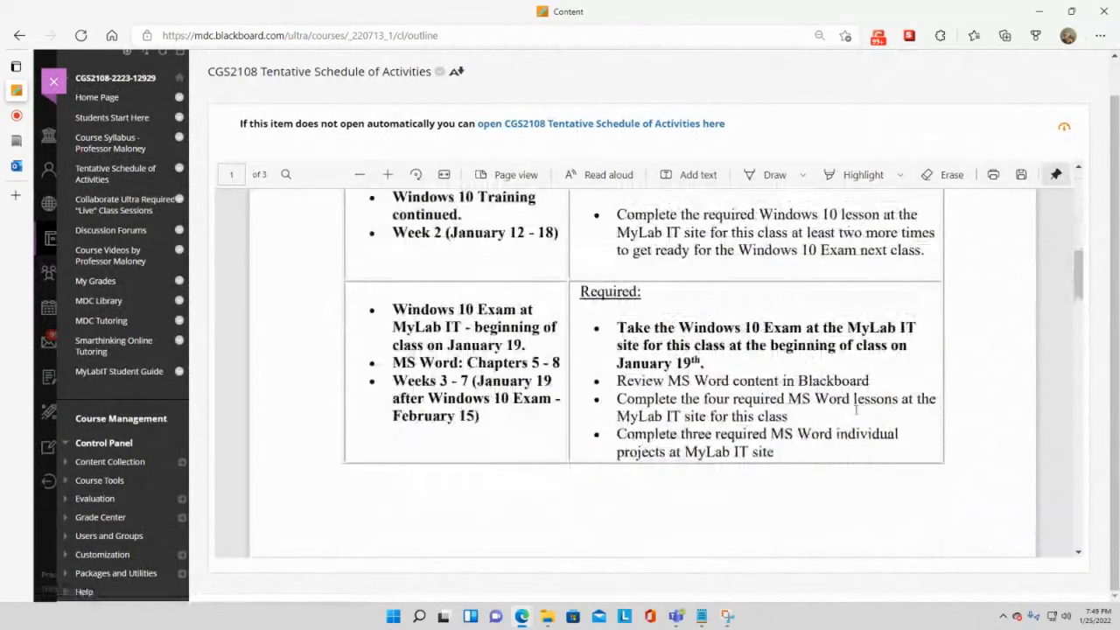
scroll(803, 410, "down", 2)
scroll(803, 410, "down", 2)
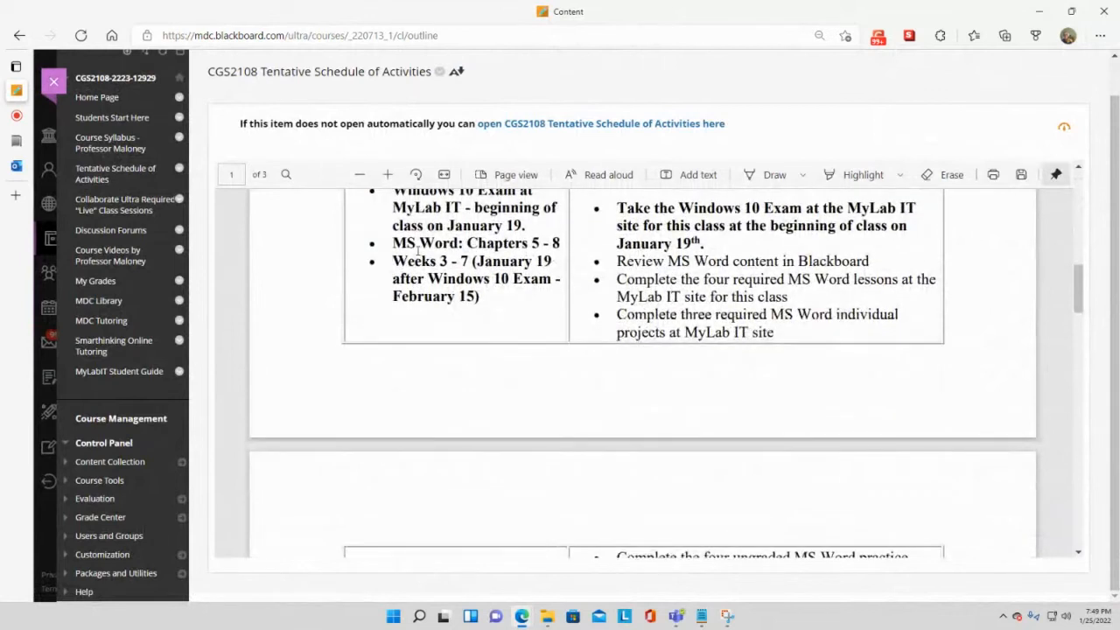
left_click_drag(393, 242, 504, 299)
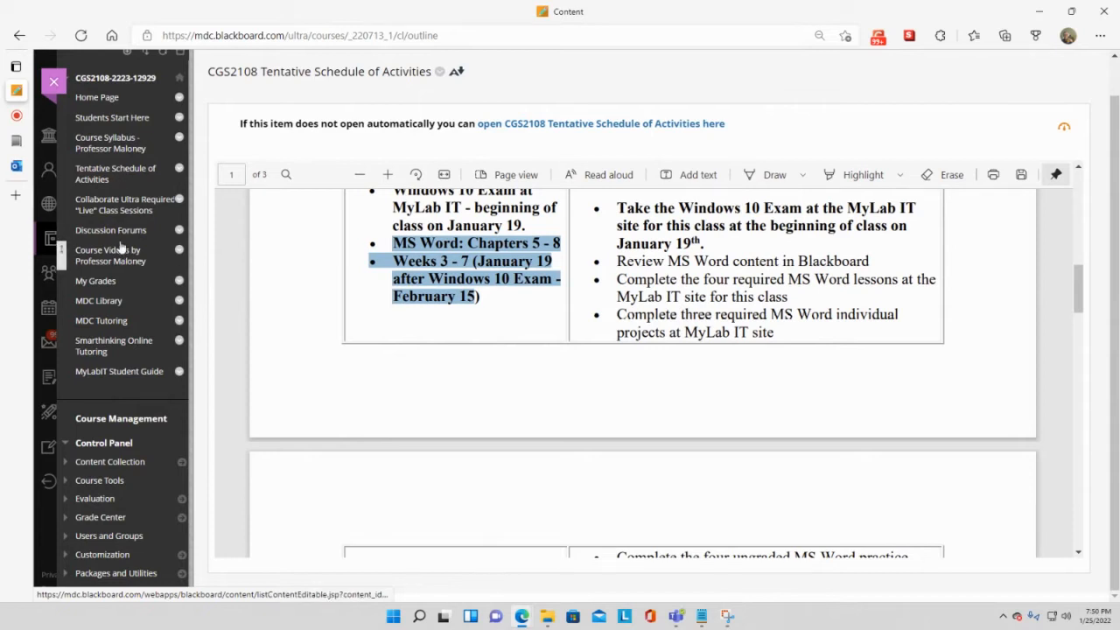
- Switch to the MyLab IT course materials and examine the Word Chapter 5 to 8 activities, their due dates and progress in Module 2
left_click(68, 142)
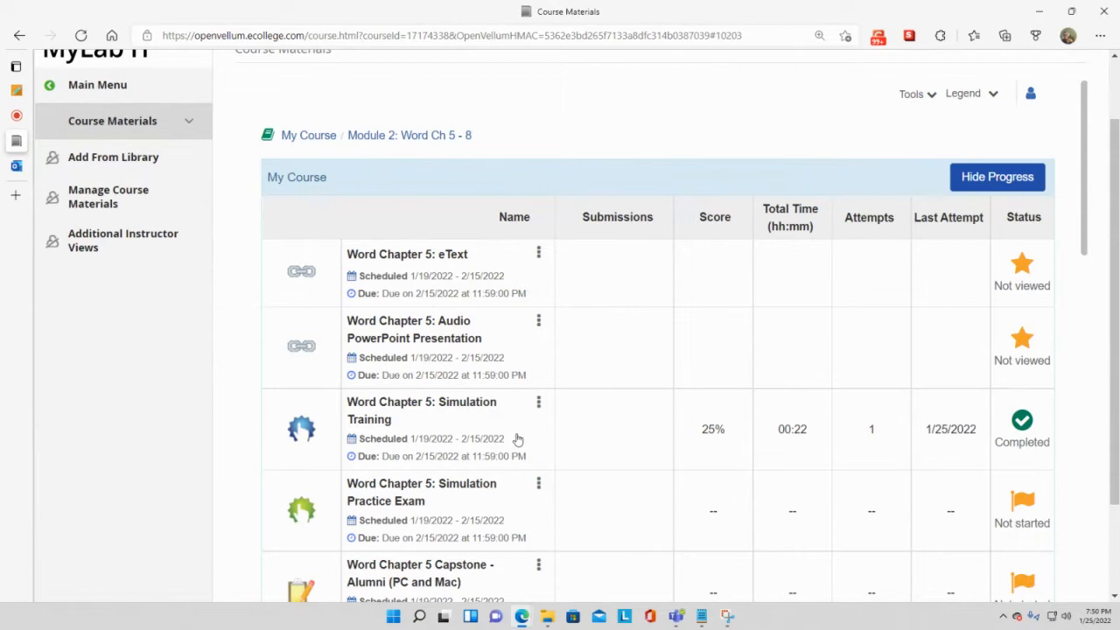
scroll(516, 439, "down", 1)
scroll(700, 365, "down", 5)
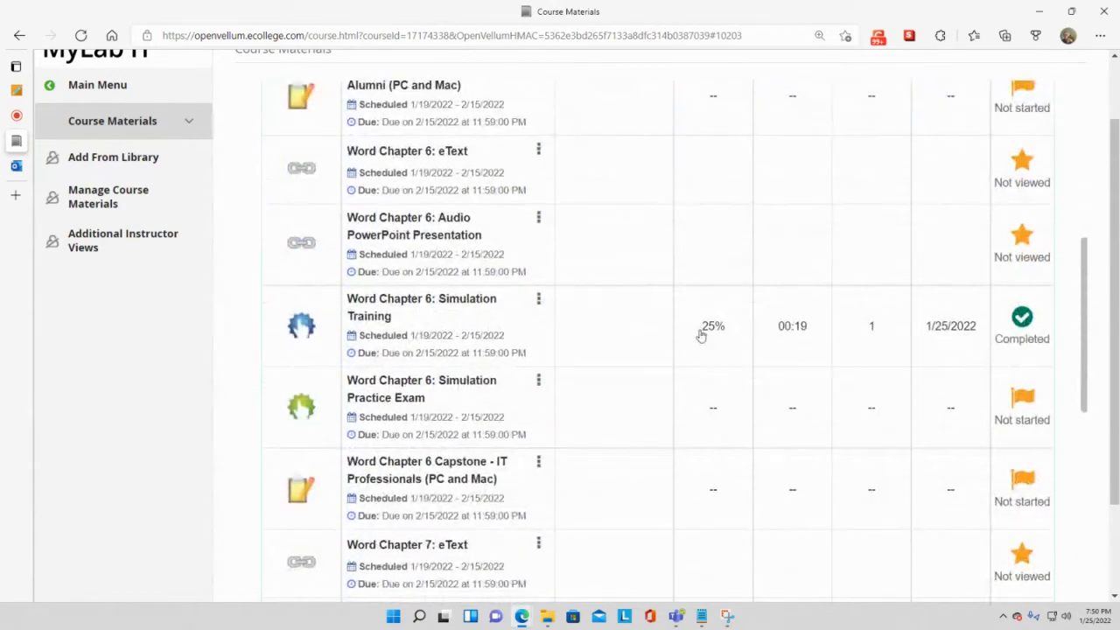
scroll(717, 337, "down", 2)
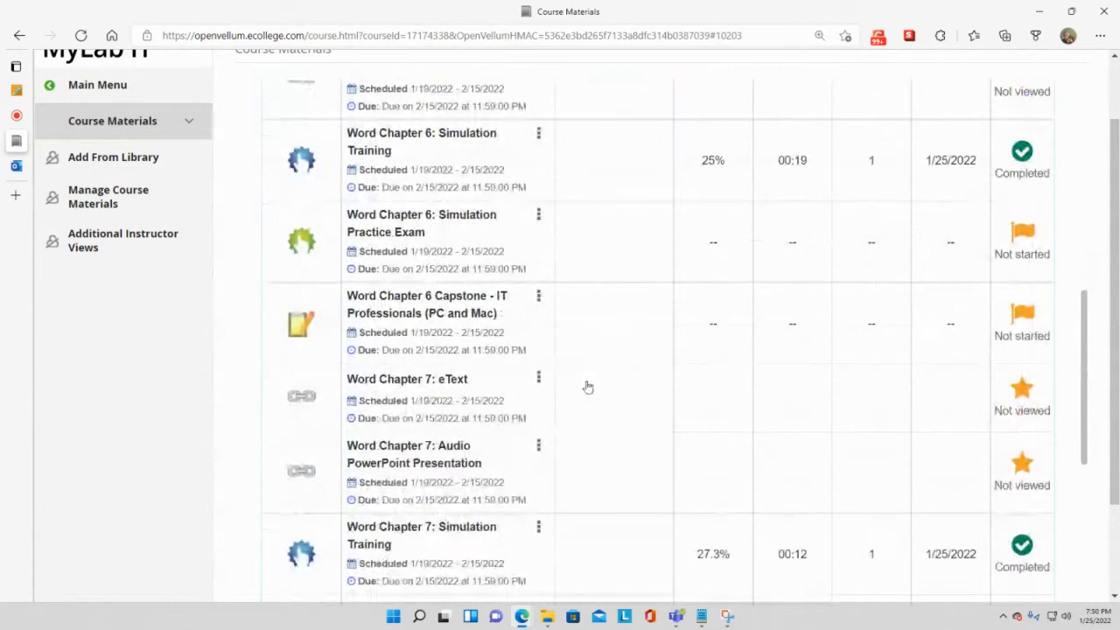
scroll(525, 394, "down", 1)
scroll(840, 472, "down", 2)
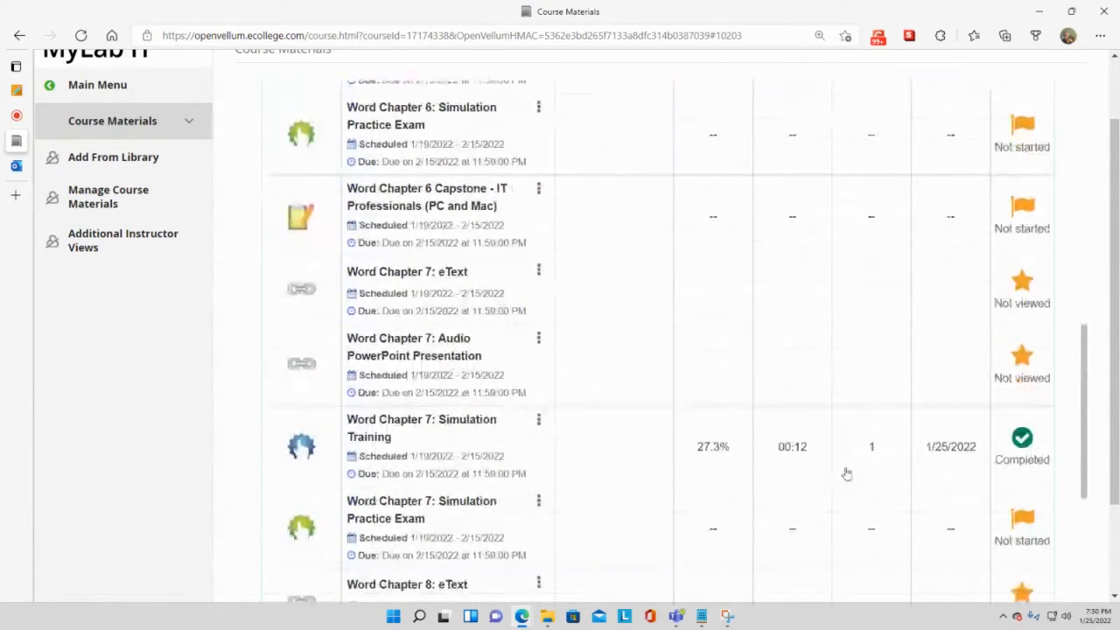
scroll(845, 472, "down", 3)
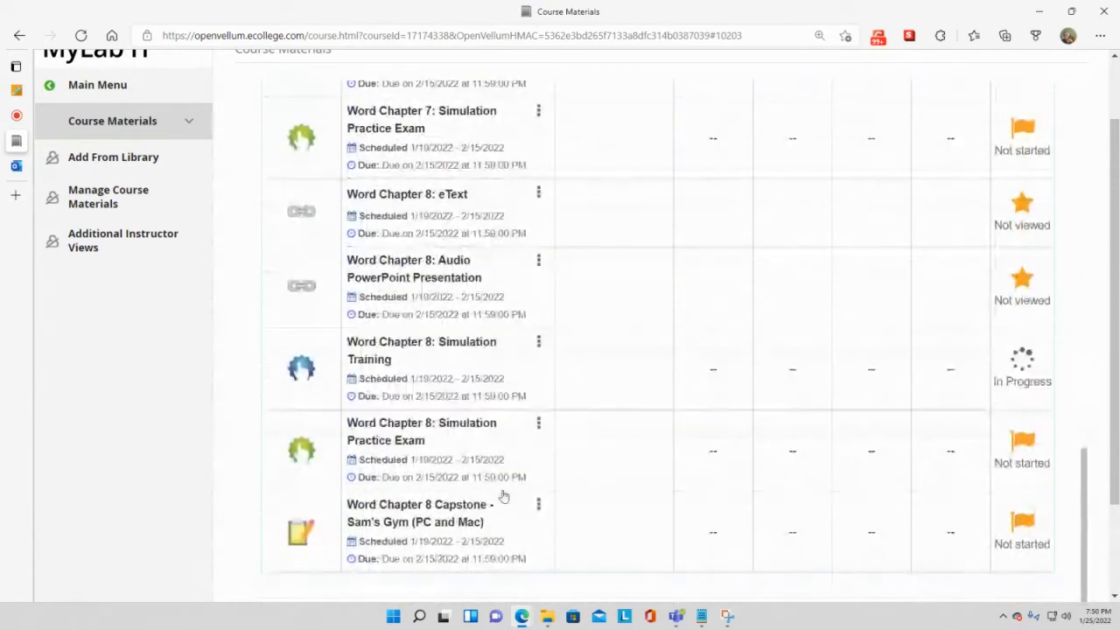
scroll(705, 457, "up", 4)
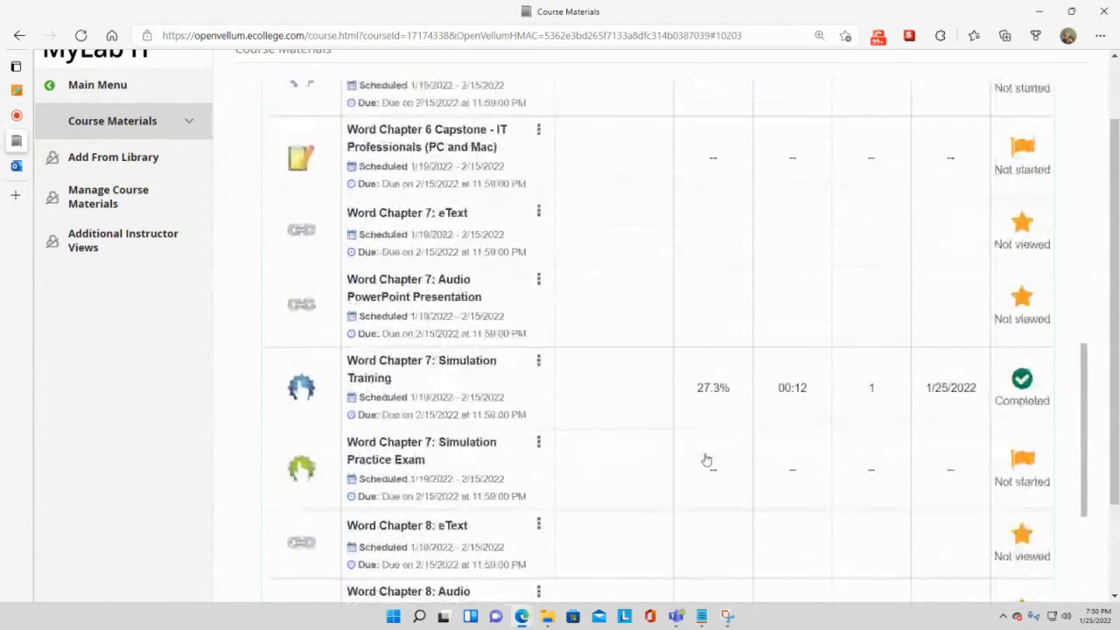
scroll(705, 456, "up", 3)
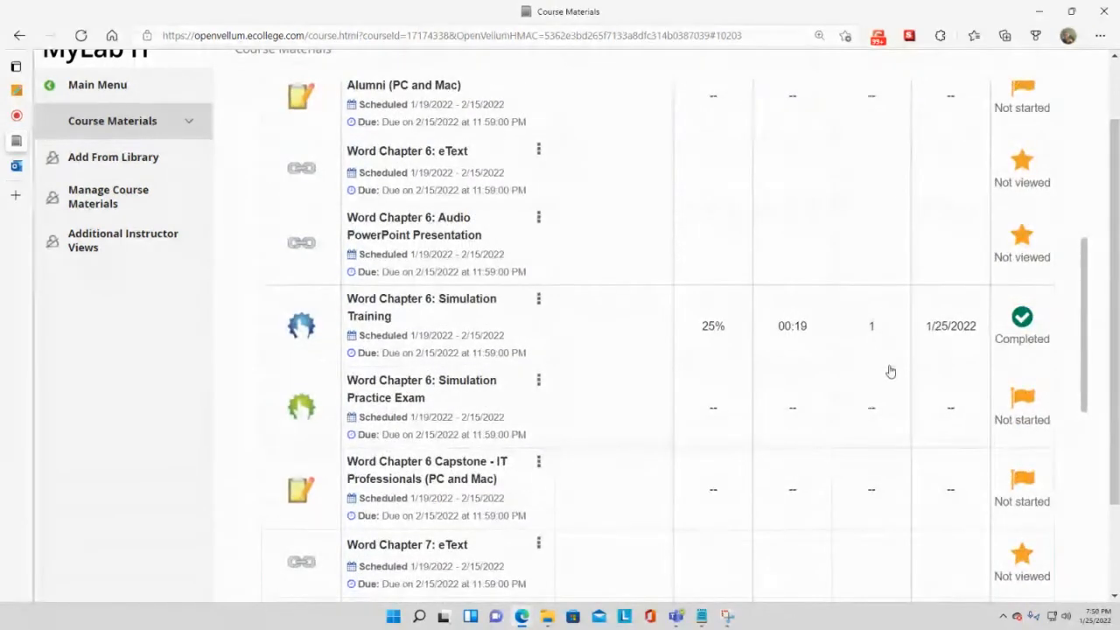
scroll(887, 370, "up", 3)
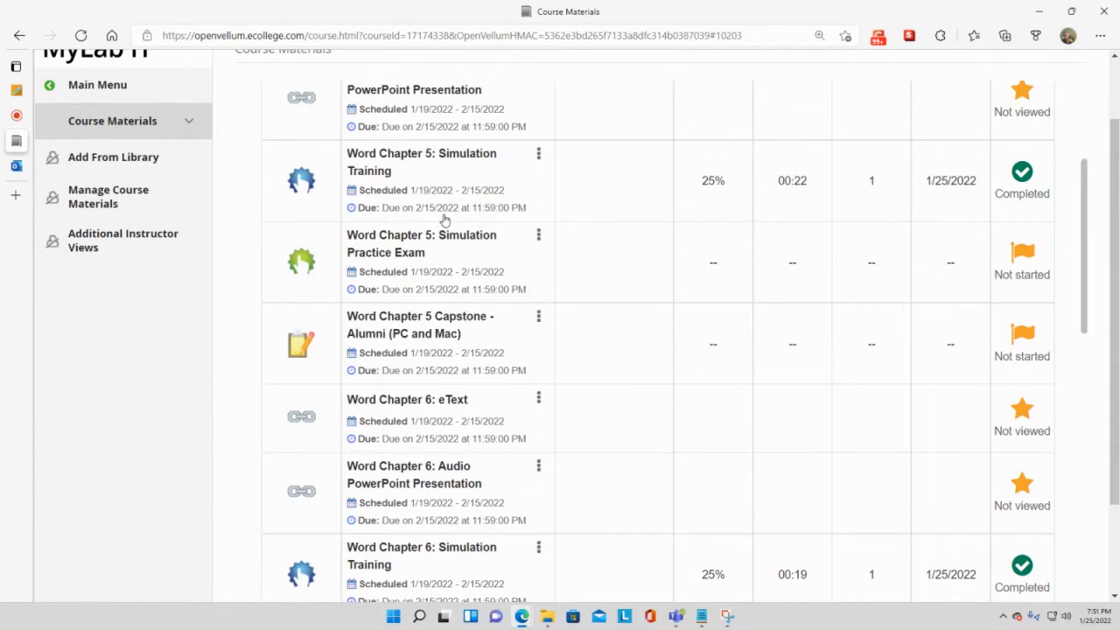
scroll(444, 263, "down", 1)
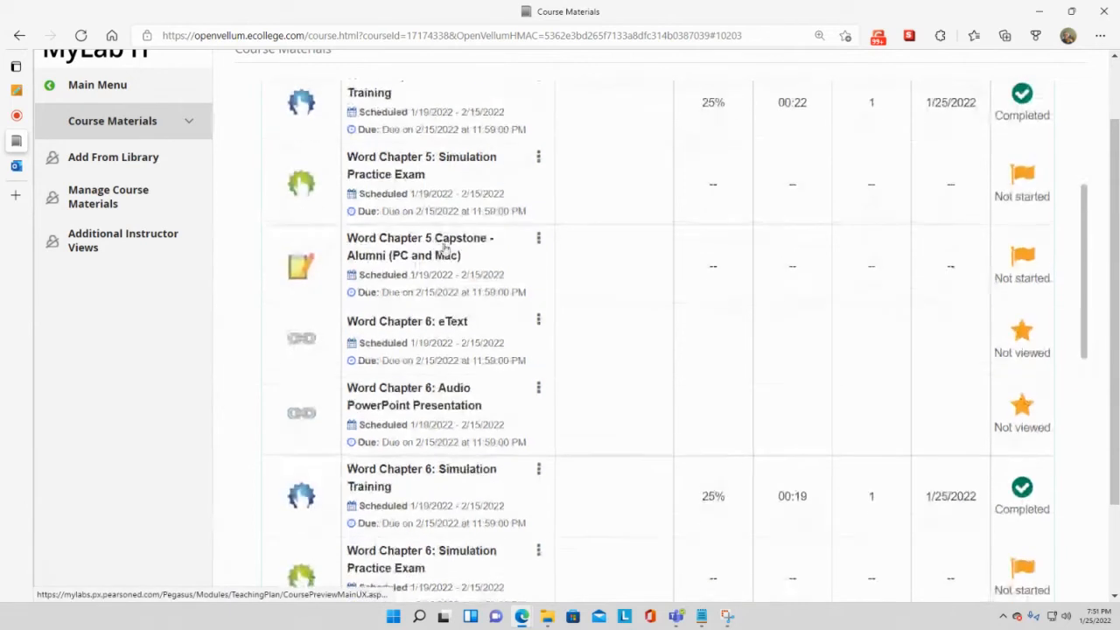
scroll(440, 219, "up", 2)
scroll(437, 180, "up", 1)
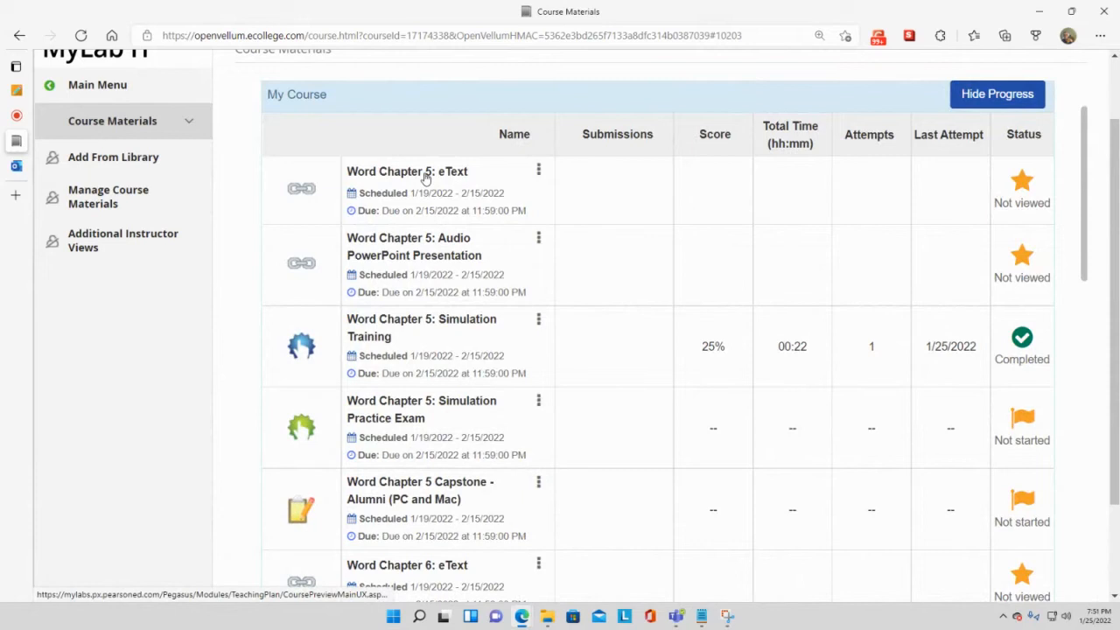
scroll(434, 413, "down", 3)
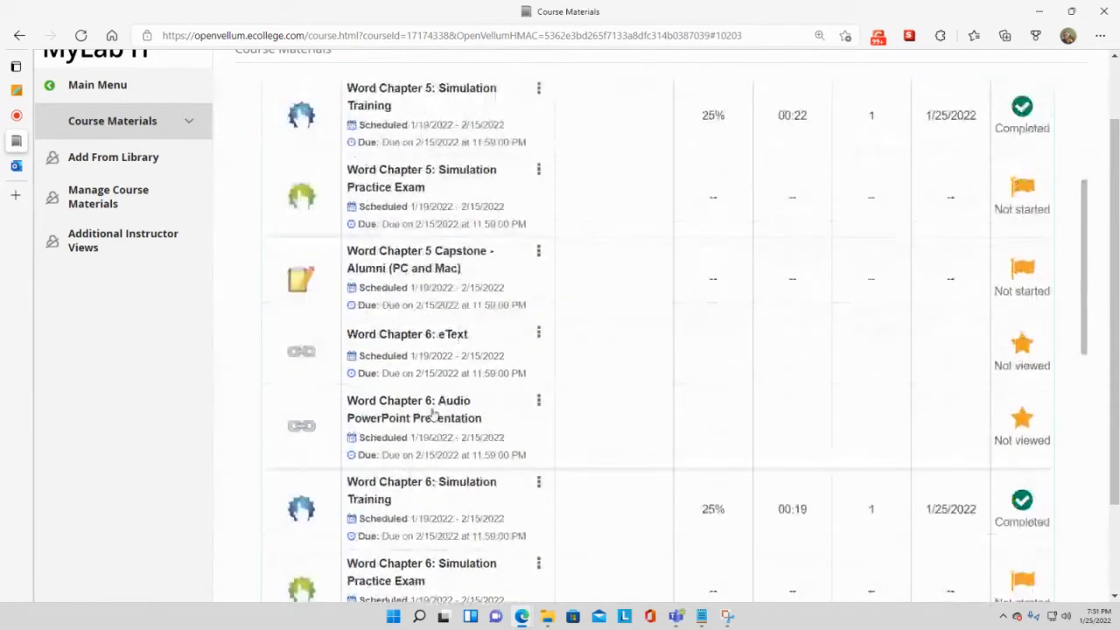
scroll(429, 437, "down", 3)
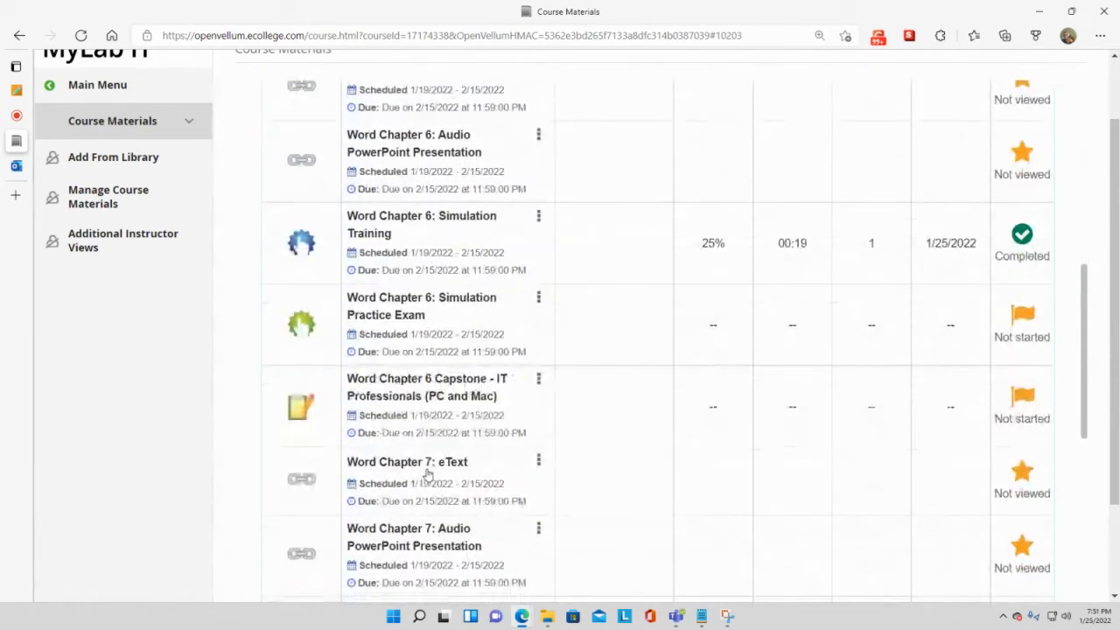
scroll(434, 468, "up", 6)
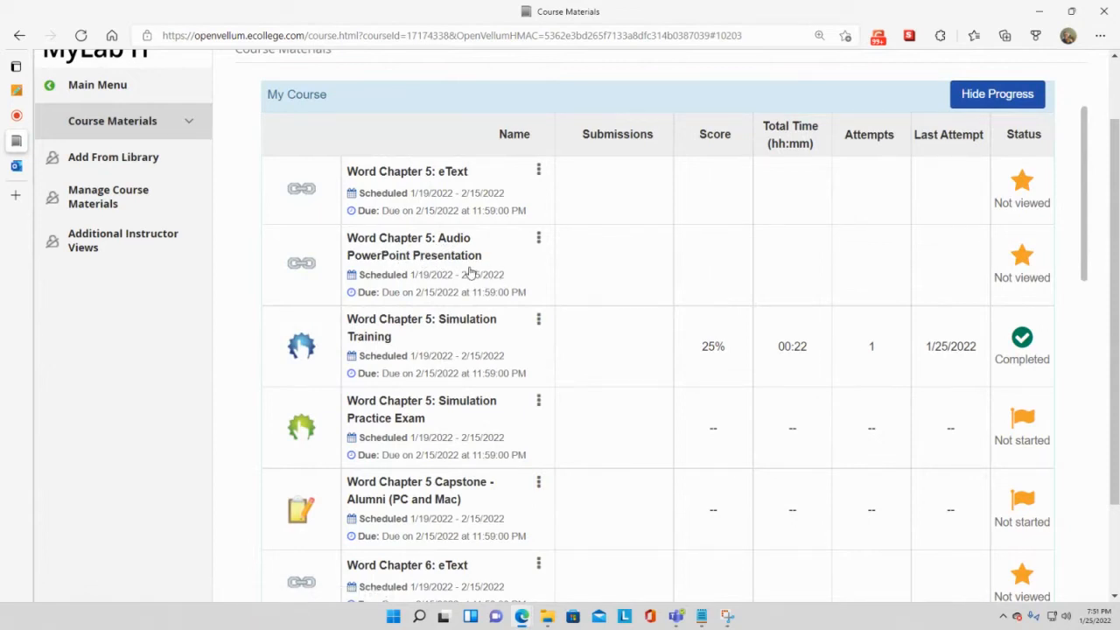
scroll(468, 271, "down", 3)
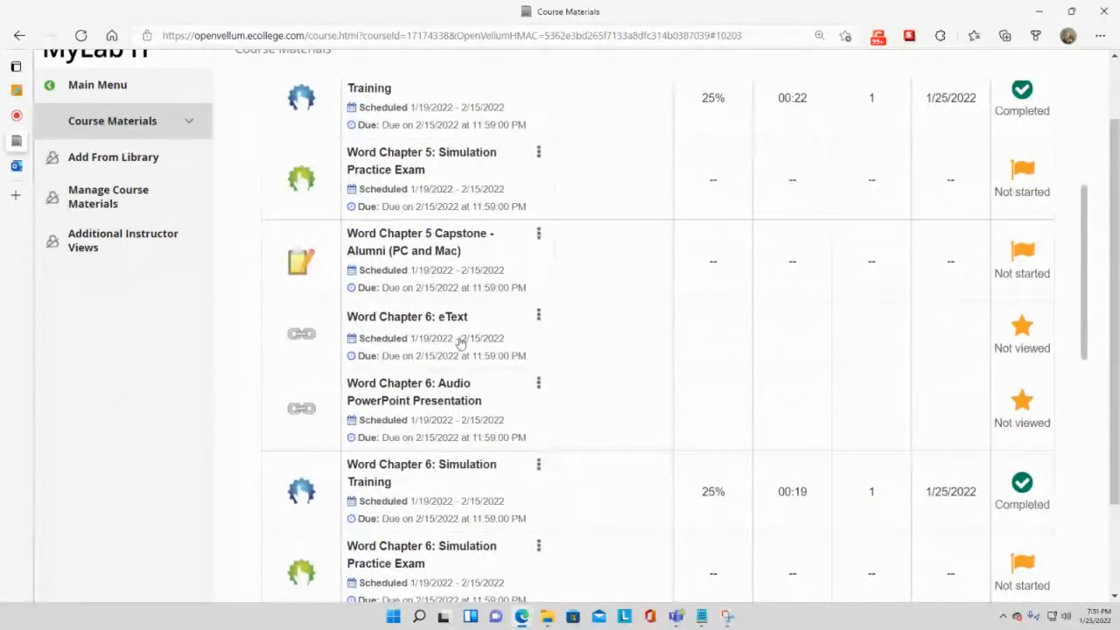
scroll(451, 345, "down", 2)
scroll(451, 345, "up", 5)
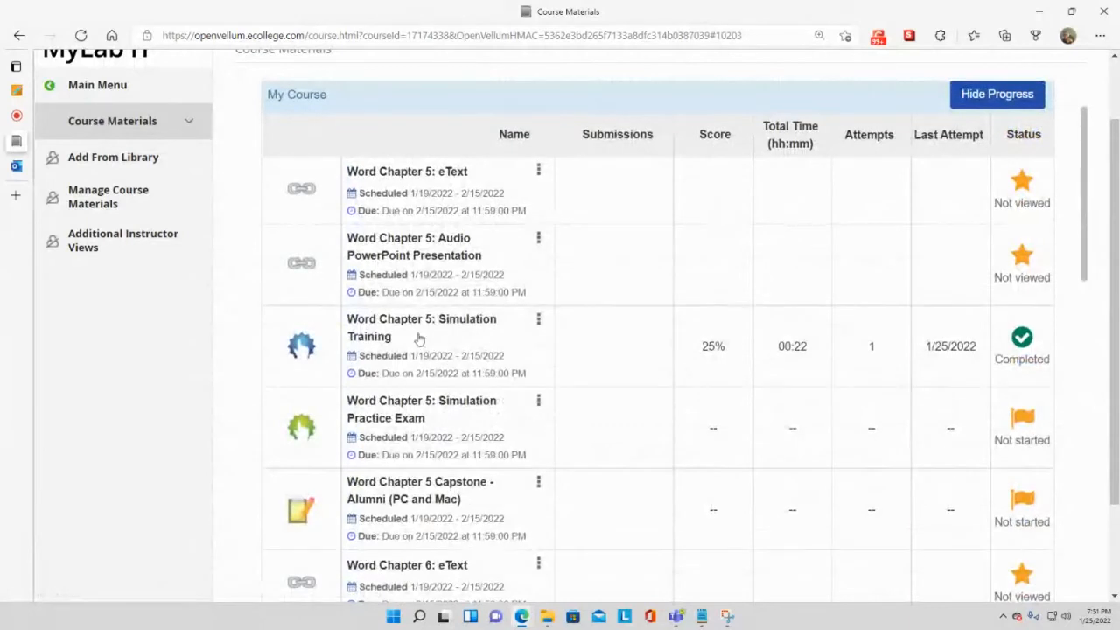
scroll(431, 335, "down", 1)
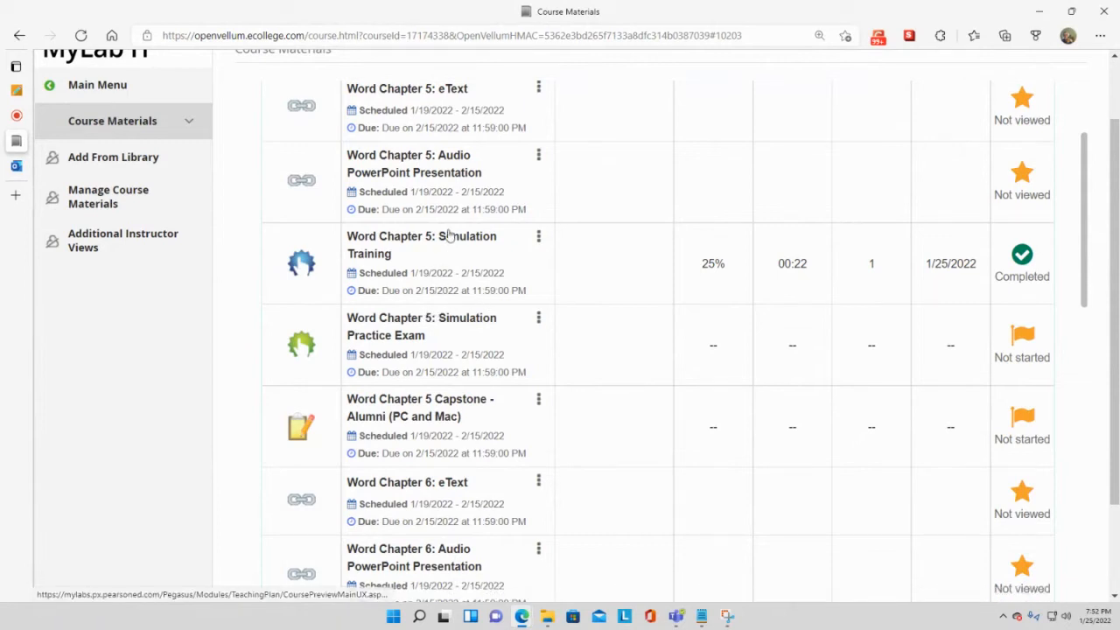
- Open the Word Chapter 5 Simulation Training and format the document as two columns
left_click(447, 234)
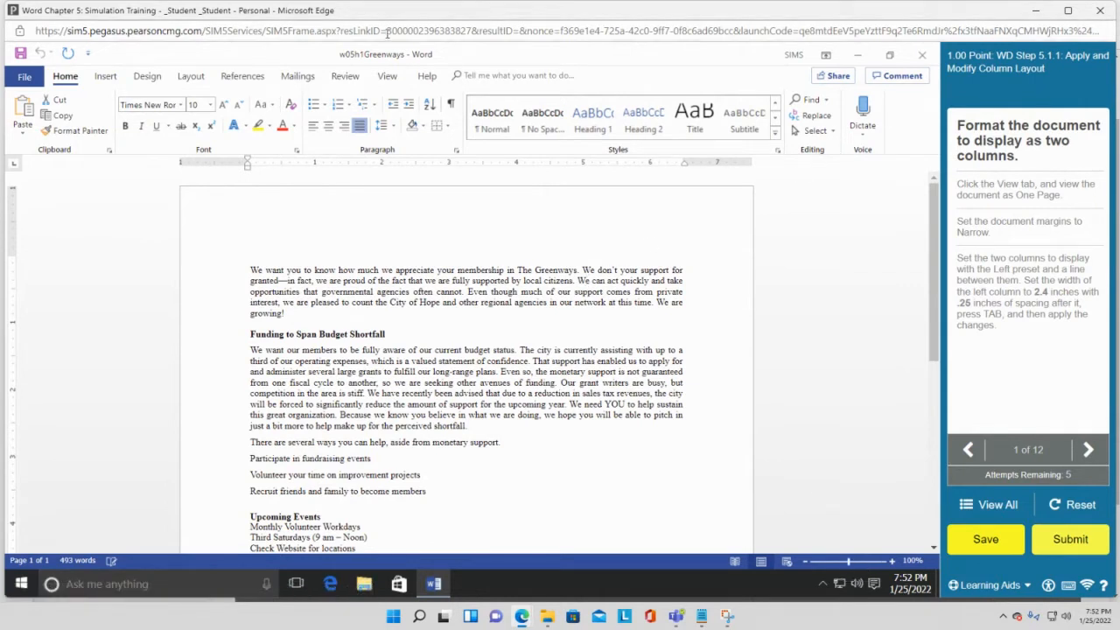
left_click(190, 76)
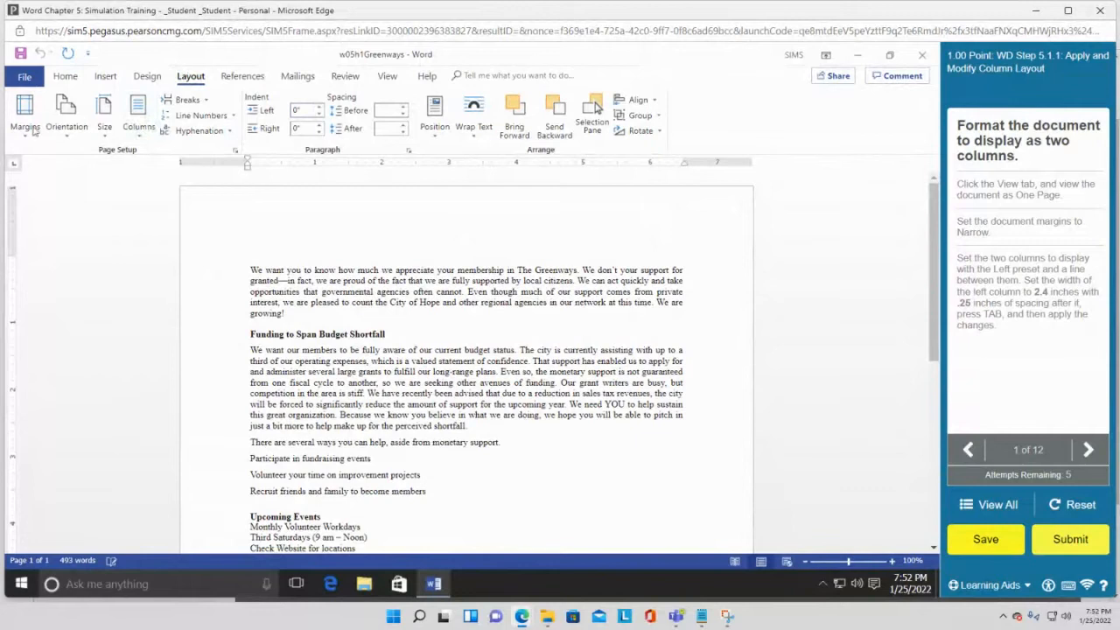
left_click(141, 139)
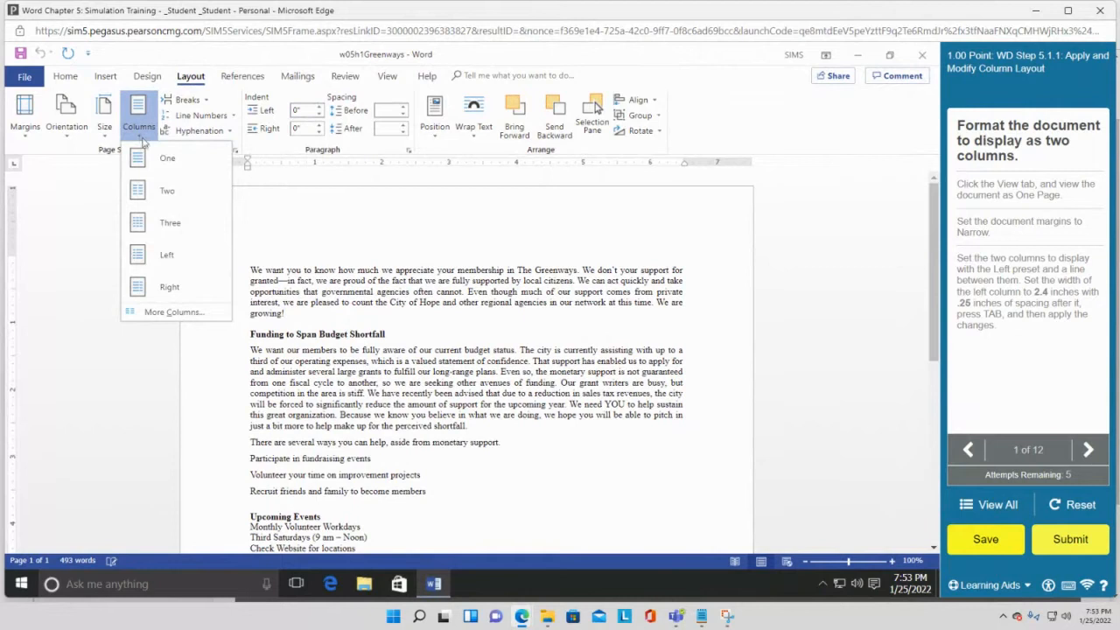
left_click(161, 192)
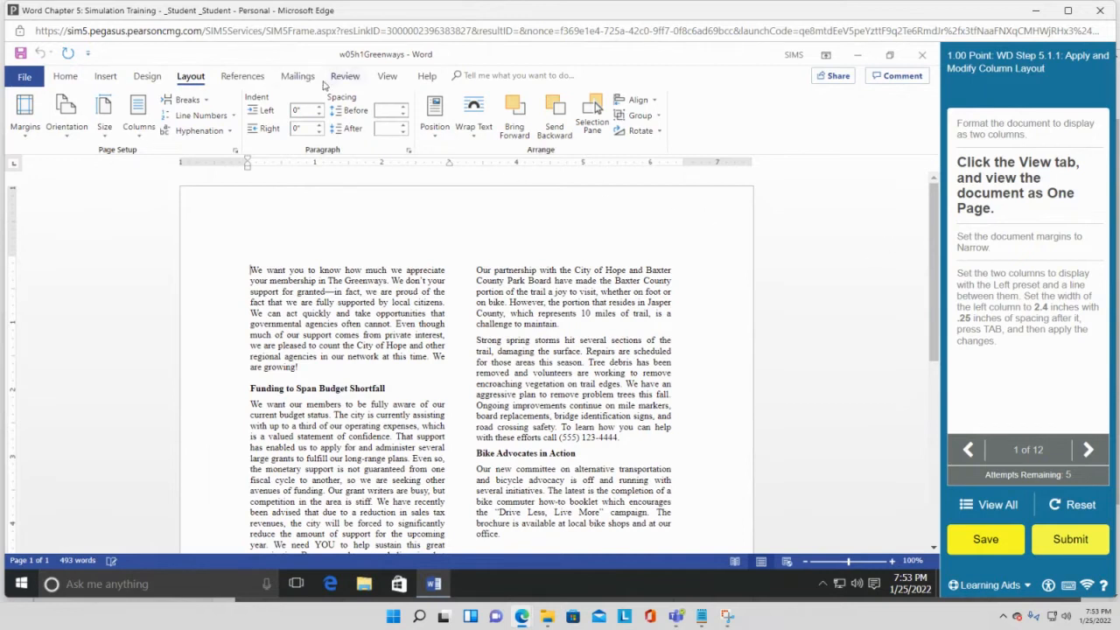
- View the document as One Page and set its margins to Narrow
left_click(383, 79)
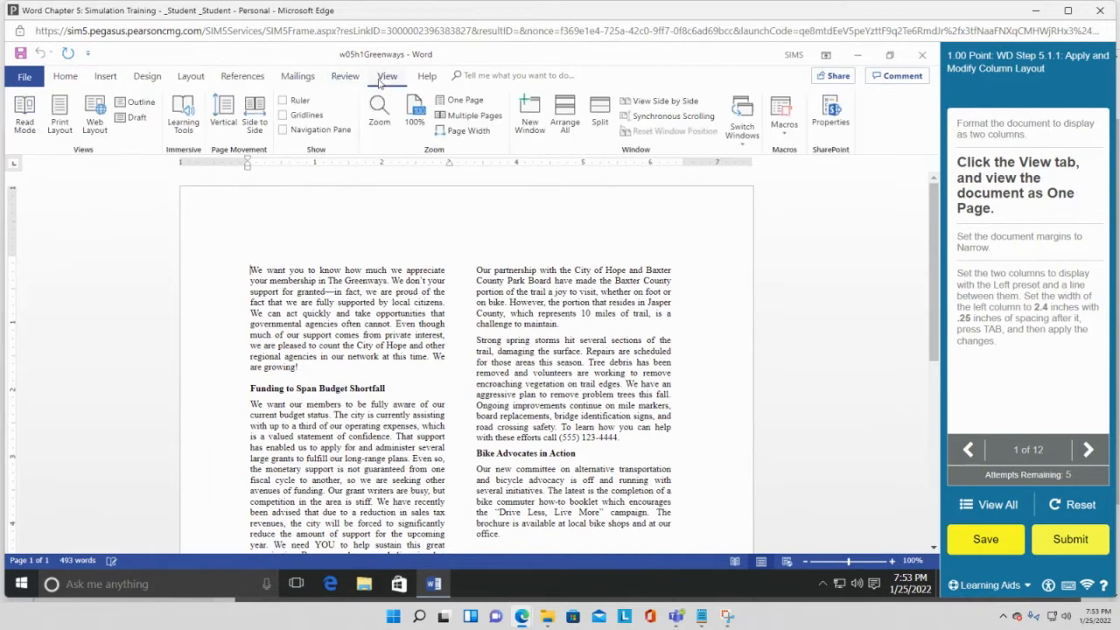
left_click(466, 104)
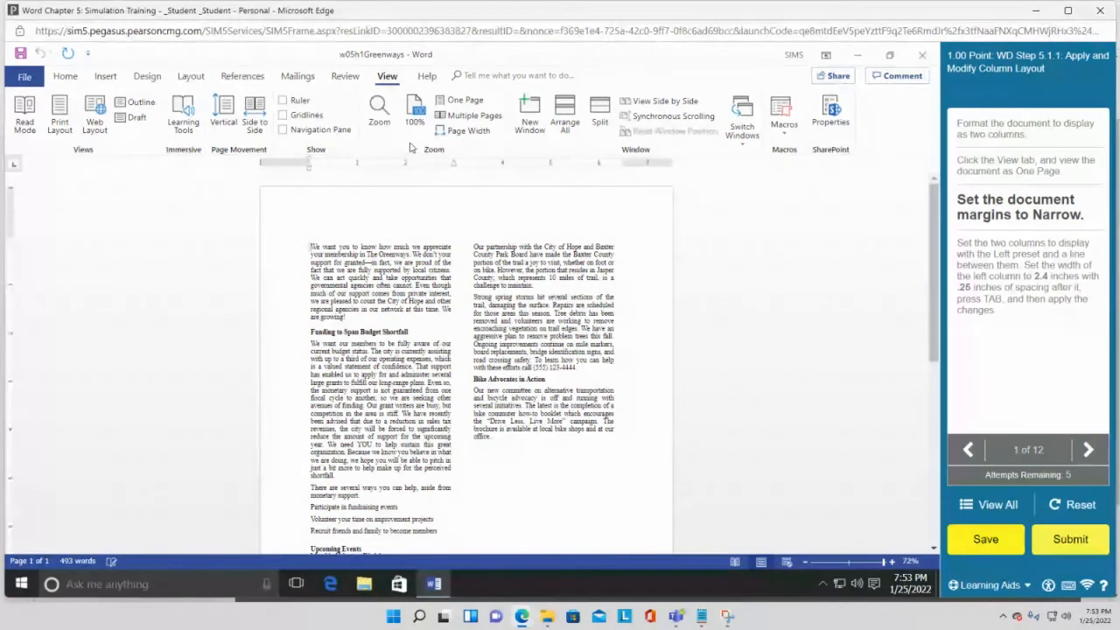
left_click(190, 77)
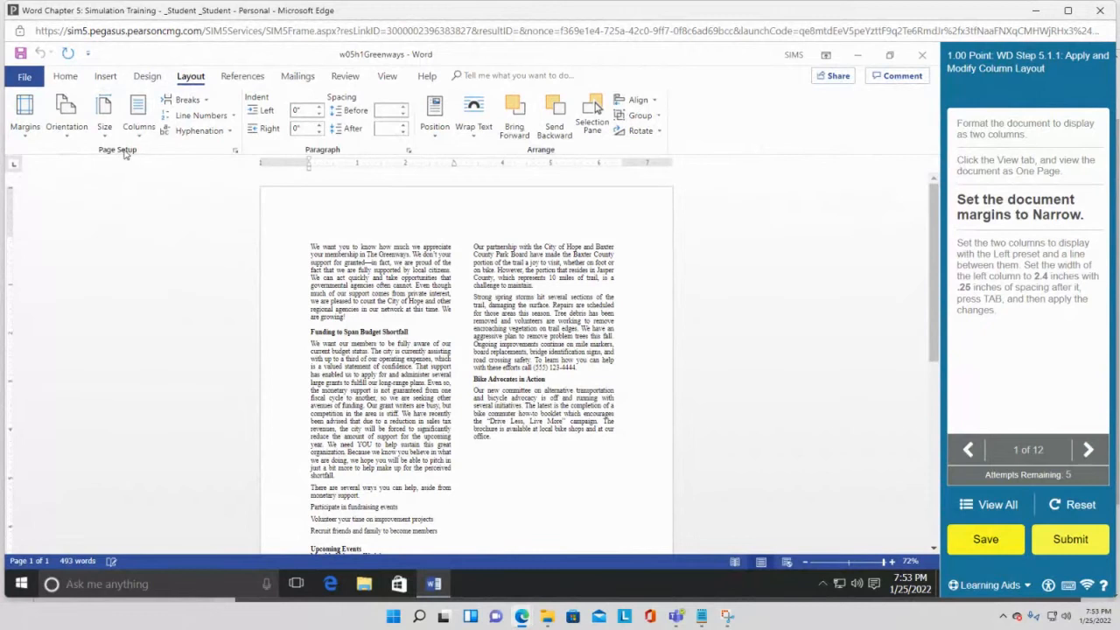
left_click(24, 122)
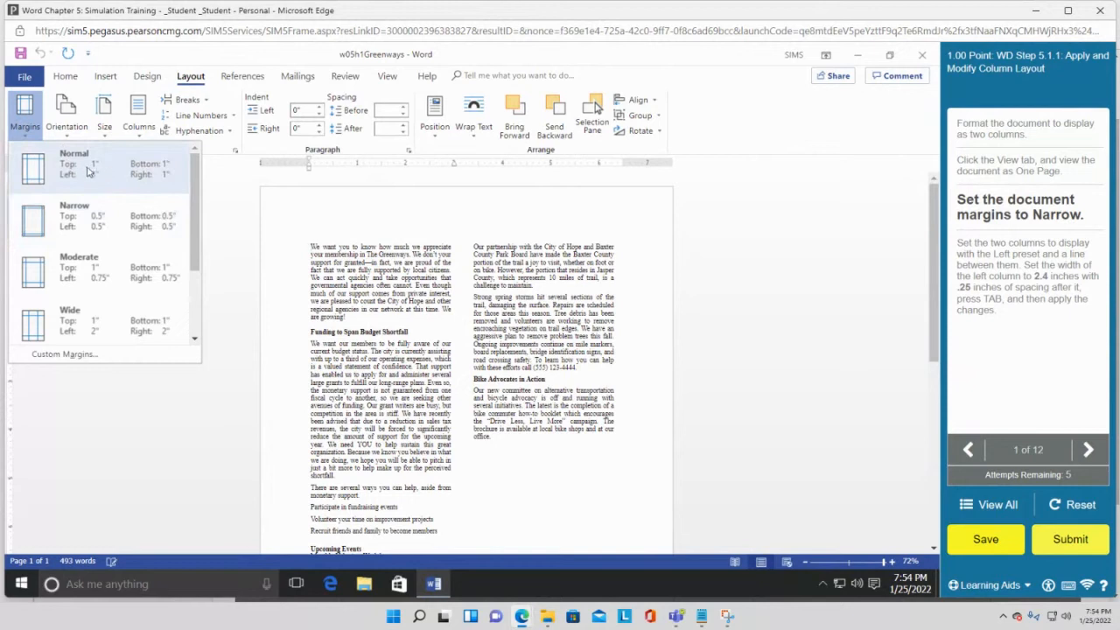
left_click(35, 229)
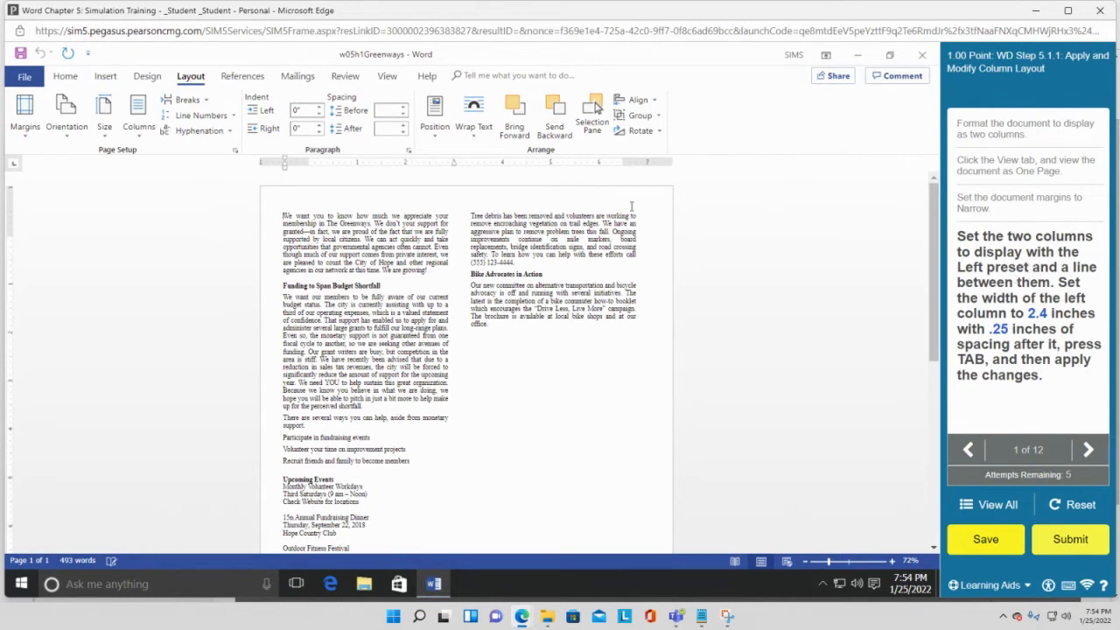
- Try to apply the Left column preset with a left column width of 2.4 inches and .25 inches of spacing after it
left_click(137, 138)
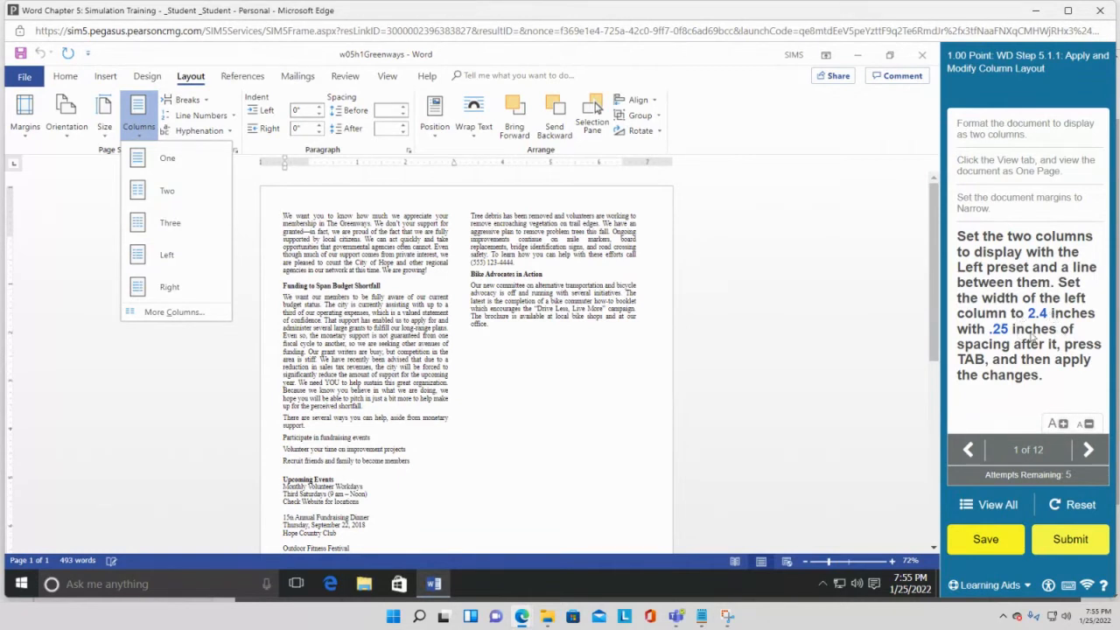
left_click(175, 313)
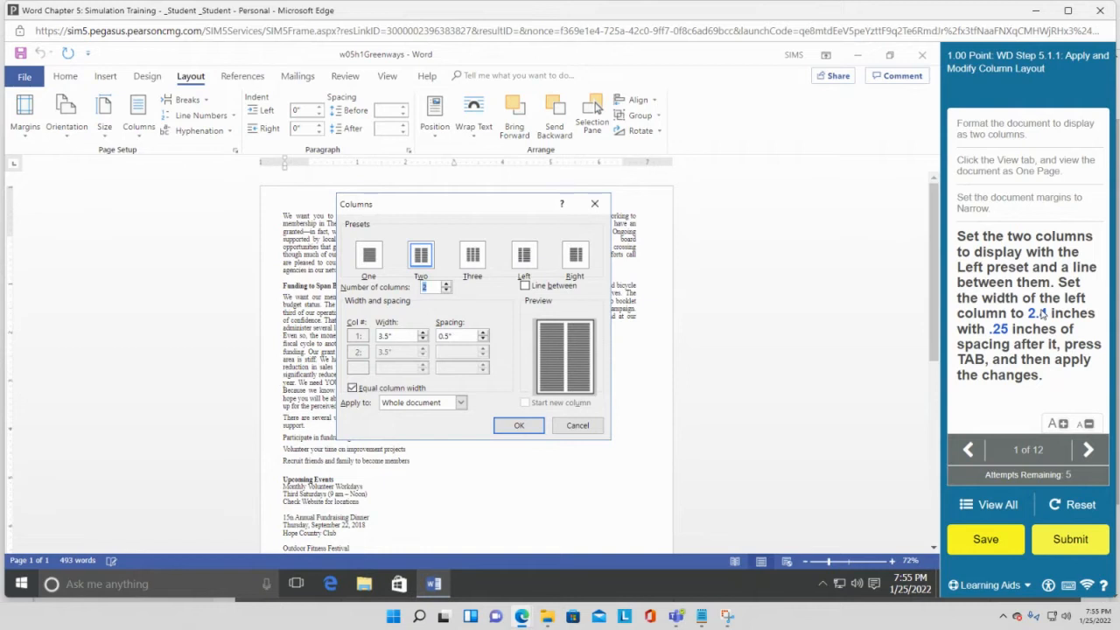
left_click(523, 255)
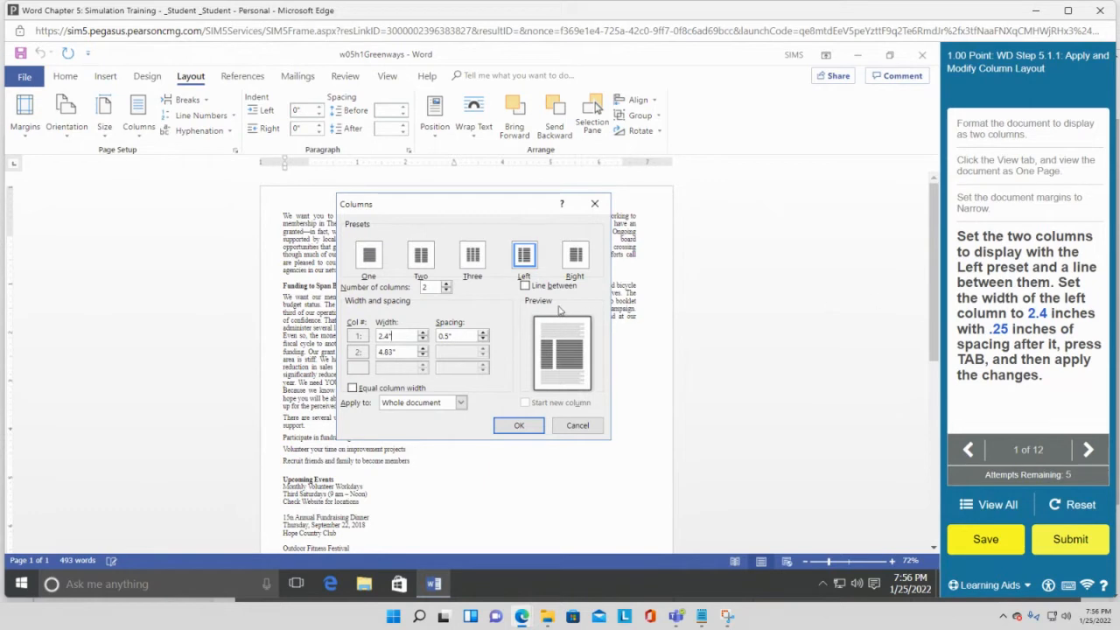
key("Tab")
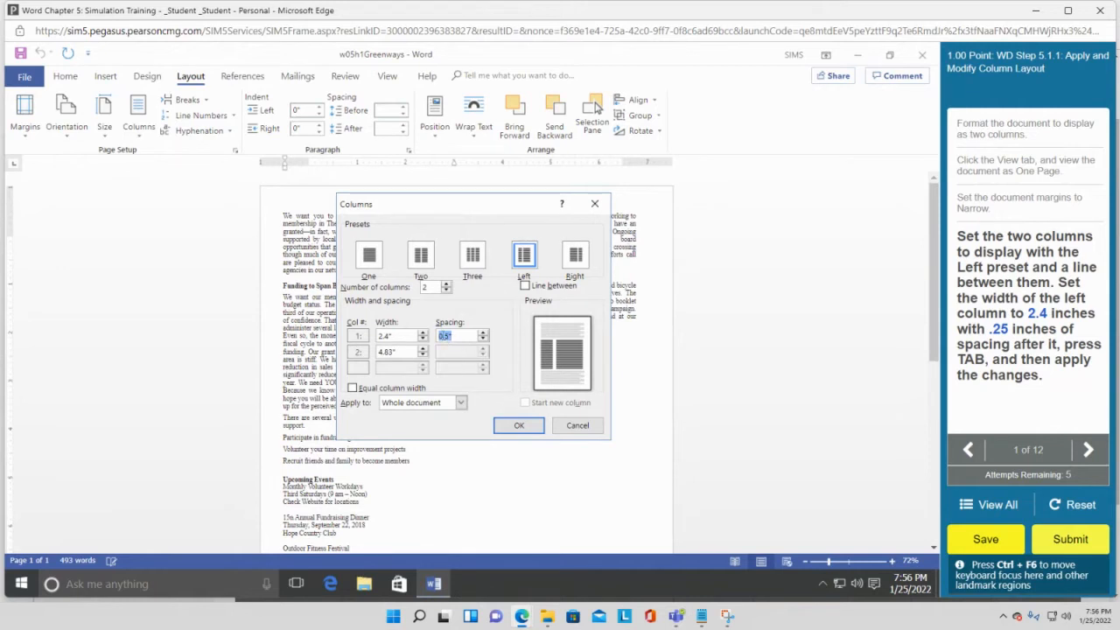
type(".25")
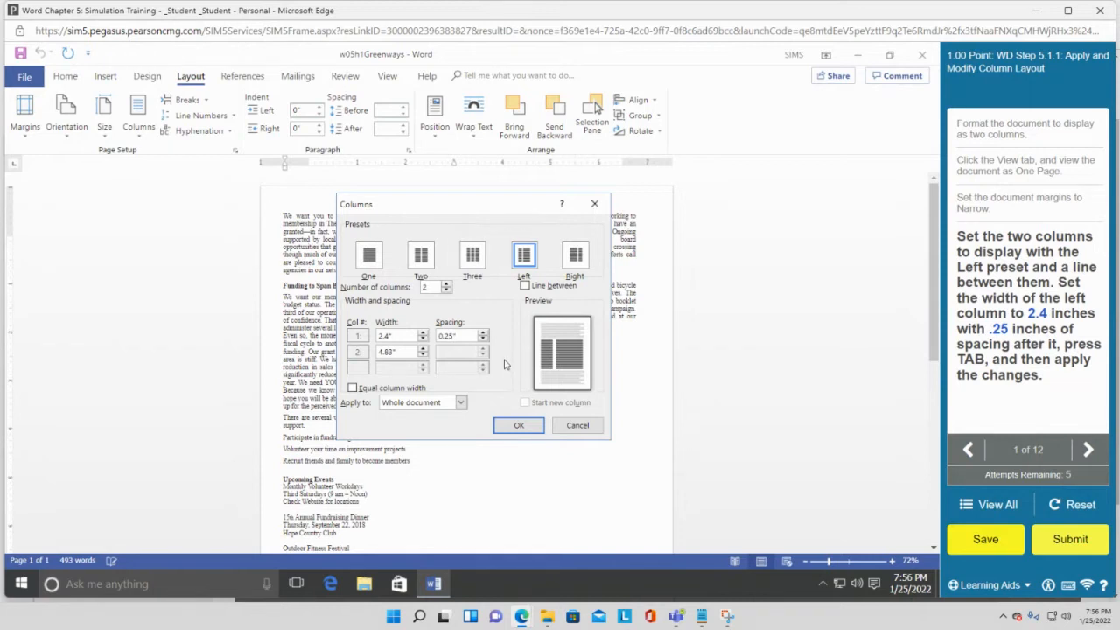
key("Tab")
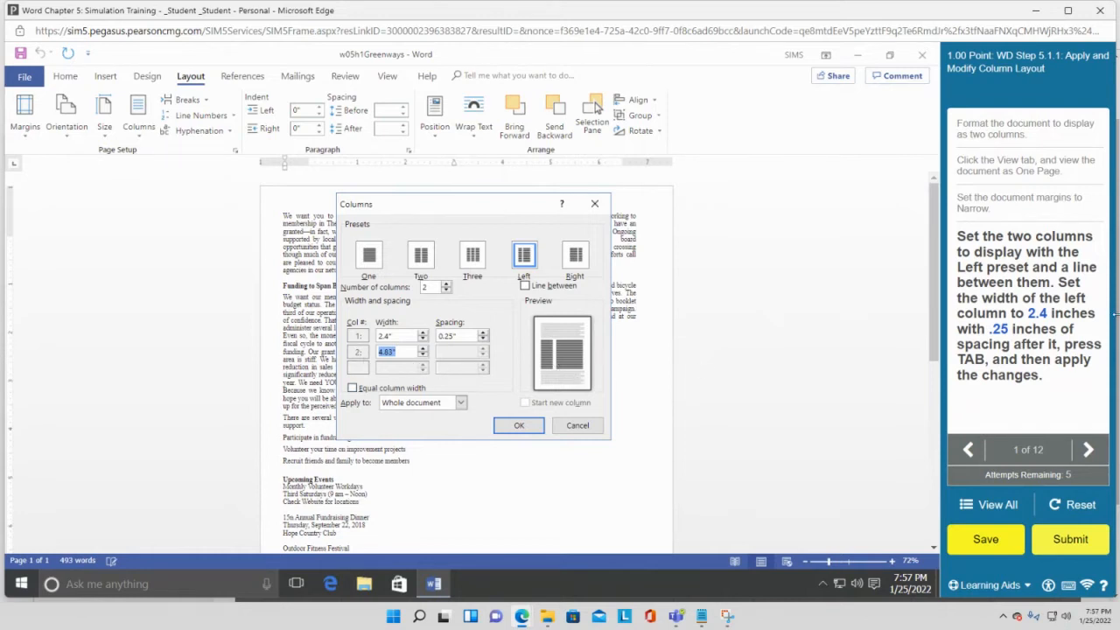
left_click(527, 426)
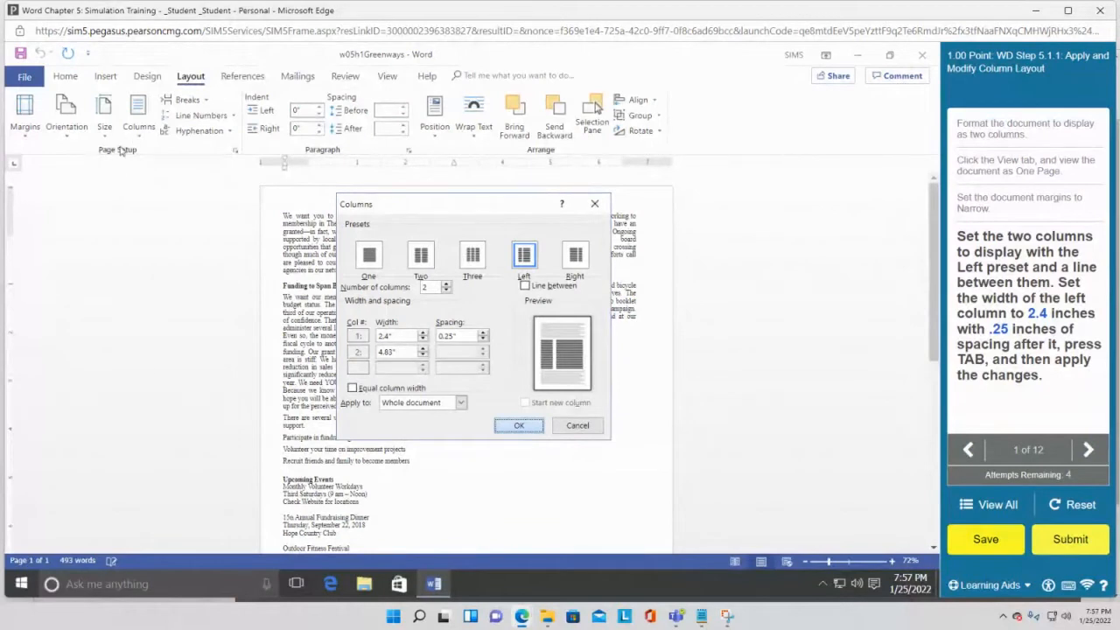
- Reselect the Left column preset, turn on the line between the columns, and try to apply the layout
left_click(146, 141)
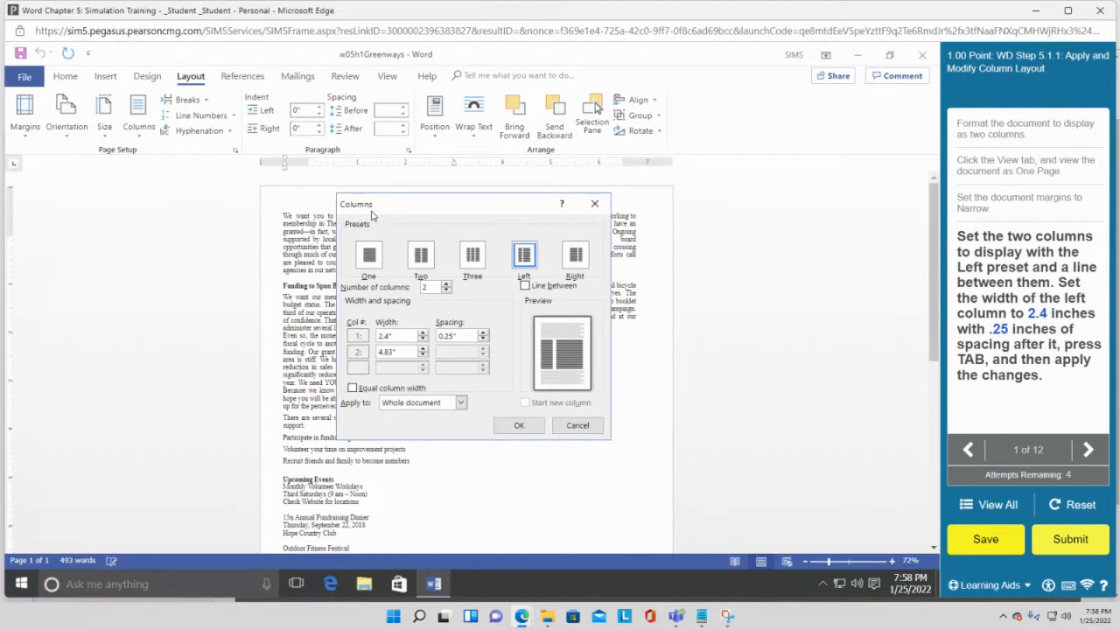
left_click(523, 258)
left_click(526, 287)
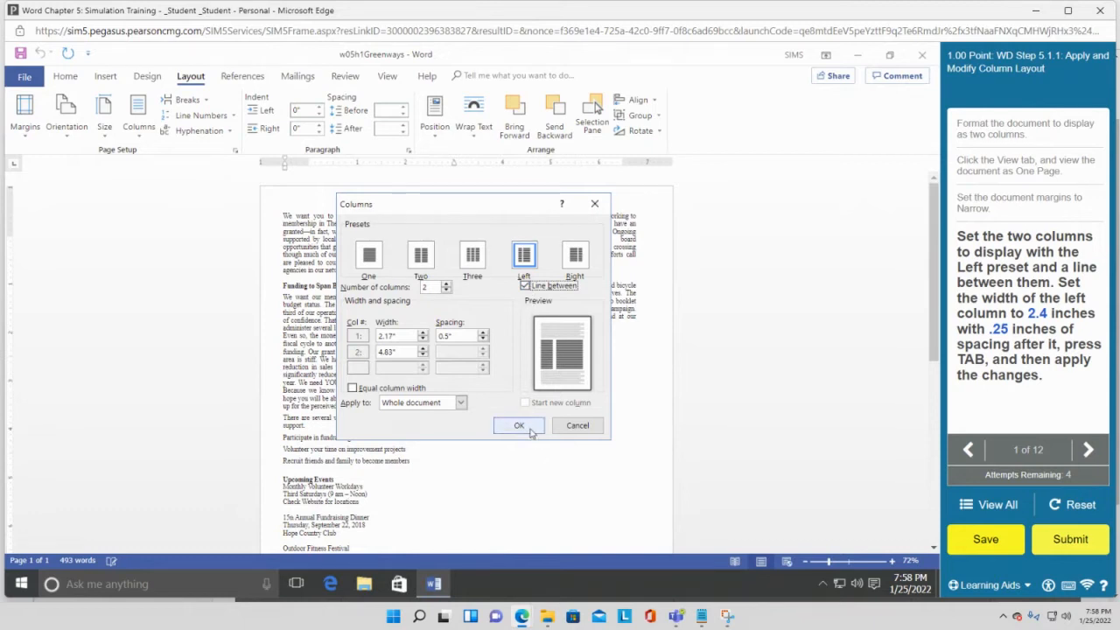
left_click(529, 431)
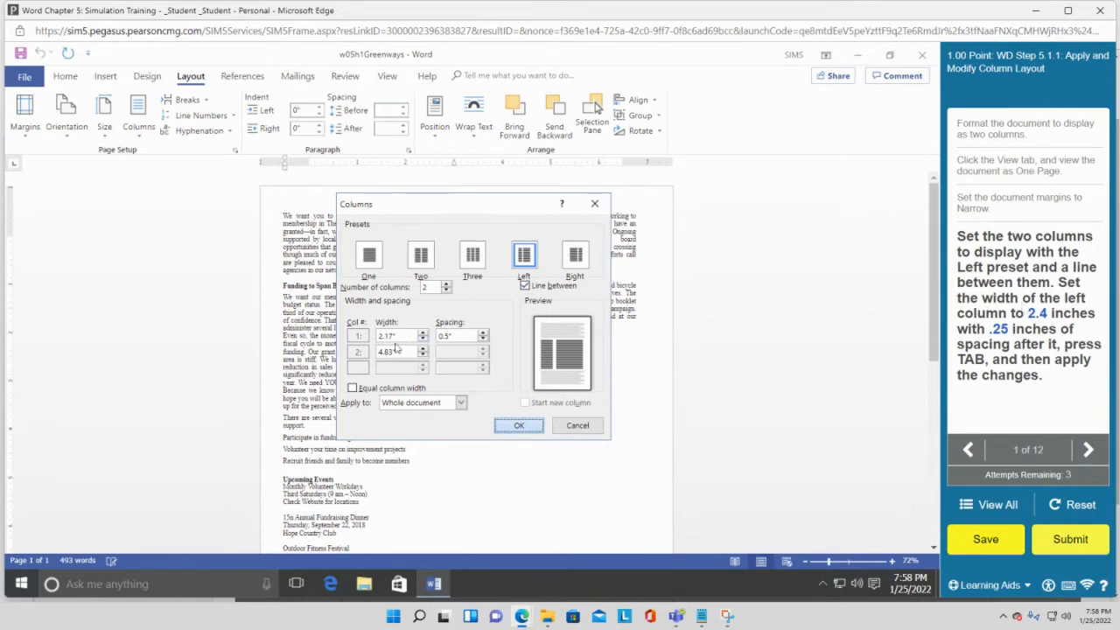
- Set the left column's width to 2.4 inches with 0.25 inches of spacing after it, and apply the column layout
left_click(393, 336)
type("4")
key("Tab")
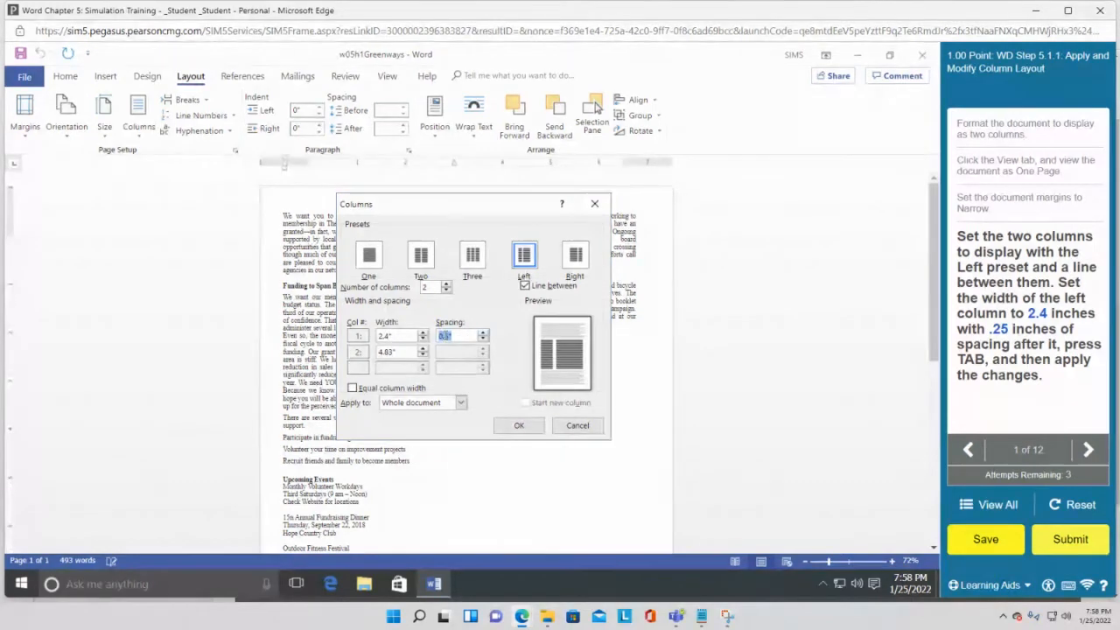
left_click(444, 335)
type("2")
key("Tab")
left_click(518, 425)
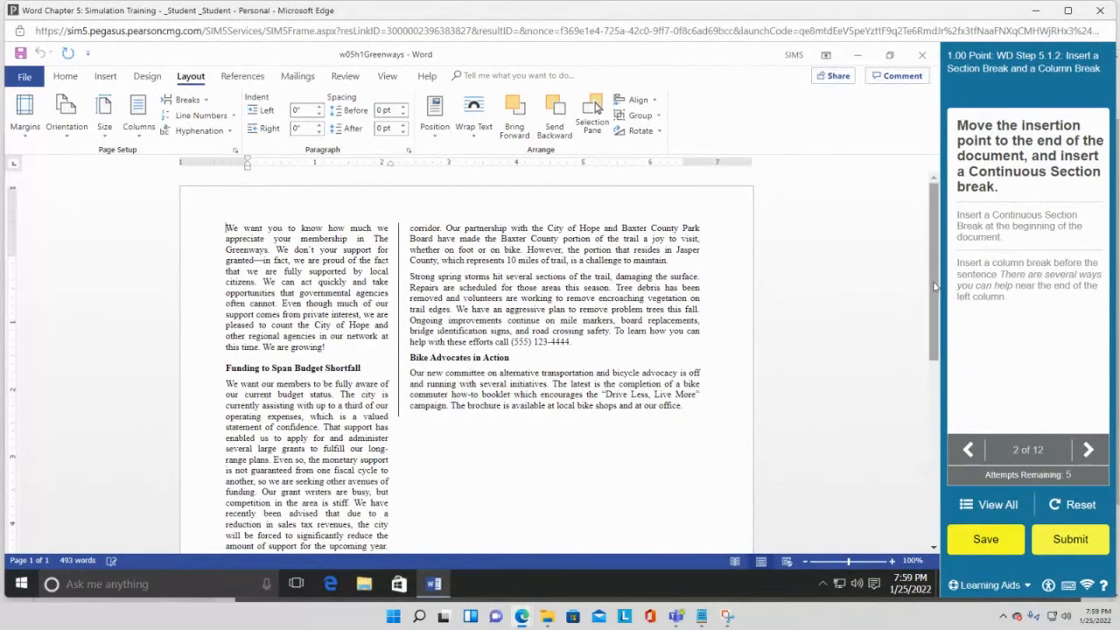
- Insert a Continuous section break at the end of the document, after the Bike Advocates in Action paragraph
scroll(944, 322, "down", 2)
left_click_drag(943, 322, 796, 364)
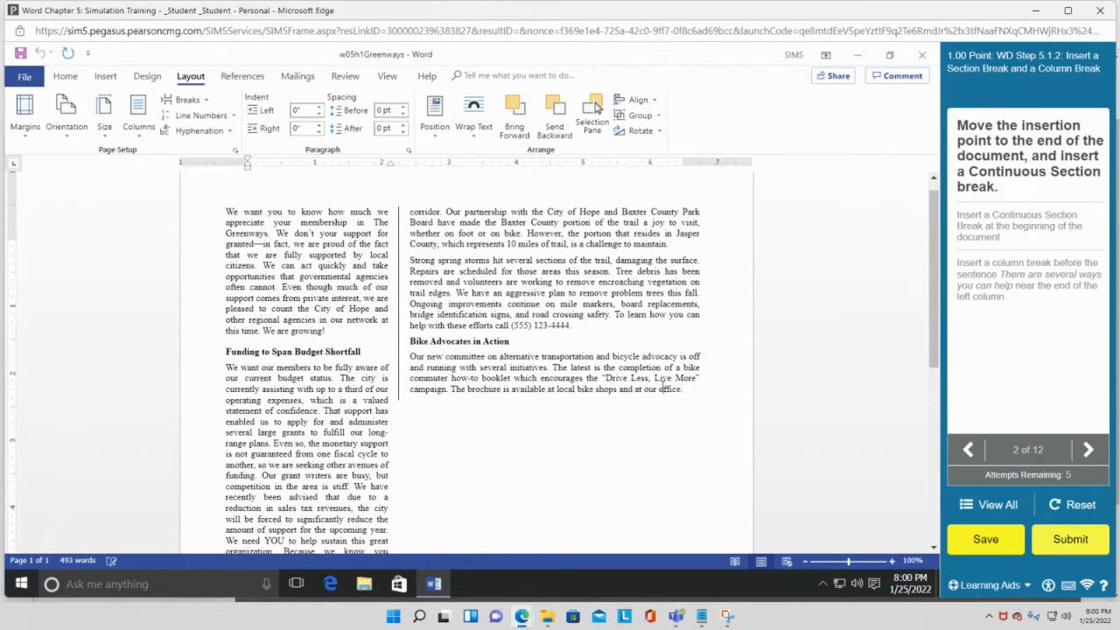
left_click_drag(663, 387, 682, 389)
left_click(687, 390)
left_click(210, 102)
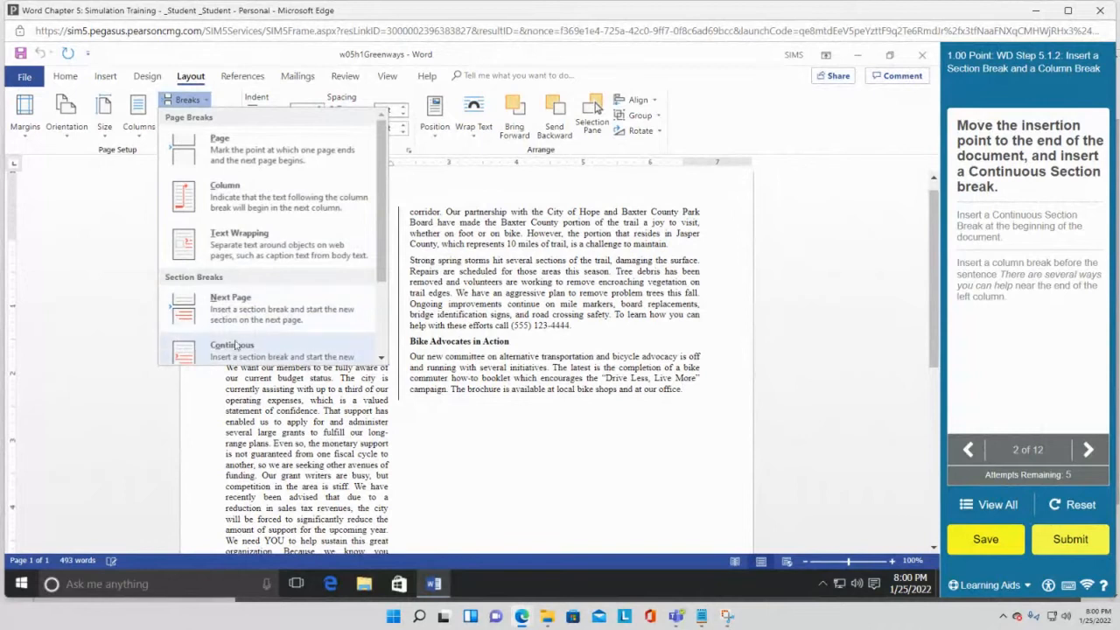
scroll(201, 320, "down", 1)
left_click(199, 320)
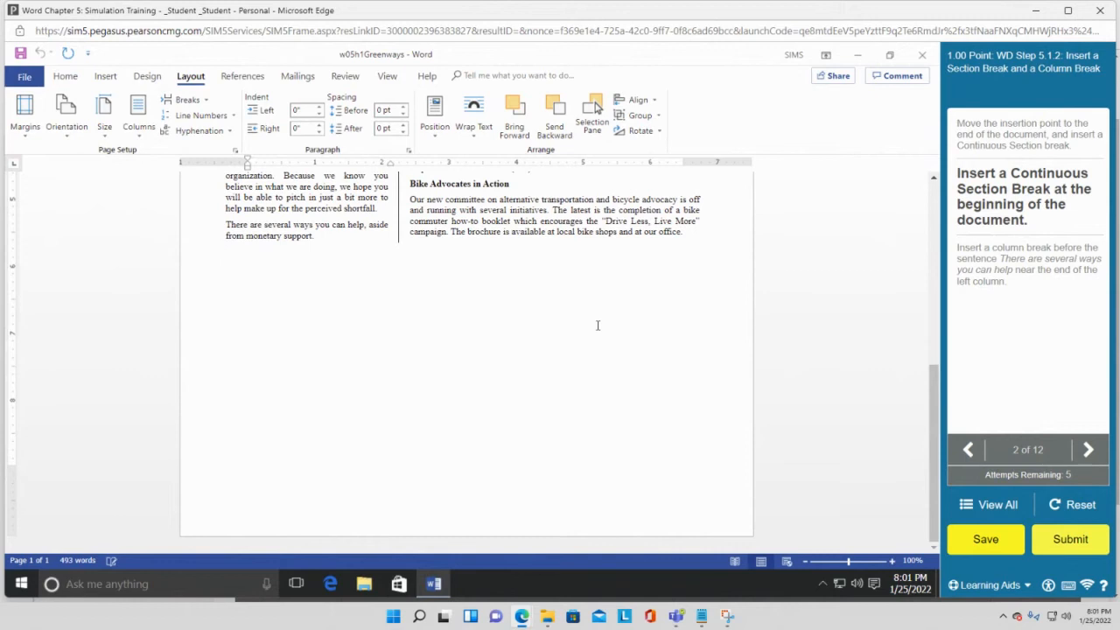
- Insert a Continuous section break at the beginning of the document
key("ctrl+Home")
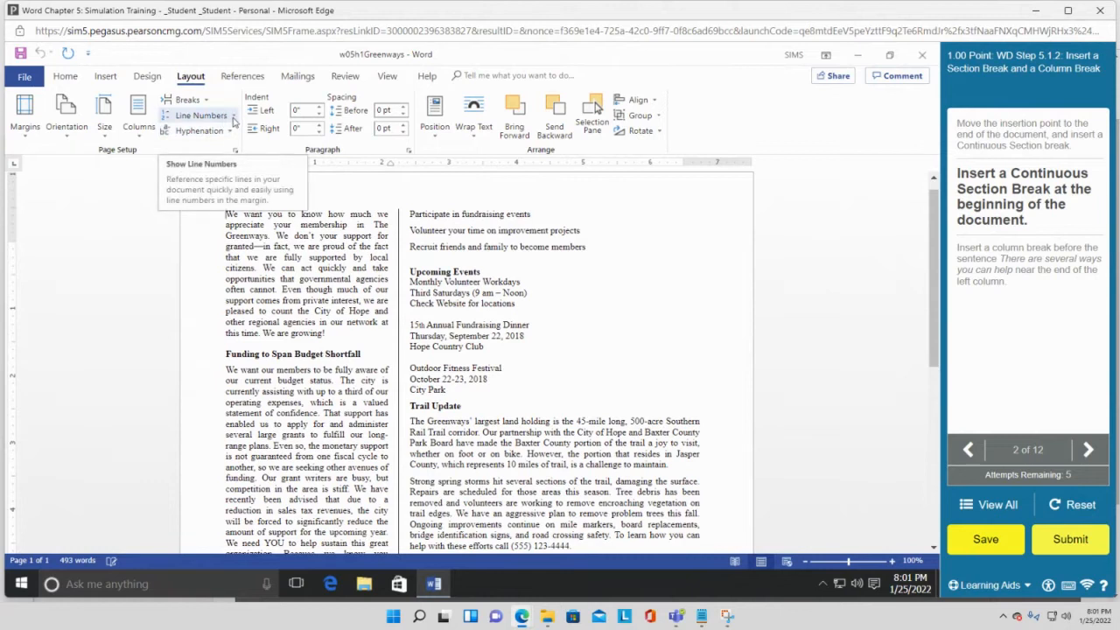
left_click(185, 100)
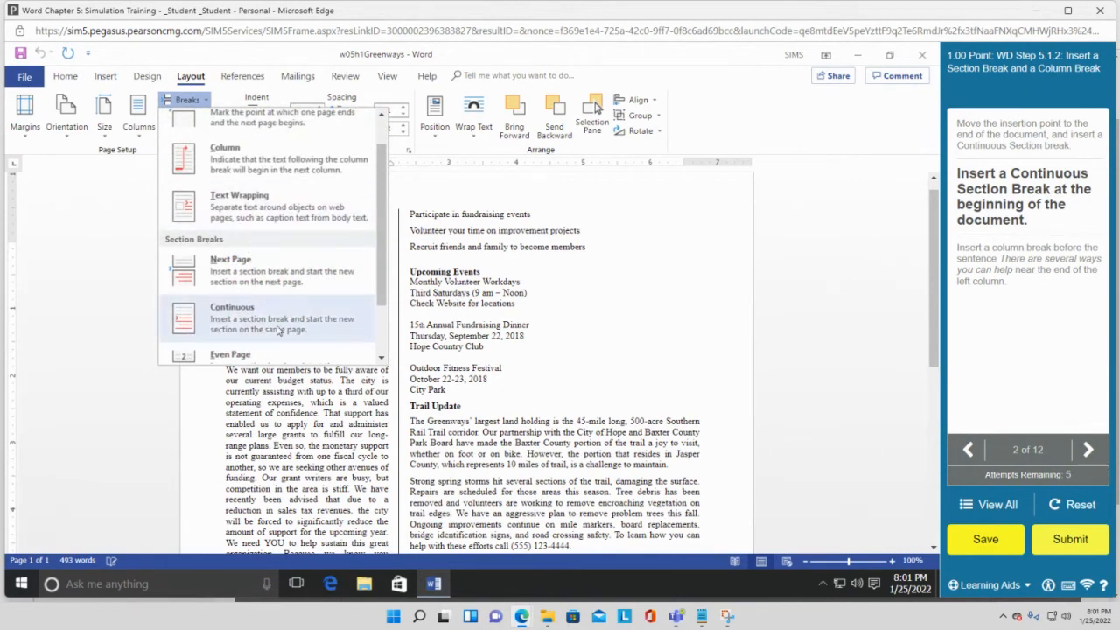
left_click(231, 317)
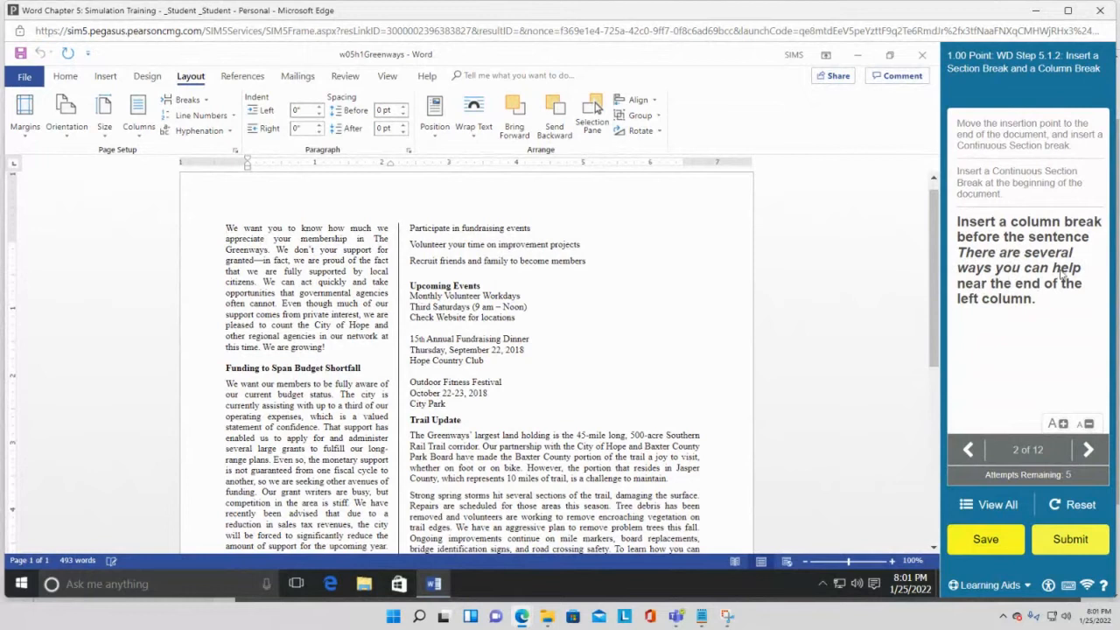
- Insert a column break before the sentence "There are several ways you can help" near the end of the left column
scroll(934, 313, "down", 4)
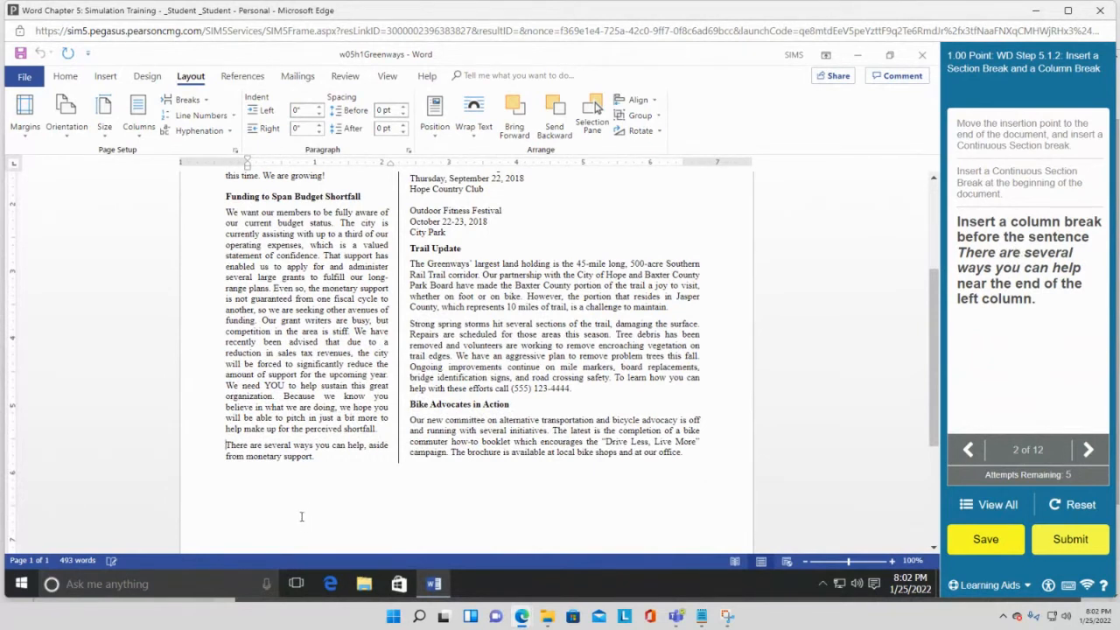
double_click(229, 446)
left_click(226, 446)
left_click(207, 102)
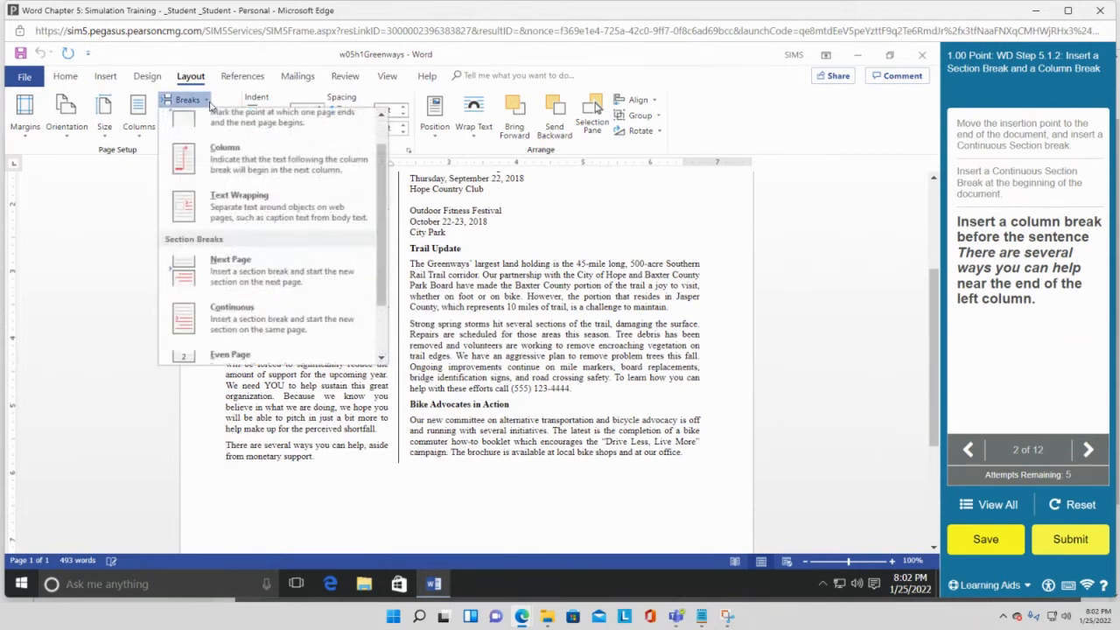
scroll(245, 166, "up", 2)
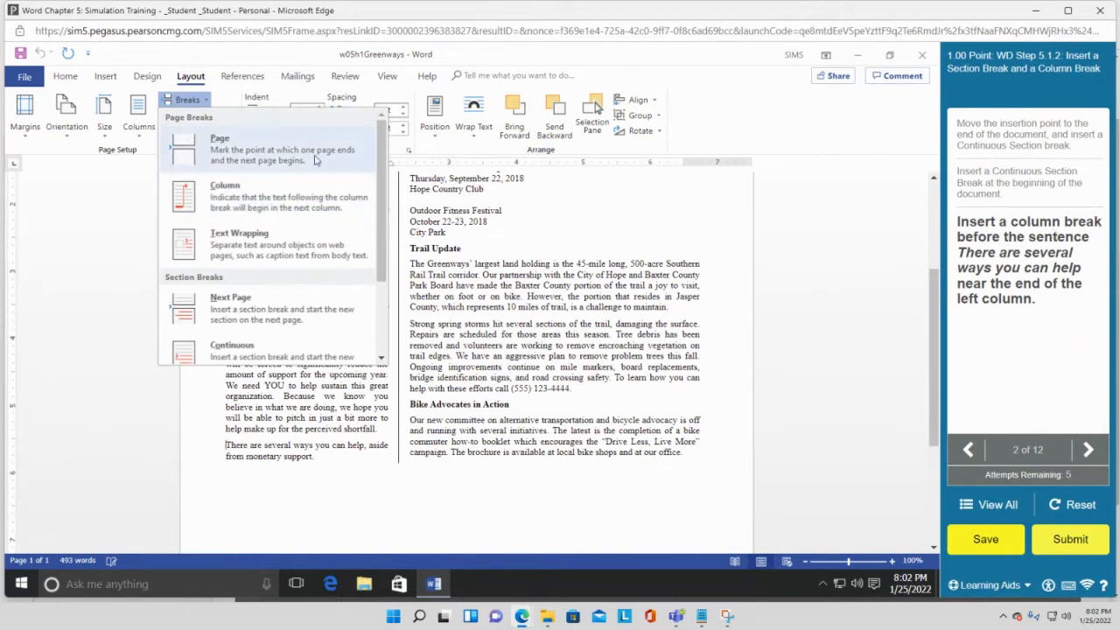
scroll(276, 307, "down", 3)
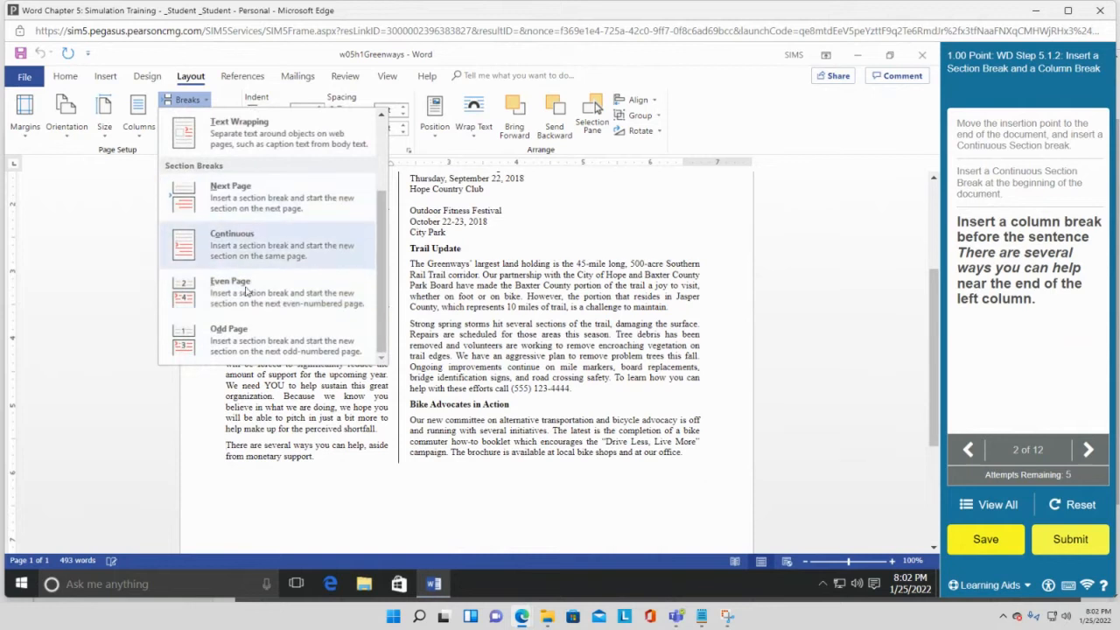
scroll(301, 290, "up", 2)
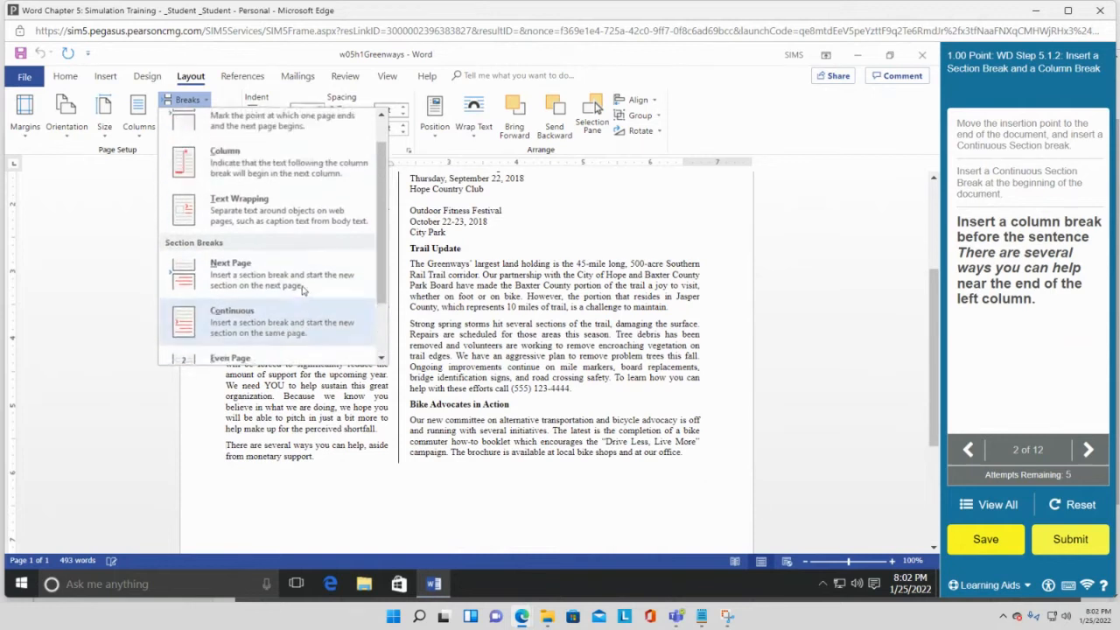
left_click(227, 168)
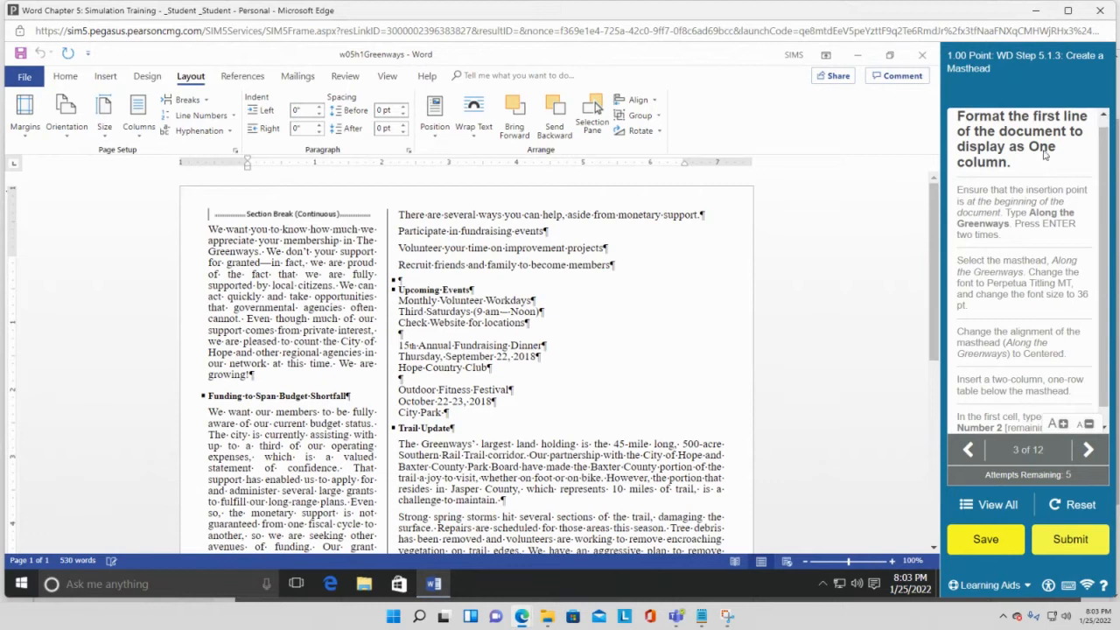
- Format the first line of the document, at the section break, to display as One column
left_click(212, 210)
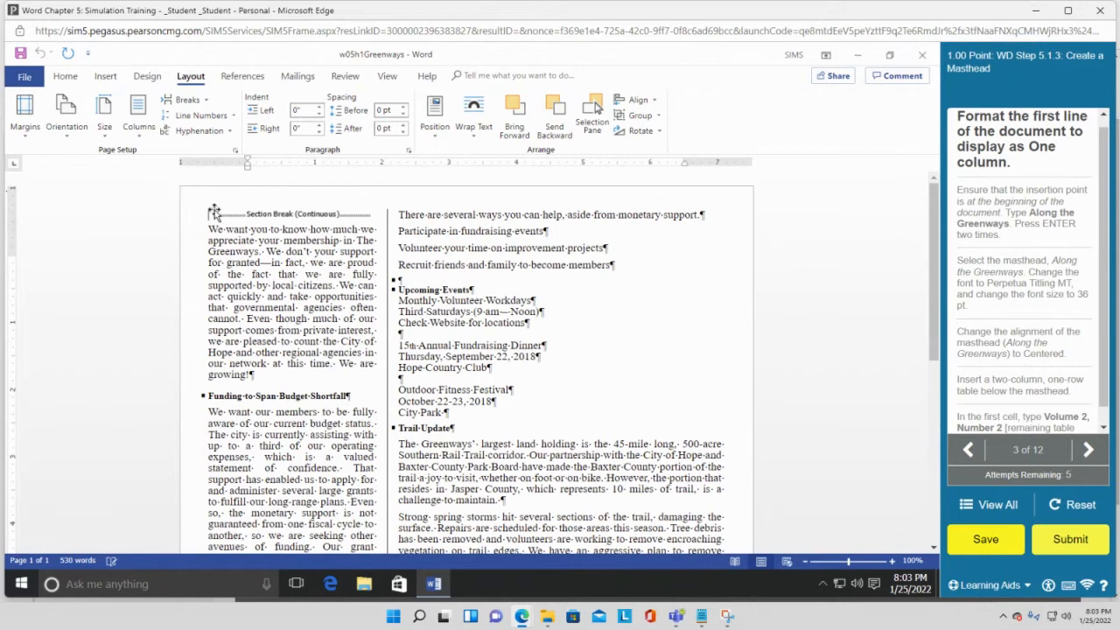
left_click(127, 131)
left_click(158, 166)
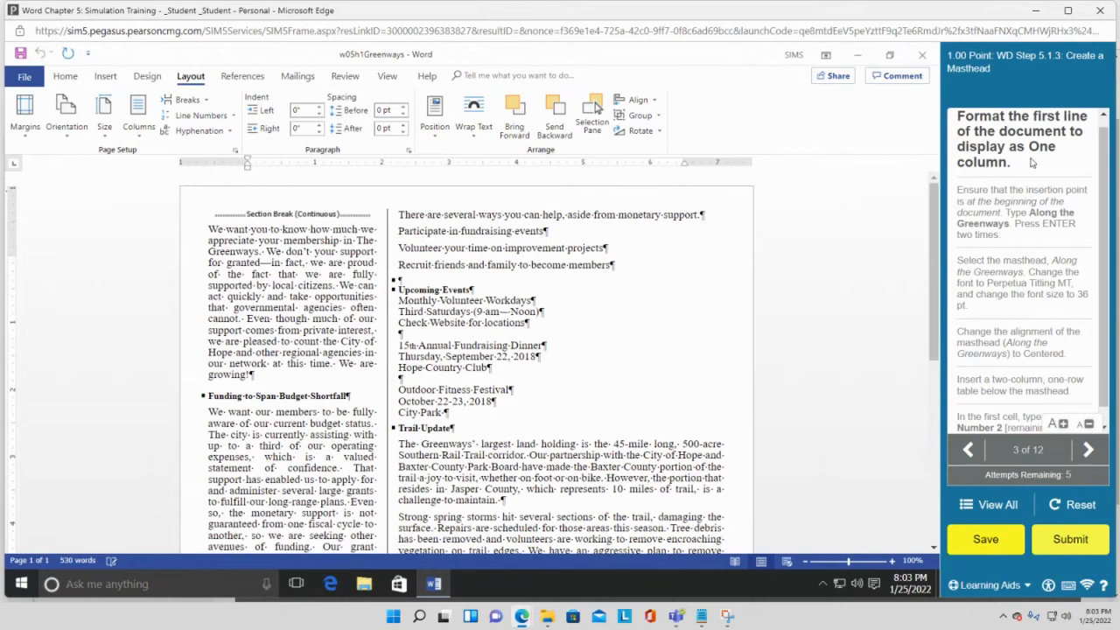
left_click(143, 138)
left_click(147, 157)
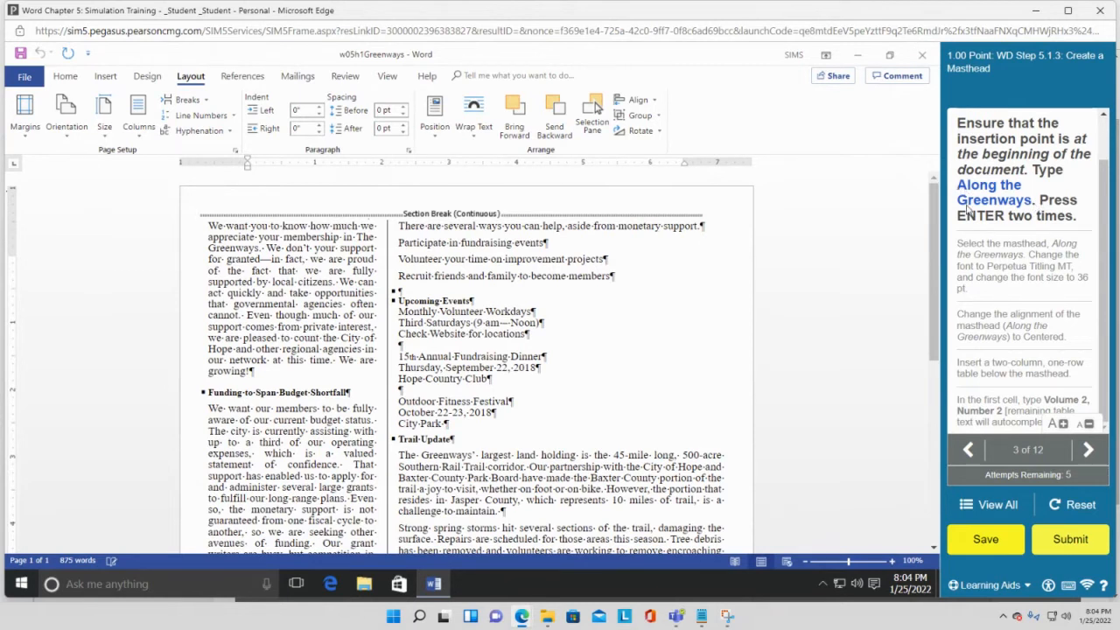
- Enter the masthead text "Along the Greenways" at the beginning of the document, followed by two paragraph breaks
type("Along the")
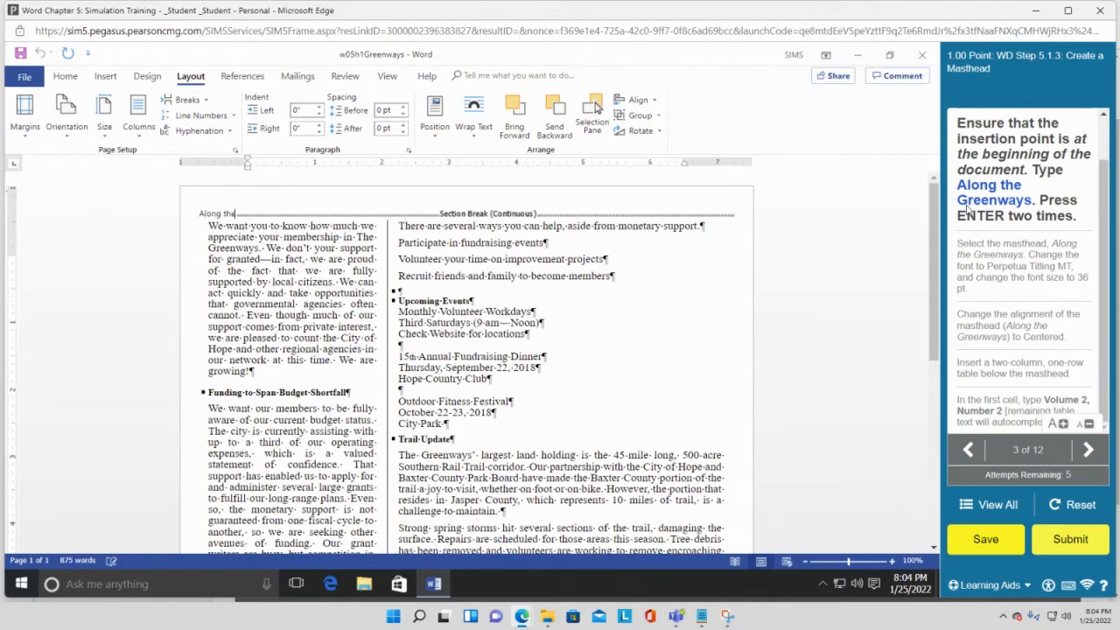
type(" Greenways")
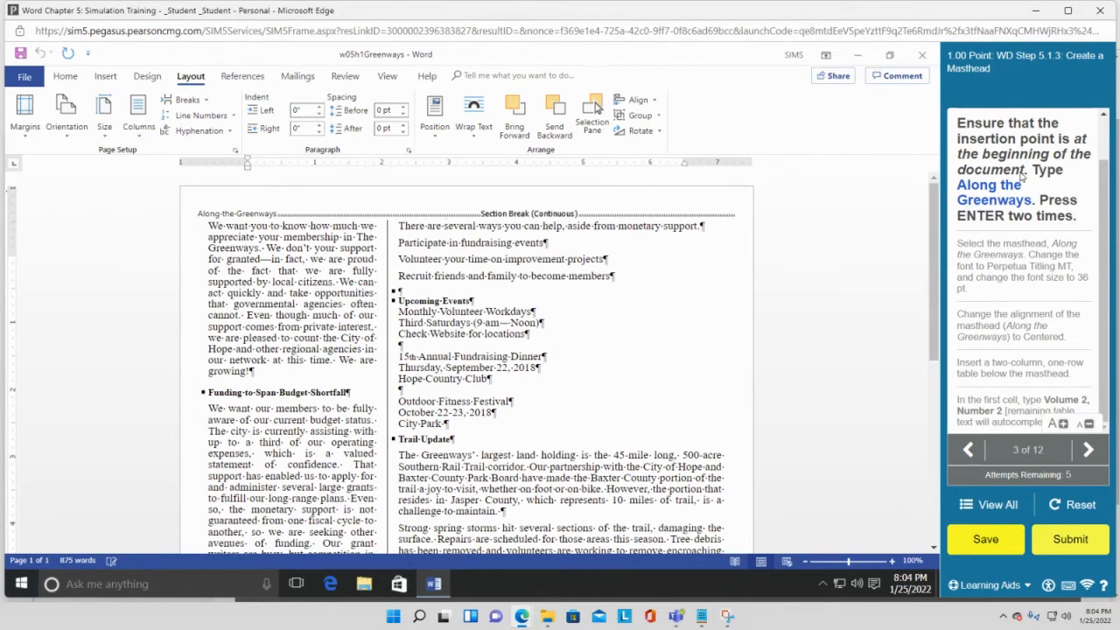
key("Return")
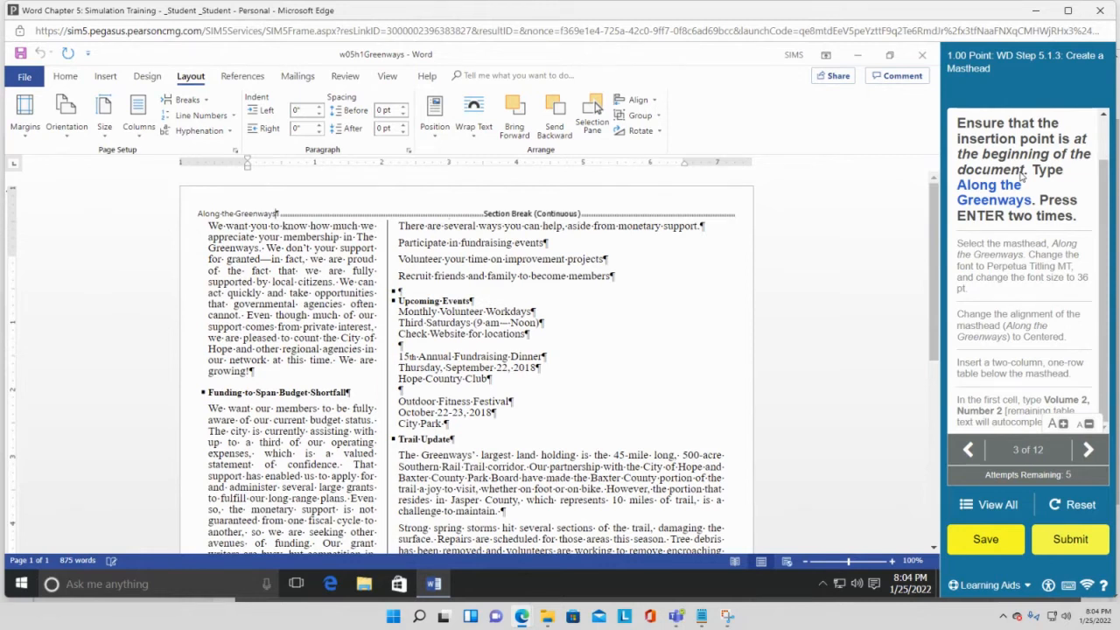
key("Return")
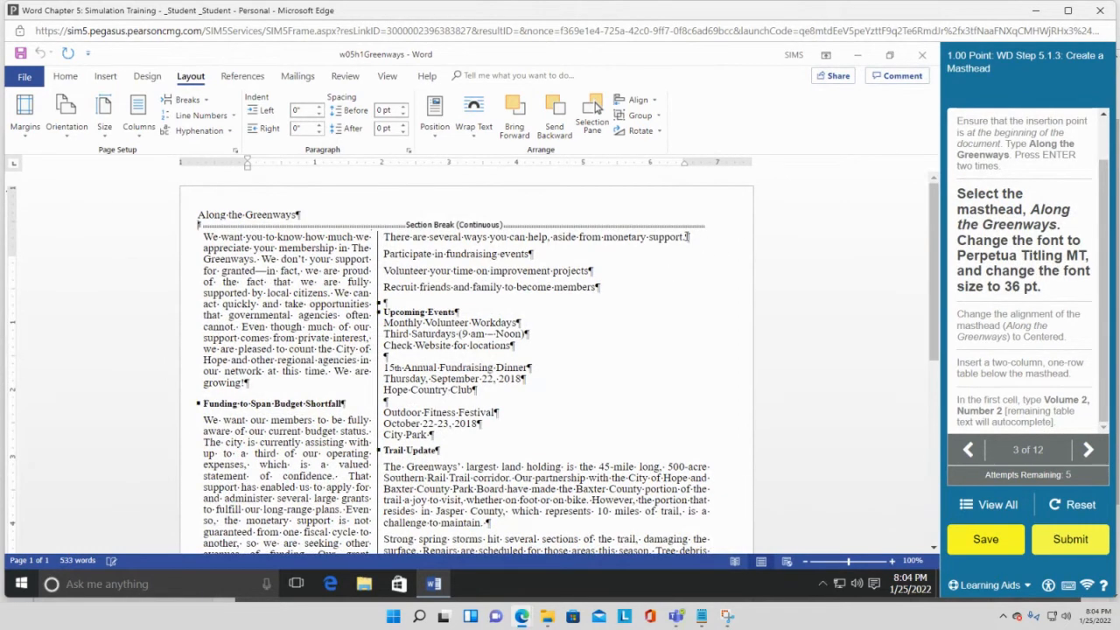
- Select the masthead text "Along the Greenways" and set its font size to 36 pt
left_click(61, 77)
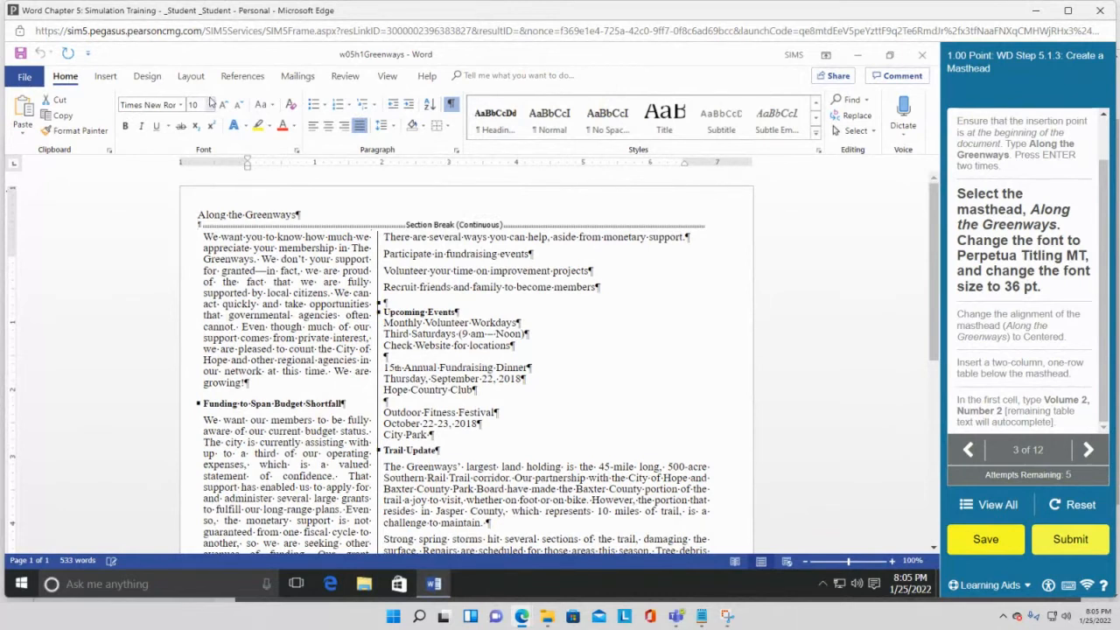
left_click(191, 76)
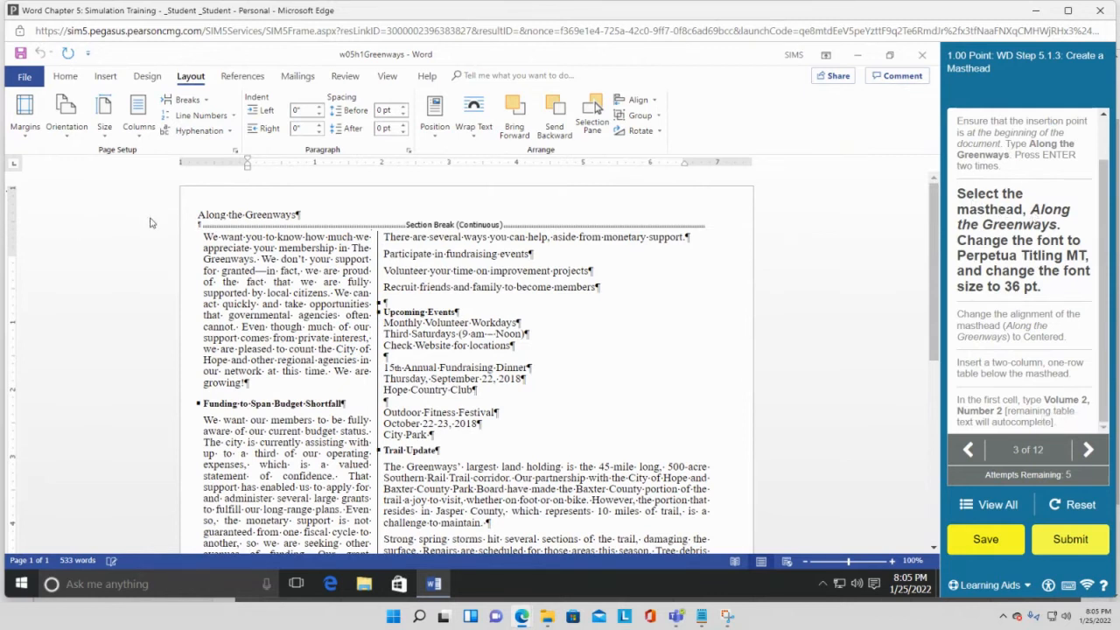
left_click_drag(196, 215, 301, 216)
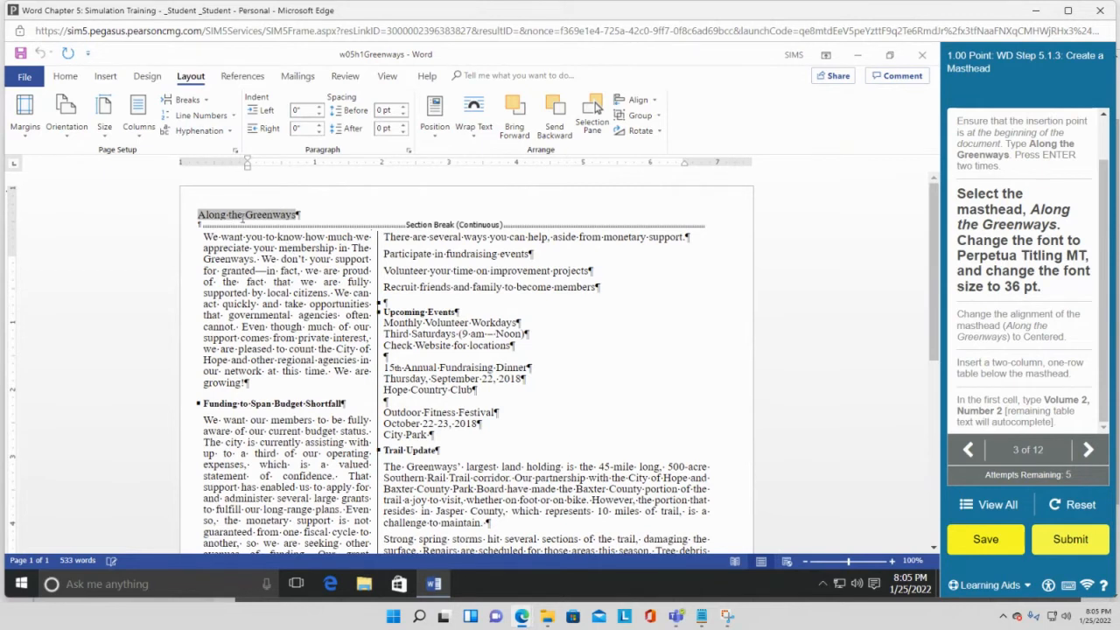
left_click(66, 77)
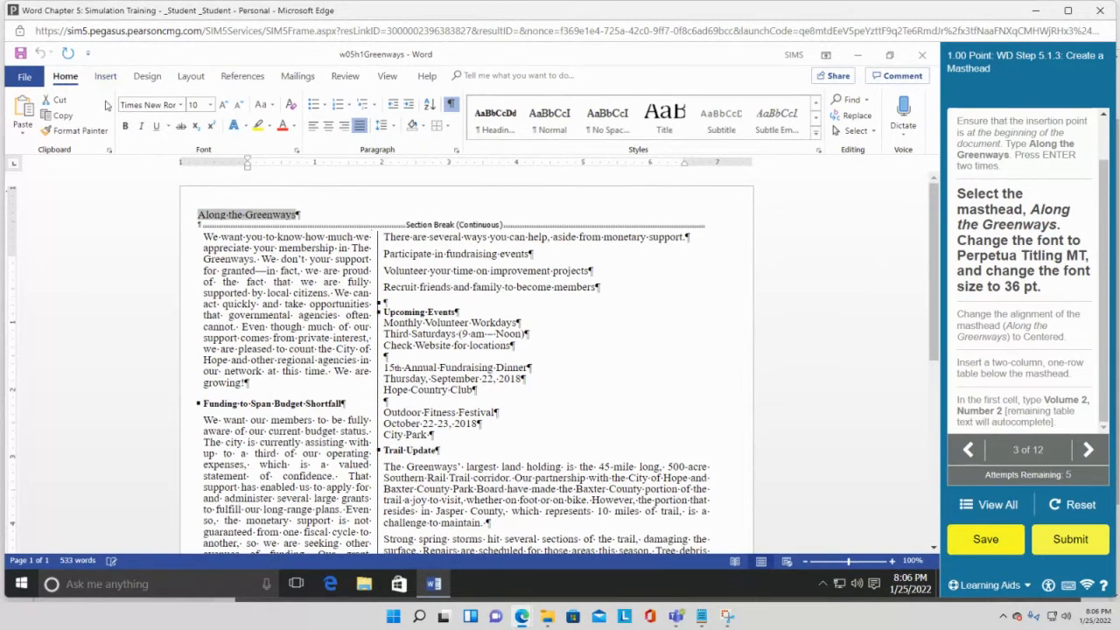
left_click(191, 76)
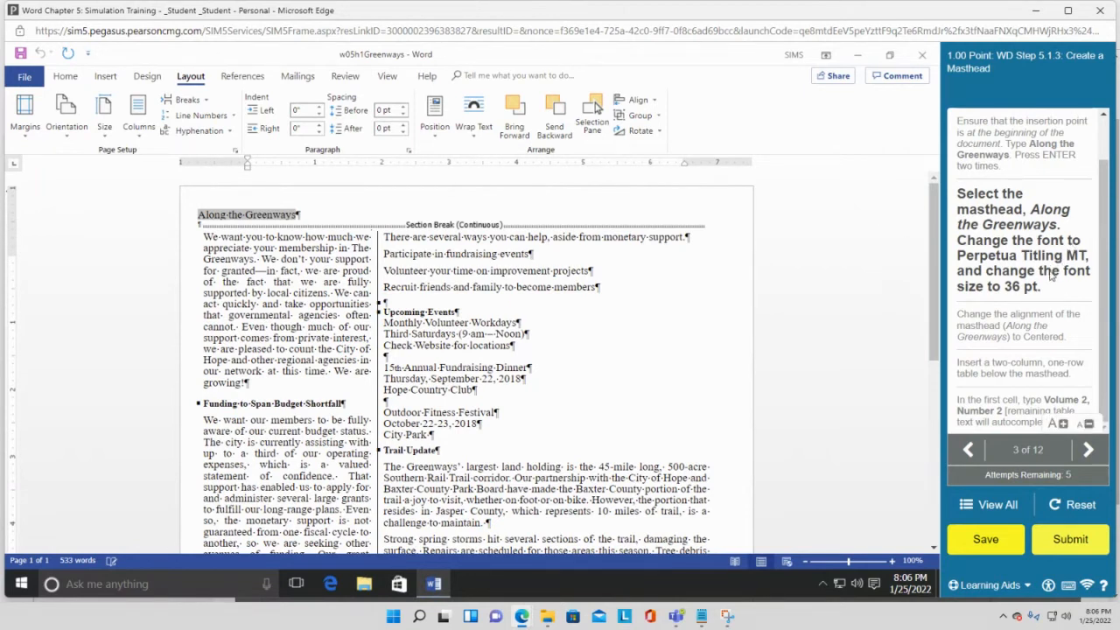
left_click(66, 78)
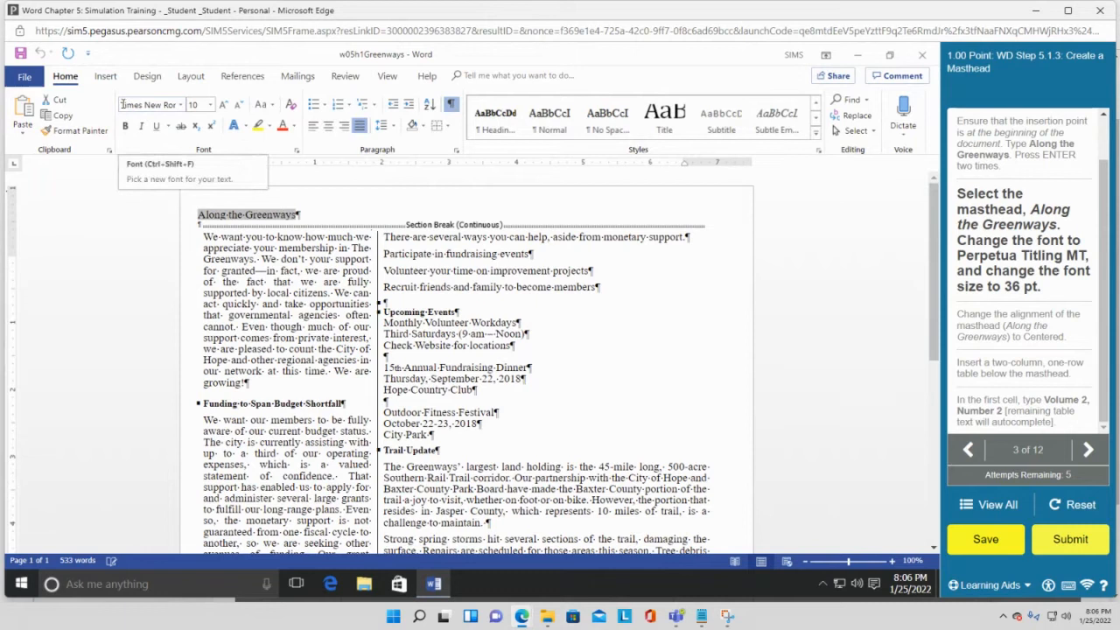
left_click(171, 105)
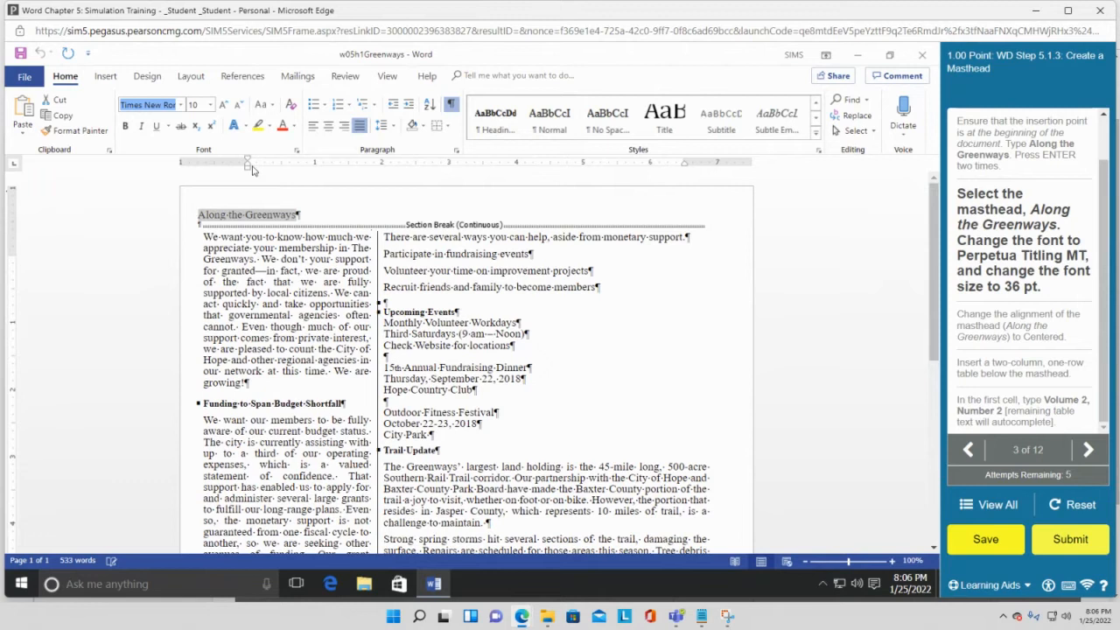
type("Perpetua")
key("Return")
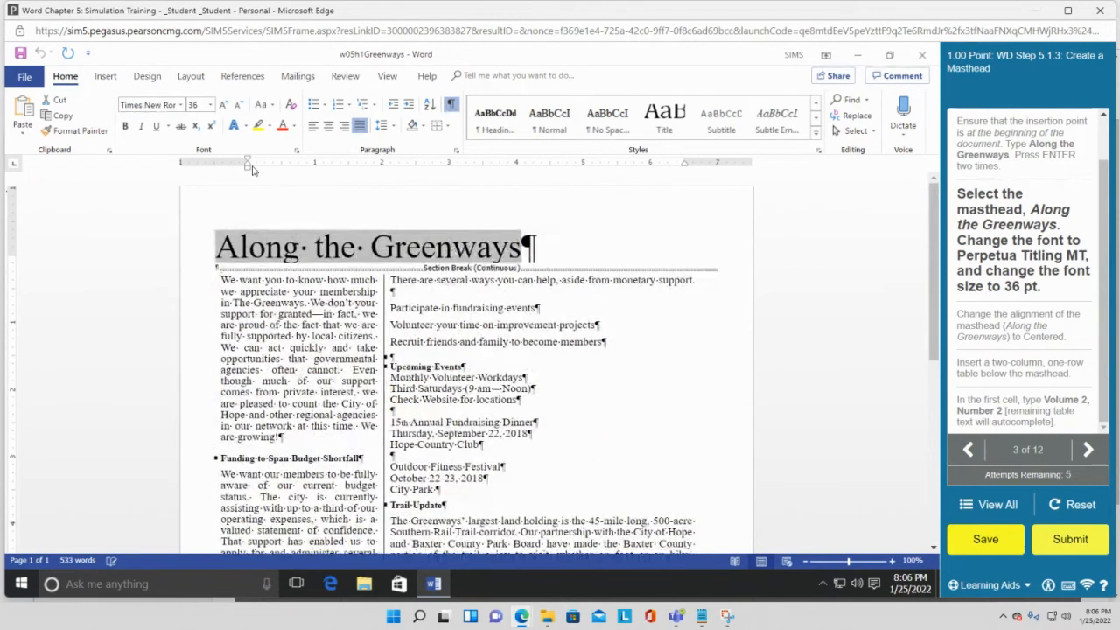
- Change the masthead font to Perpetua Titling MT and set its alignment to Centered
left_click(180, 104)
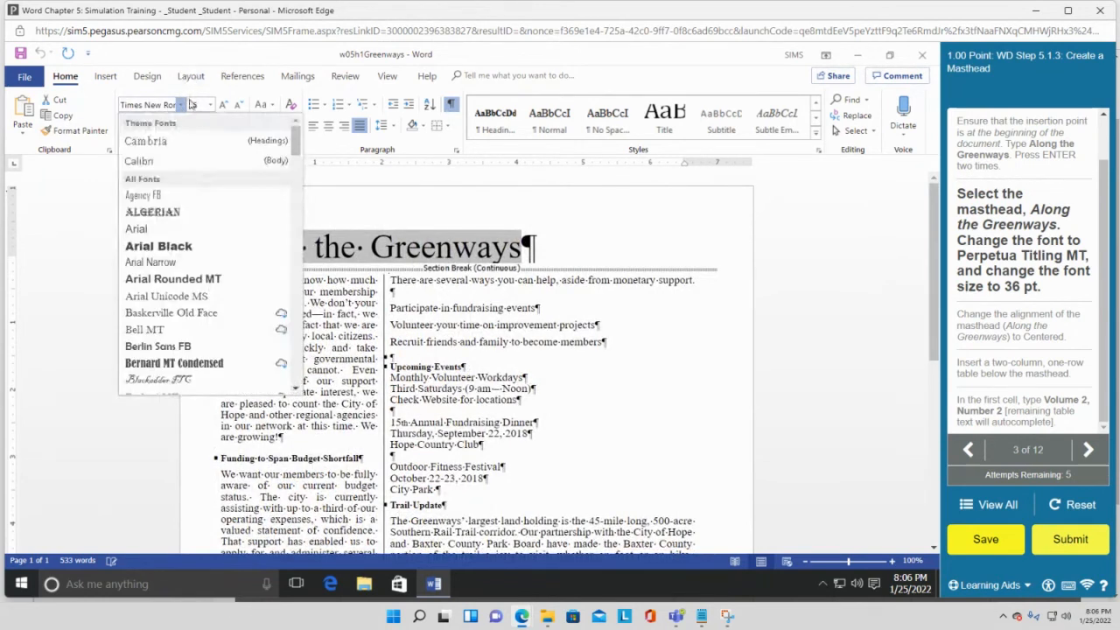
scroll(193, 194, "down", 8)
scroll(193, 194, "down", 15)
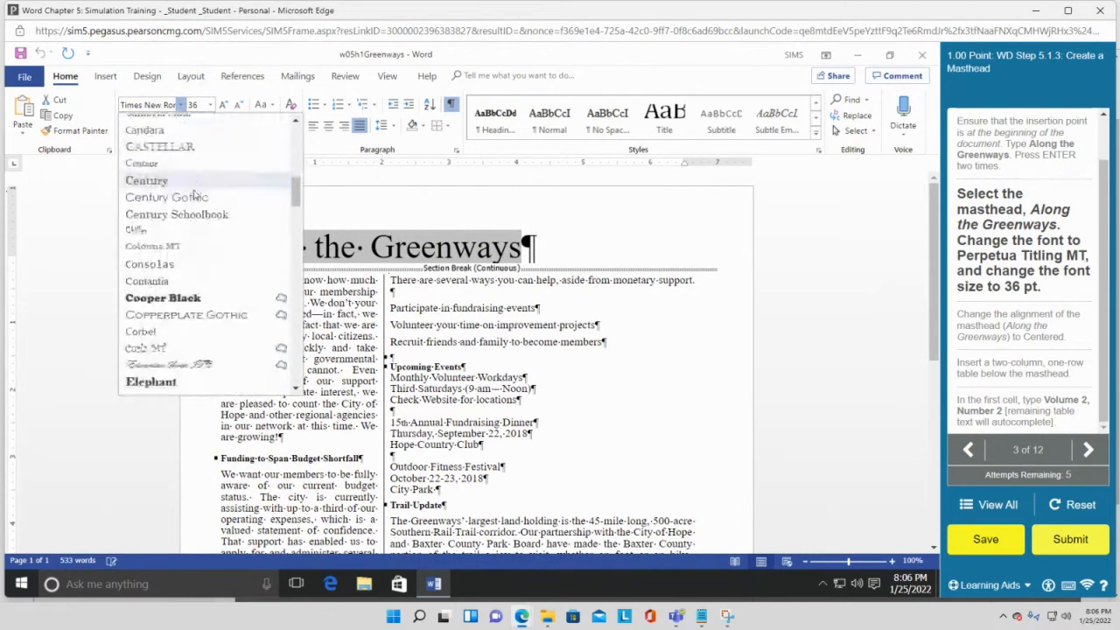
scroll(189, 201, "down", 15)
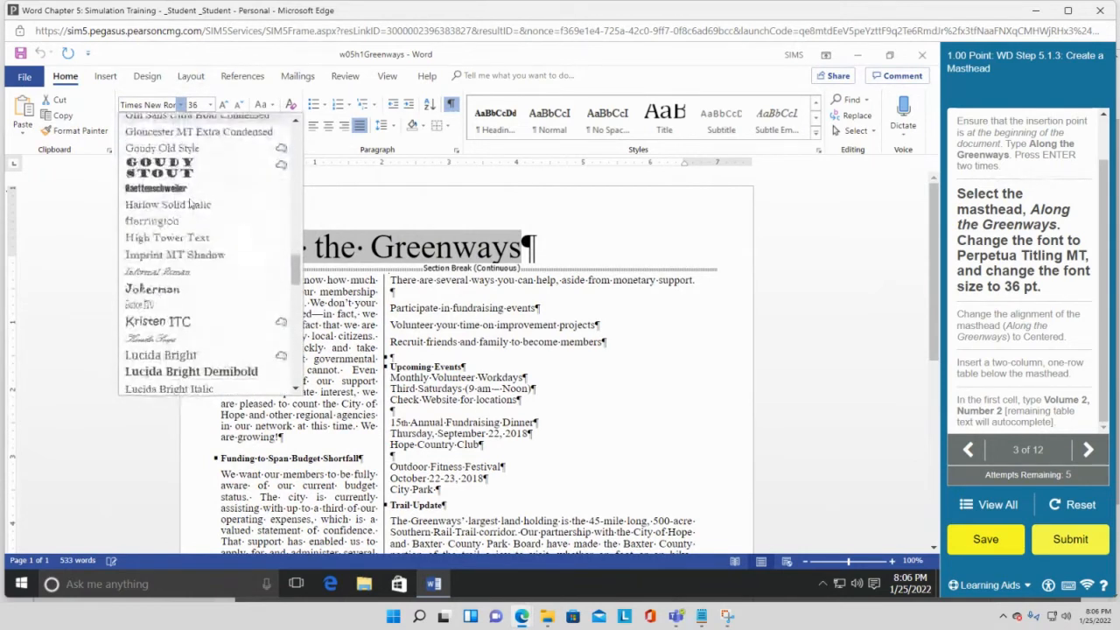
scroll(201, 219, "down", 5)
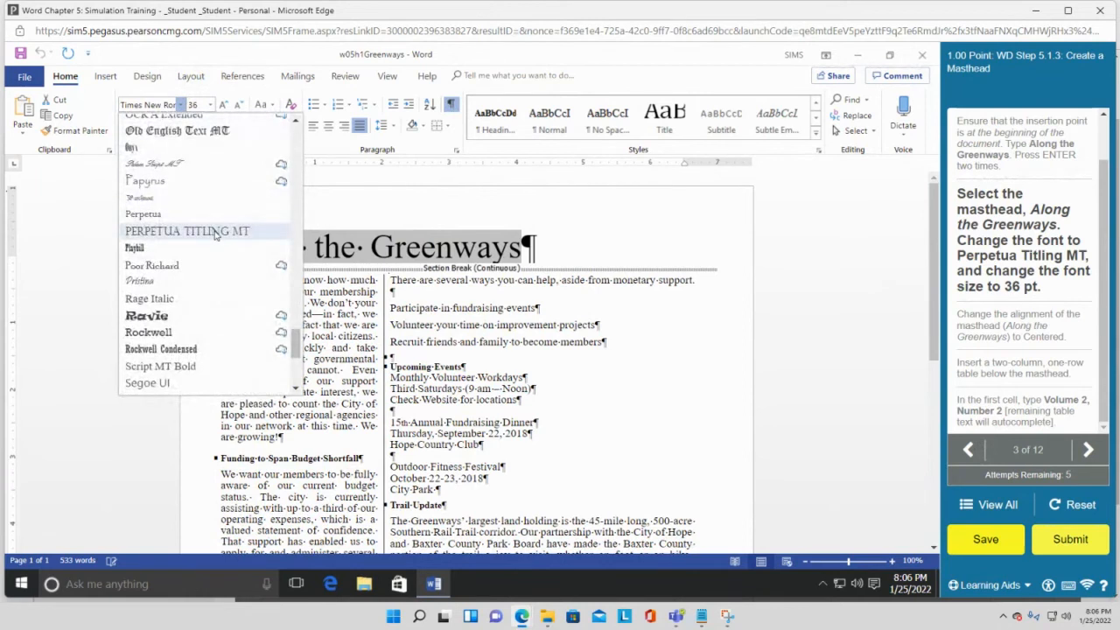
left_click(216, 233)
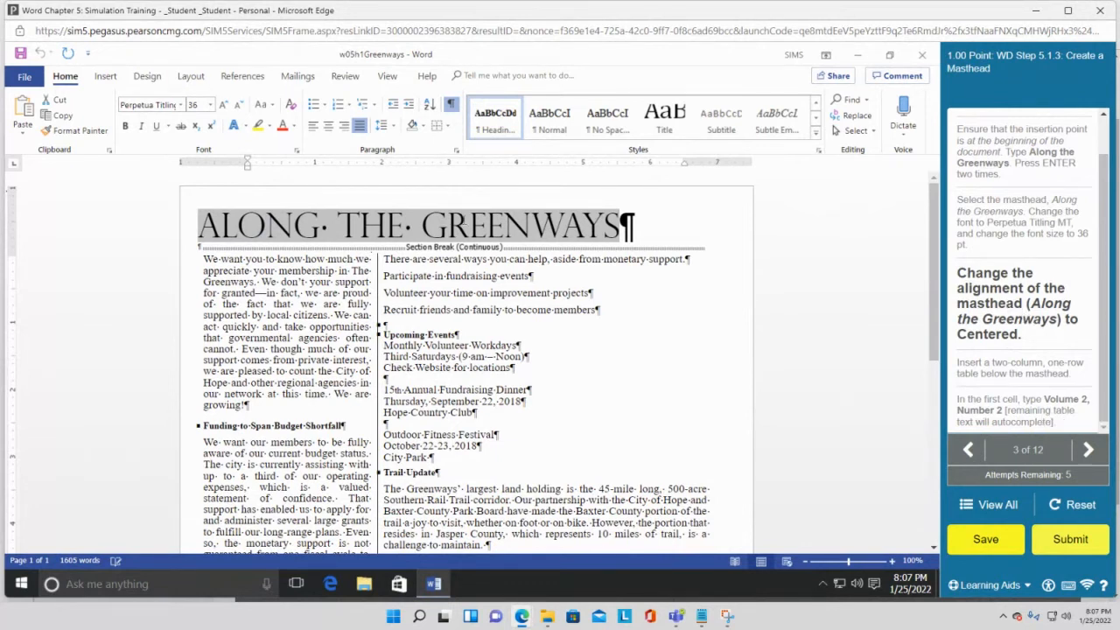
left_click(329, 127)
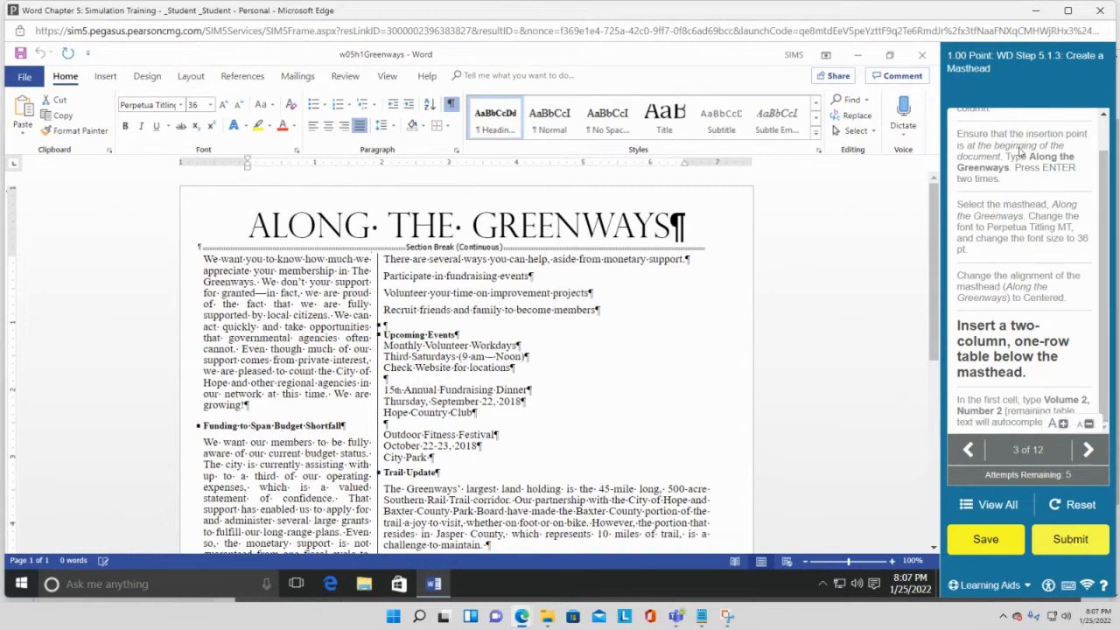
- Insert a two-column, one-row table below the "Along the Greenways" masthead
left_click_drag(1101, 246, 1104, 176)
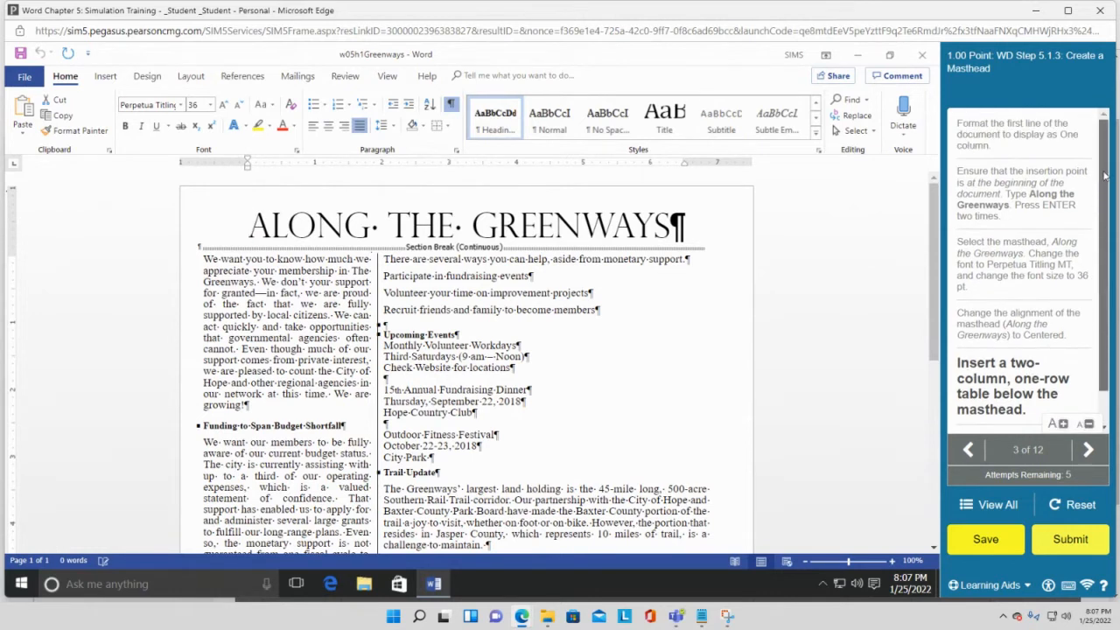
scroll(1106, 201, "down", 1)
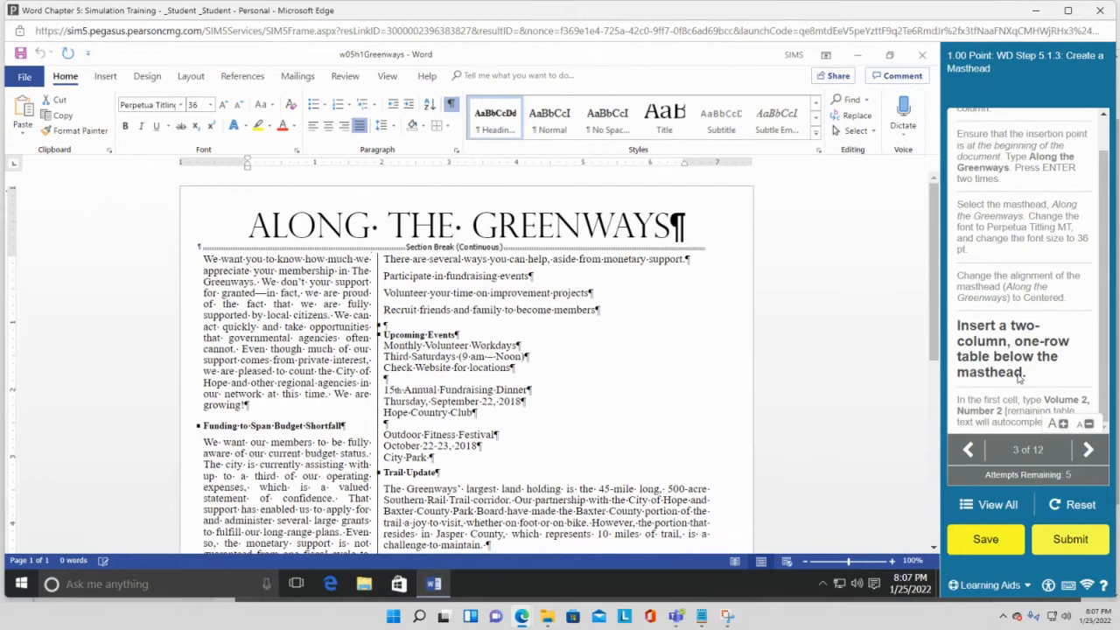
left_click(679, 249)
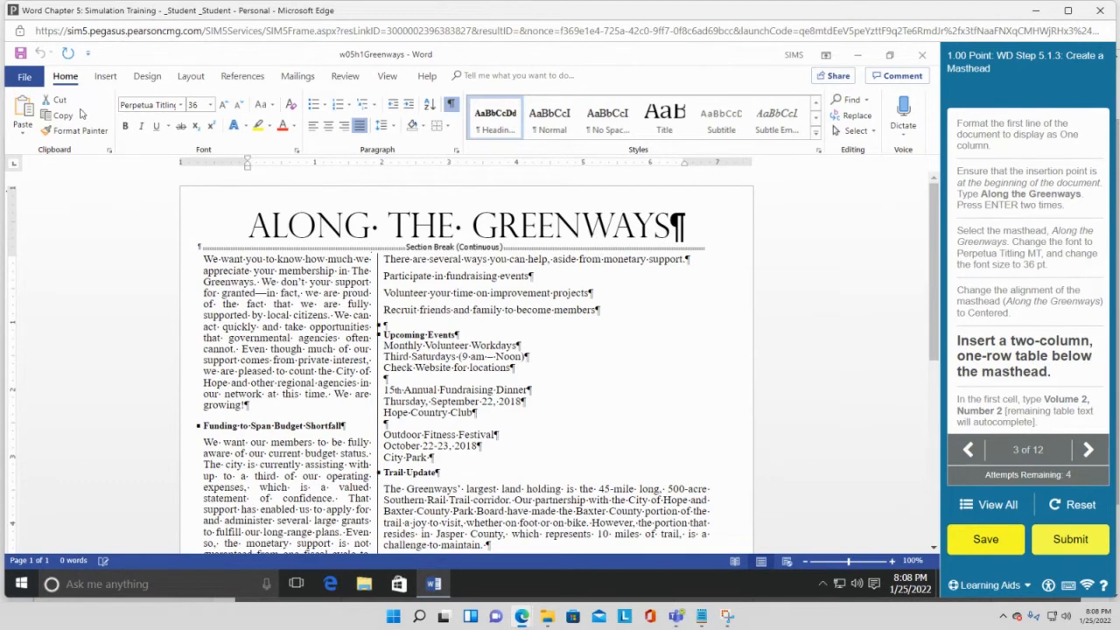
left_click(193, 79)
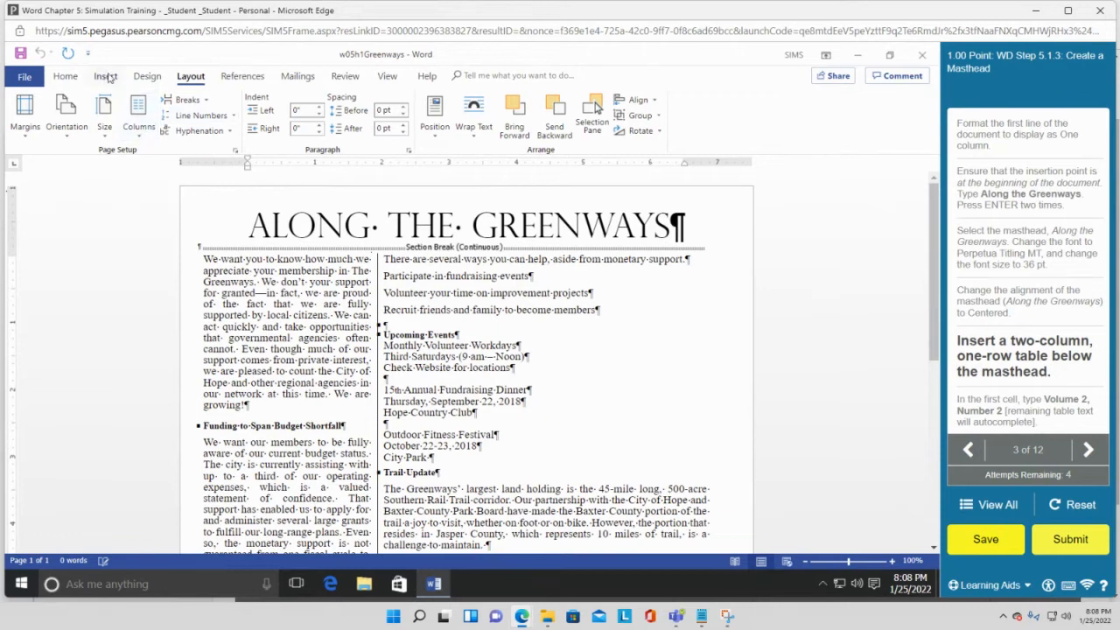
left_click(106, 77)
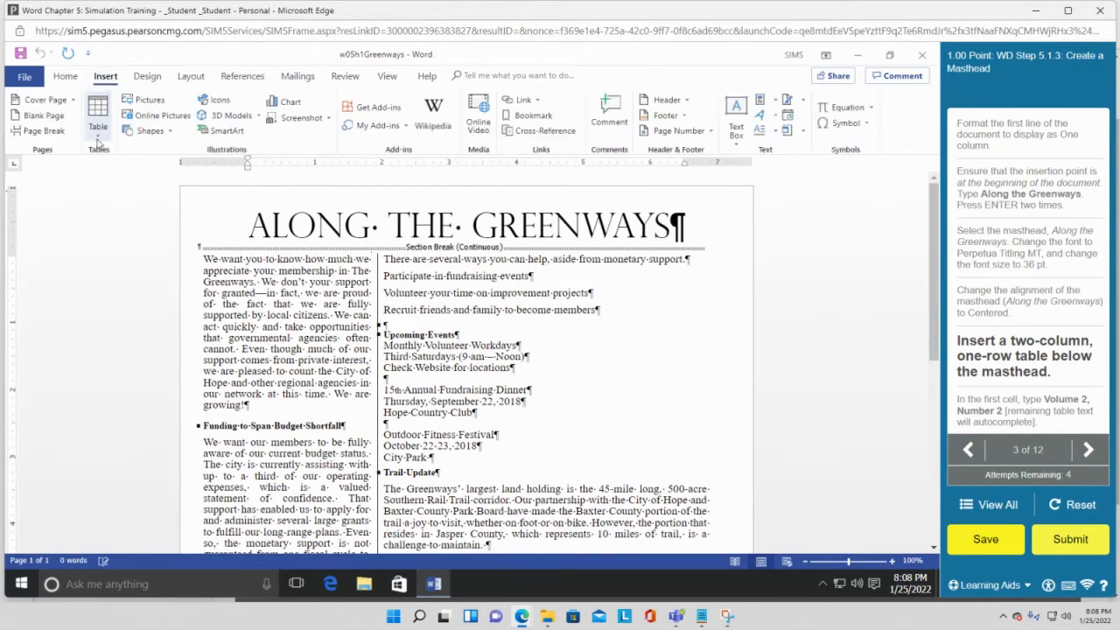
left_click(98, 137)
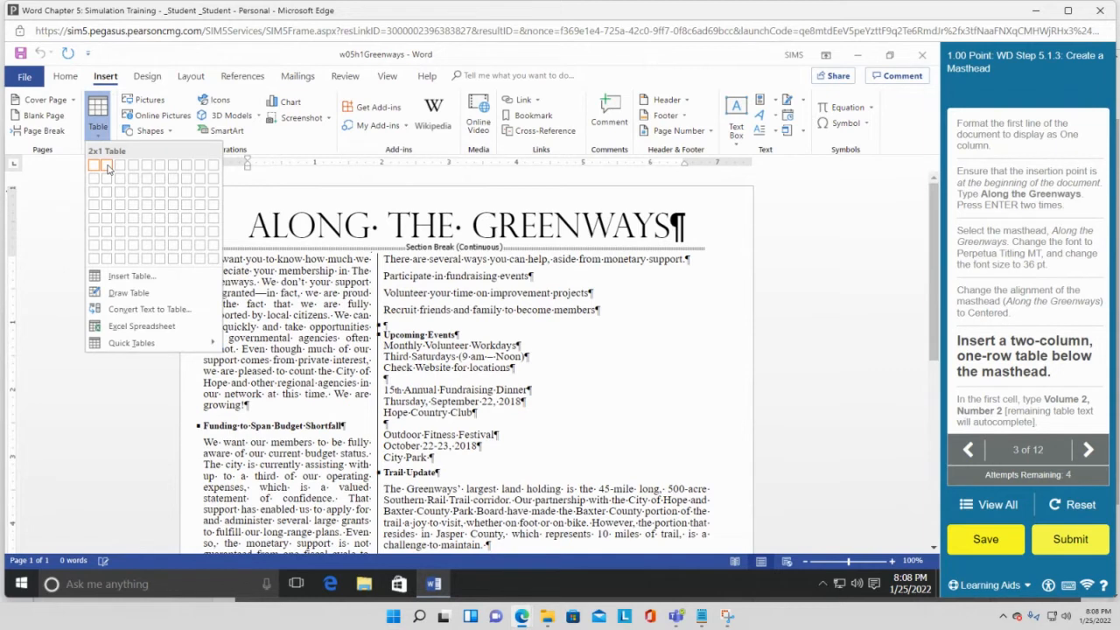
left_click(107, 166)
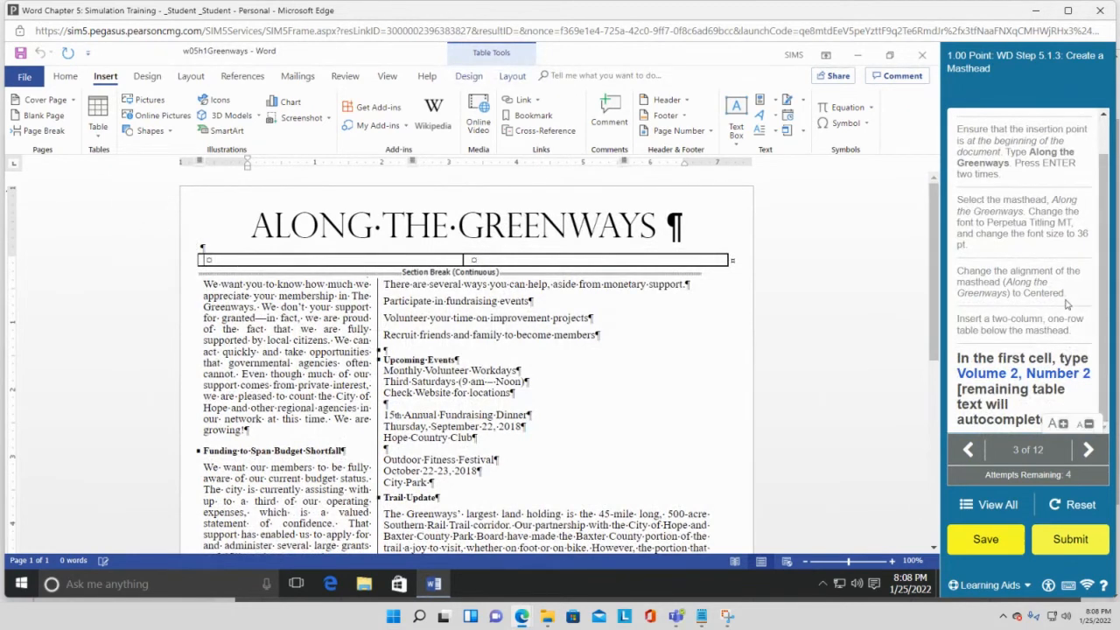
- Enter "Volume 2, Number 2" in the first cell of the table below the masthead
left_click(97, 140)
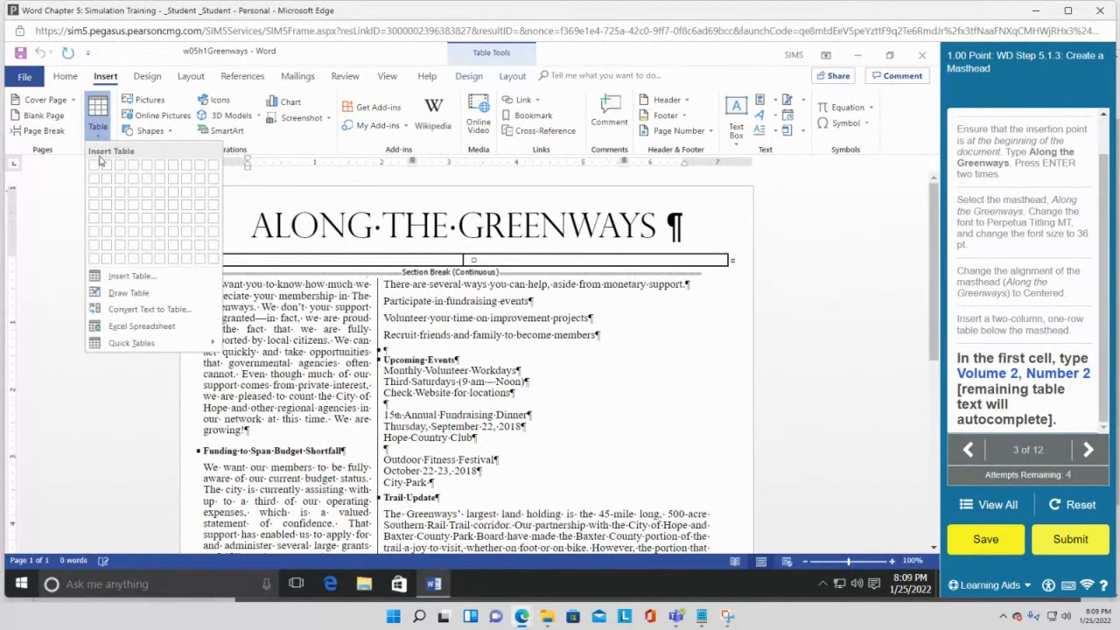
left_click(313, 52)
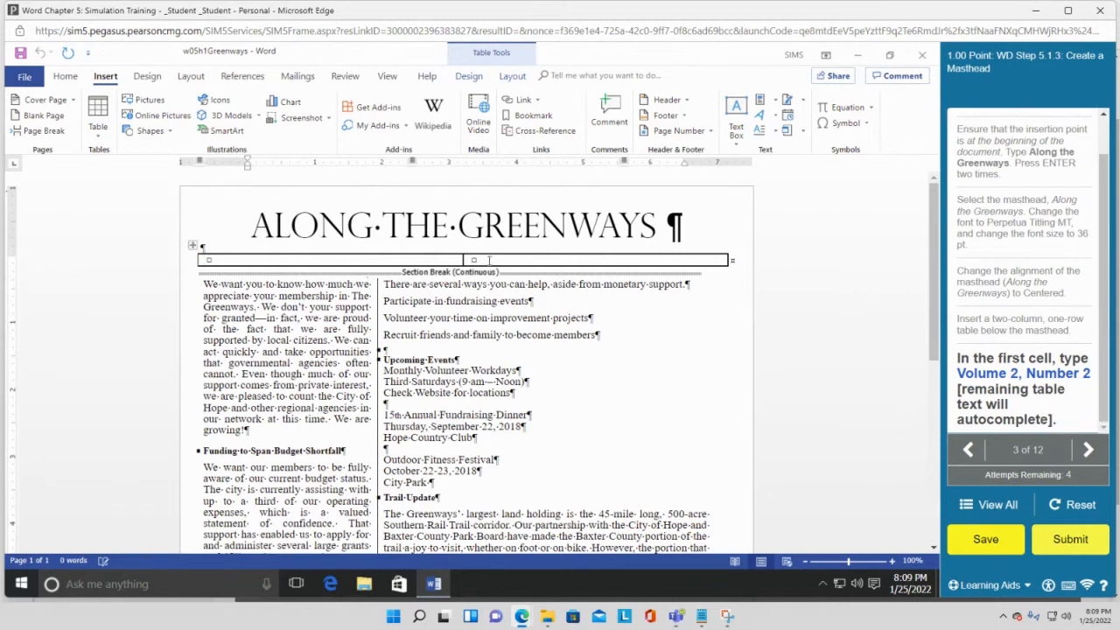
type("Volume 2, Number 2")
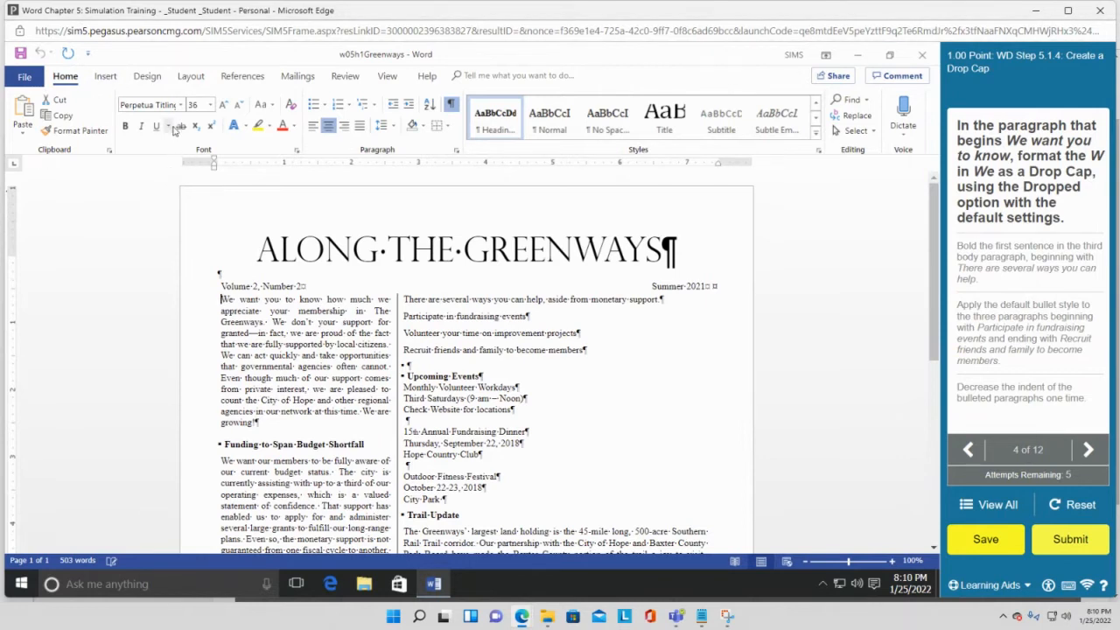
- Select only the letter W in "We" at the start of the paragraph beginning "We want you to know"
left_click(222, 299)
left_click_drag(222, 298, 225, 298)
left_click_drag(225, 299, 232, 299)
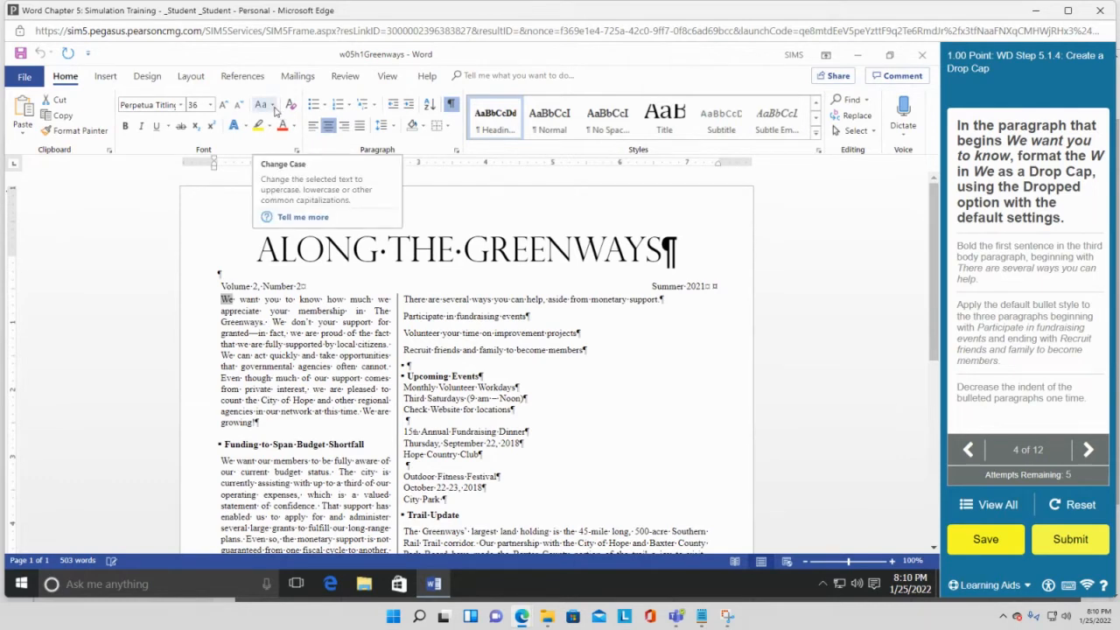
left_click(271, 106)
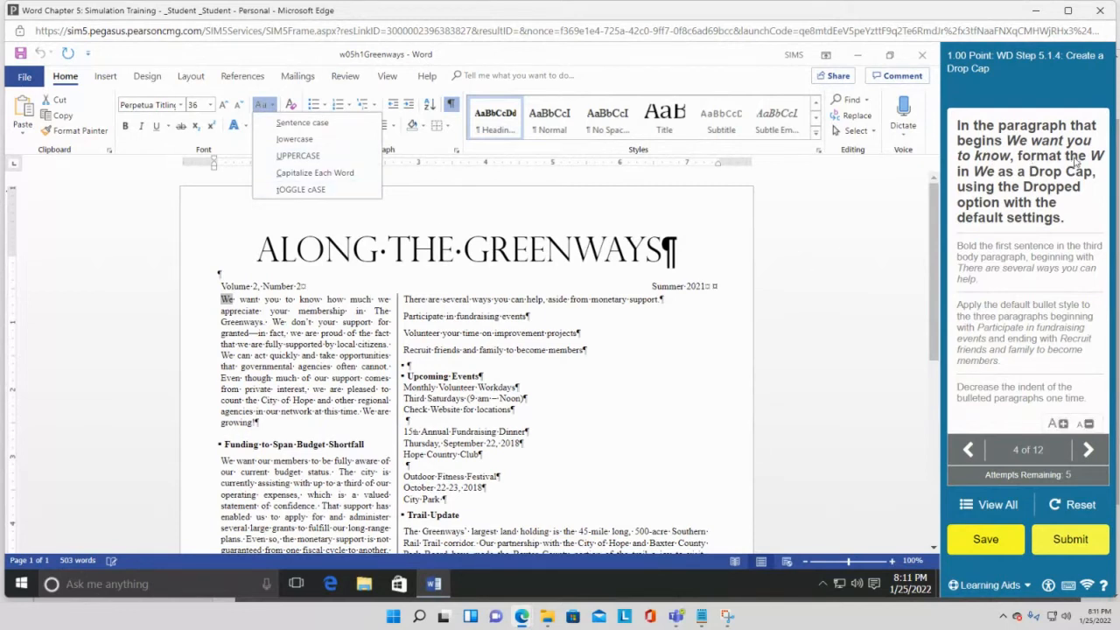
left_click(166, 151)
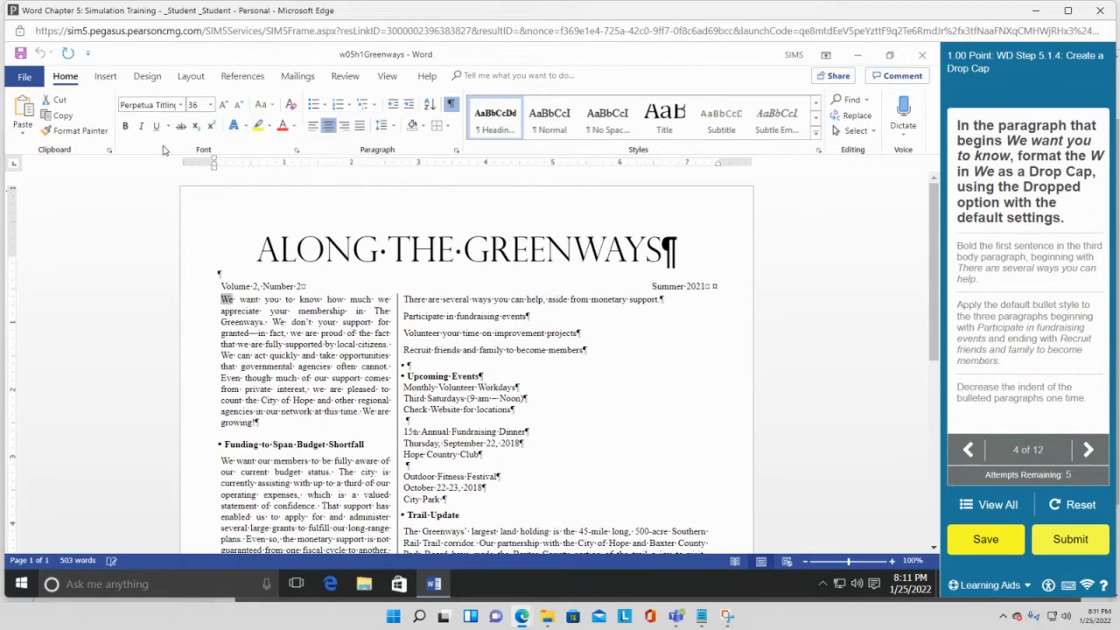
left_click_drag(231, 299, 228, 298)
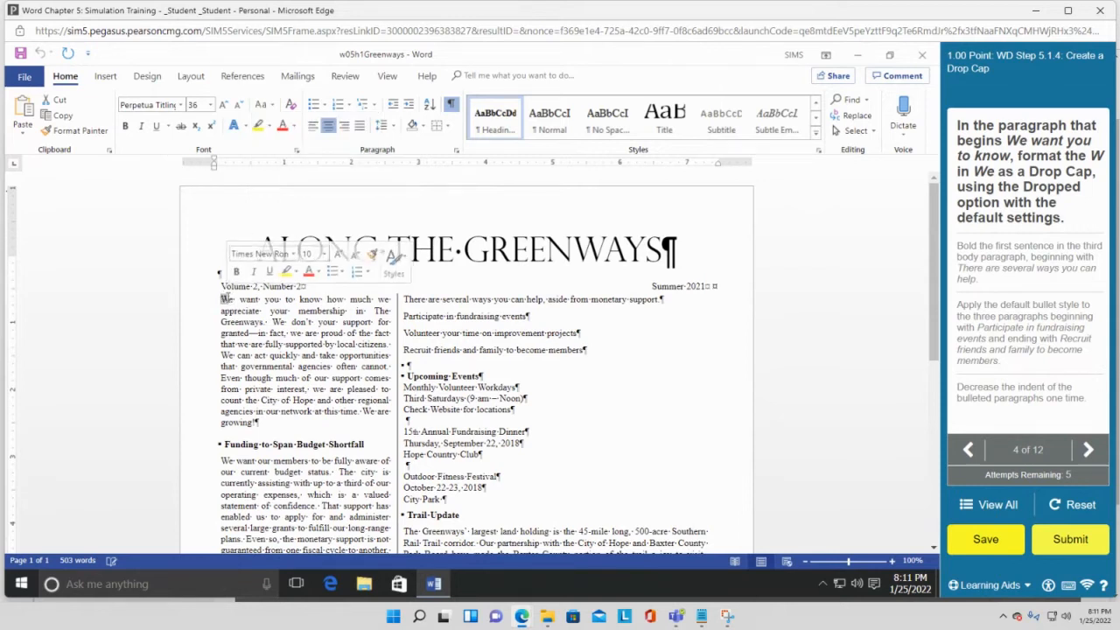
- Try to open the Font settings for the selected letter W
right_click(225, 299)
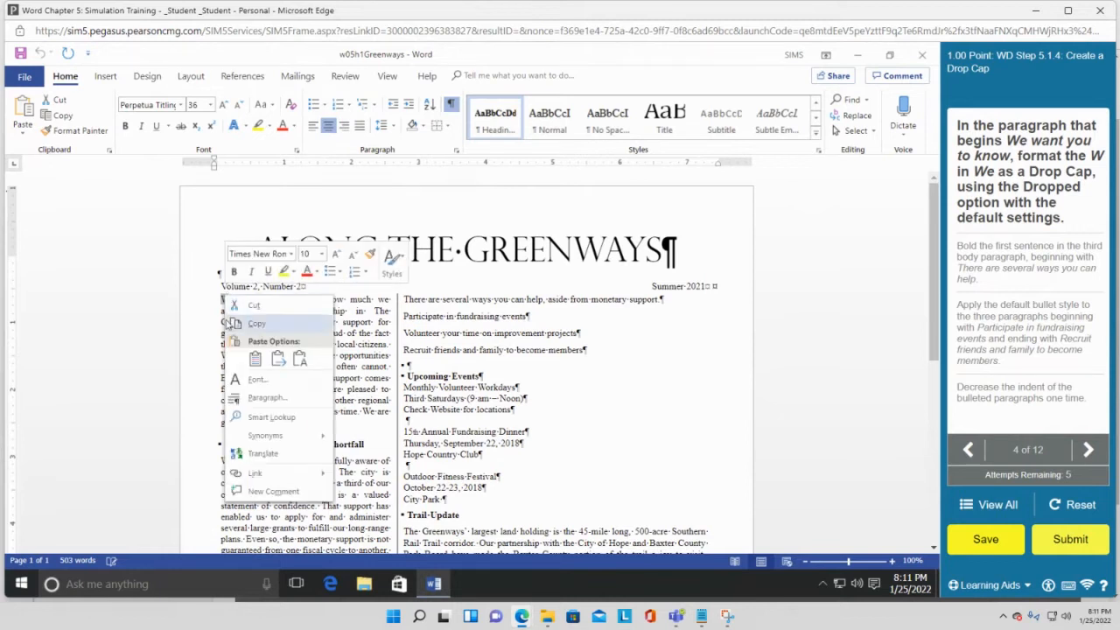
left_click(256, 383)
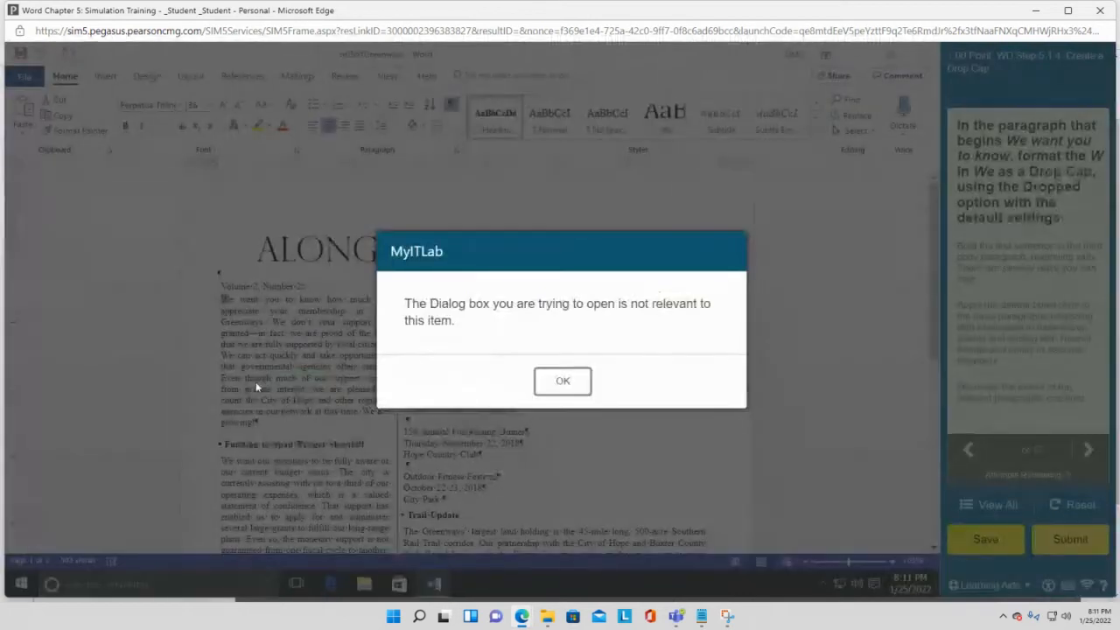
left_click(562, 381)
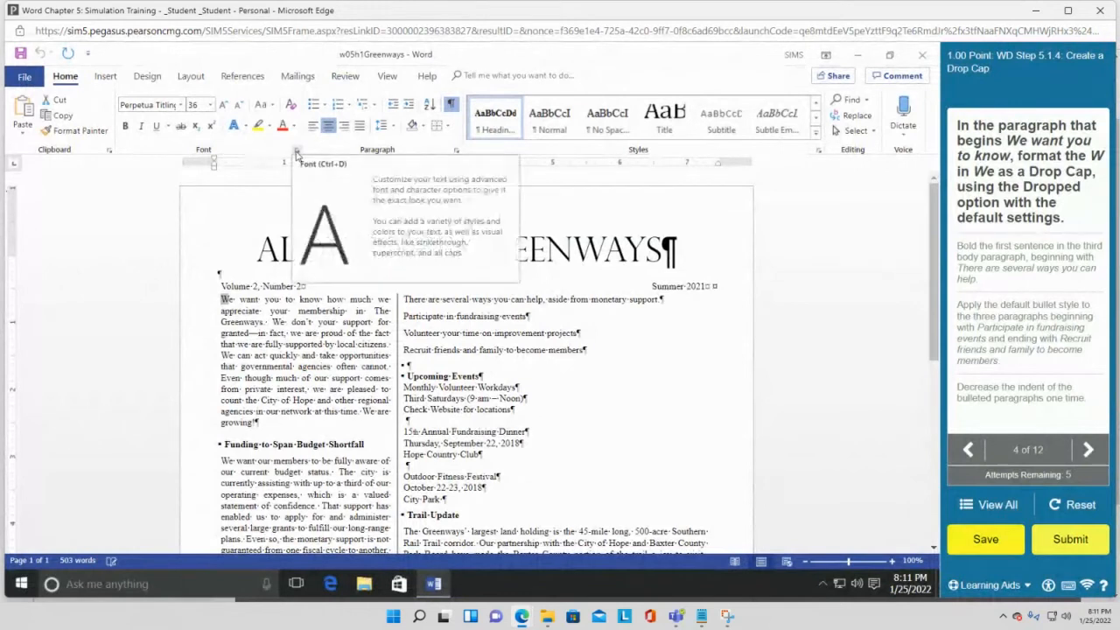
left_click(297, 151)
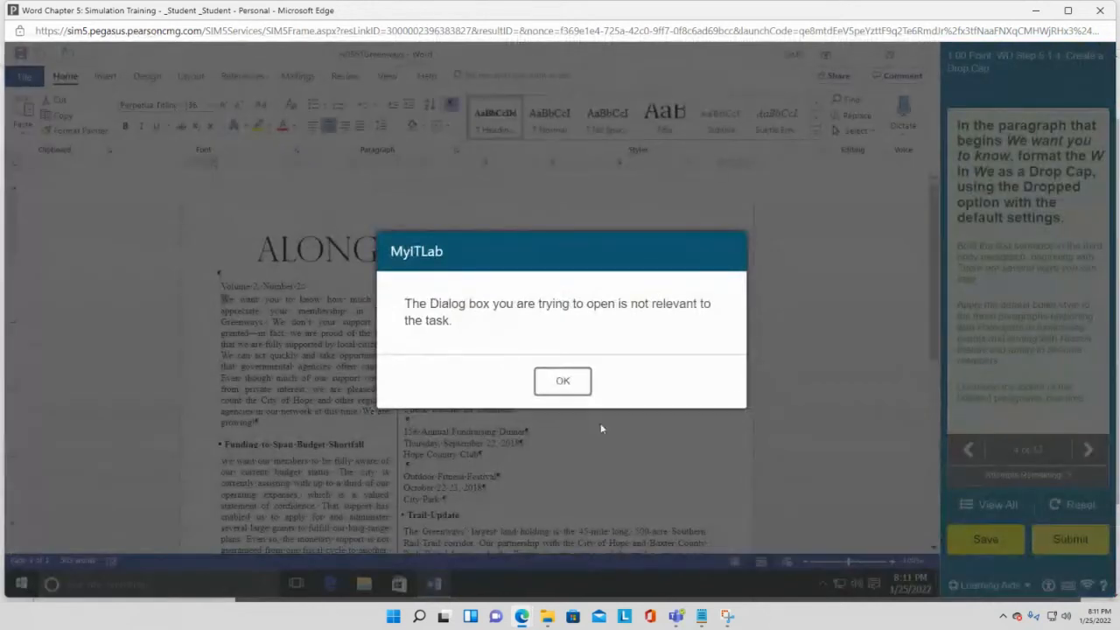
left_click(563, 381)
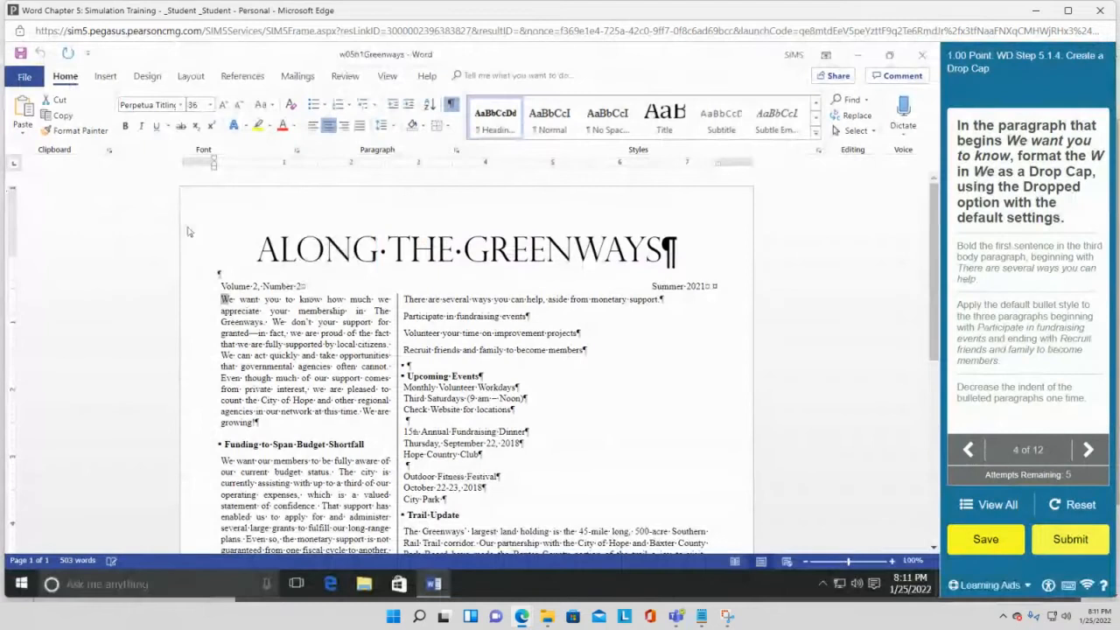
left_click(246, 127)
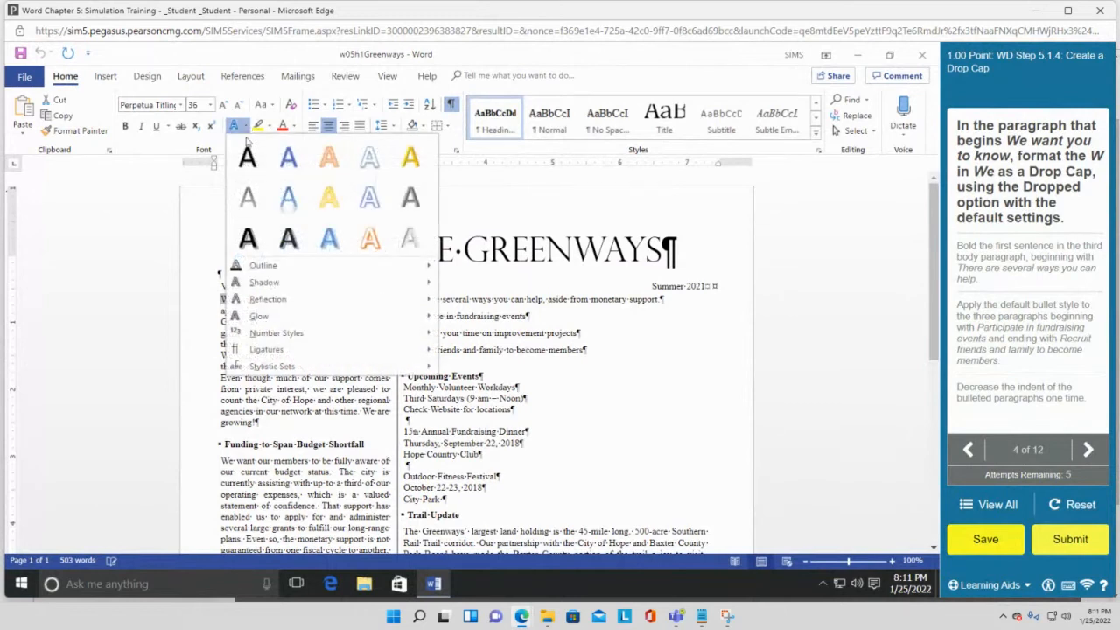
mouse_move(281, 288)
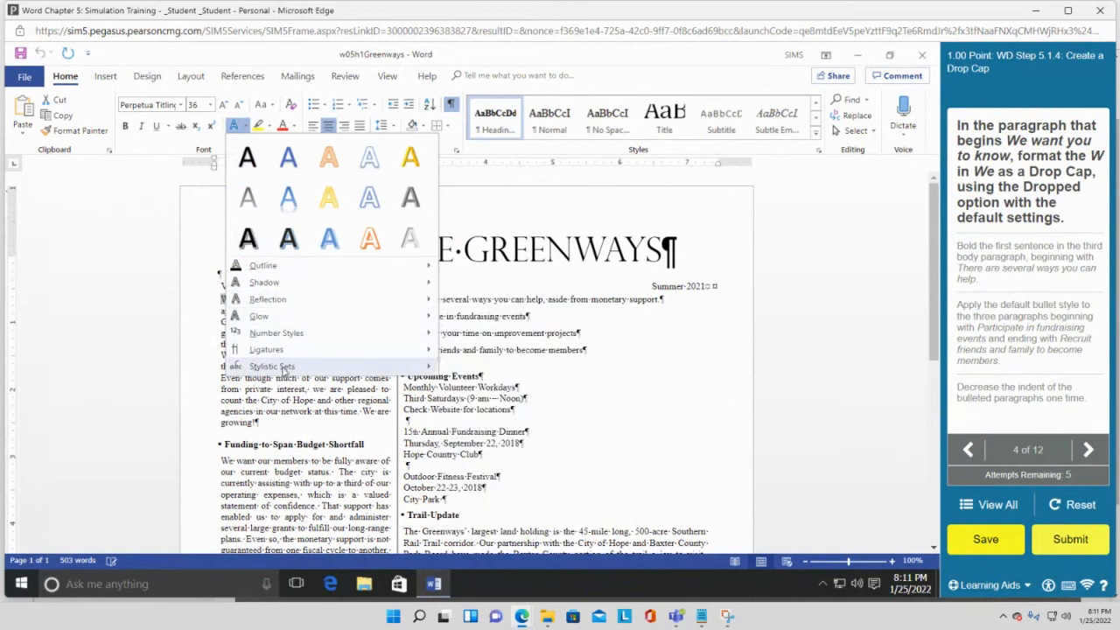
mouse_move(434, 272)
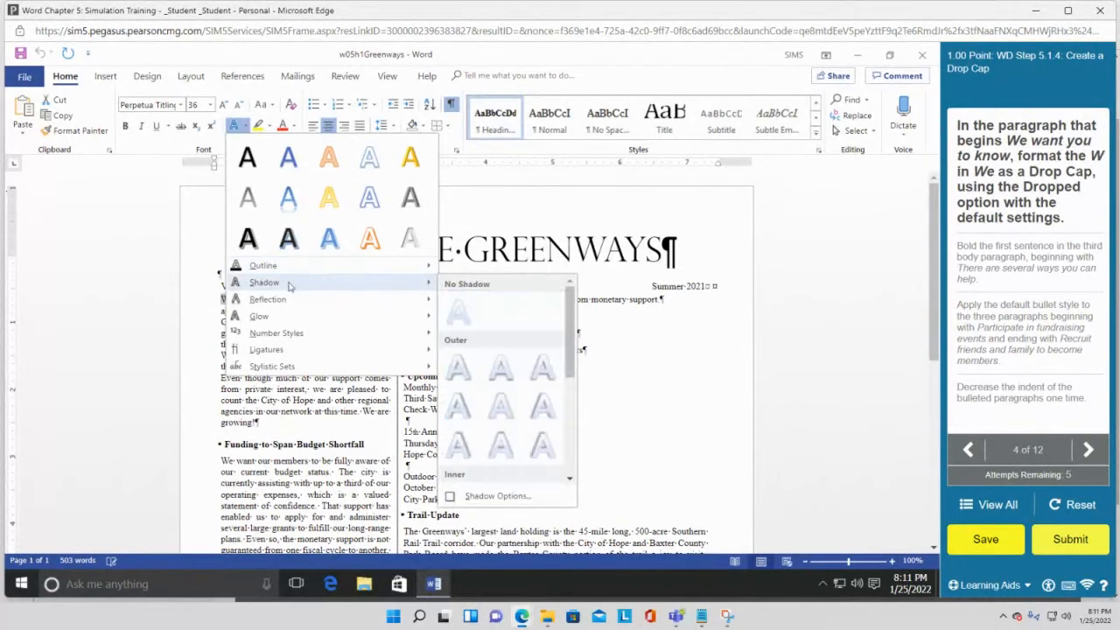
mouse_move(278, 324)
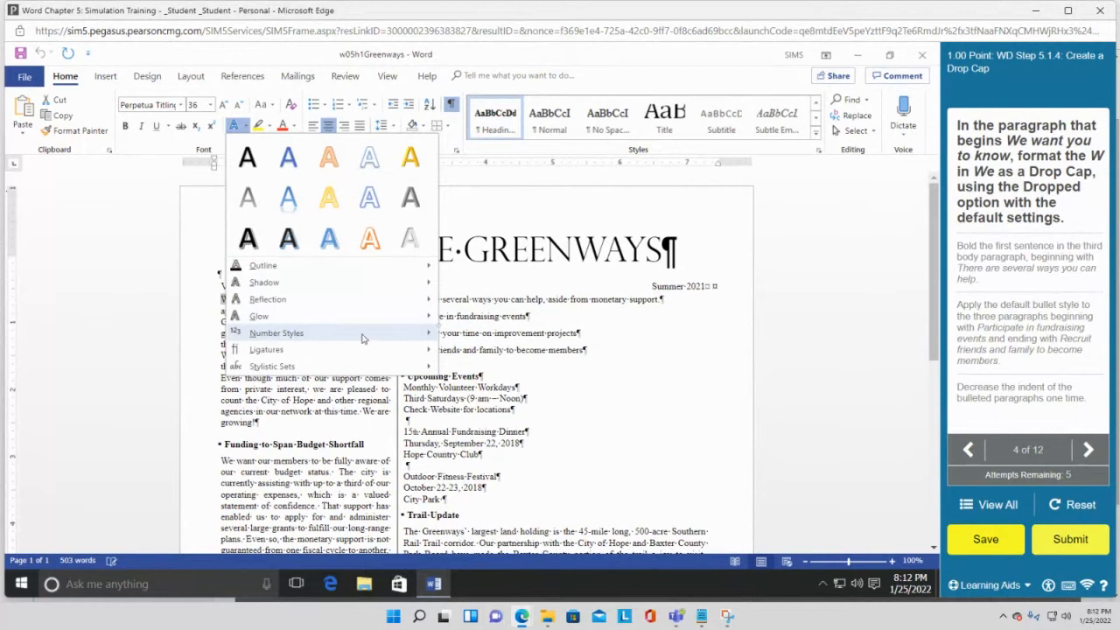
left_click(430, 337)
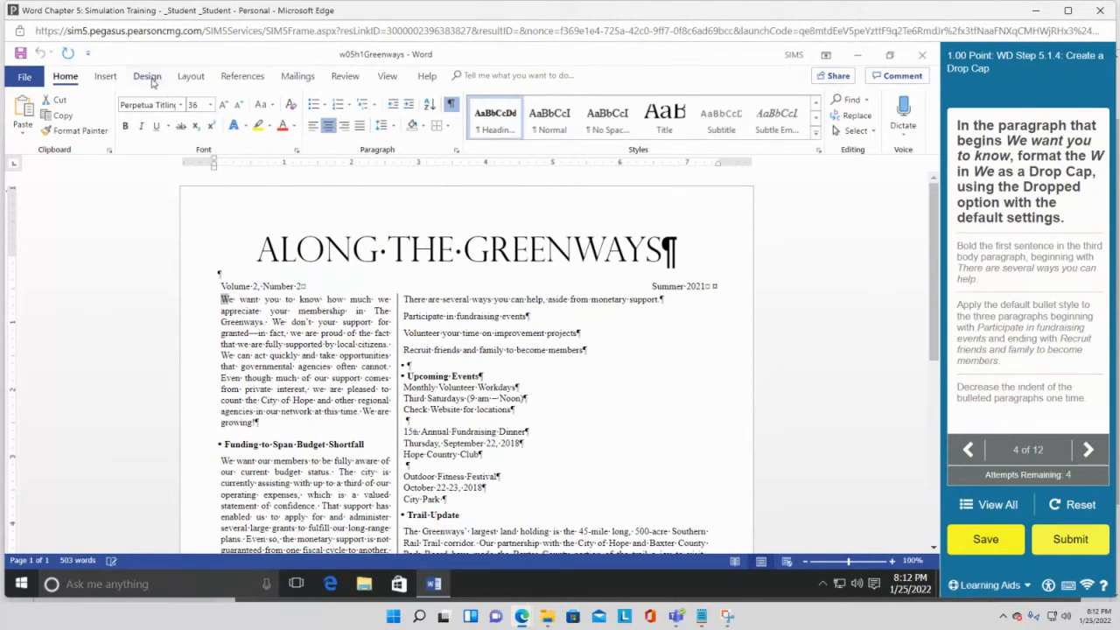
left_click(188, 79)
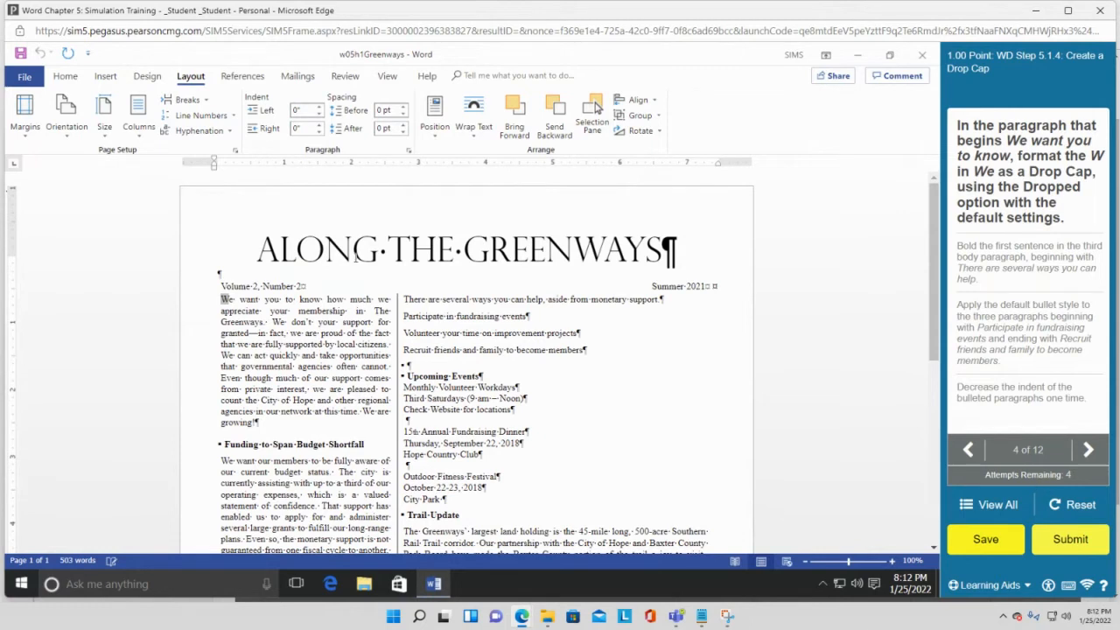
left_click(398, 110)
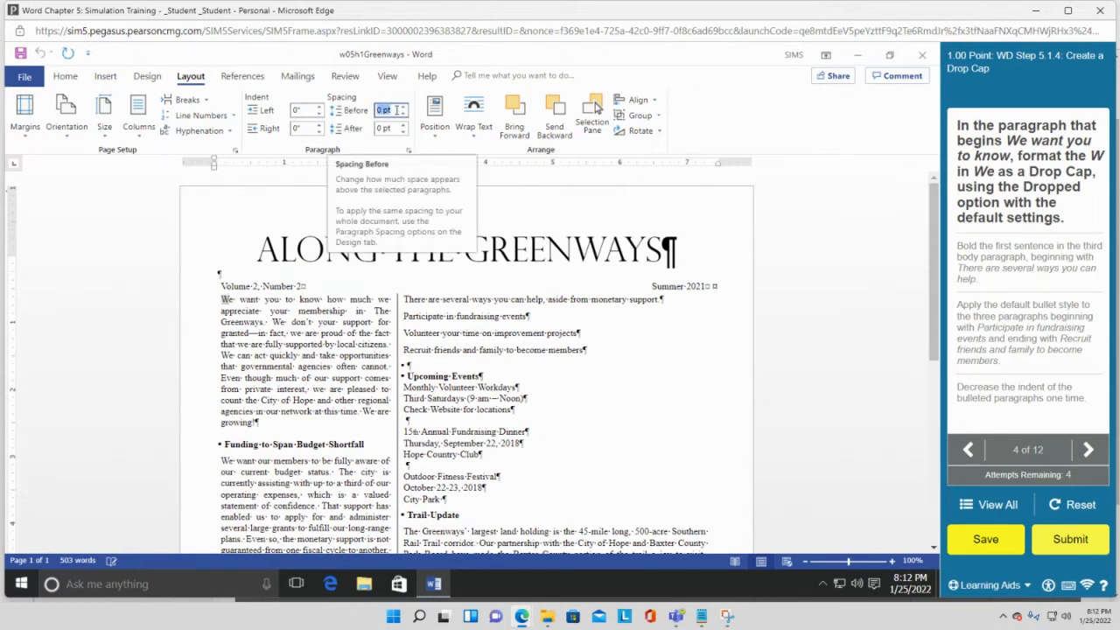
left_click(435, 112)
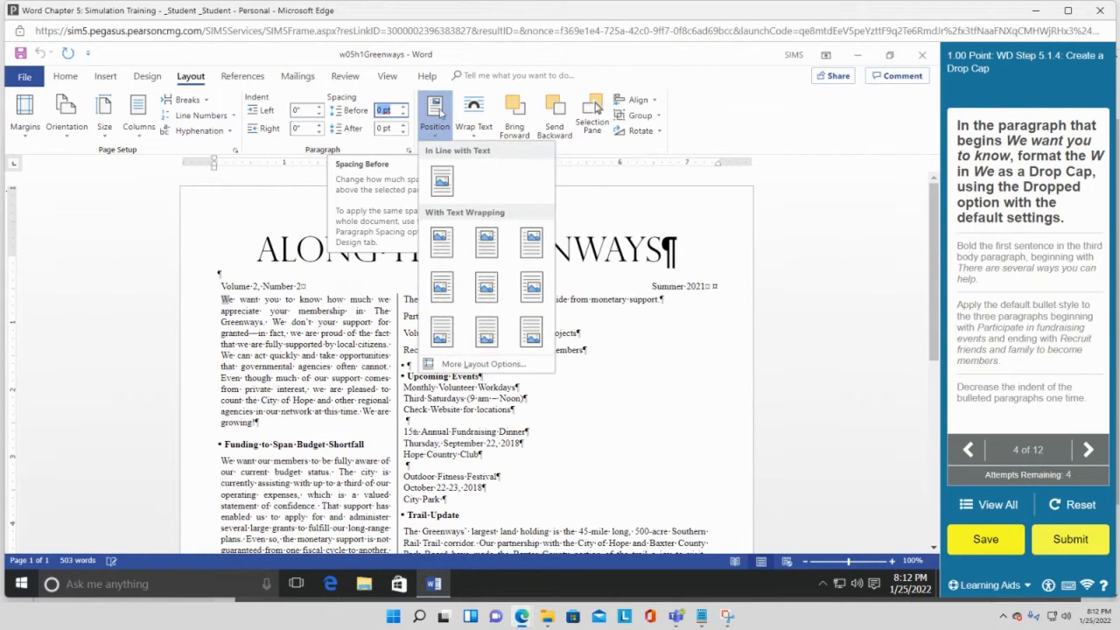
left_click(487, 118)
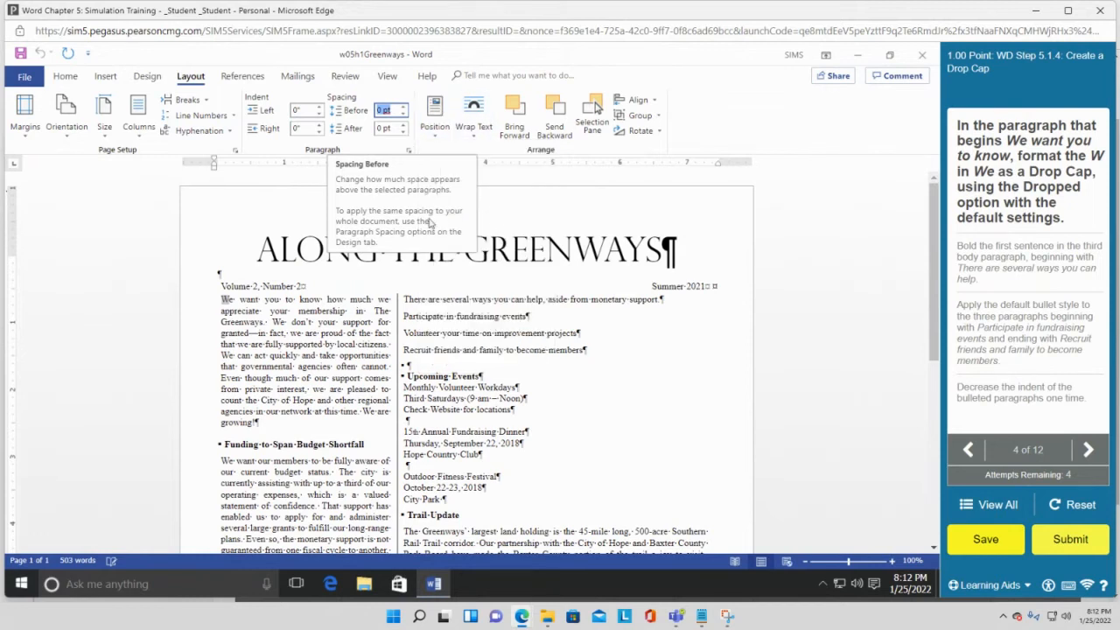
left_click(478, 130)
left_click(491, 201)
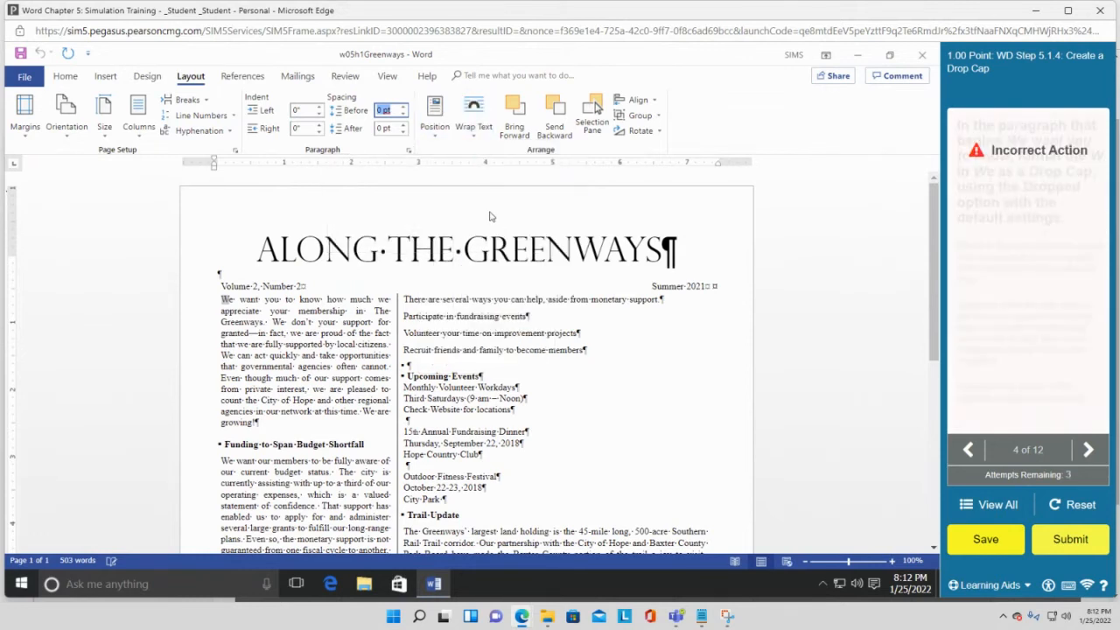
left_click(435, 118)
left_click(472, 298)
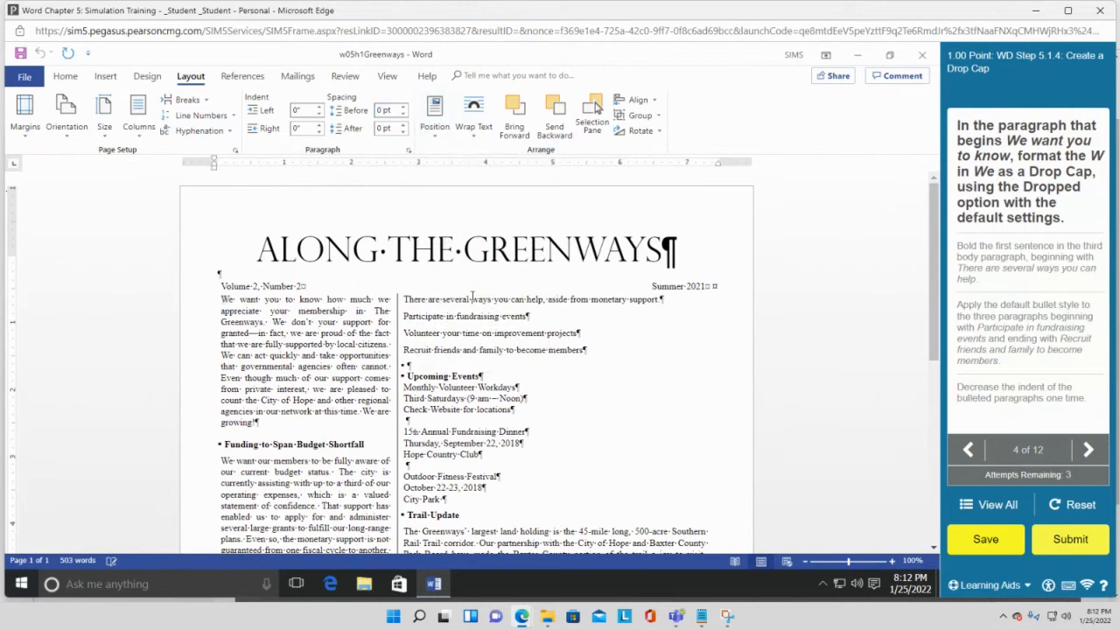
left_click(473, 116)
left_click(486, 211)
left_click(473, 116)
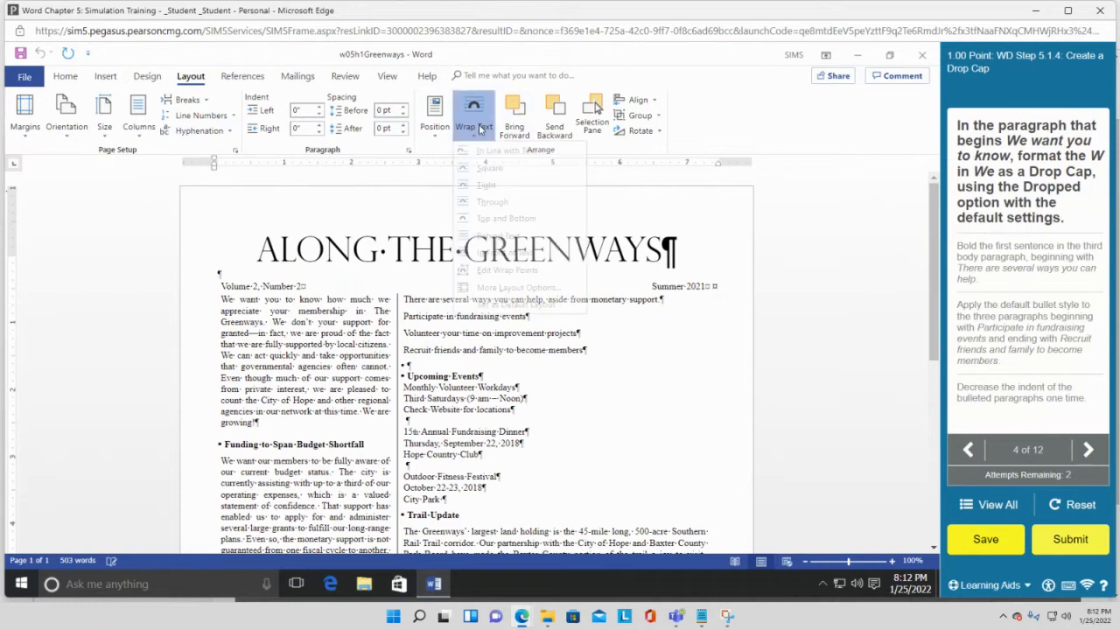
left_click(490, 220)
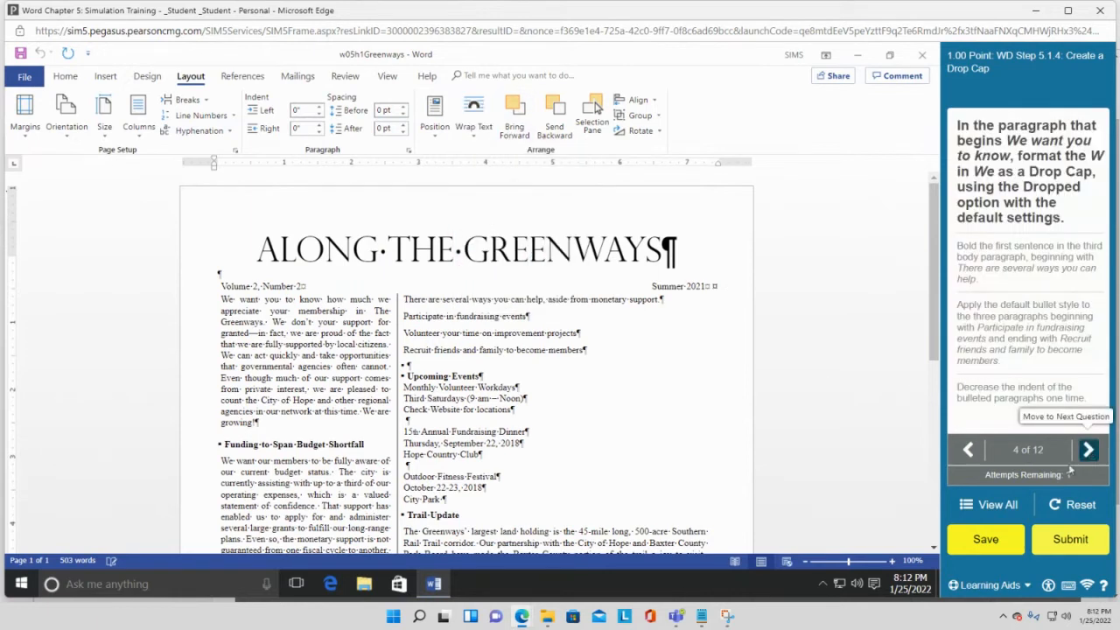
left_click(514, 136)
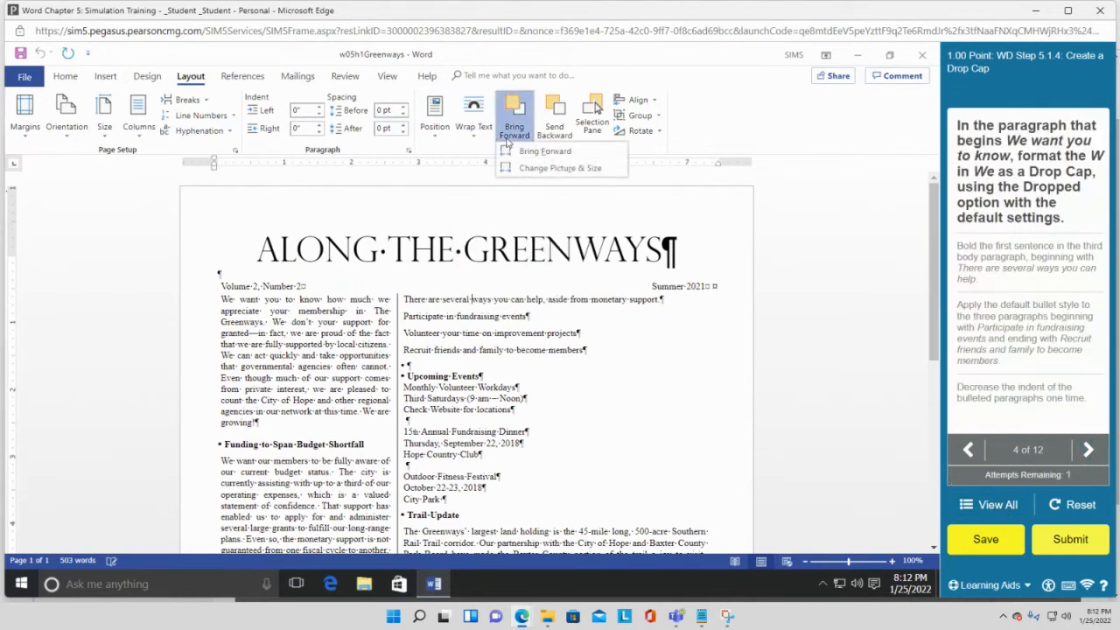
left_click(535, 172)
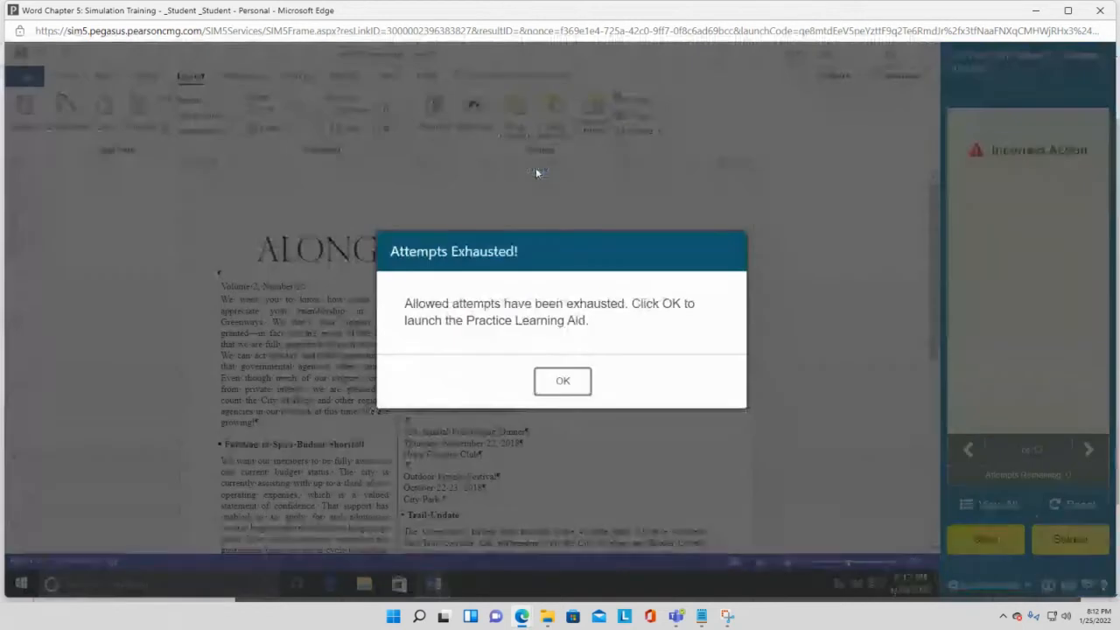
- Launch the practice learning aid and rehearse adding a Dropped drop cap to the paragraph beginning "We want you to know"
left_click(574, 388)
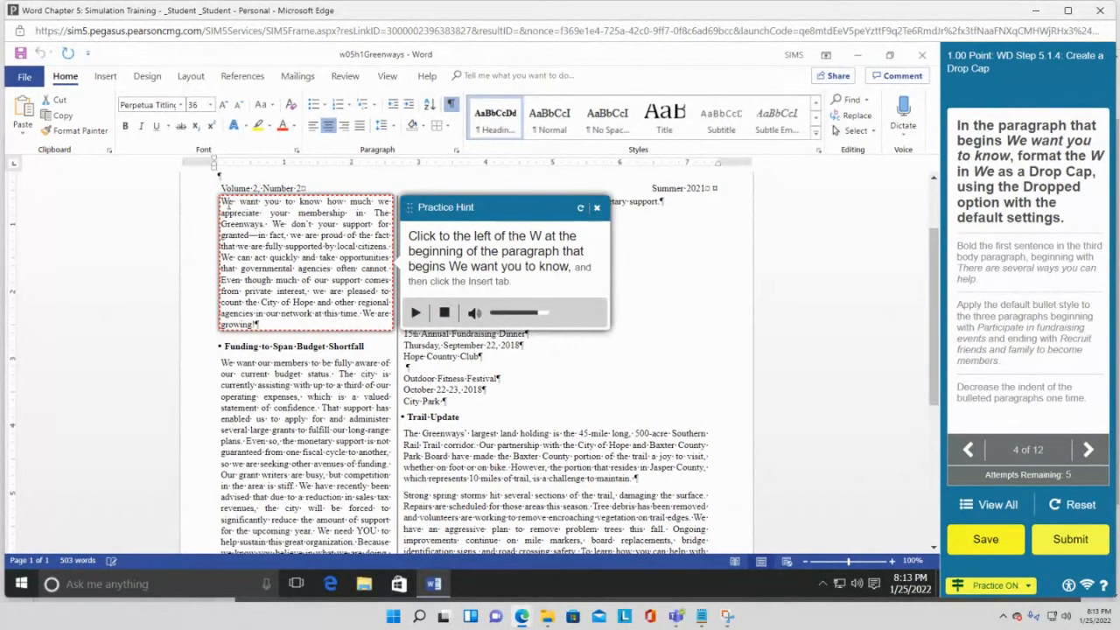
left_click(260, 224)
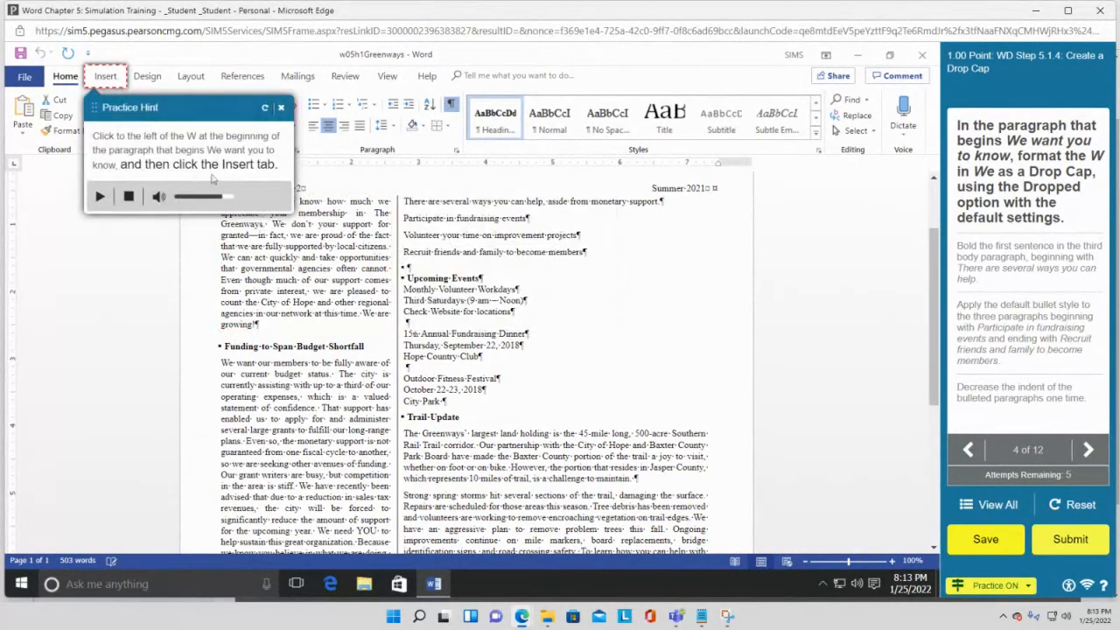
left_click(104, 76)
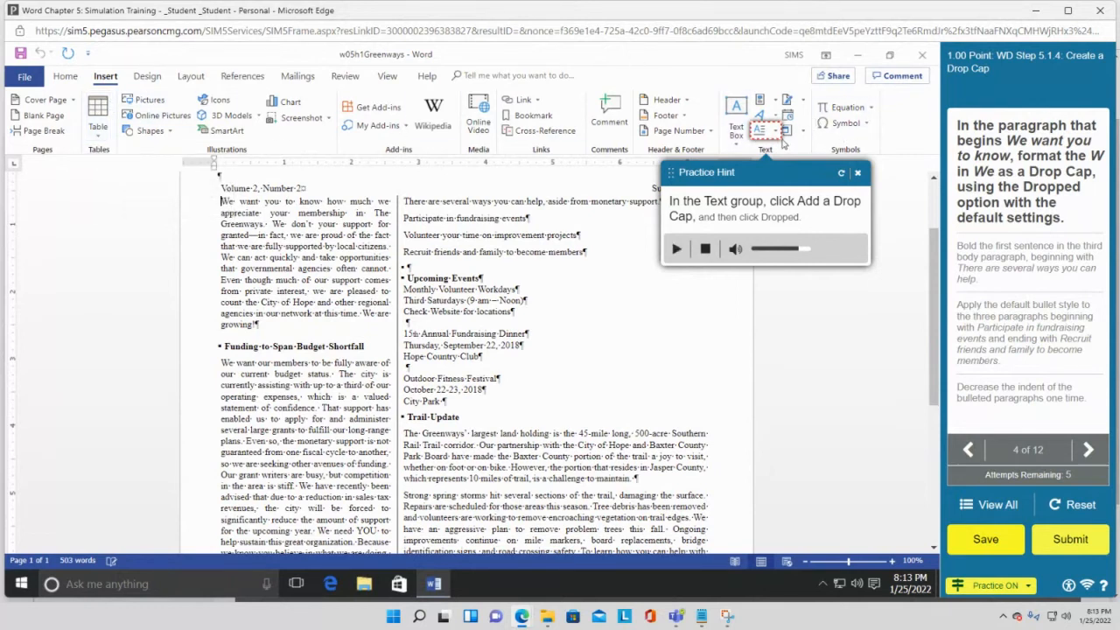
left_click(773, 132)
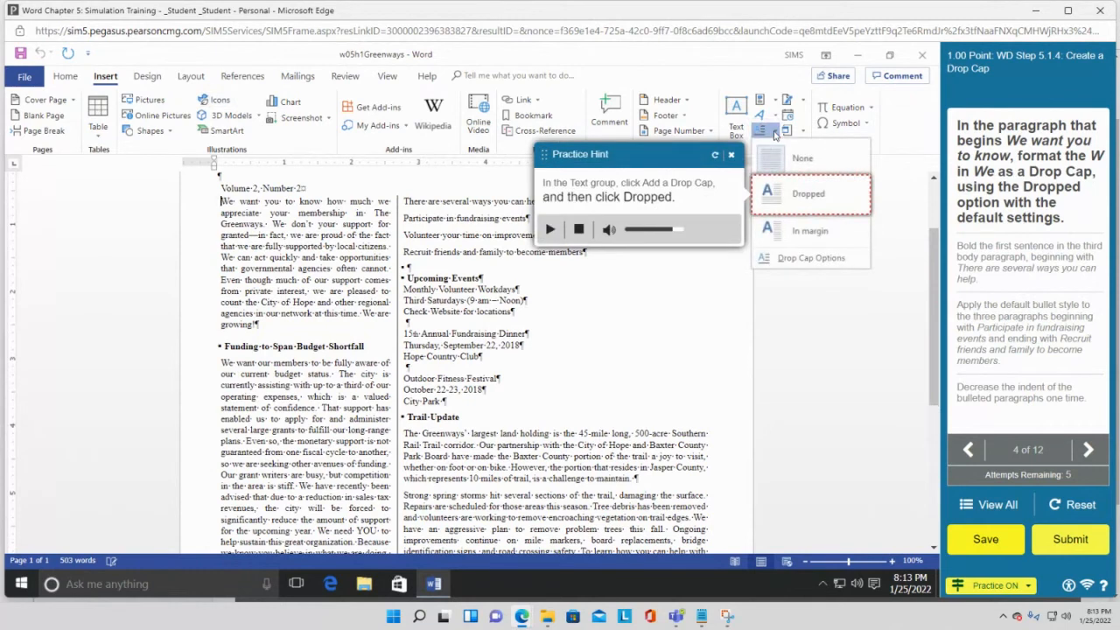
left_click(810, 204)
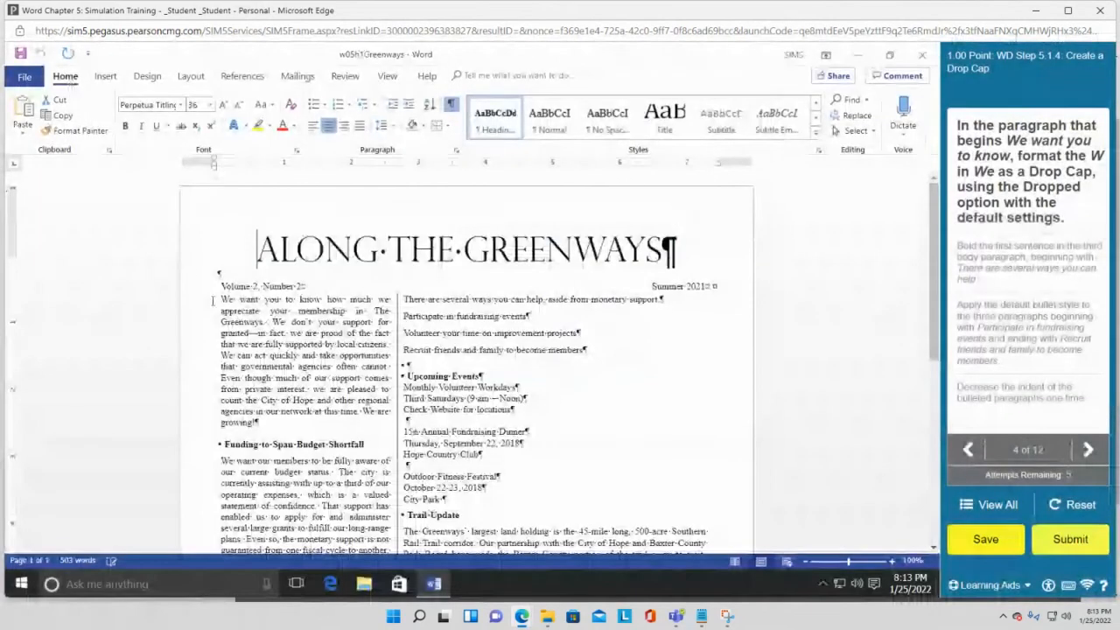
- Format the W at the start of the paragraph beginning "We want you to know" as a Dropped drop cap with default settings
left_click(223, 300)
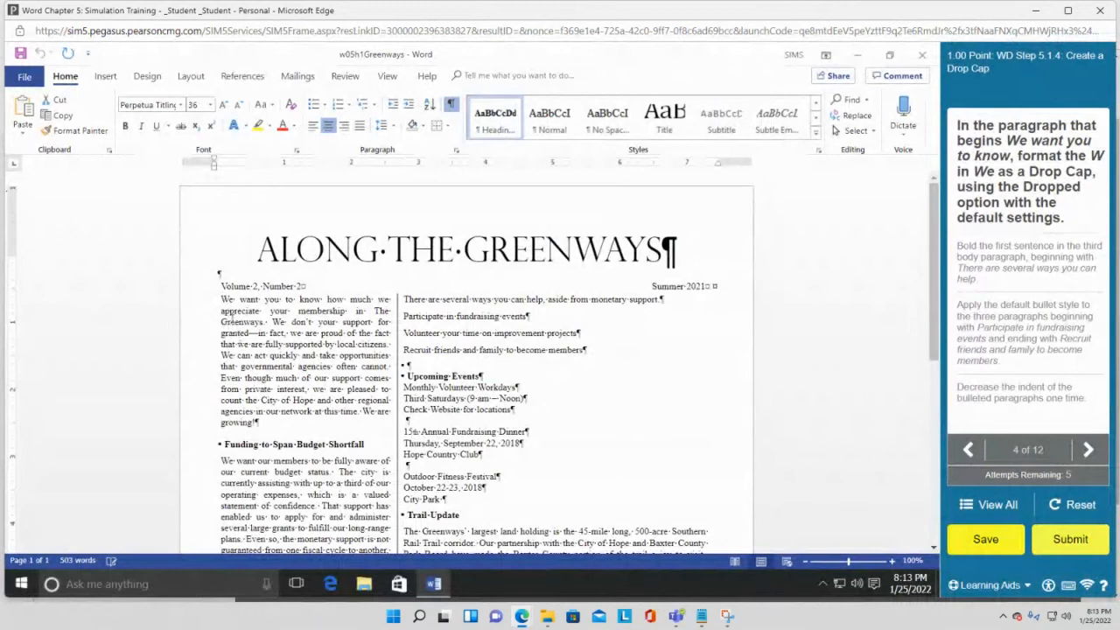
left_click(109, 77)
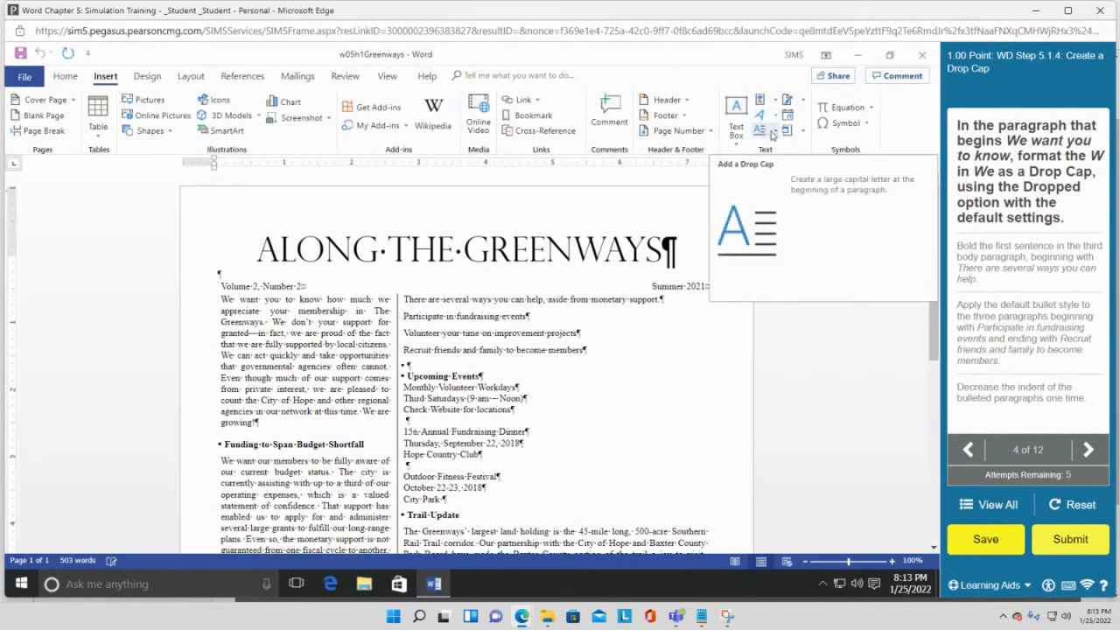
left_click(772, 132)
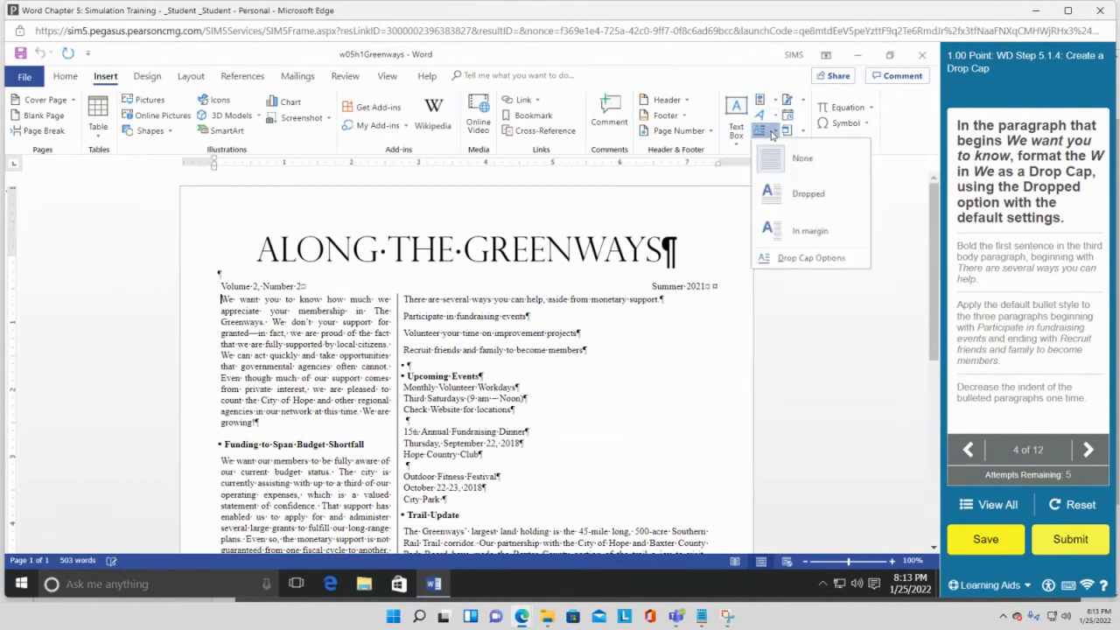
left_click(786, 194)
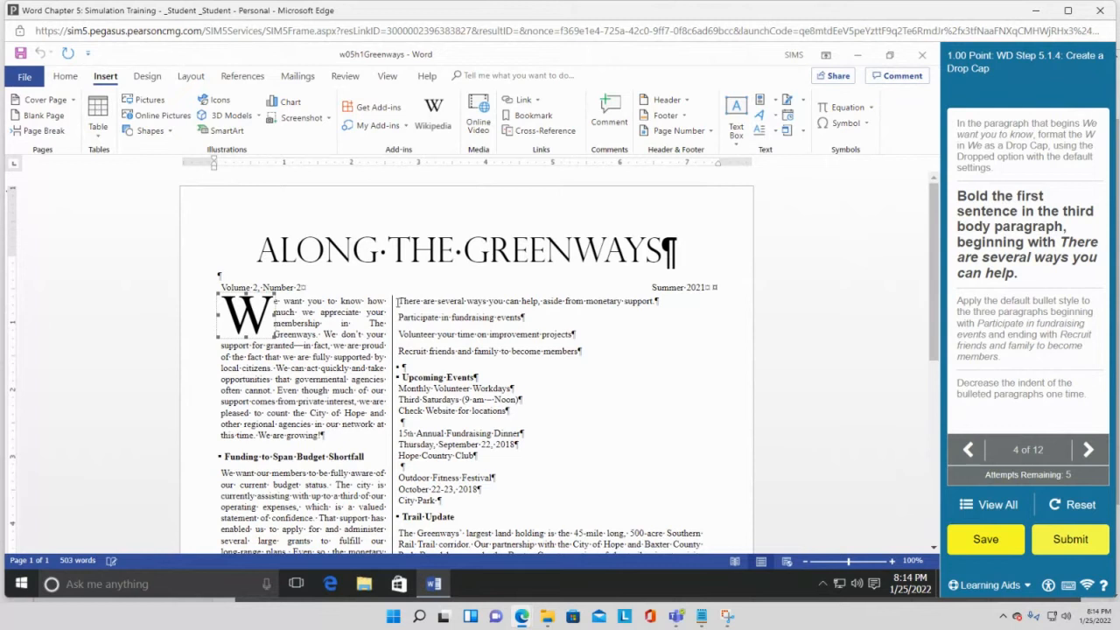
- Bold the sentence "There are several ways you can help, aside from monetary support."
left_click_drag(399, 301, 658, 300)
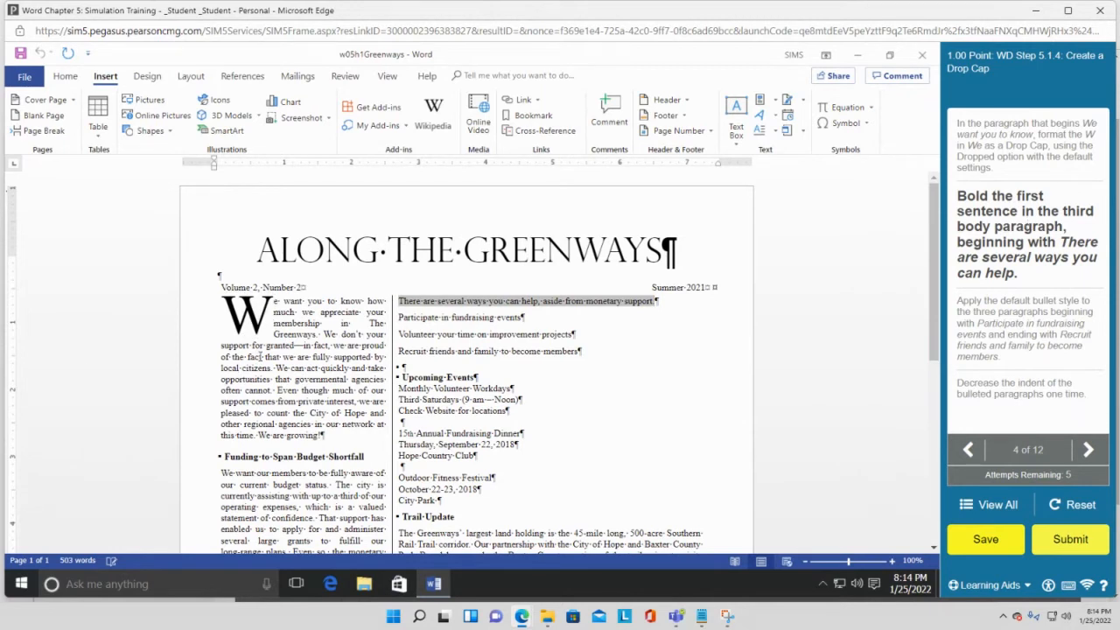
scroll(260, 356, "down", 5)
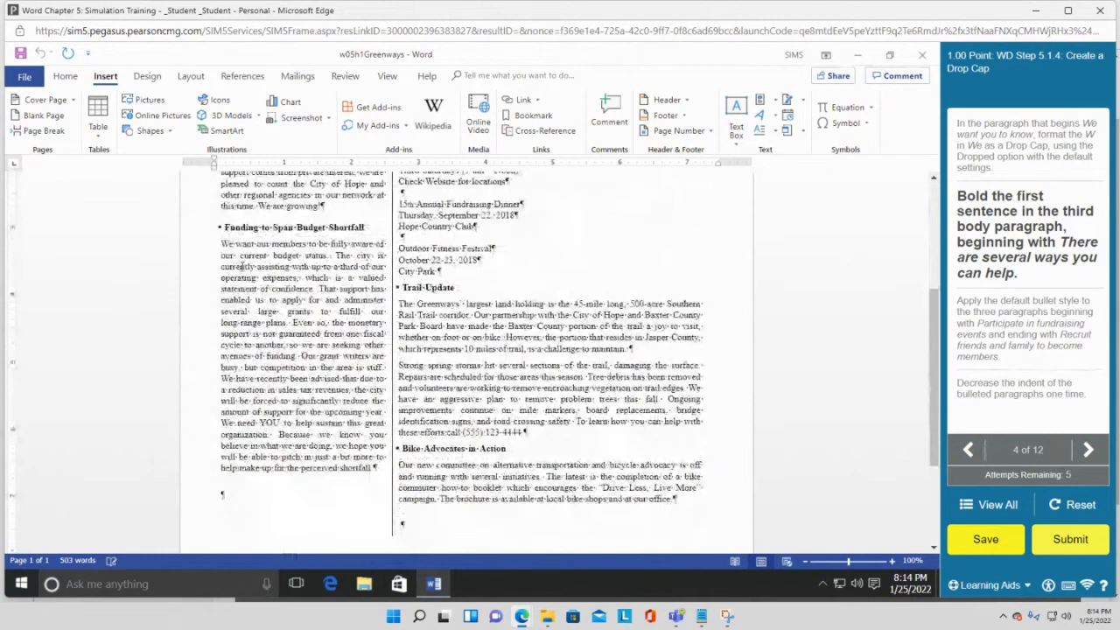
scroll(455, 354, "up", 5)
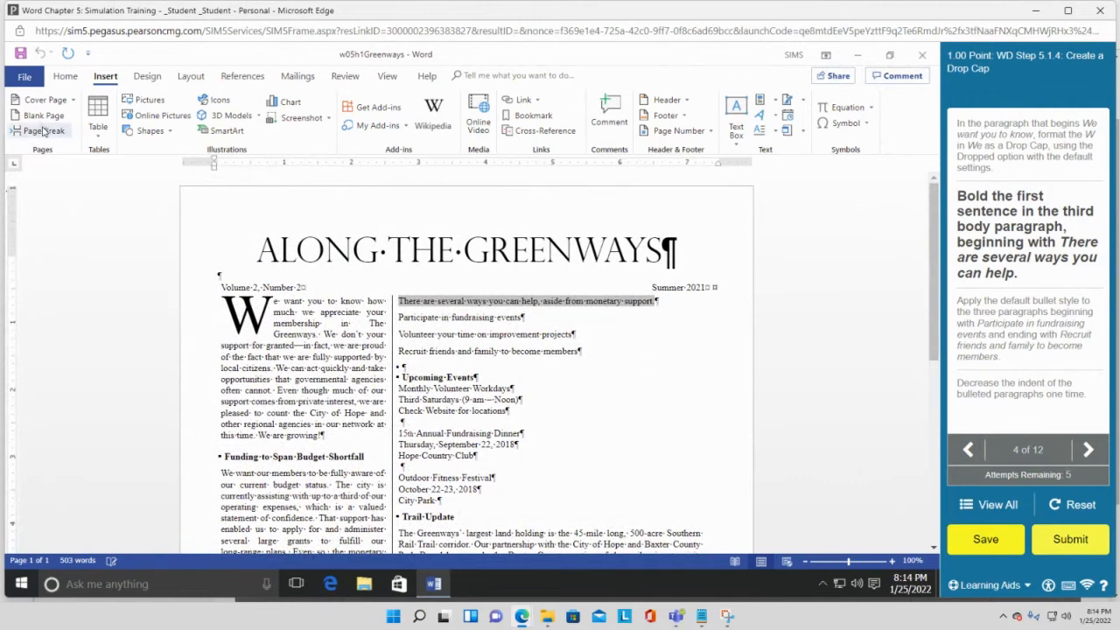
left_click(70, 79)
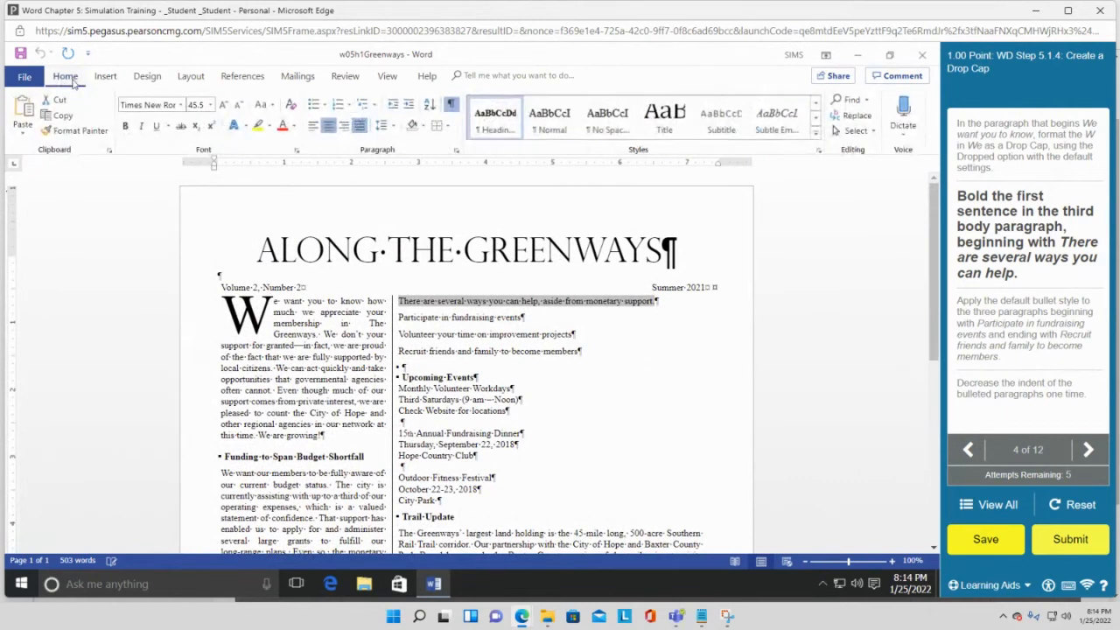
left_click(125, 127)
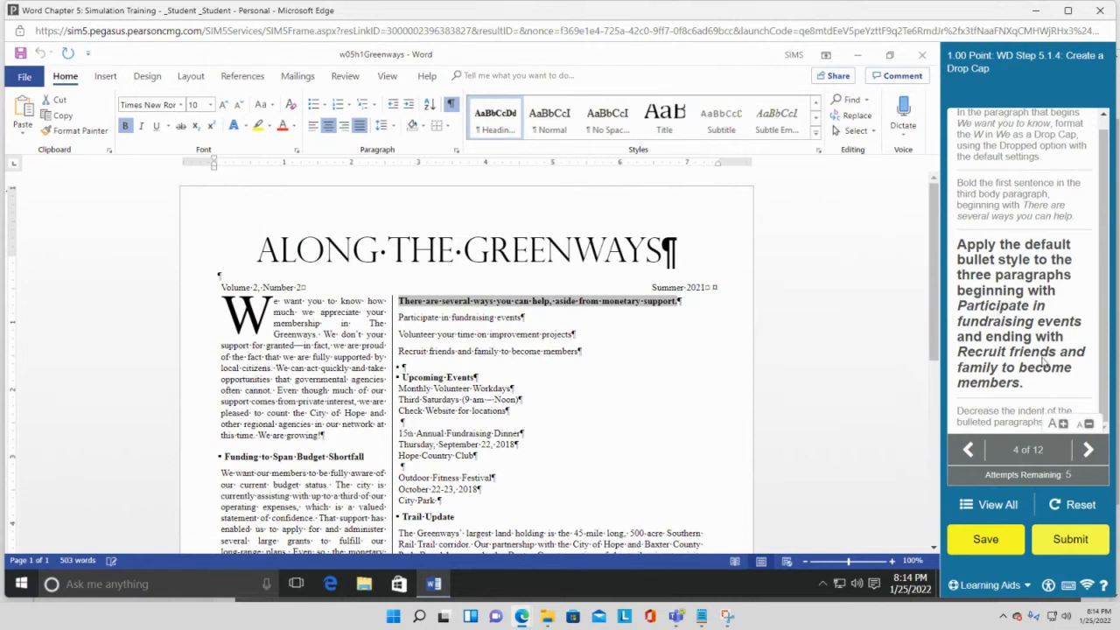
- Apply the default bullet style to the three paragraphs from "Participate in fundraising events" to "Recruit friends and family to become members" and decrease their indent once
left_click_drag(399, 318, 581, 350)
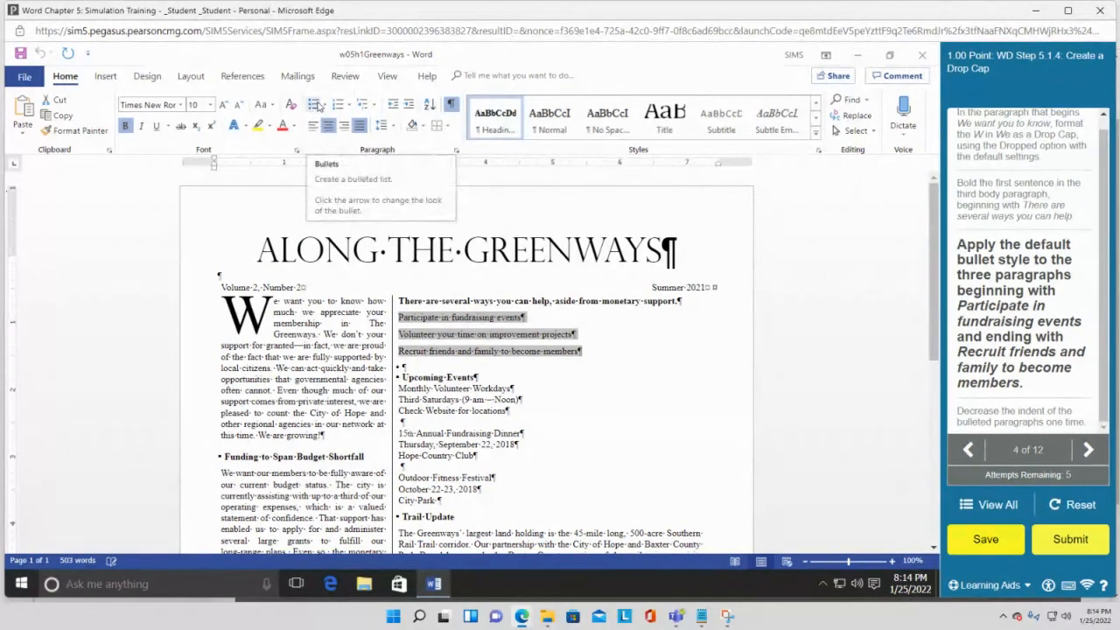
left_click(315, 104)
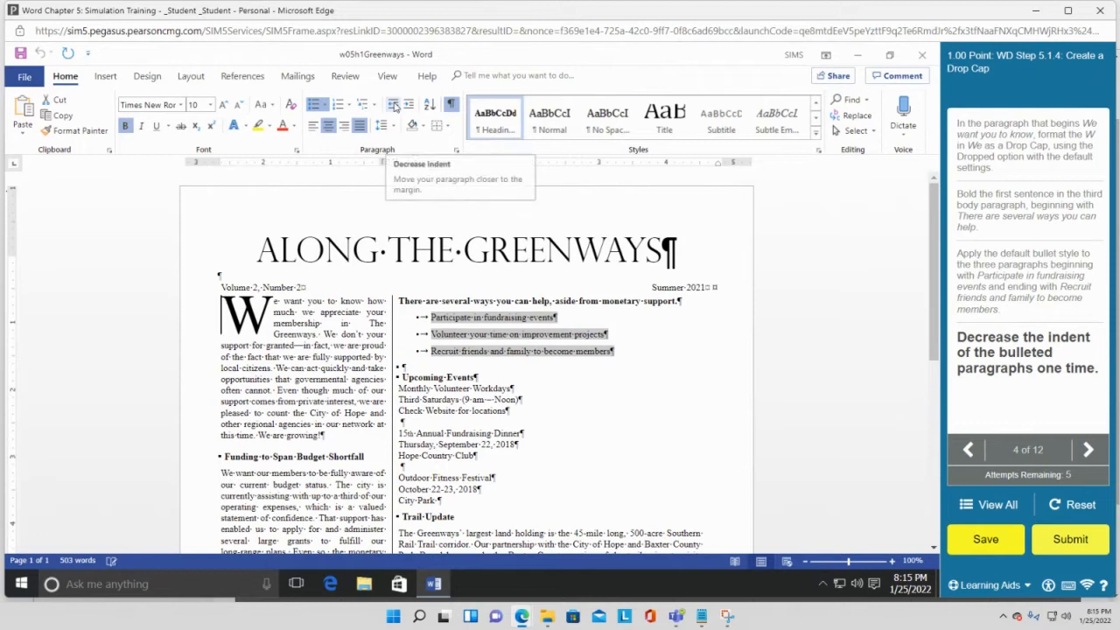
left_click(394, 104)
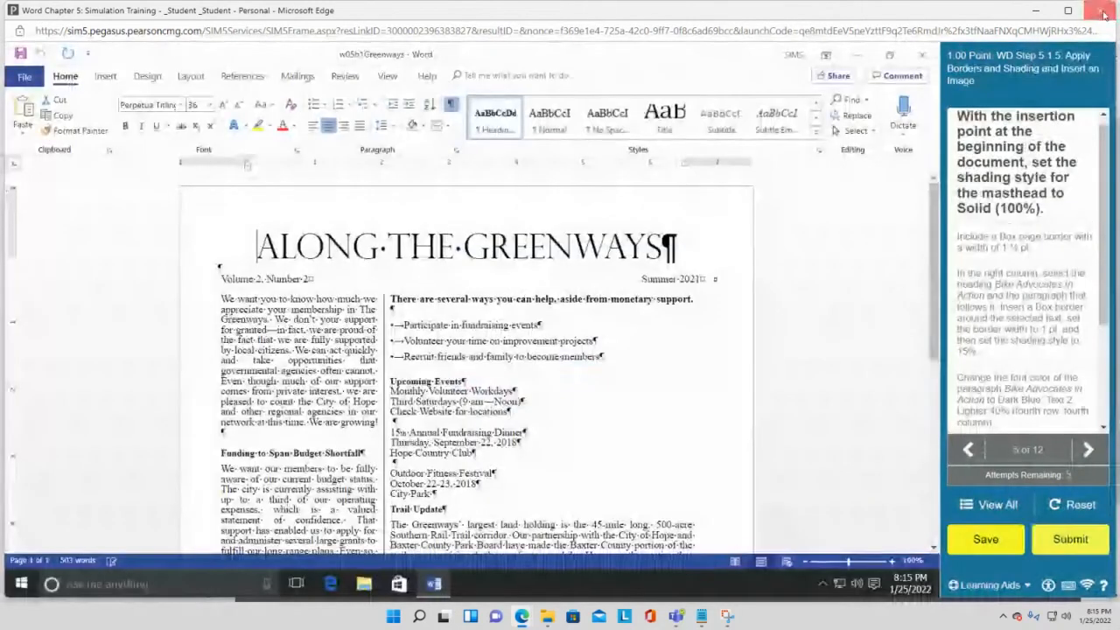
- Submit the incomplete Word Chapter 5 Simulation Training for a grade
left_click(1101, 11)
left_click(681, 104)
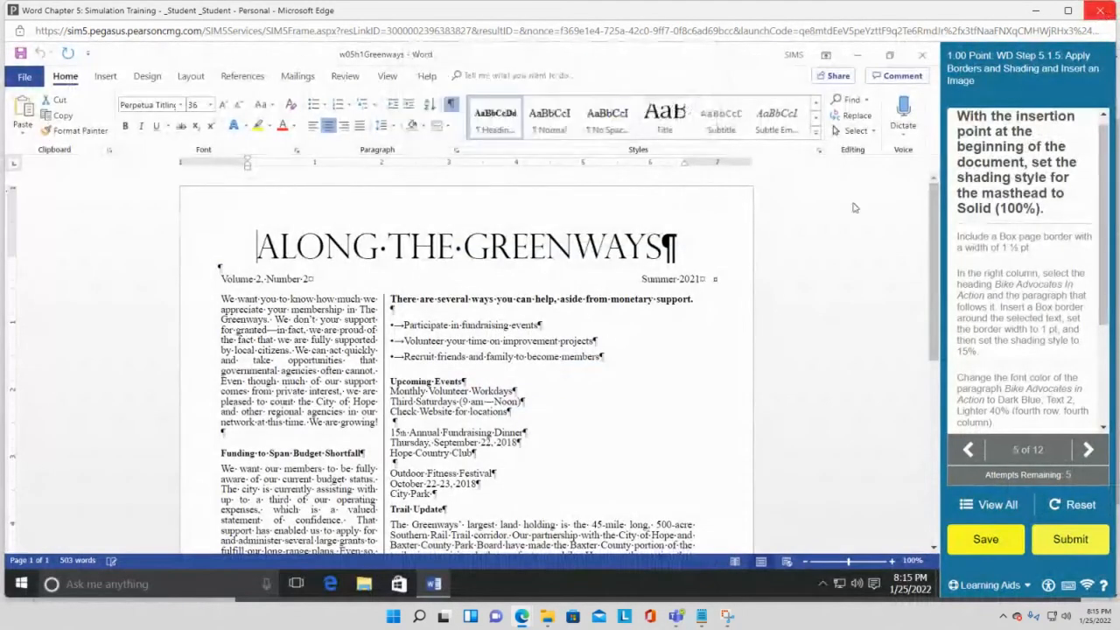
left_click(1071, 540)
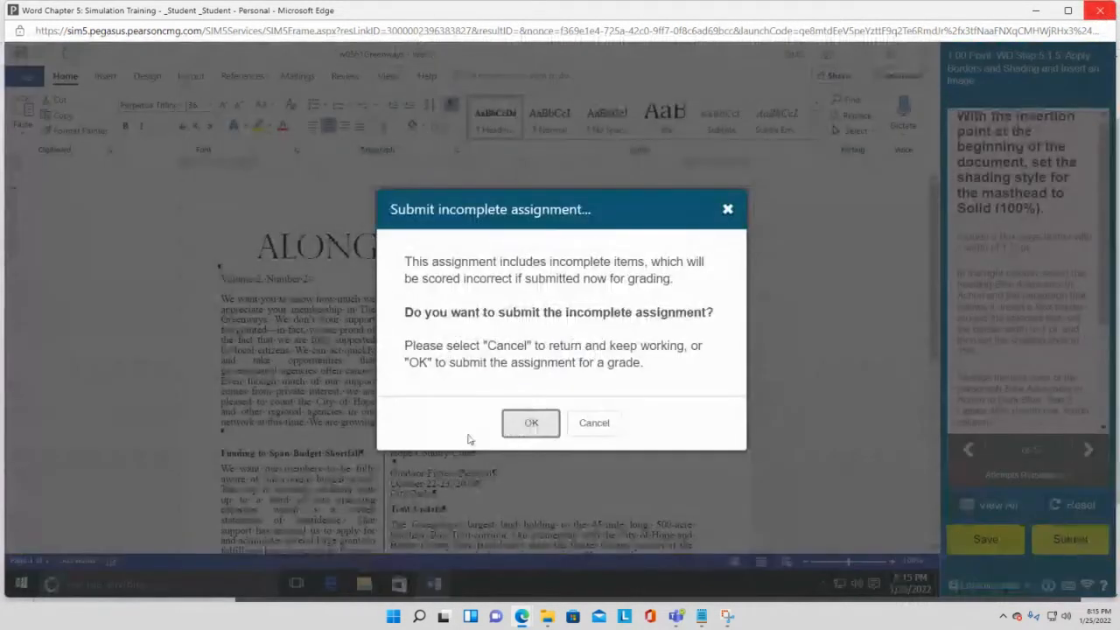
left_click(544, 425)
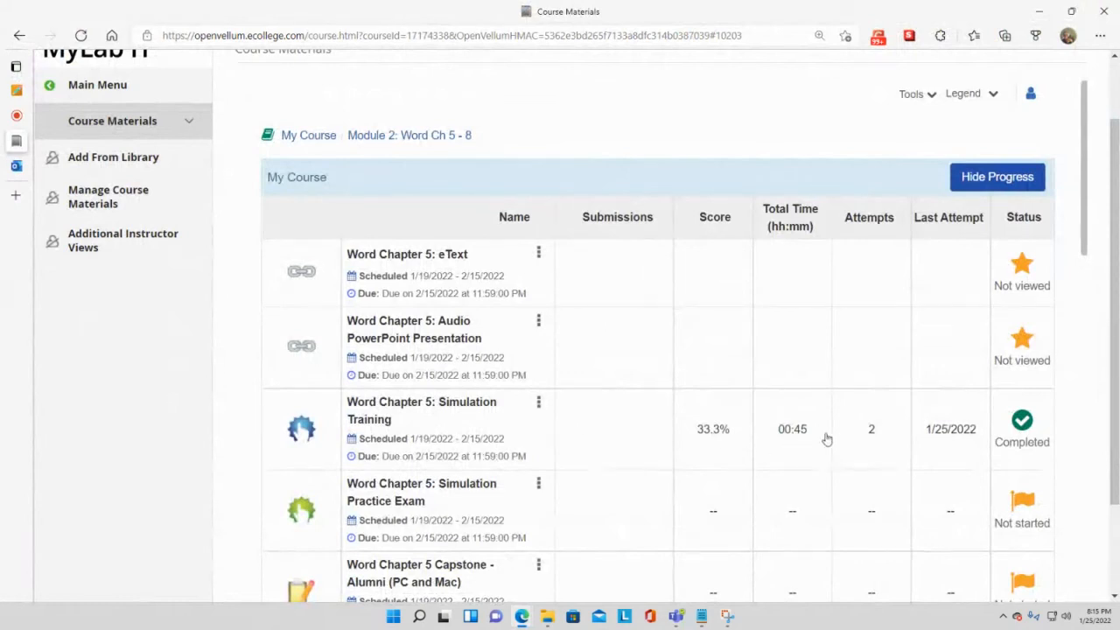
- Launch the Word Chapter 6: Simulation Training from the course materials and start Word on its simulated desktop
scroll(498, 434, "down", 3)
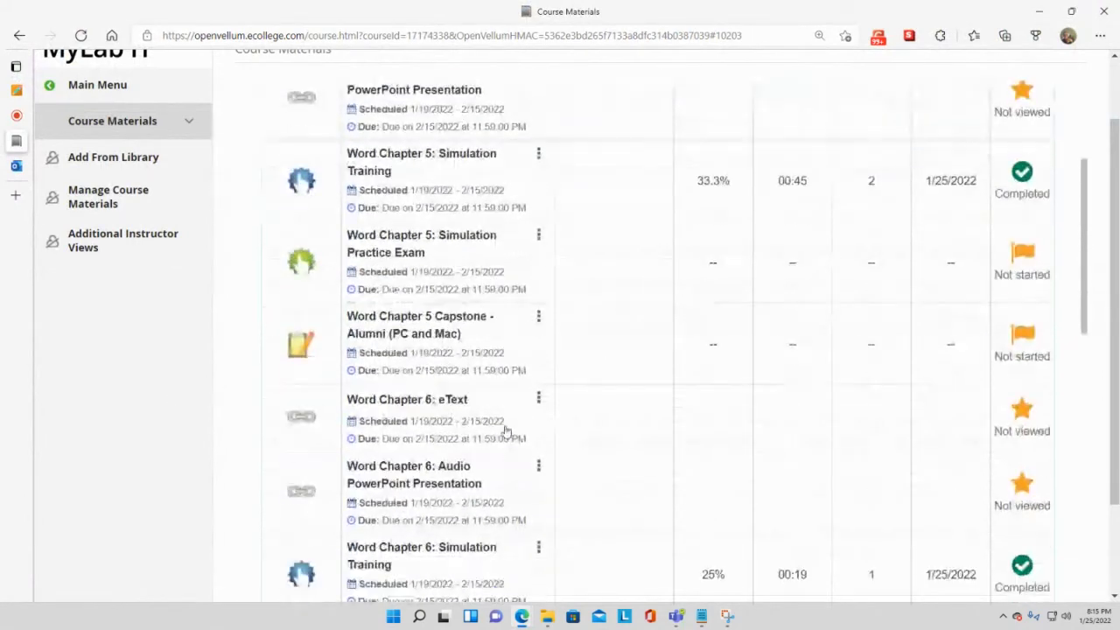
scroll(444, 463, "down", 2)
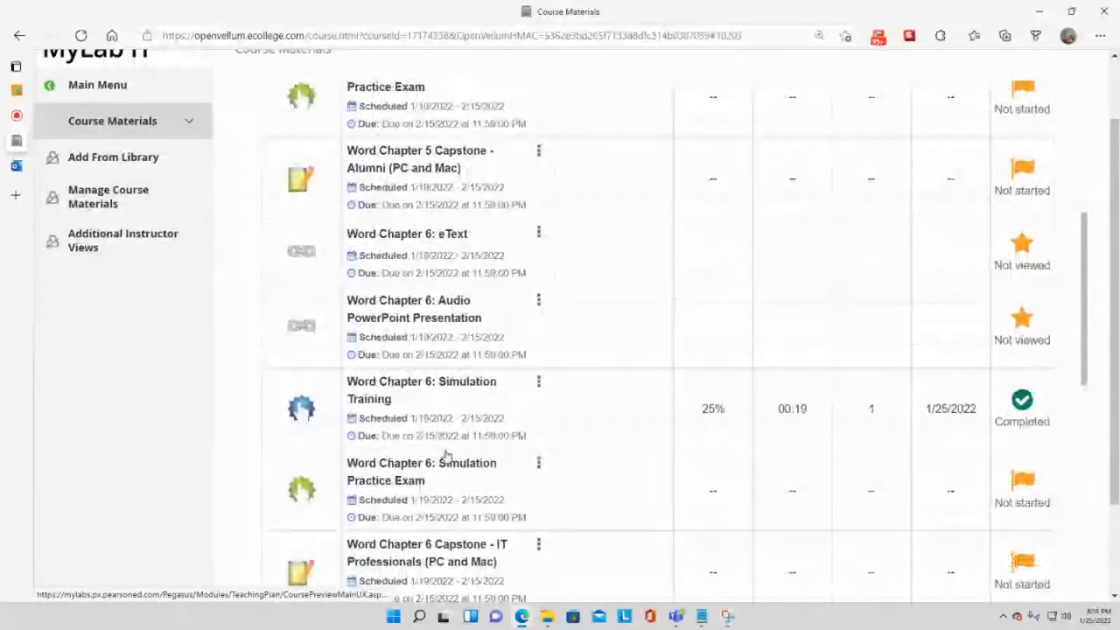
left_click(420, 388)
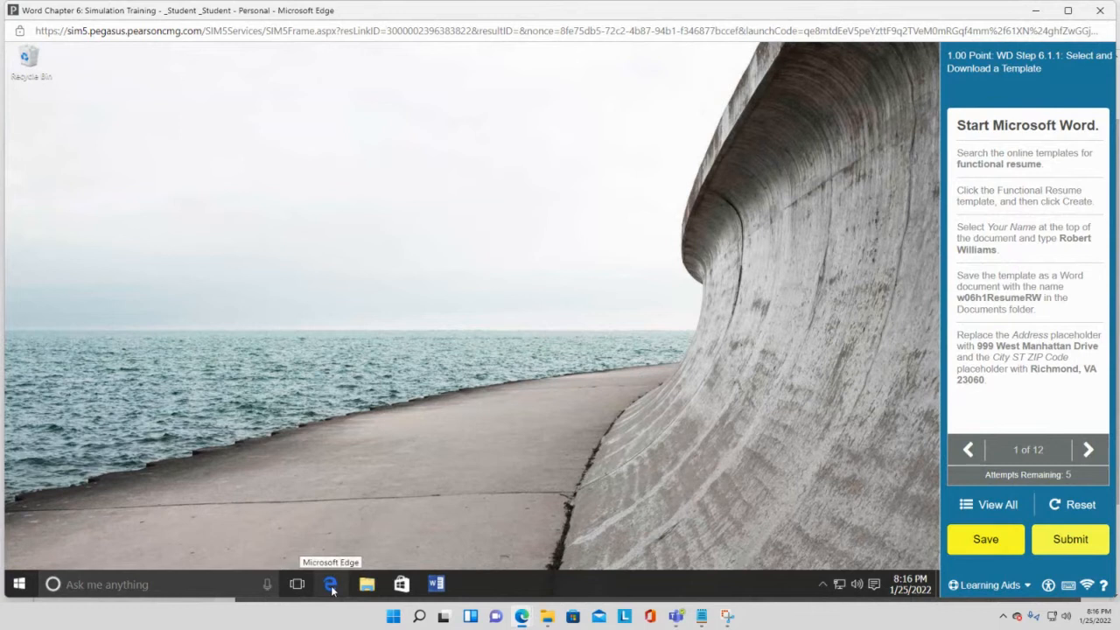
left_click(435, 586)
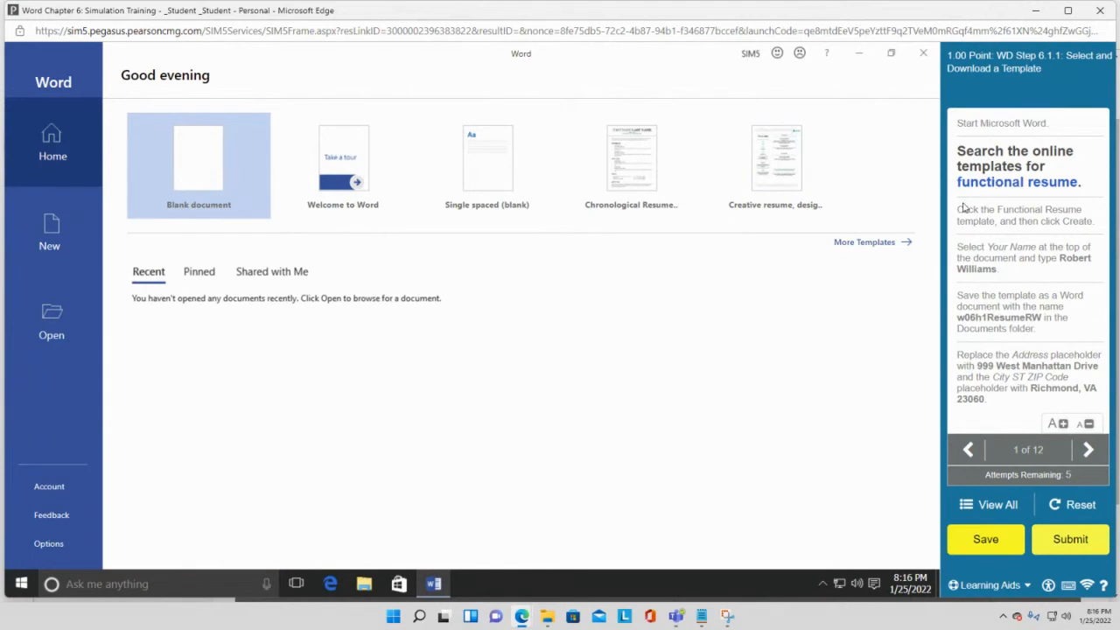
- Open the new-document template gallery and try to choose the Functional resume reference sheet template
left_click(53, 229)
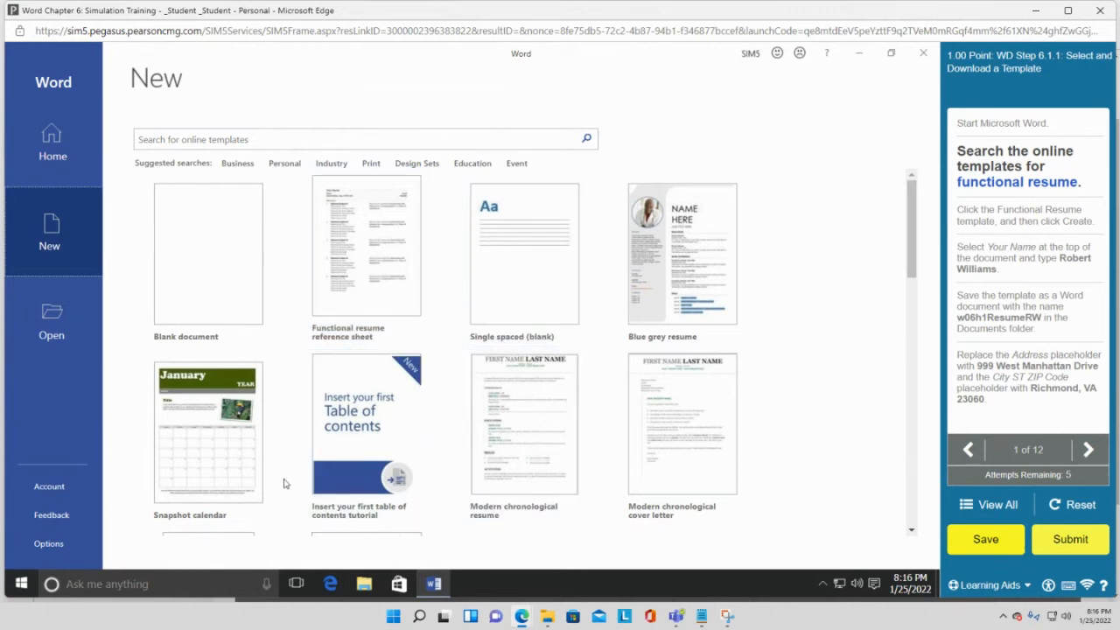
scroll(623, 350, "down", 1)
scroll(622, 350, "down", 3)
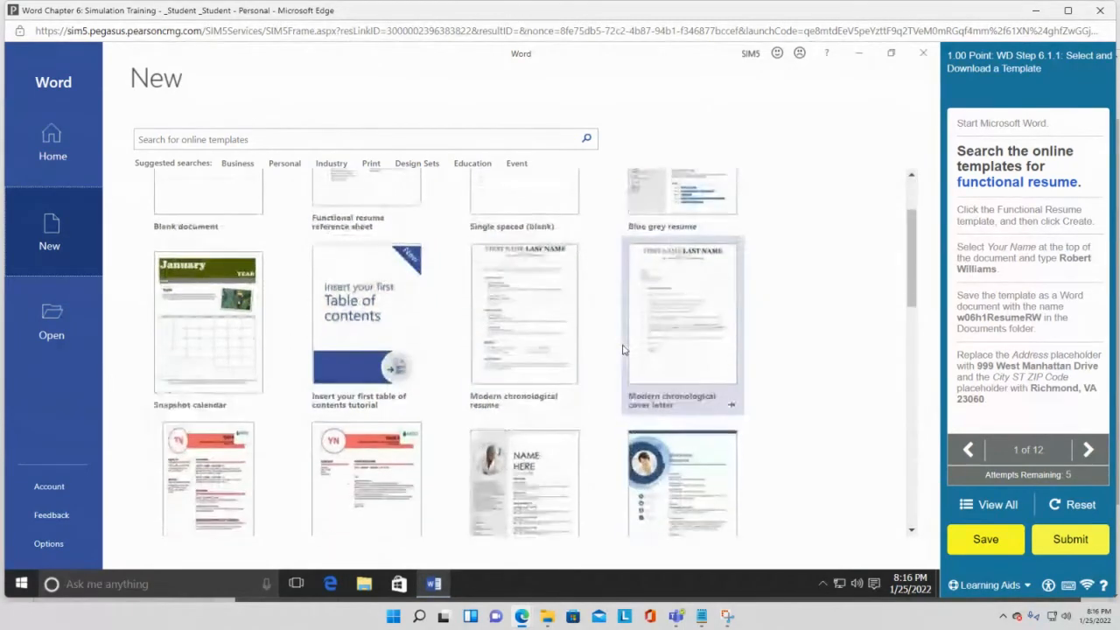
scroll(623, 350, "down", 3)
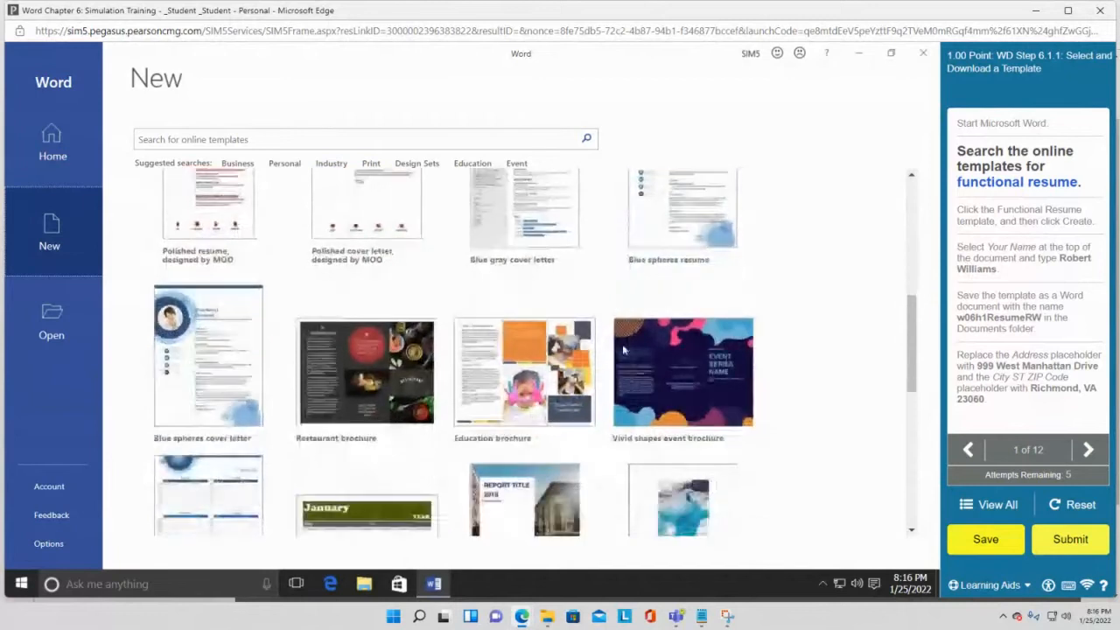
scroll(626, 362, "up", 3)
scroll(625, 361, "up", 3)
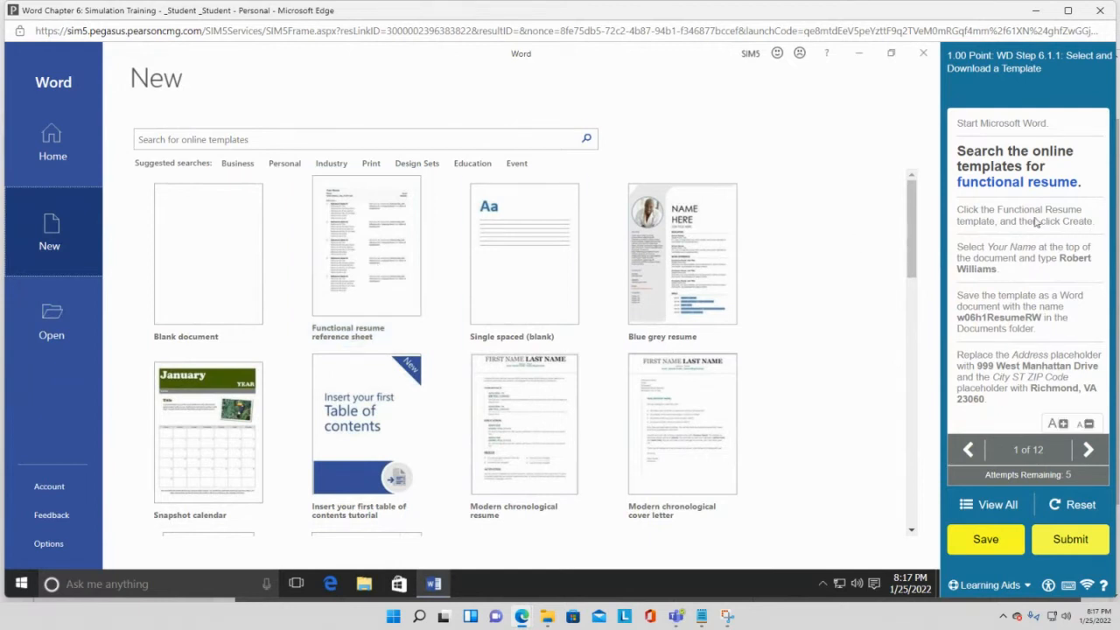
left_click(338, 279)
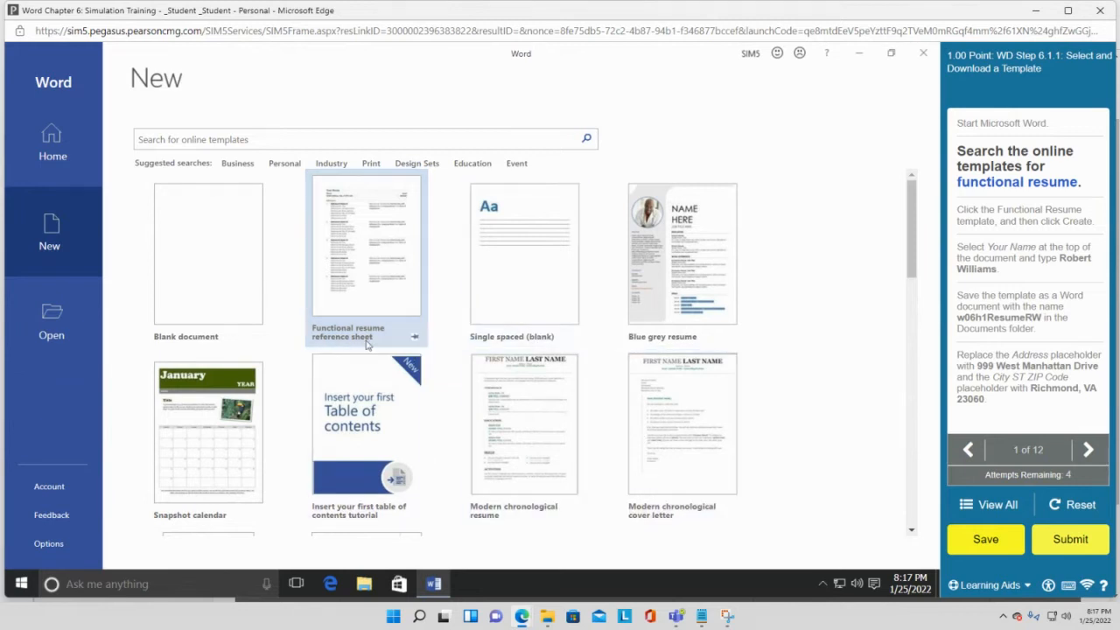
- Search the online templates for "functional resume"
scroll(538, 324, "down", 1)
scroll(538, 324, "down", 2)
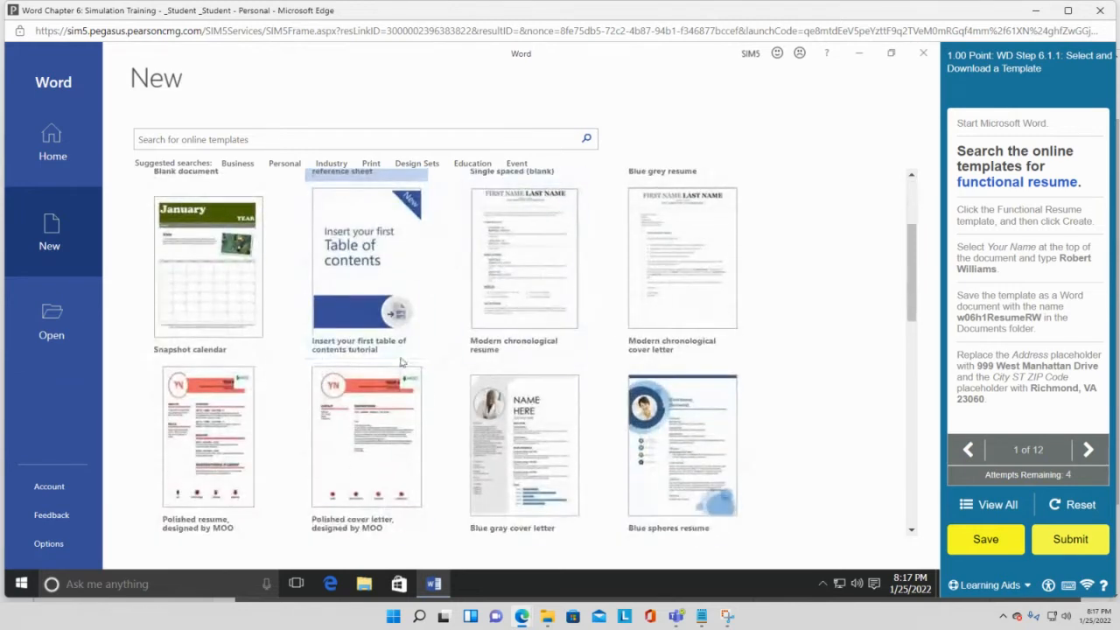
scroll(342, 391, "down", 1)
scroll(341, 392, "up", 4)
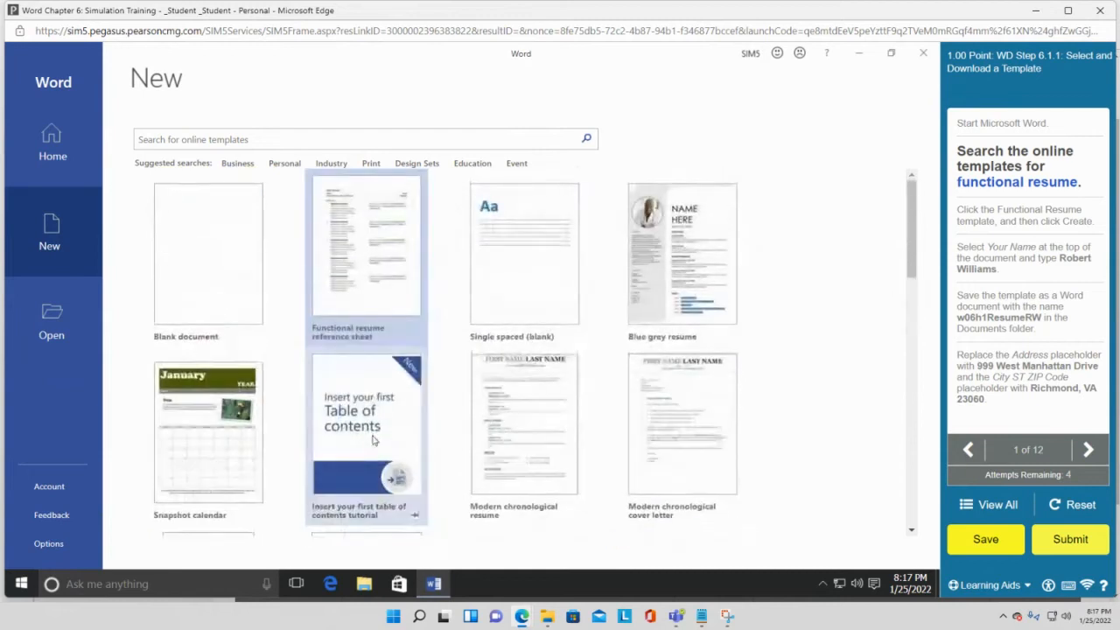
left_click(162, 137)
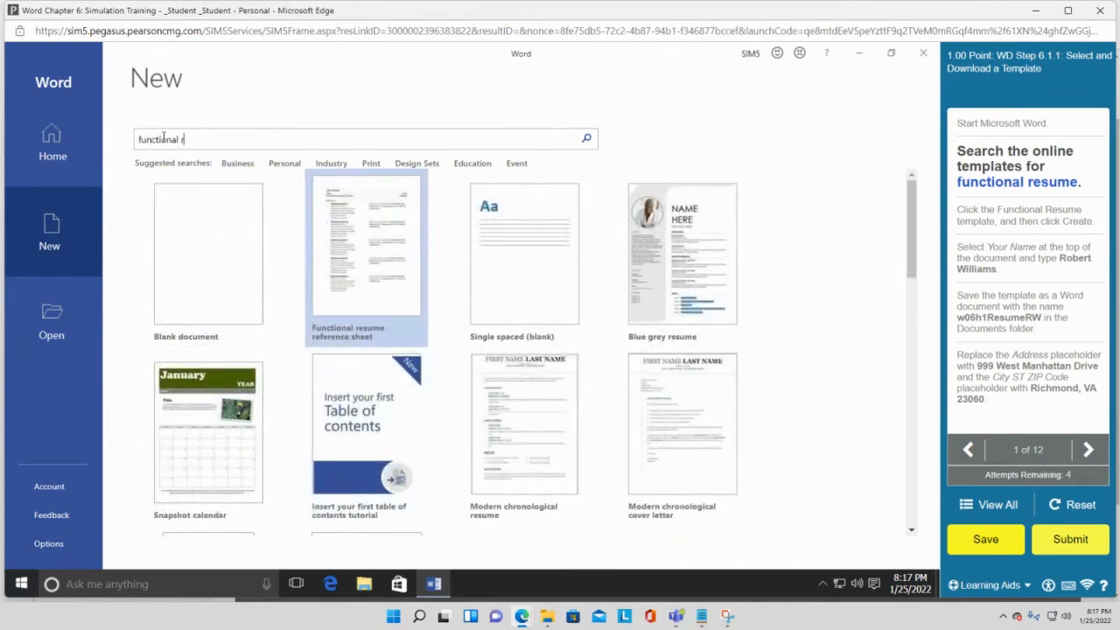
type("functional resume")
left_click(586, 141)
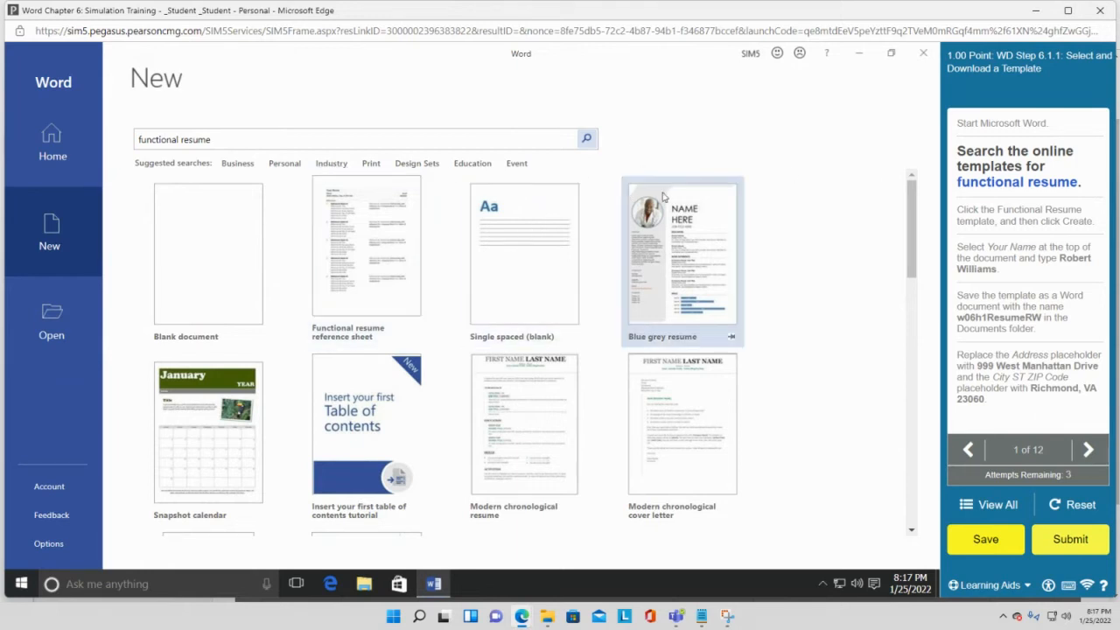
- Look through the template gallery for a Functional Resume template and reload the new-document page
scroll(662, 196, "down", 3)
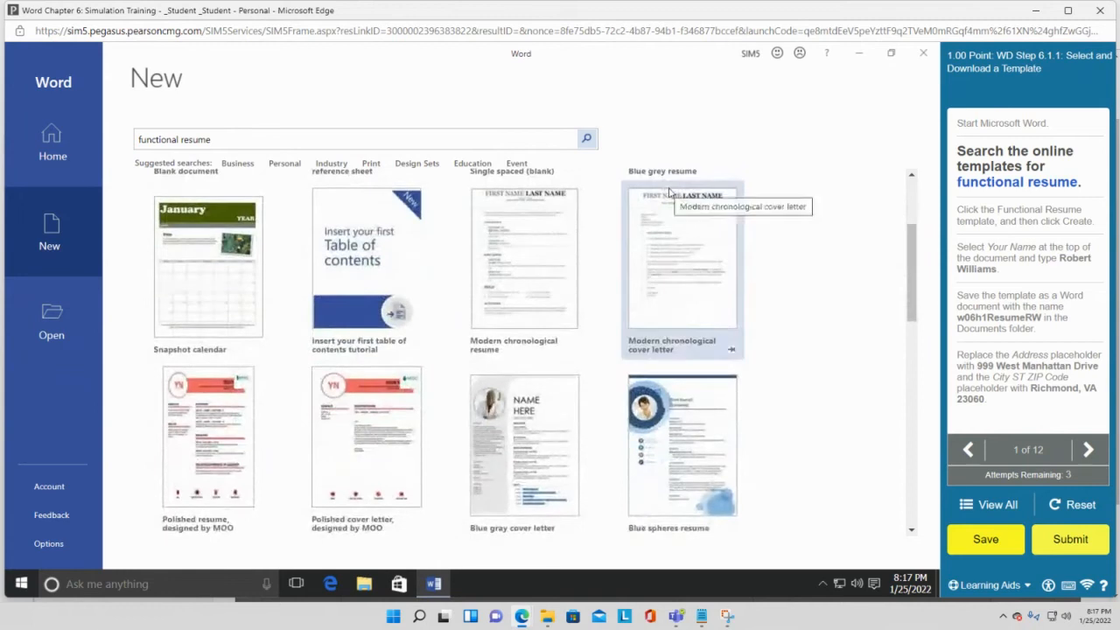
scroll(669, 192, "down", 1)
scroll(669, 193, "down", 3)
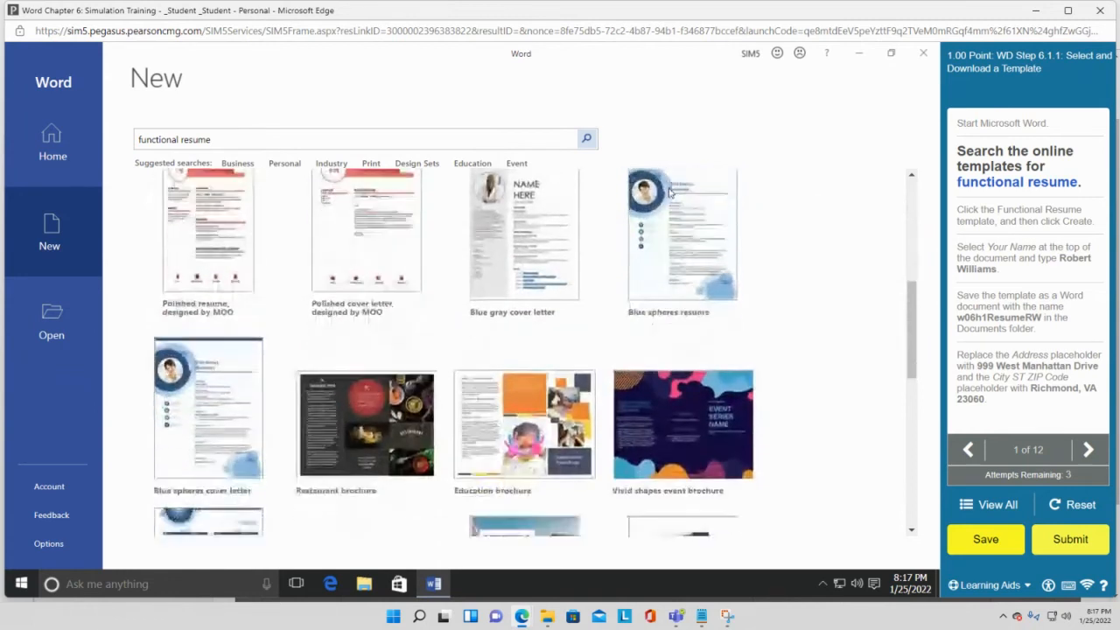
scroll(669, 192, "down", 1)
scroll(669, 192, "down", 4)
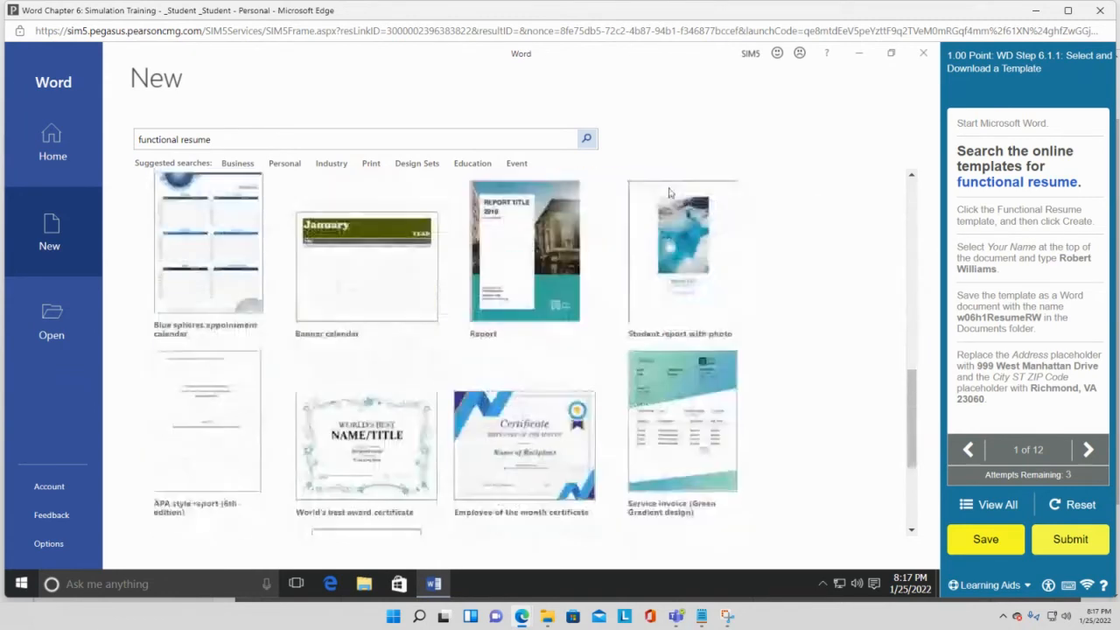
scroll(670, 193, "down", 2)
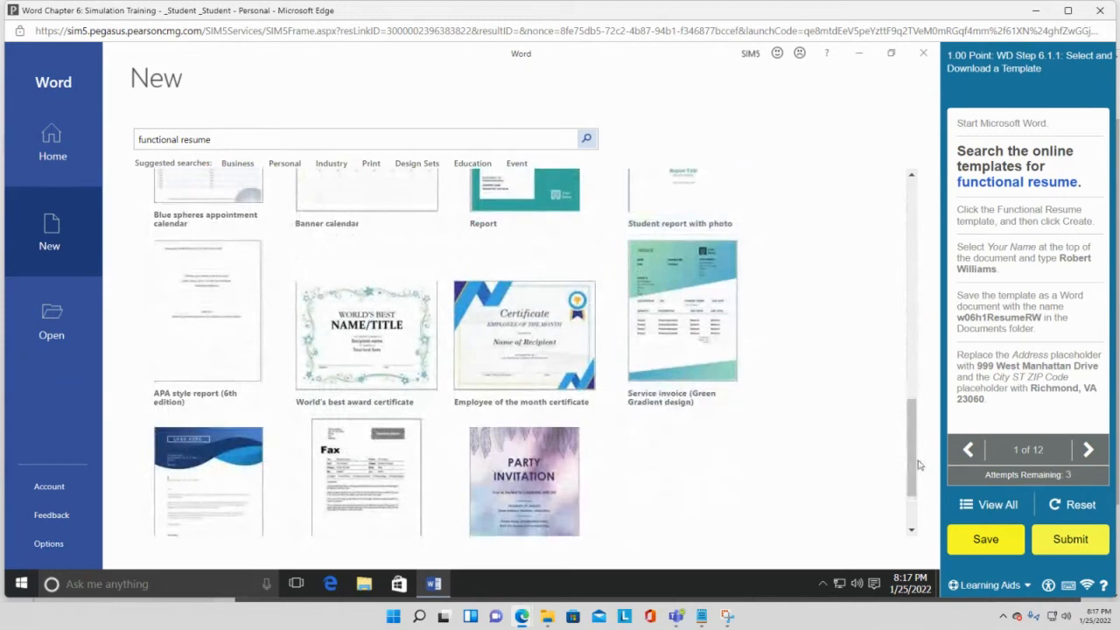
left_click_drag(918, 465, 915, 249)
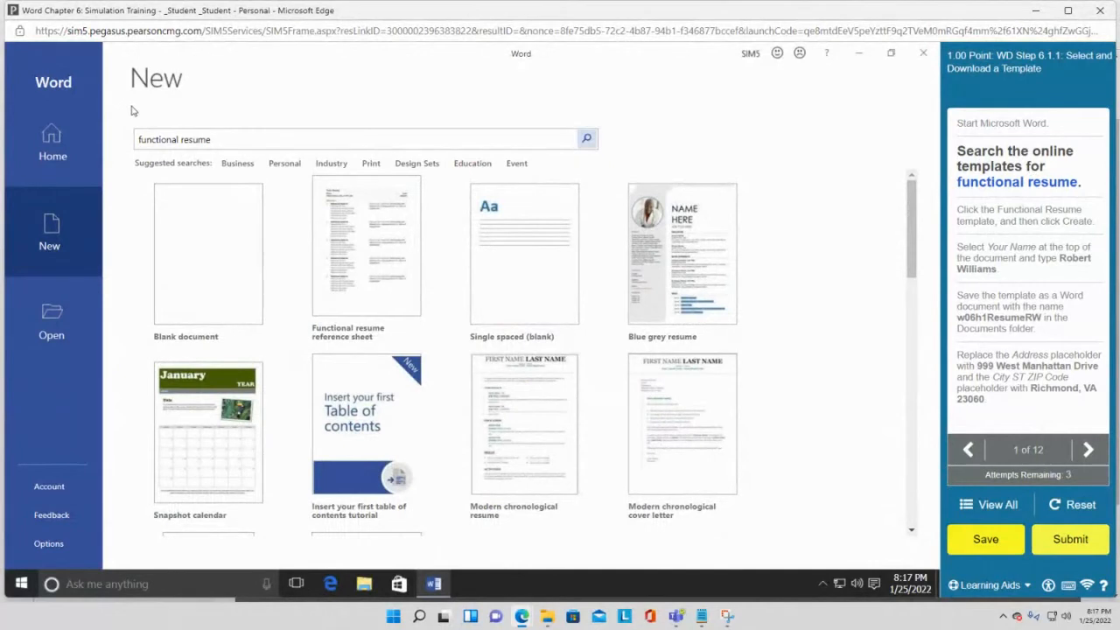
left_click(41, 234)
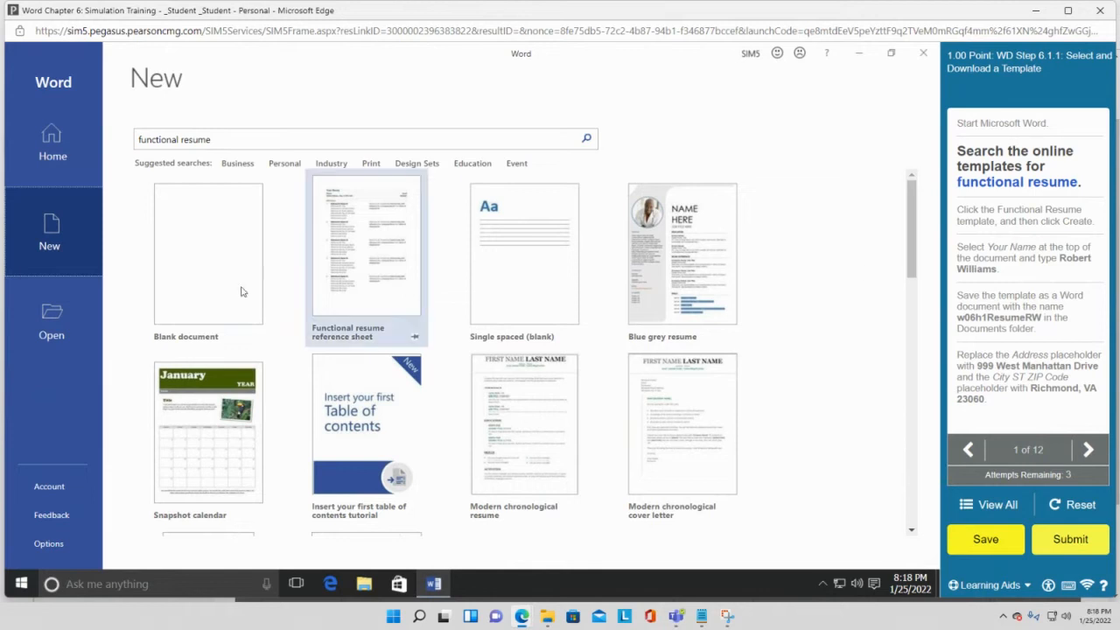
left_click(44, 225)
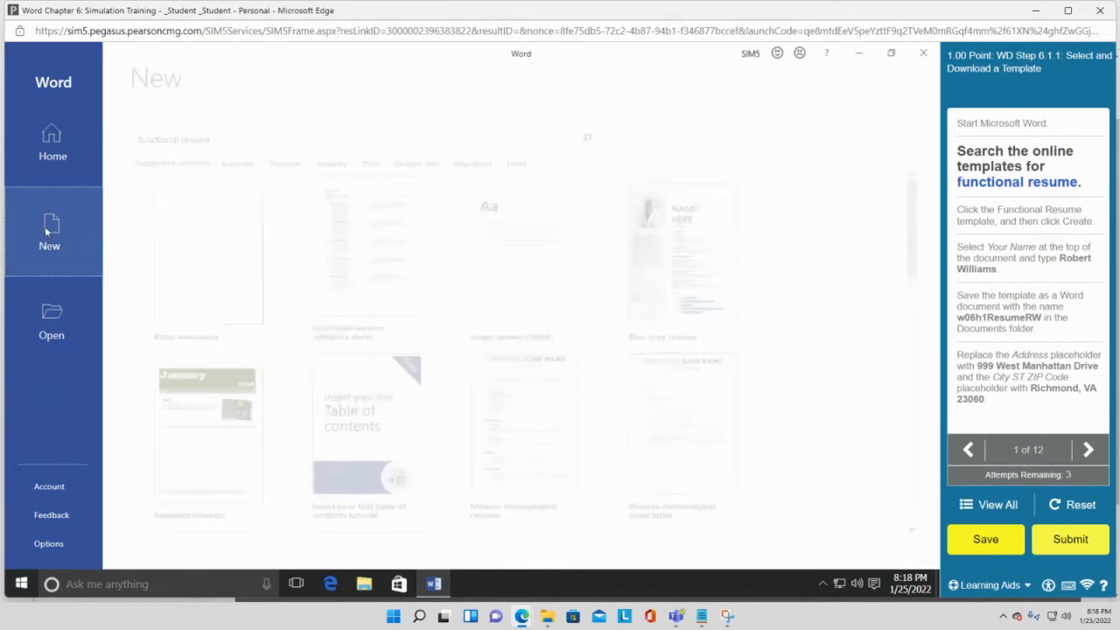
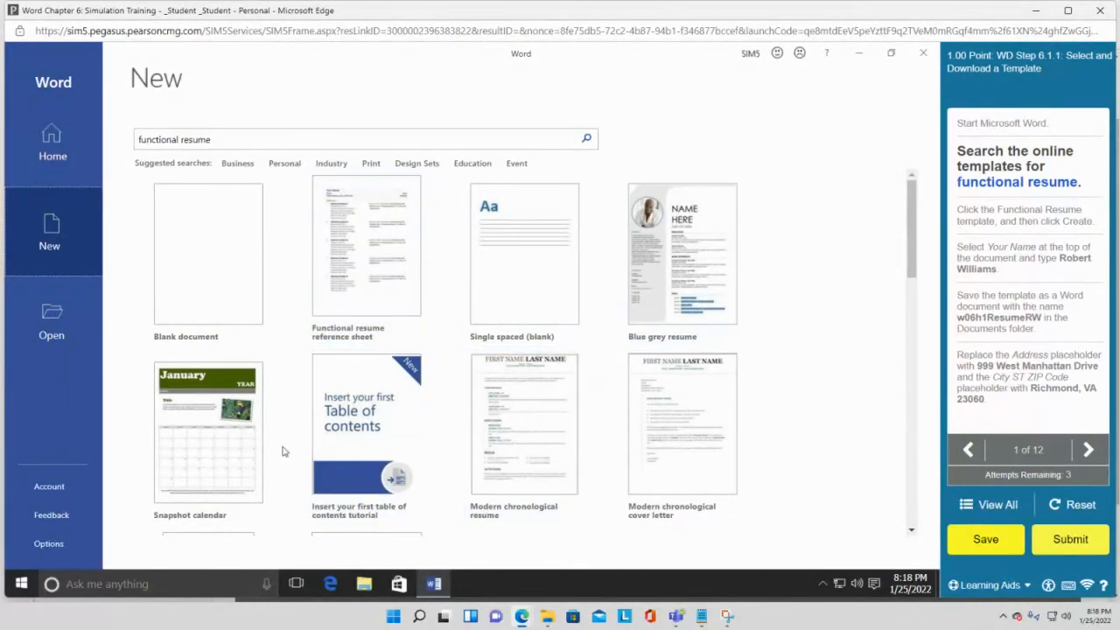
- Examine the whole template gallery again, down to its last entries, for the Functional Resume template
scroll(839, 416, "down", 3)
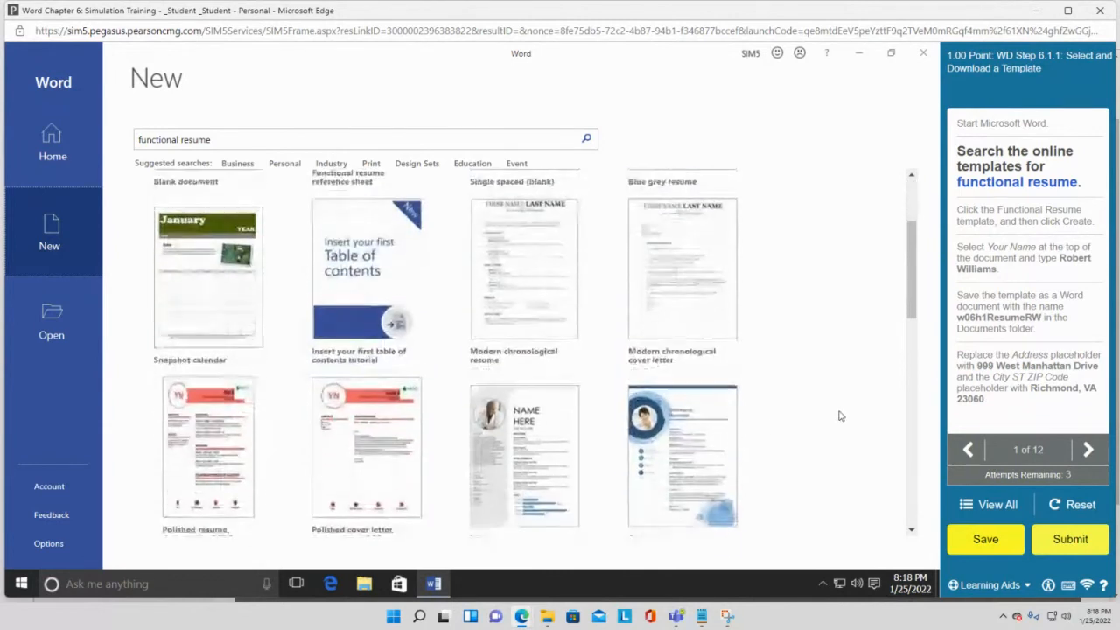
scroll(841, 416, "down", 1)
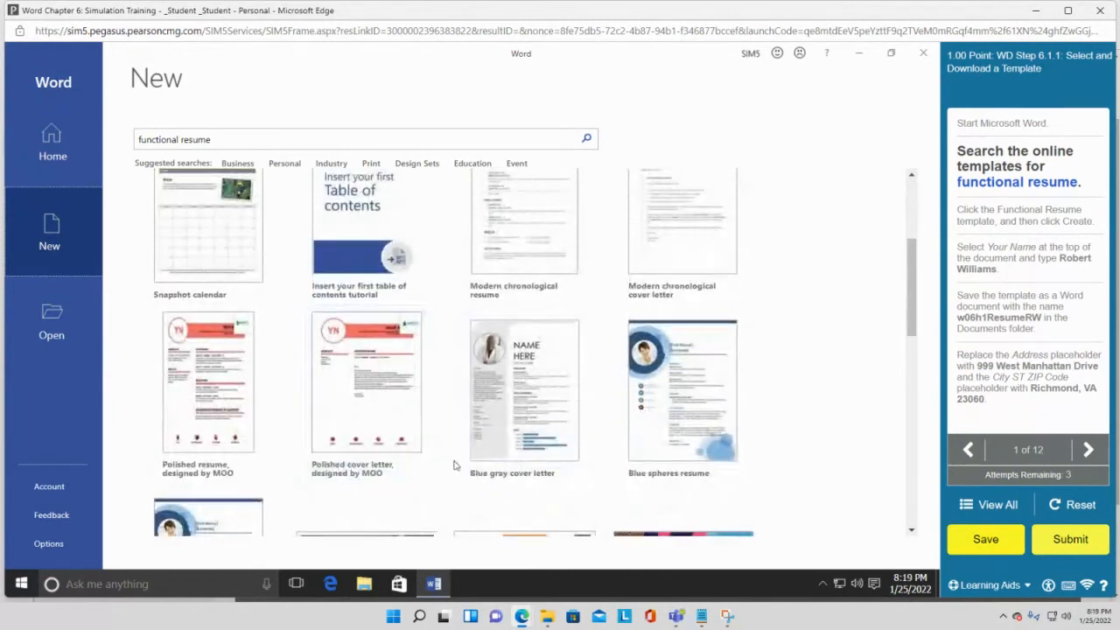
scroll(647, 446, "down", 3)
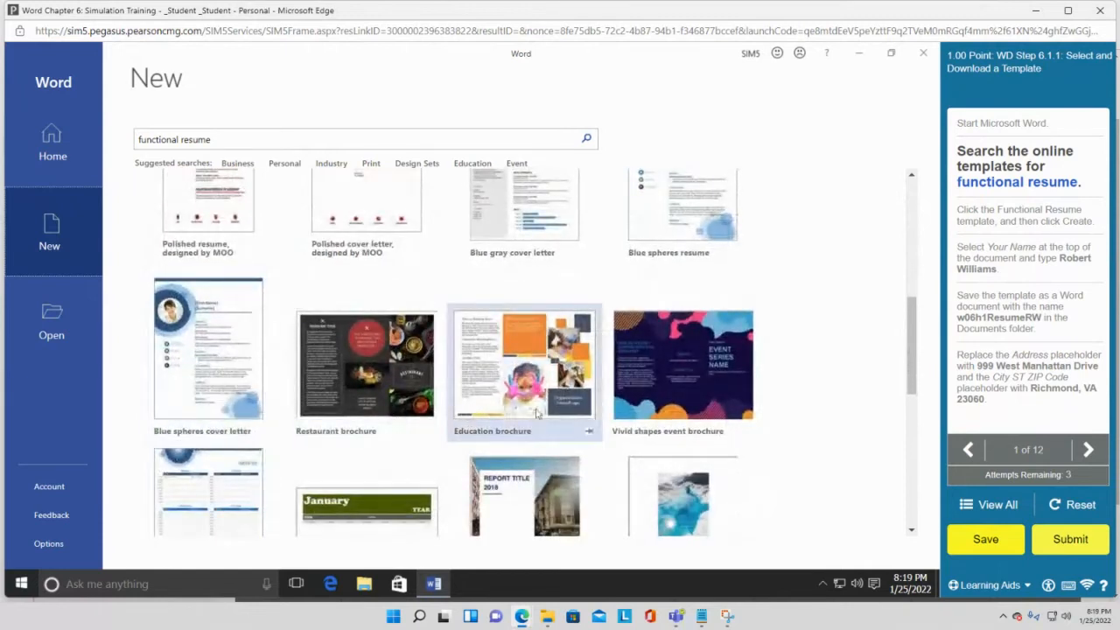
scroll(683, 376, "down", 2)
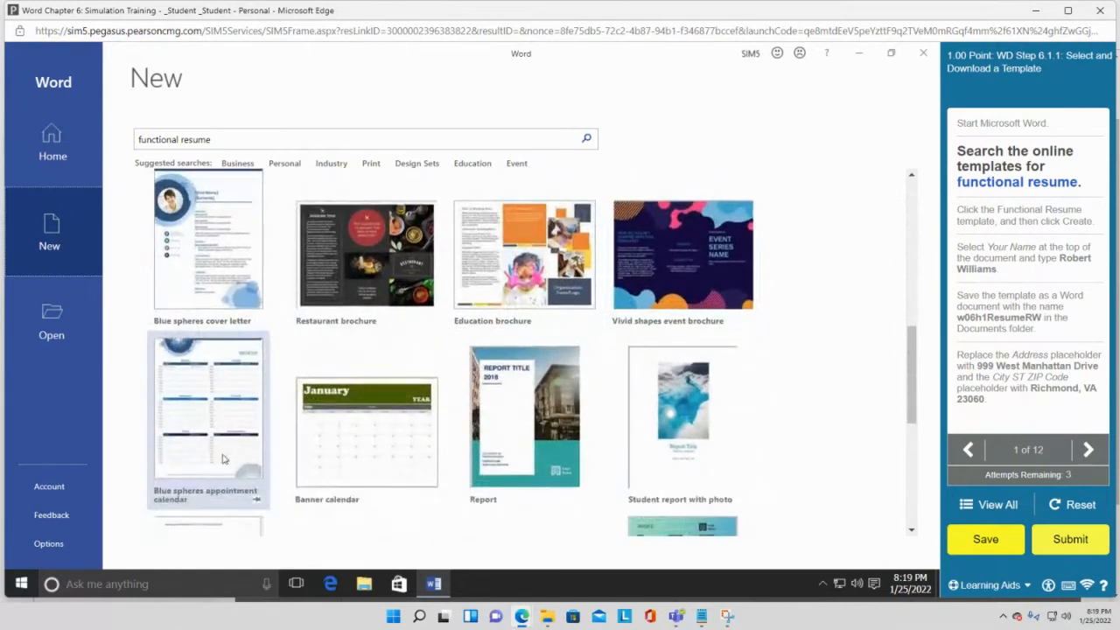
scroll(464, 438, "down", 1)
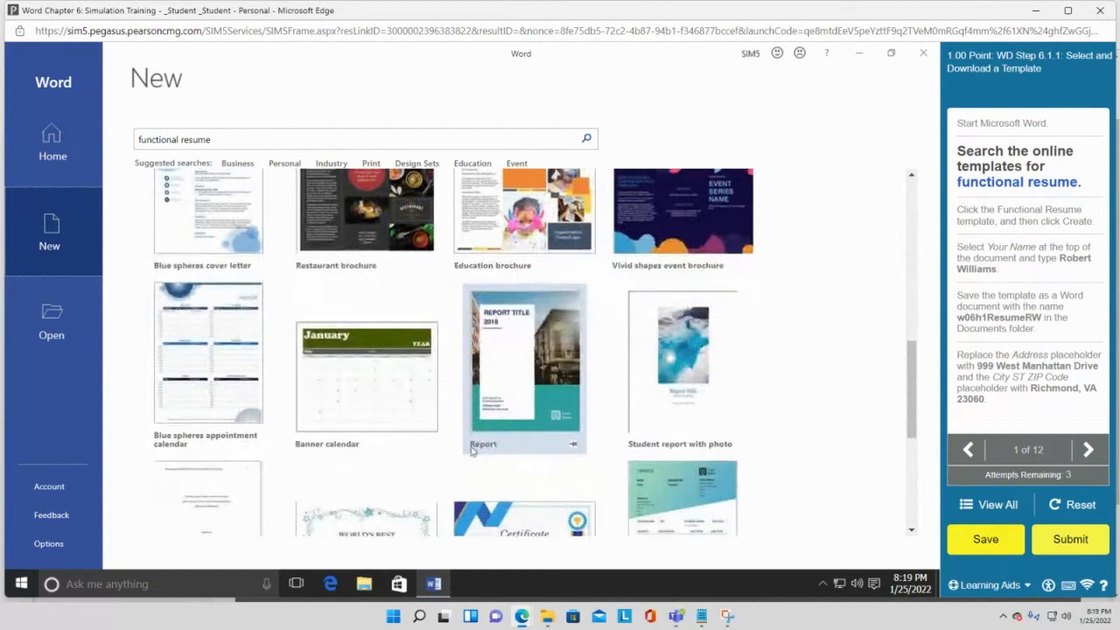
scroll(470, 447, "down", 2)
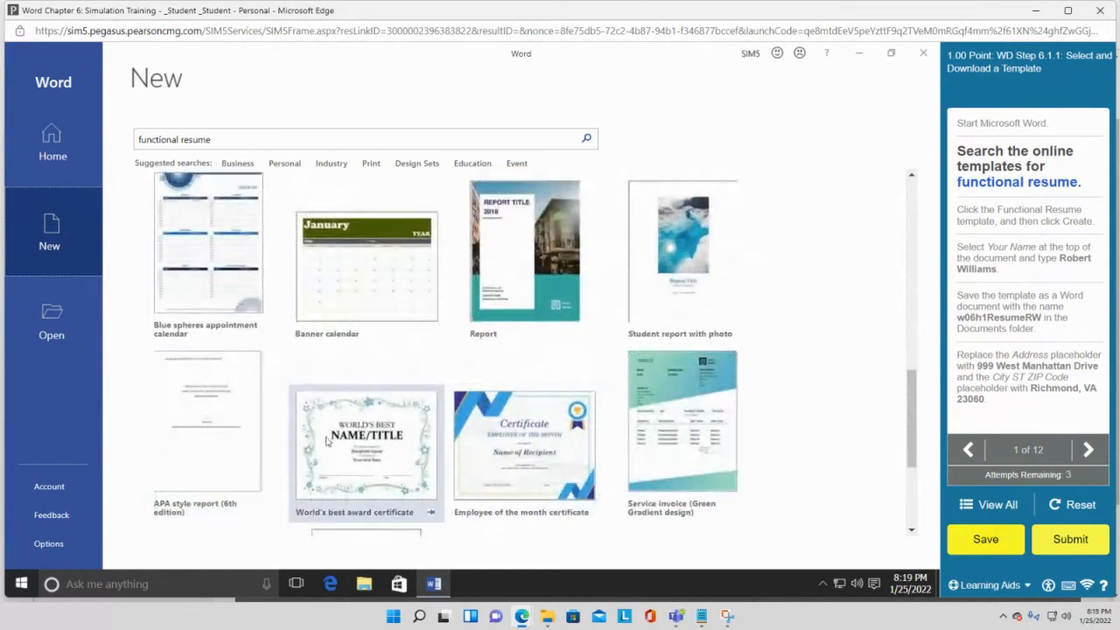
scroll(669, 438, "down", 3)
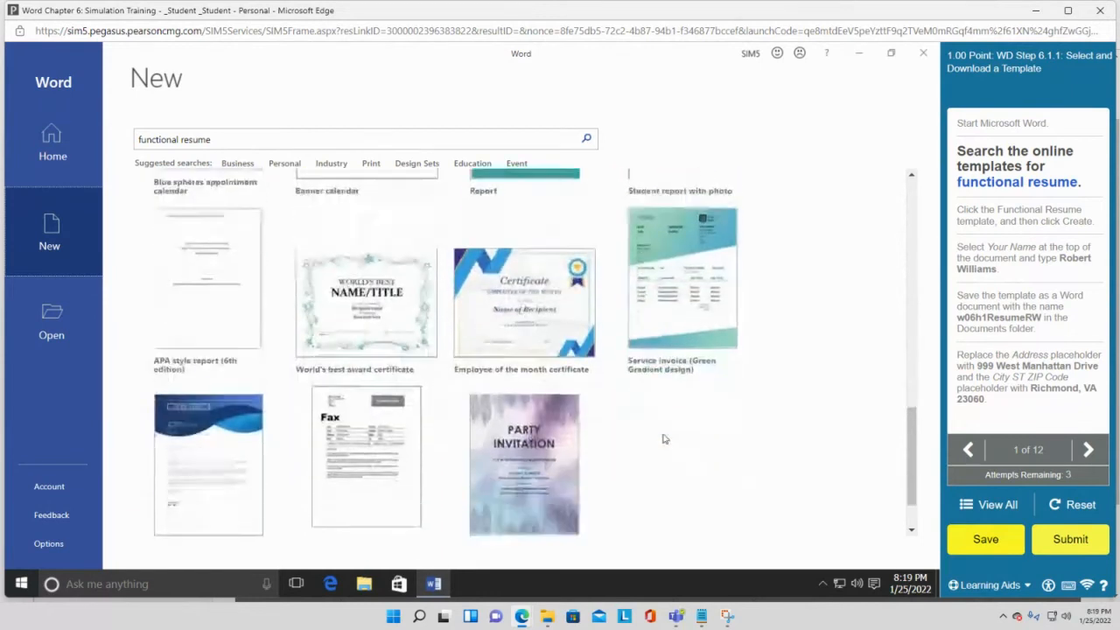
scroll(663, 439, "down", 1)
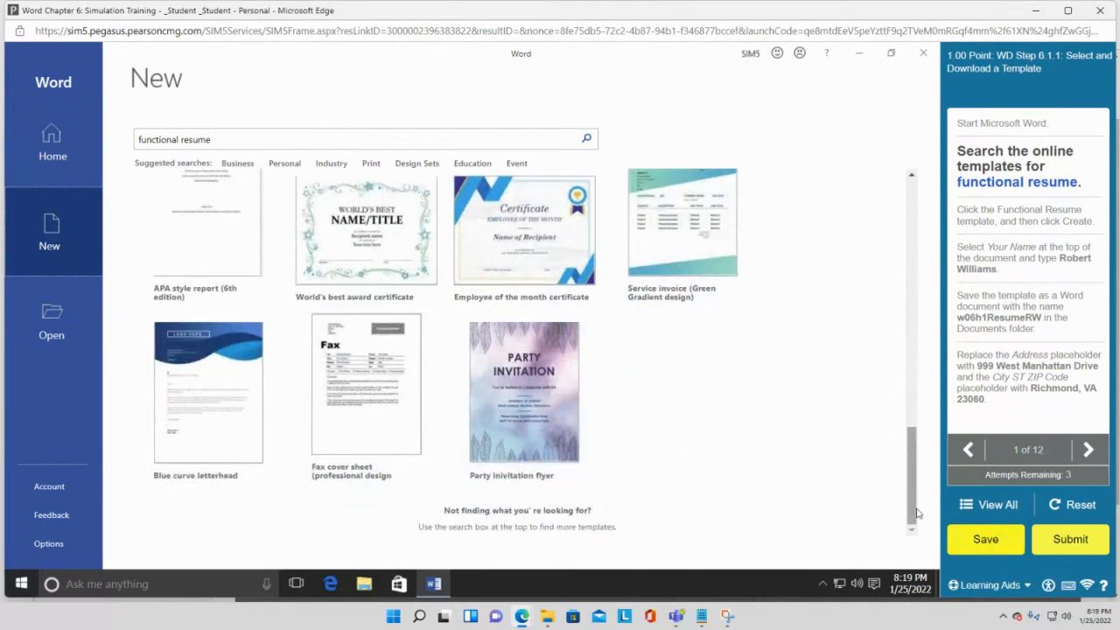
- Replace the template search text with "online templates" and run the search
left_click_drag(910, 506, 901, 186)
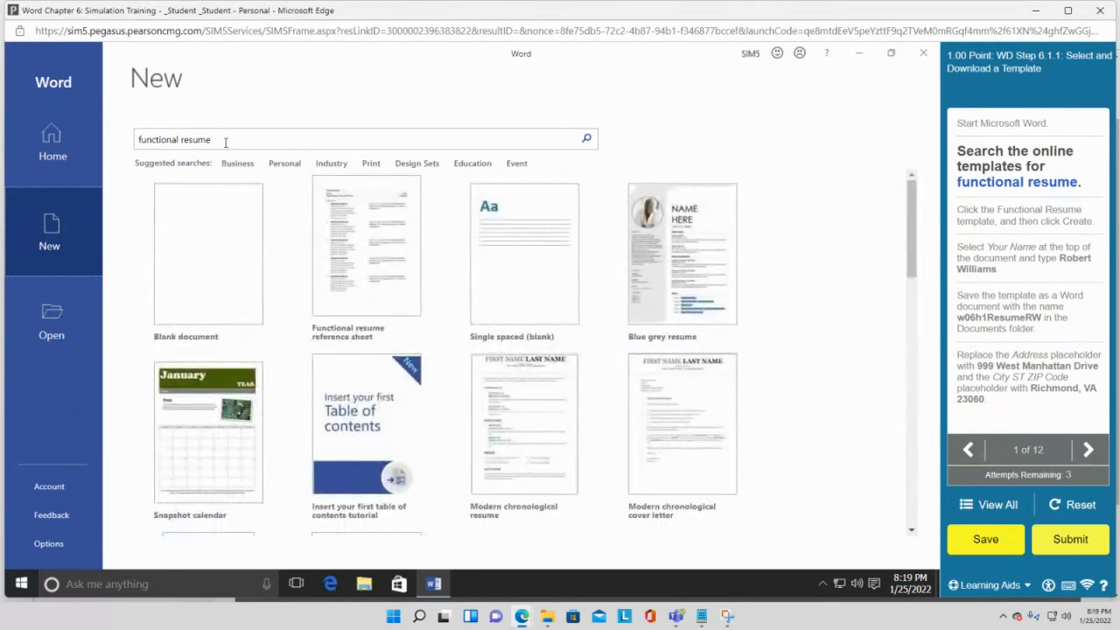
left_click_drag(225, 143, 10, 137)
type("o")
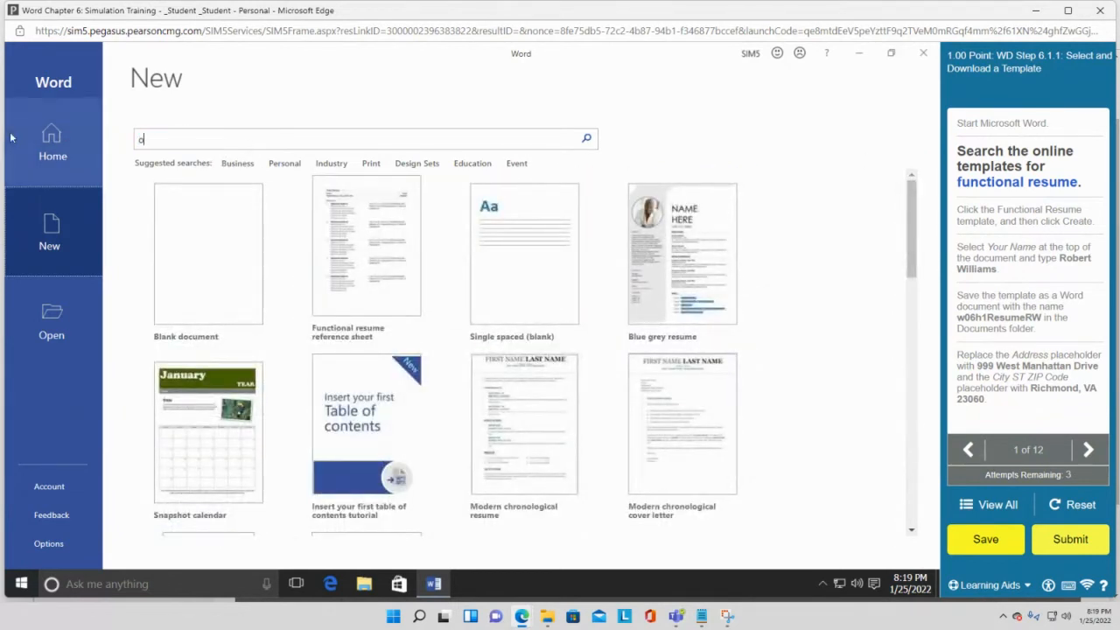
type("nline templates")
left_click(586, 140)
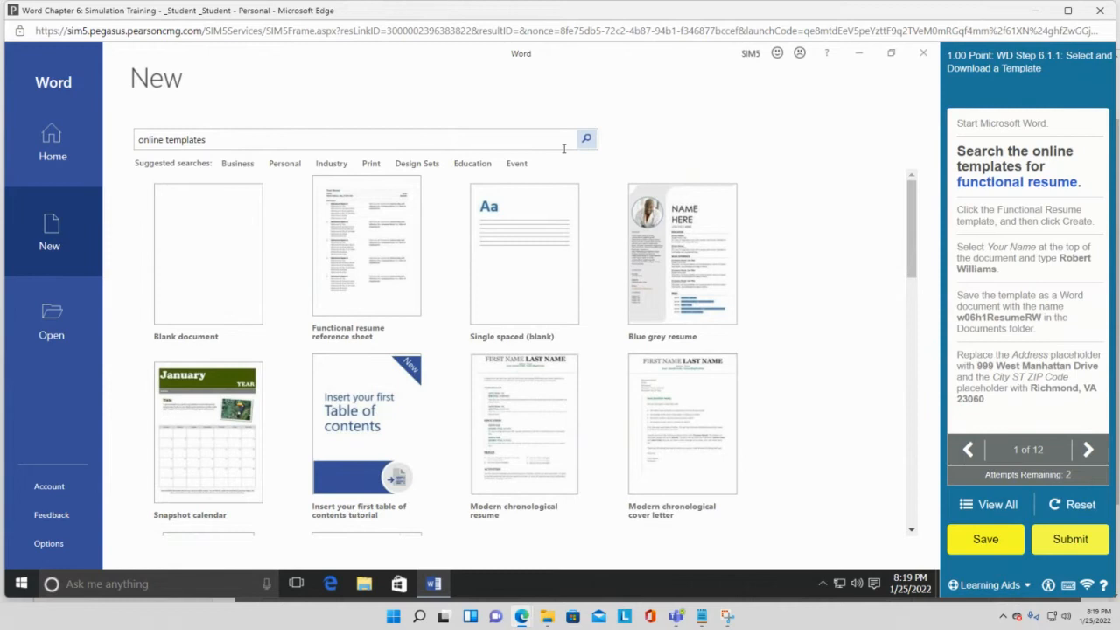
- Try to choose the Functional resume reference sheet template and launch the Practice Learning Aid
left_click(358, 288)
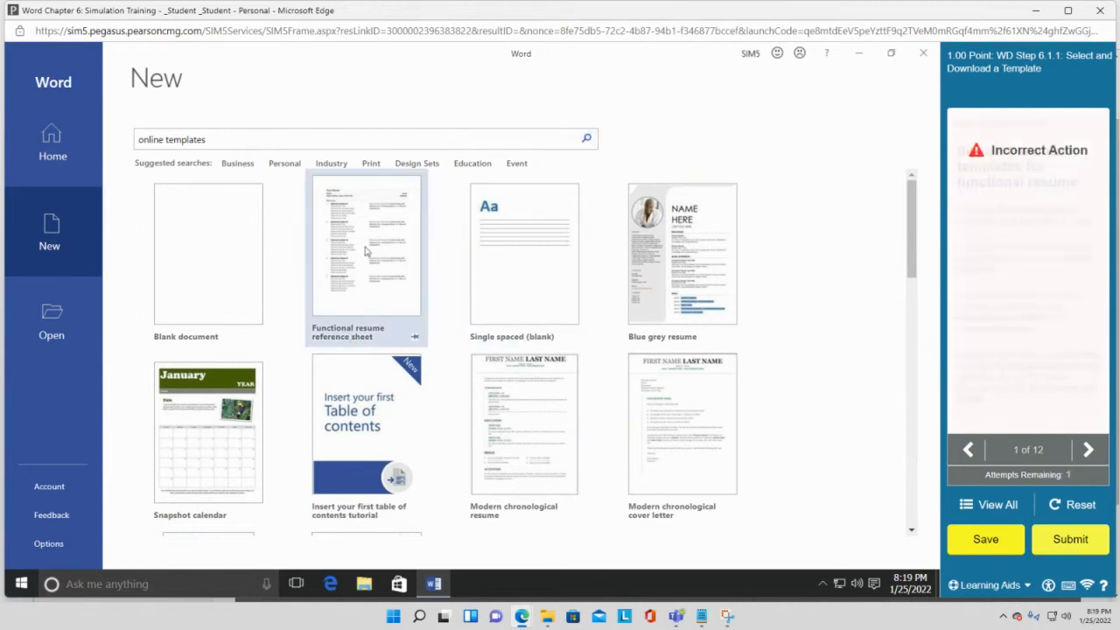
left_click(565, 404)
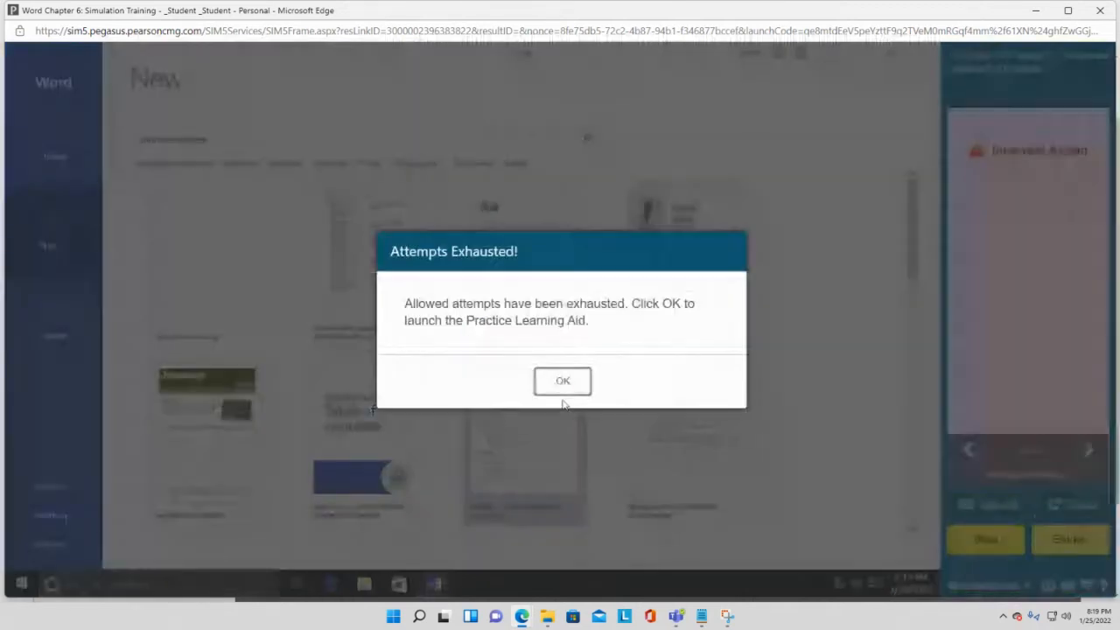
left_click(560, 381)
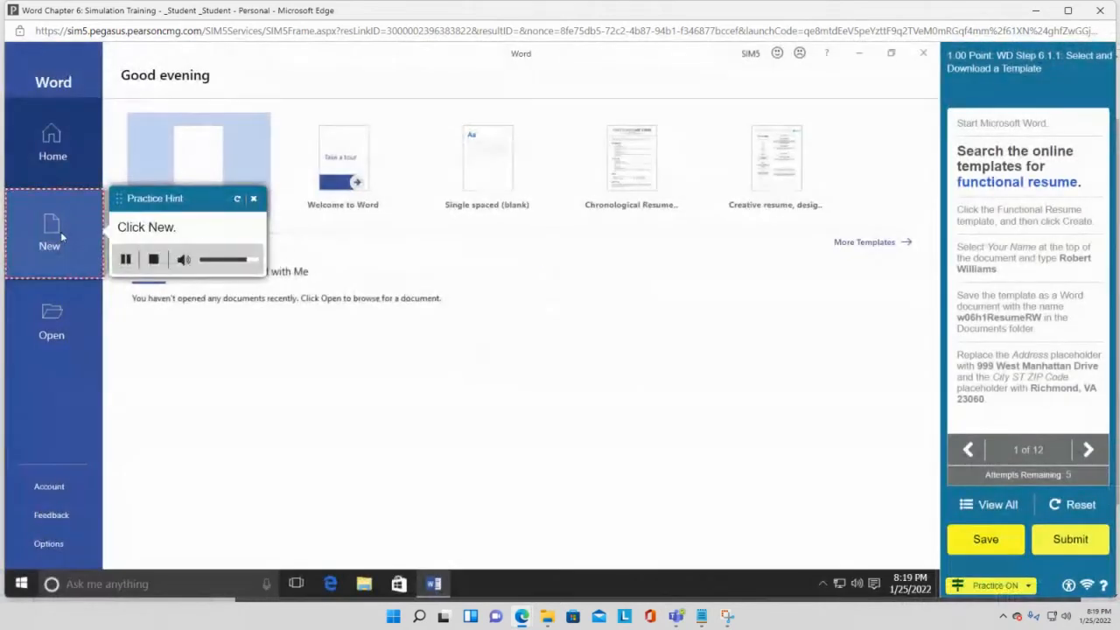
- Follow the practice hints to search the online templates for "functional resume" from the new-document page
left_click(54, 245)
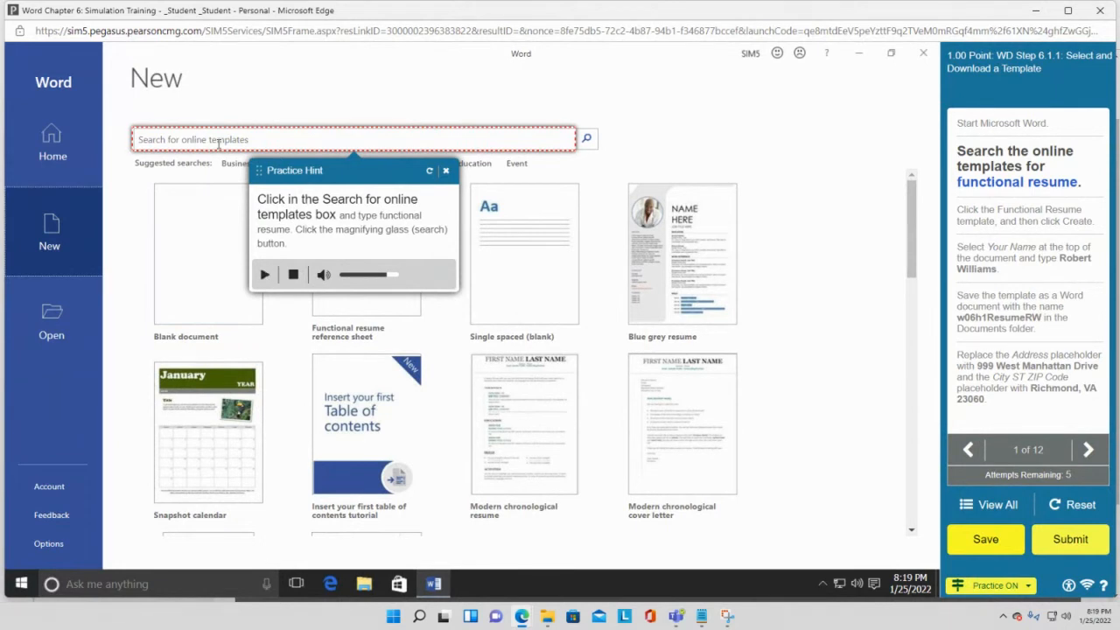
left_click(159, 140)
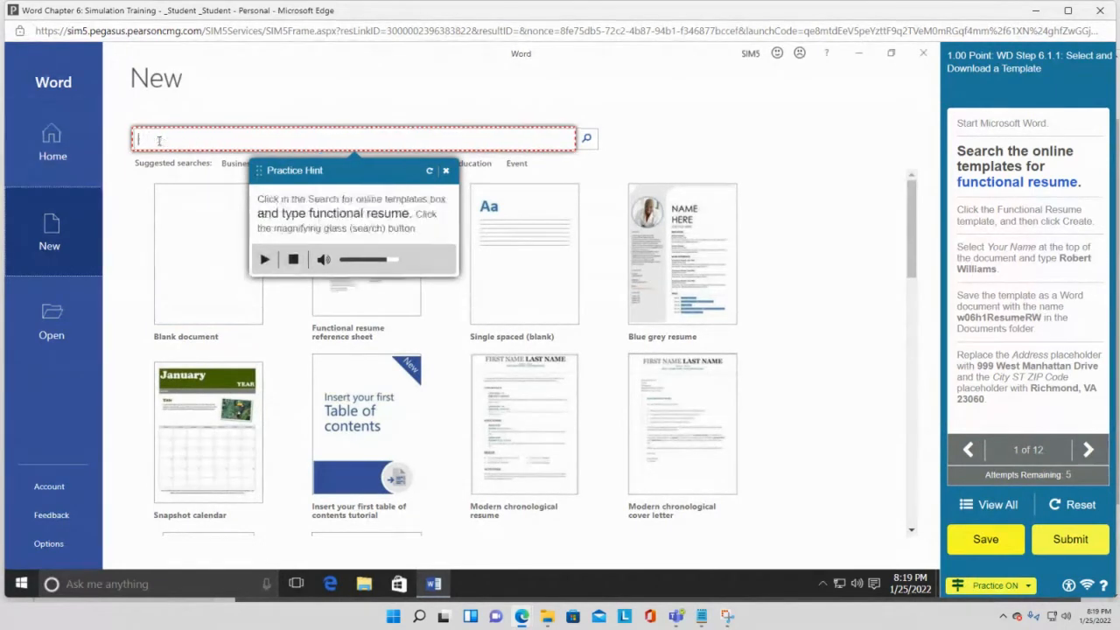
type("functional resume")
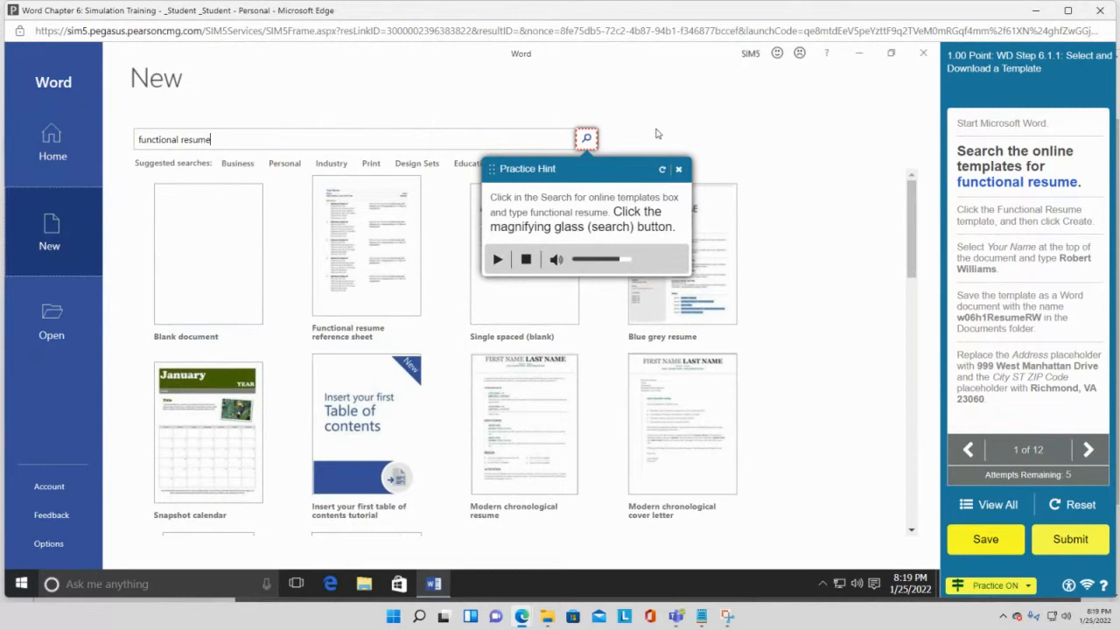
left_click(593, 140)
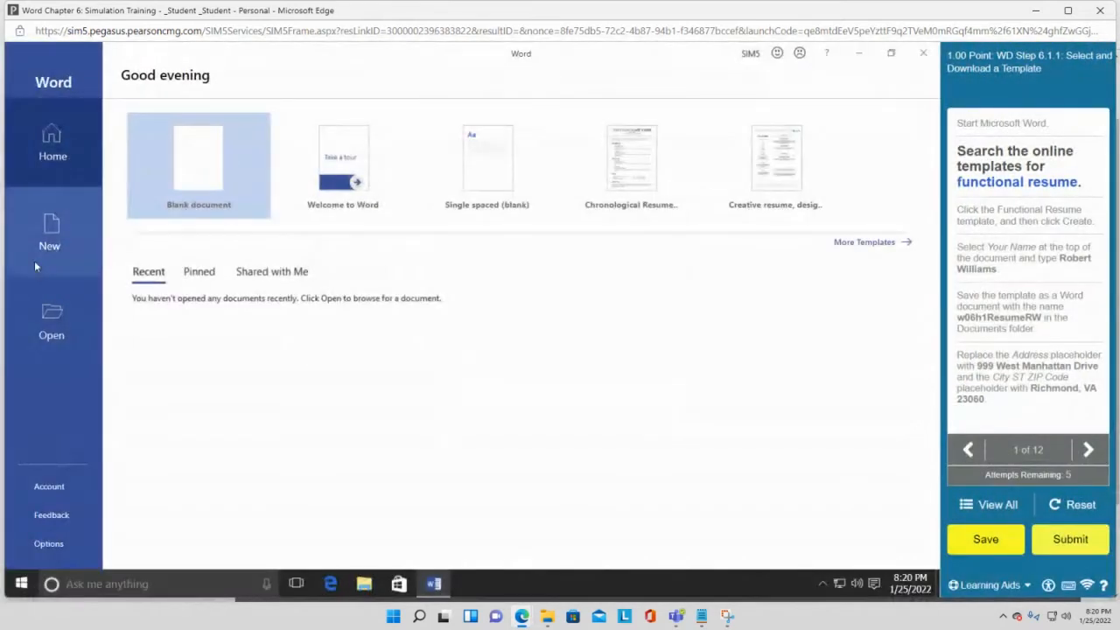
- Search the online templates for "functional resume" outside practice mode and create a document from the Functional resume template
left_click(35, 263)
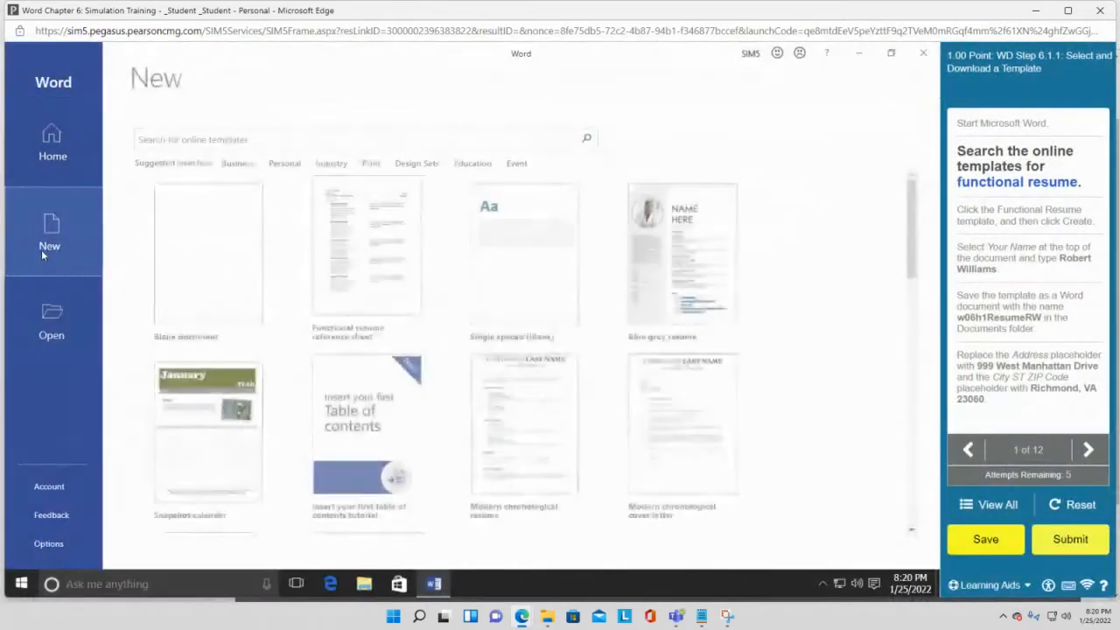
left_click(183, 138)
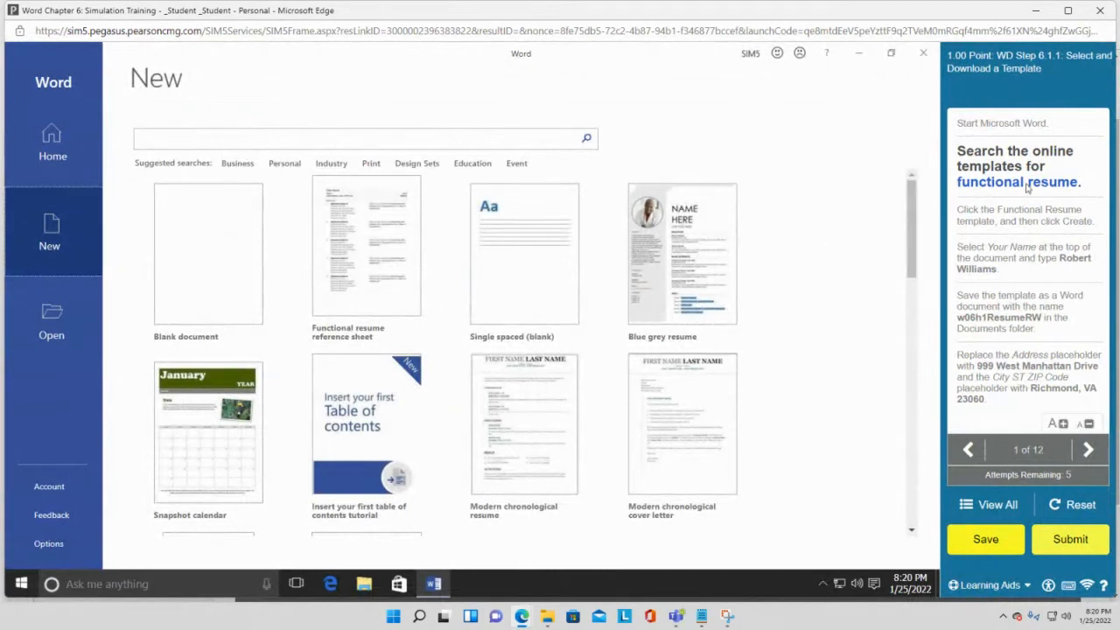
type("functional resume")
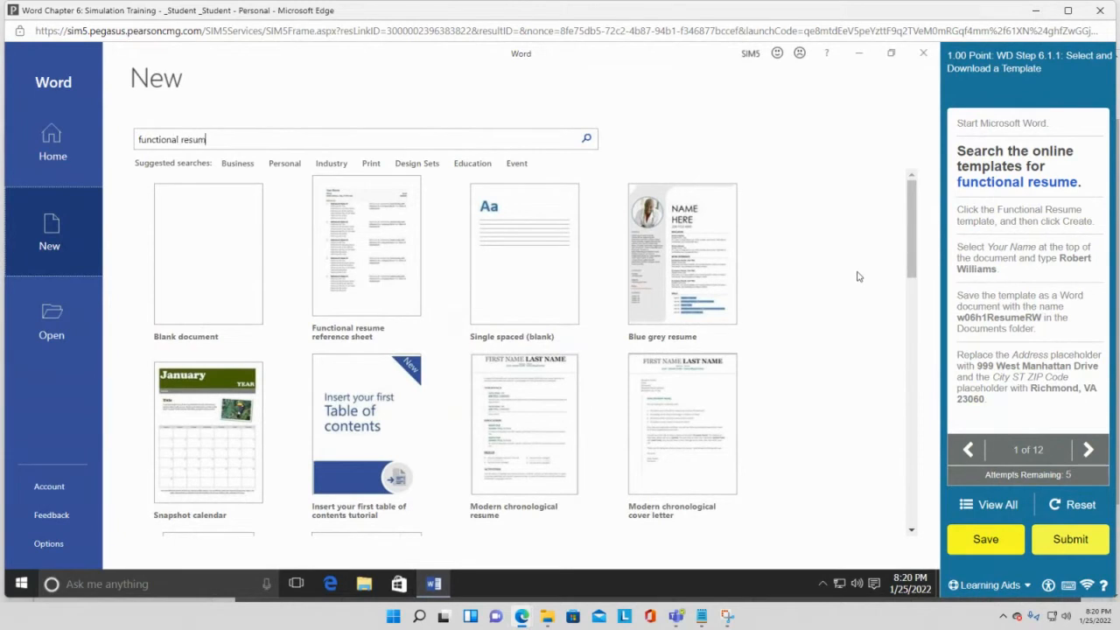
left_click(587, 138)
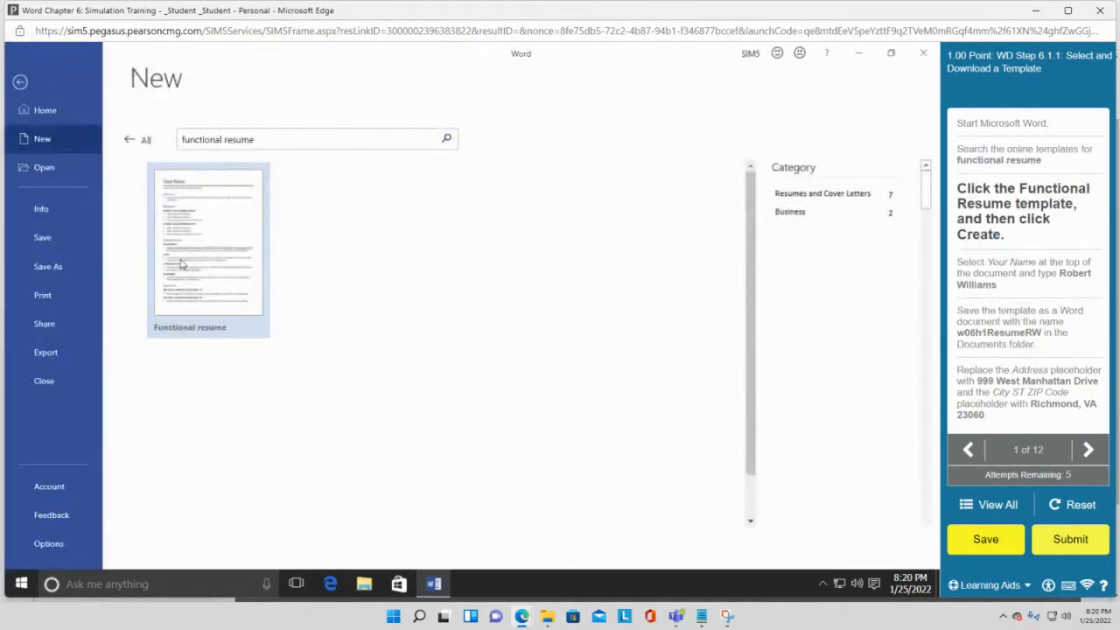
left_click(181, 263)
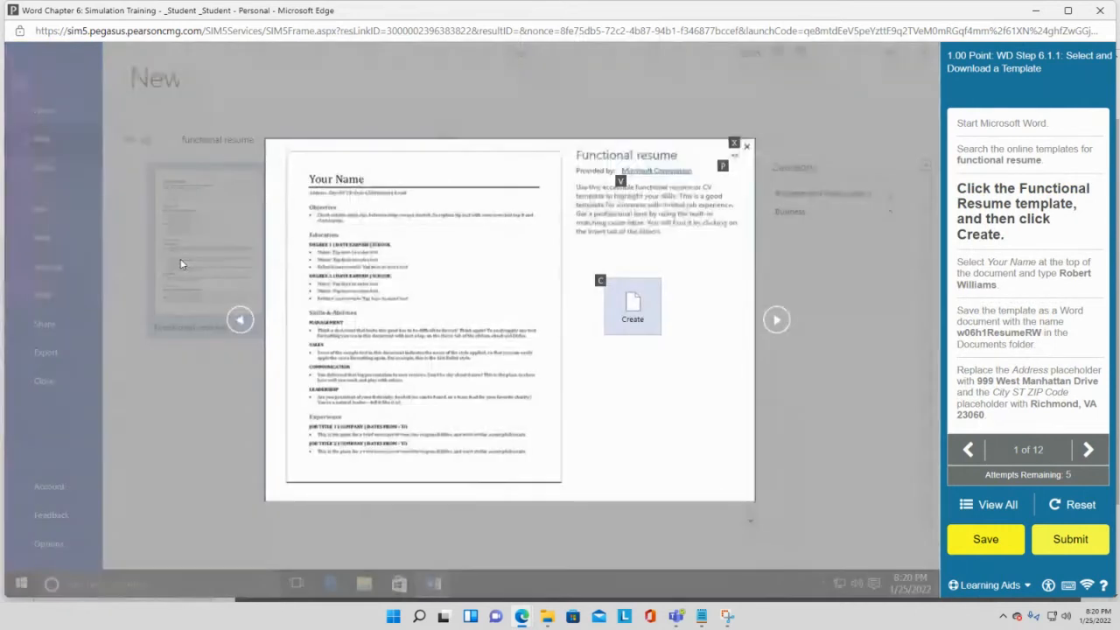
left_click(643, 317)
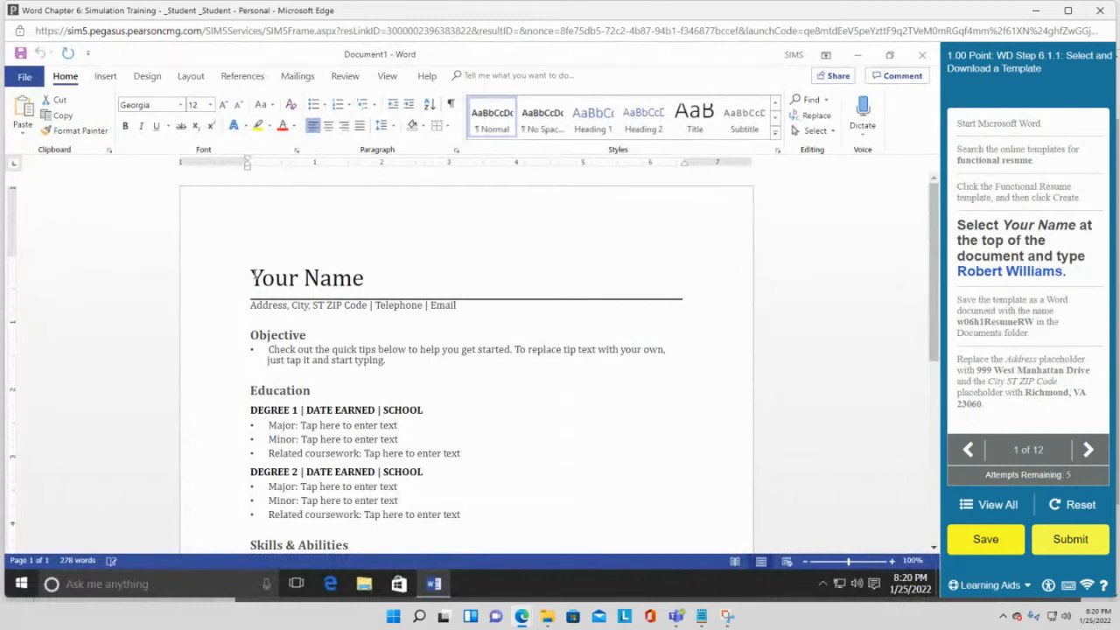
- Replace the Your Name placeholder at the top of the resume with the applicant's full name
left_click_drag(250, 278, 364, 278)
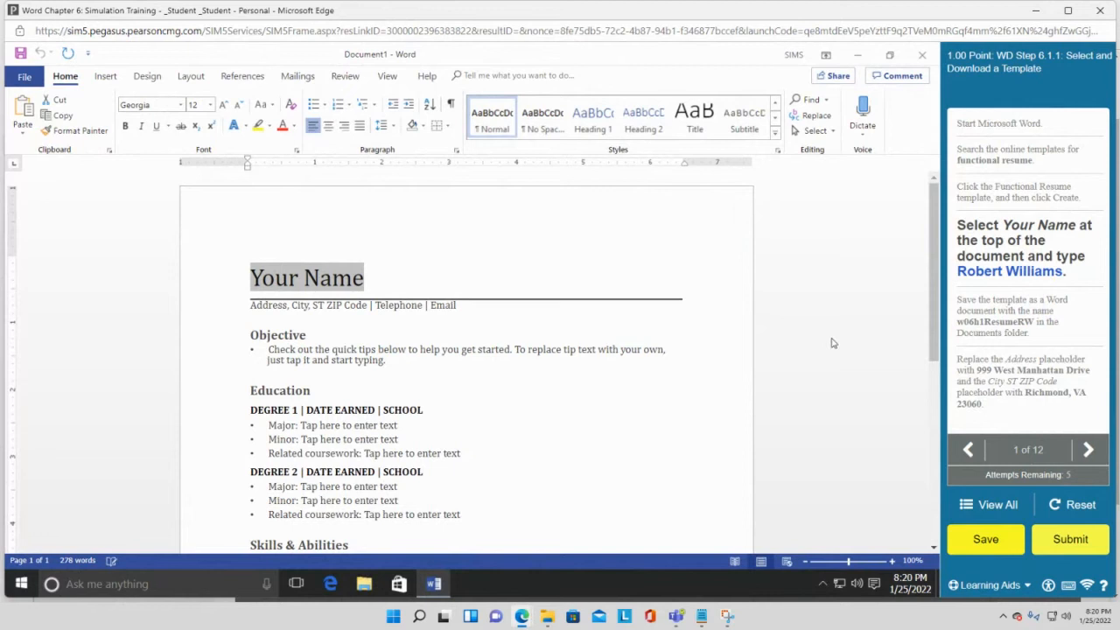
type("Robert Wil")
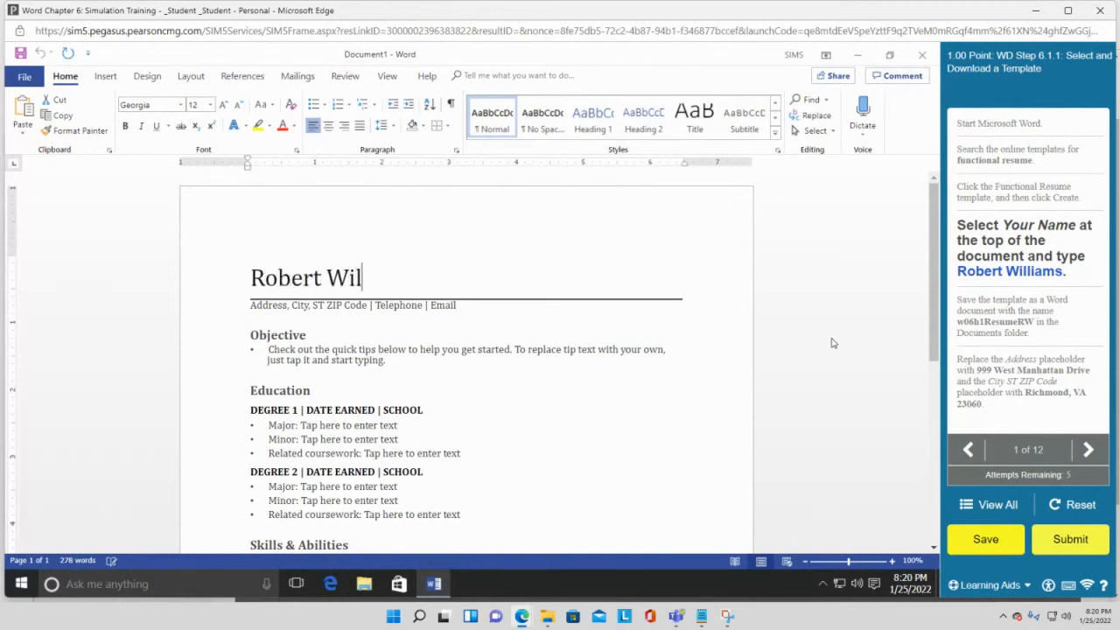
type("liams")
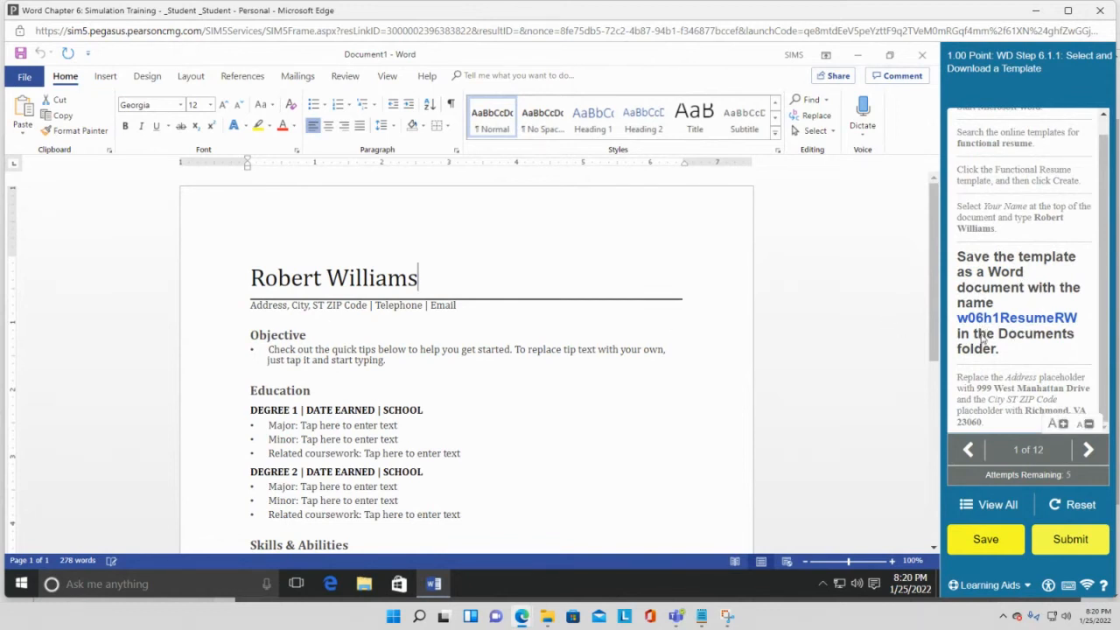
- Save the resume under the name w06h1ResumeRW in the Documents folder on This PC
left_click(29, 77)
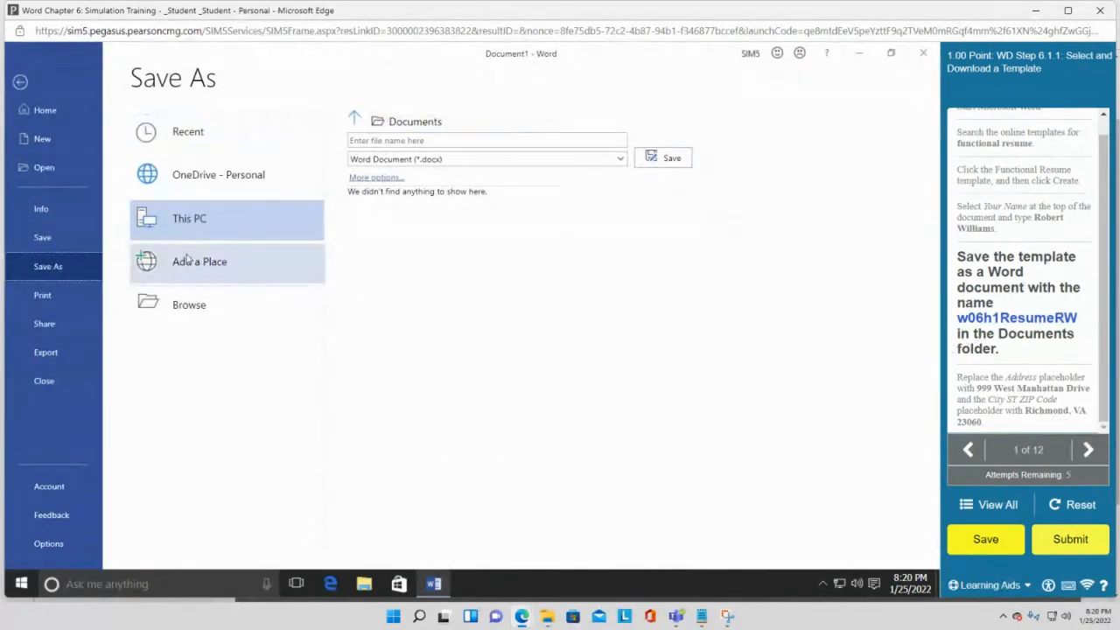
left_click(203, 224)
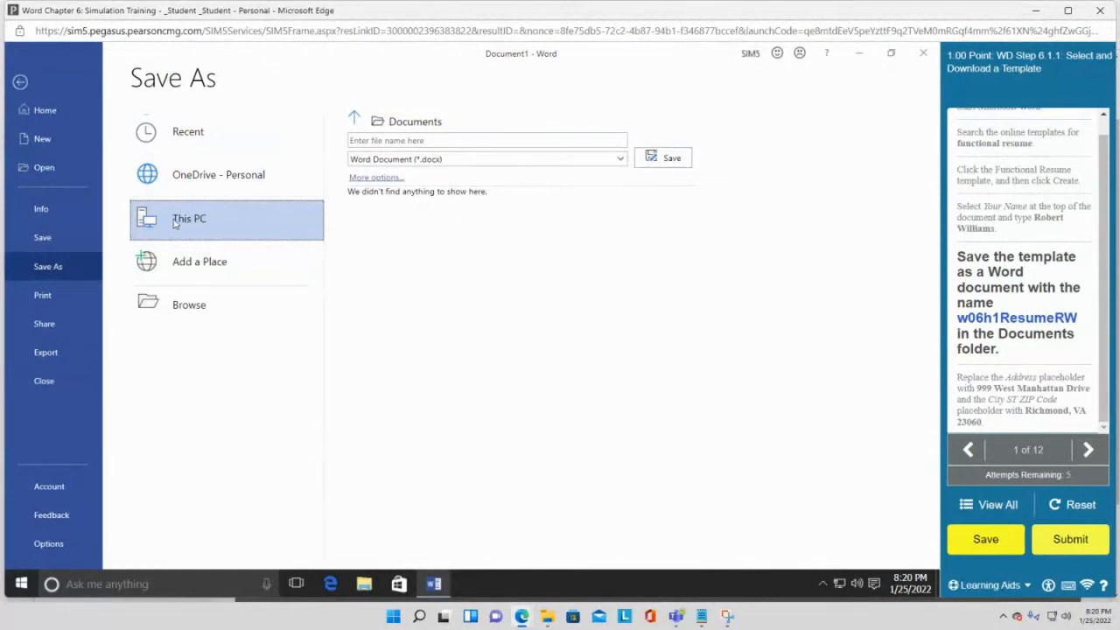
double_click(181, 225)
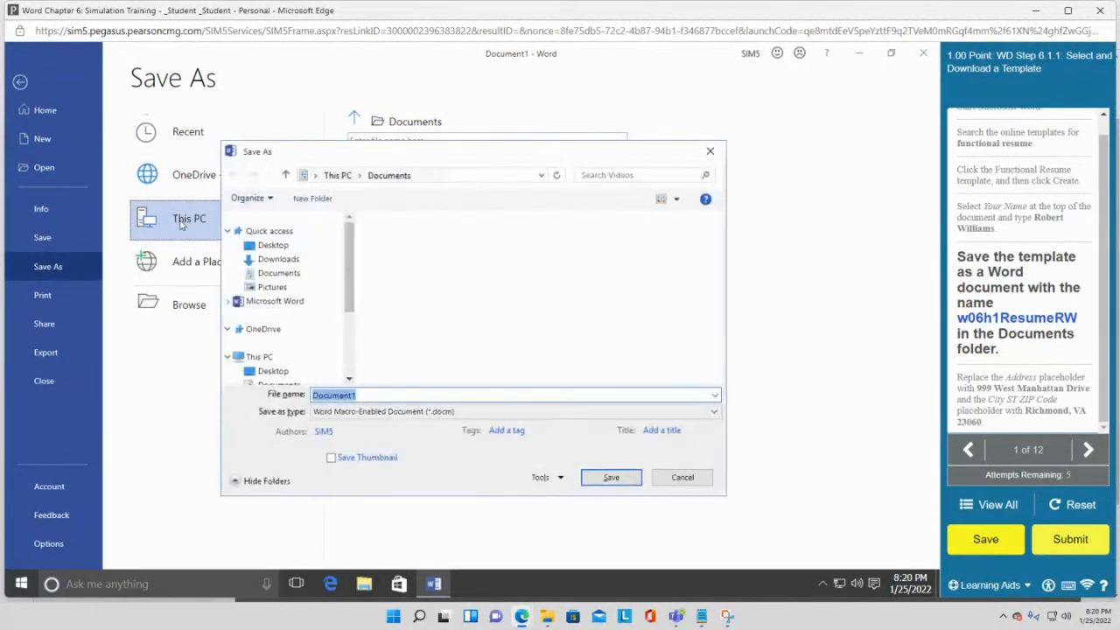
scroll(287, 285, "down", 1)
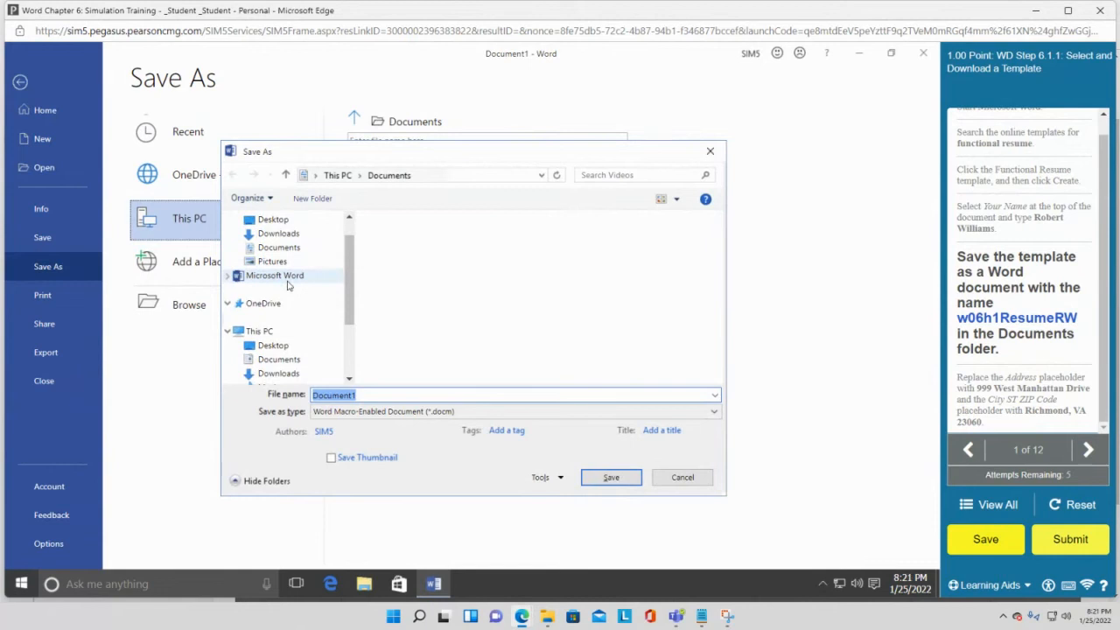
scroll(287, 285, "down", 2)
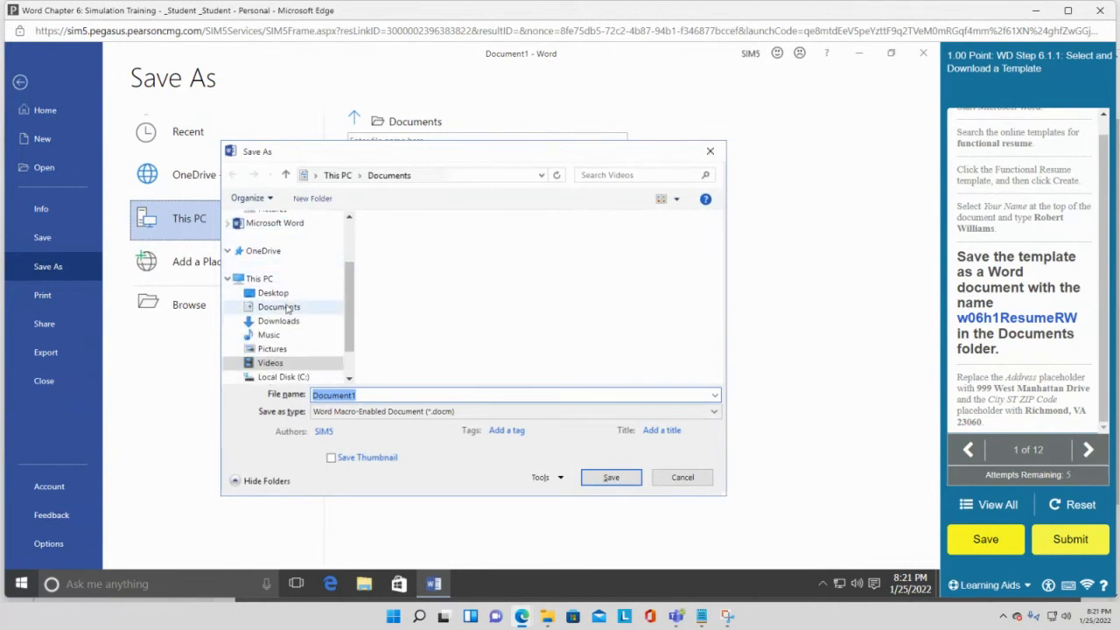
left_click(287, 310)
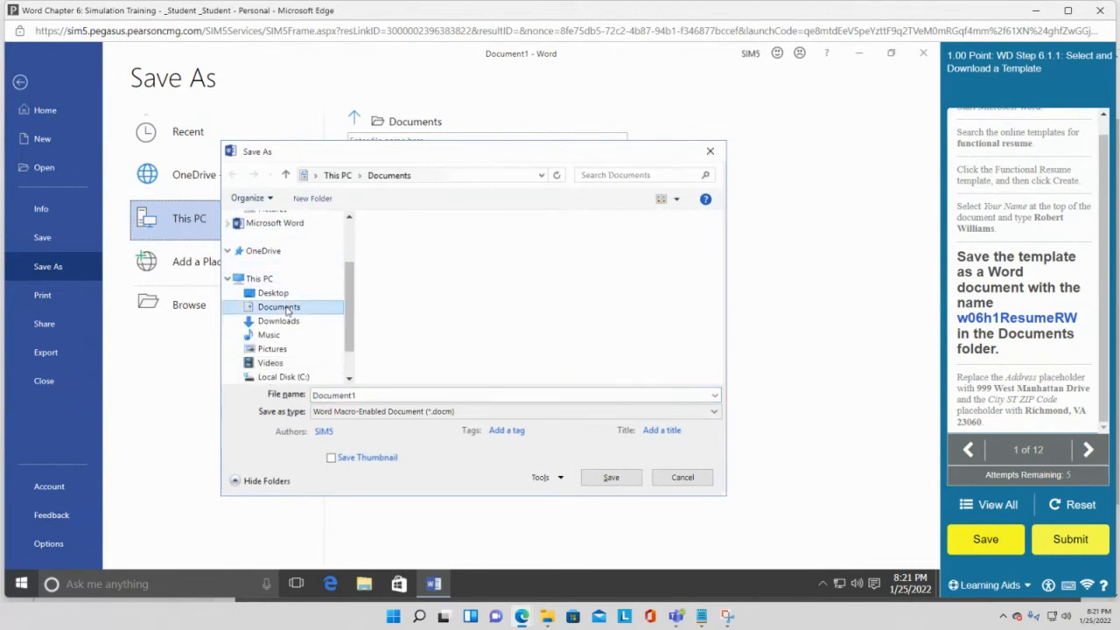
left_click(358, 394)
double_click(358, 394)
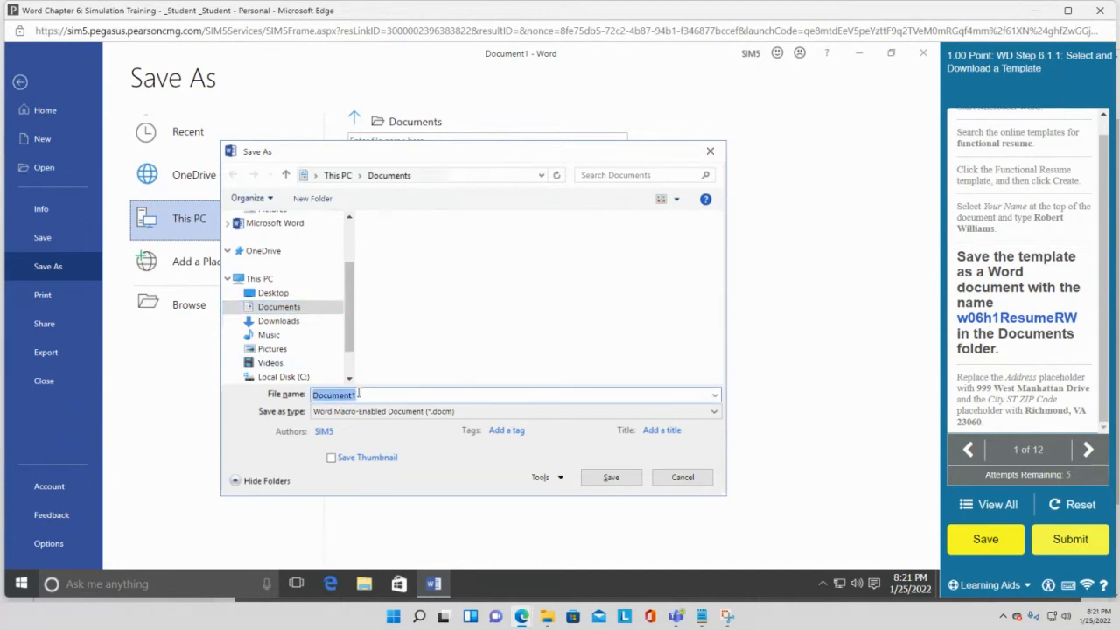
type("w06")
type("h1ResumeRW")
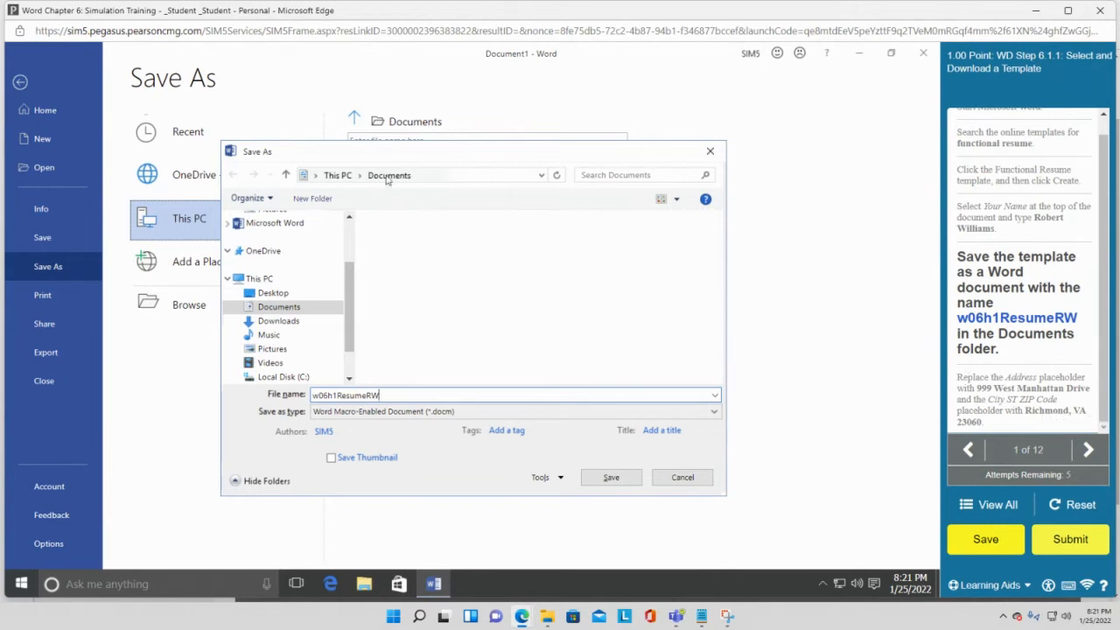
left_click(615, 480)
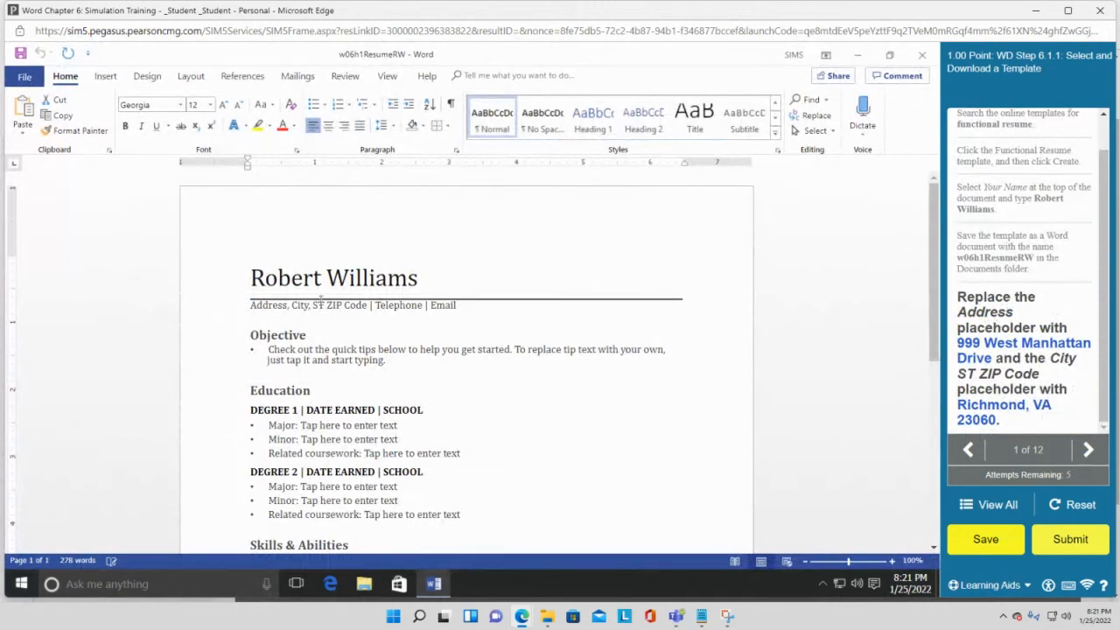
- Replace the Address placeholder under the name with the street address given in the task instructions
left_click(265, 305)
type("999 We")
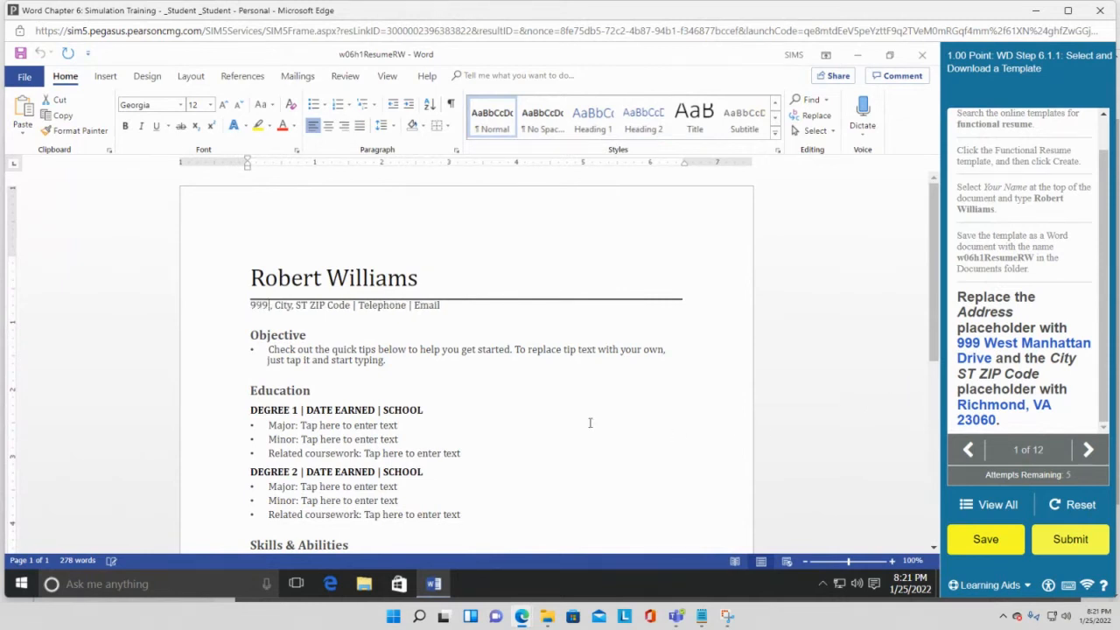
type("st Manhaa")
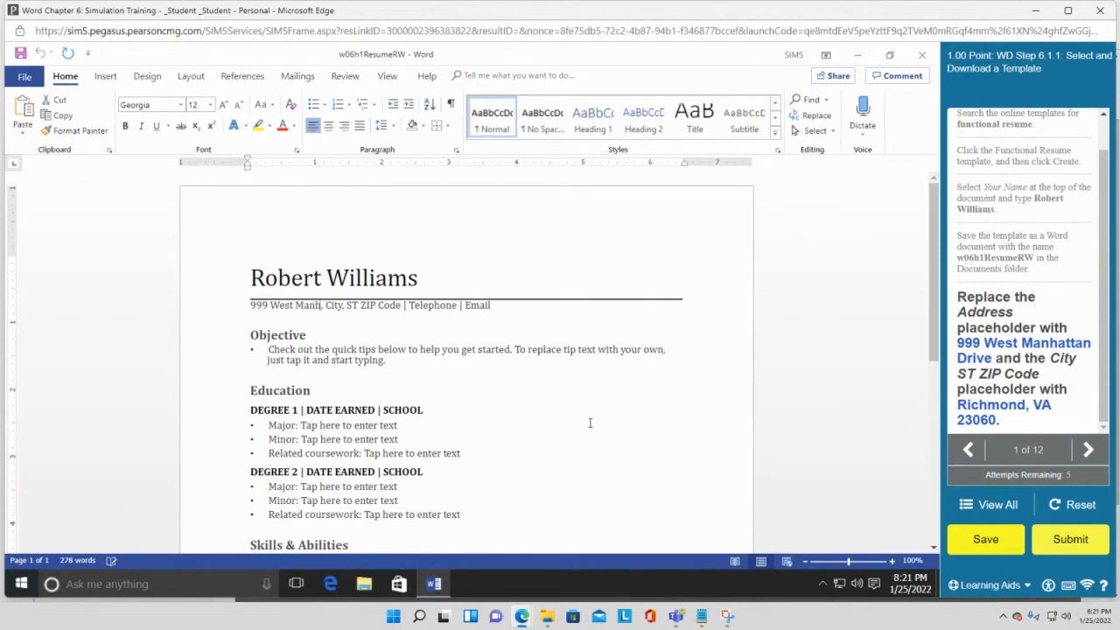
key("BackSpace")
type("ttan Dr")
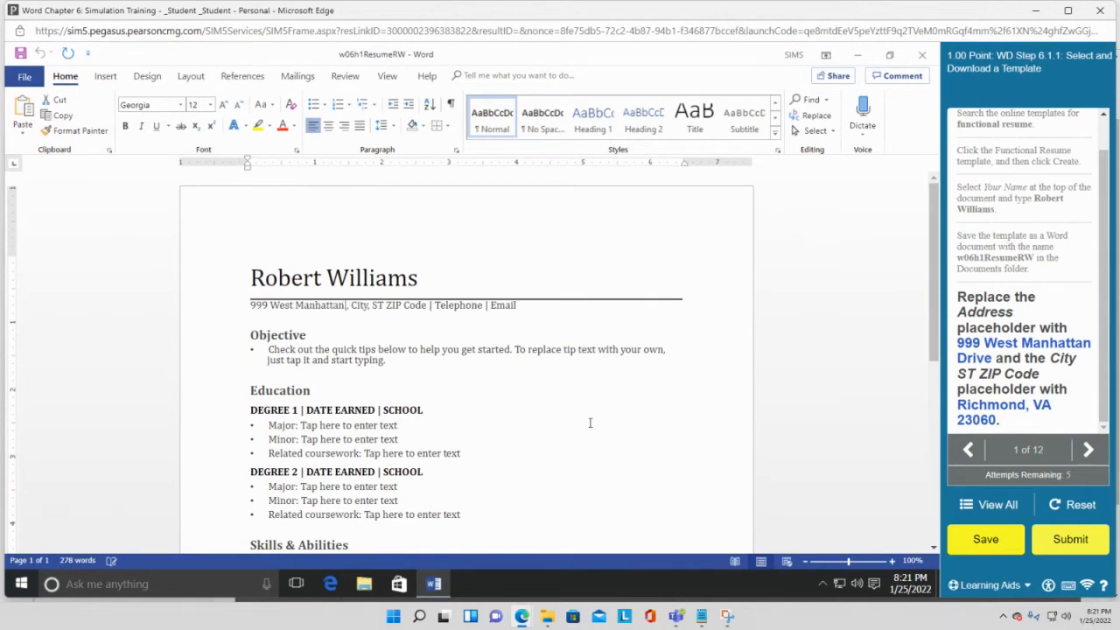
type("ive")
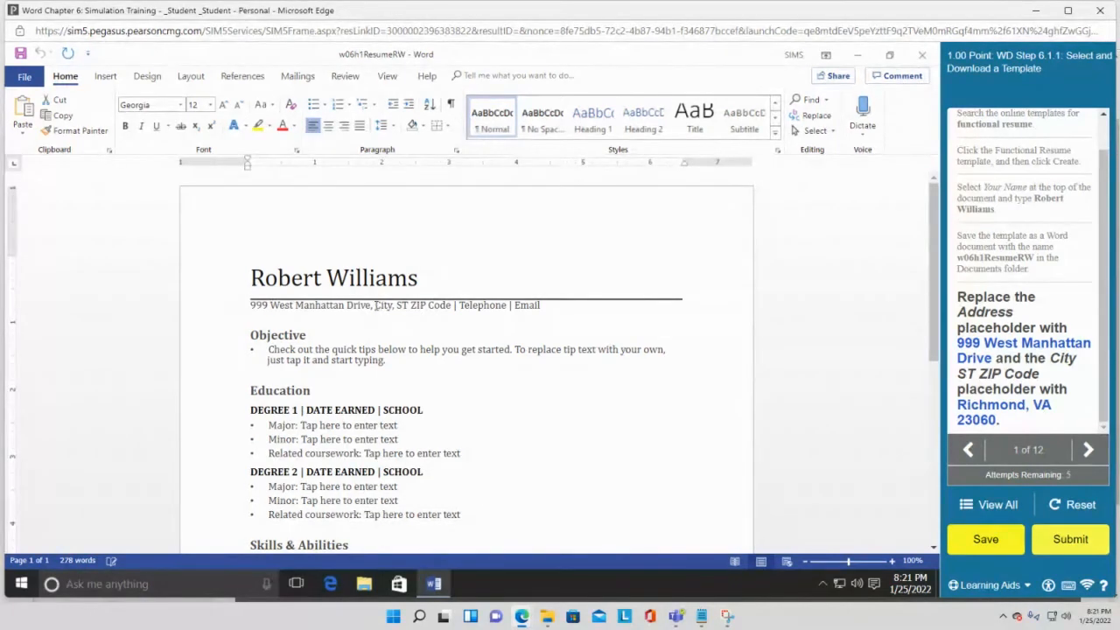
- Replace the City, ST ZIP Code placeholder with the city, state and ZIP code given in the task instructions
left_click_drag(377, 305, 451, 308)
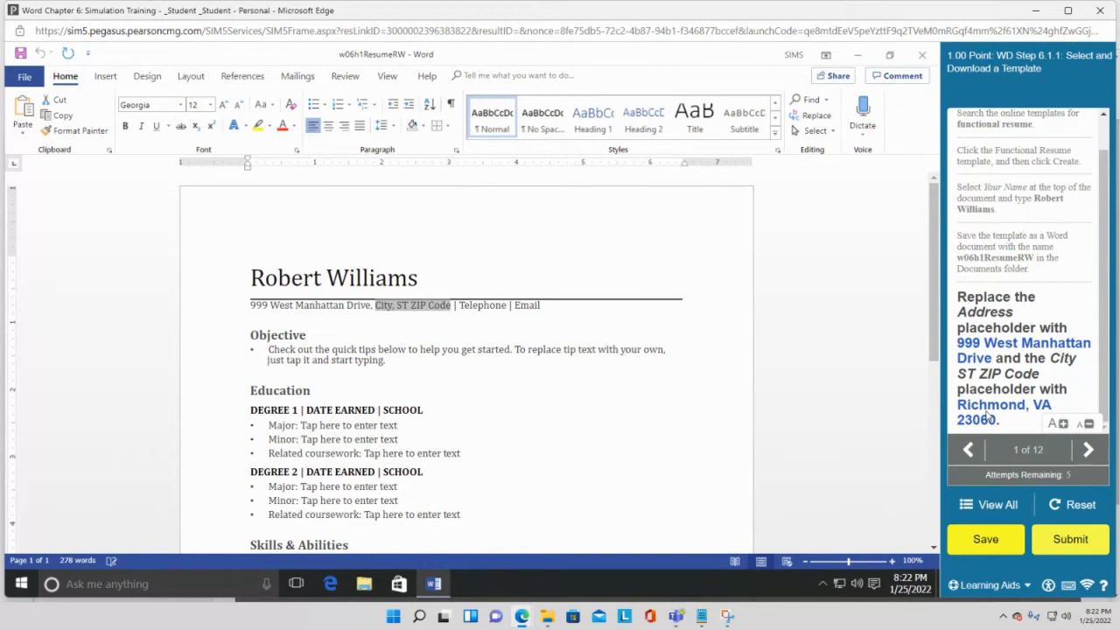
type("Richmond, V")
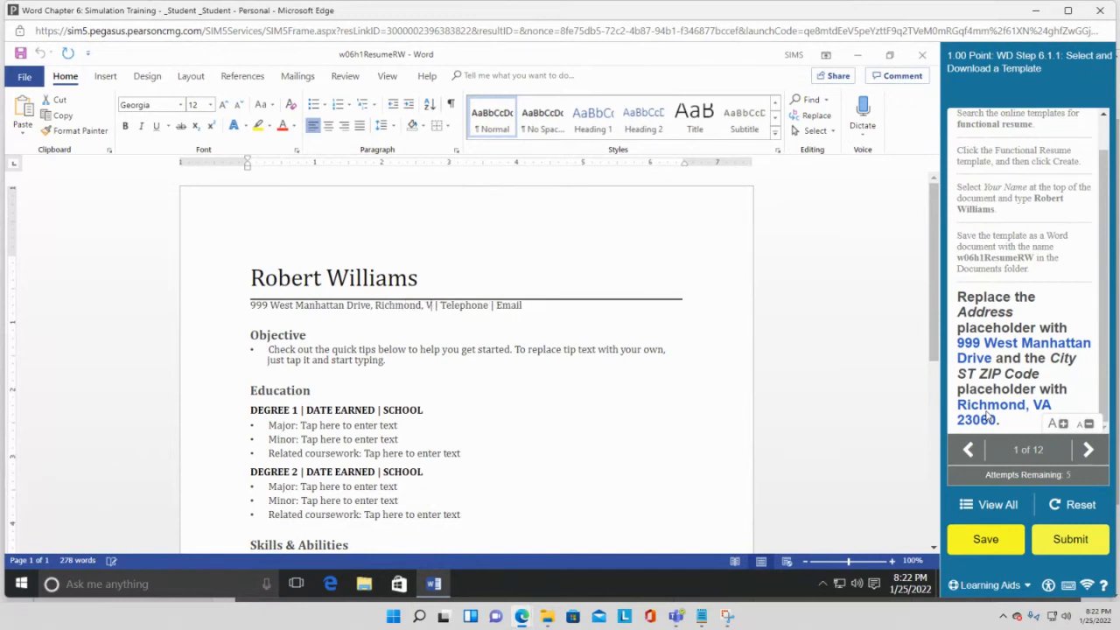
type("A 23060")
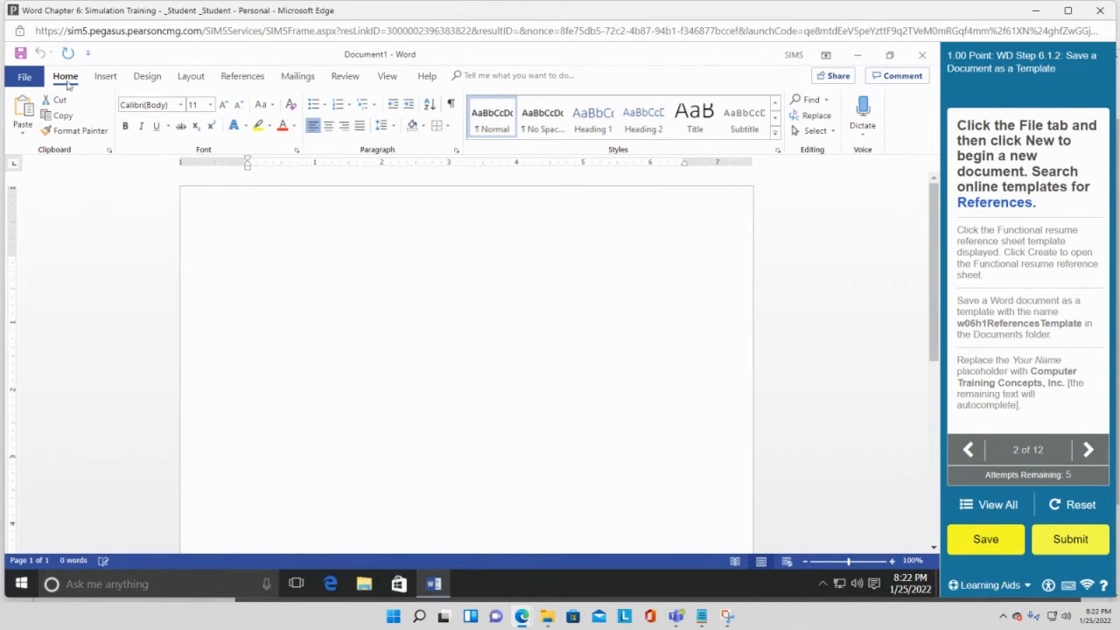
- Start a new document and search the online templates for References
left_click(25, 77)
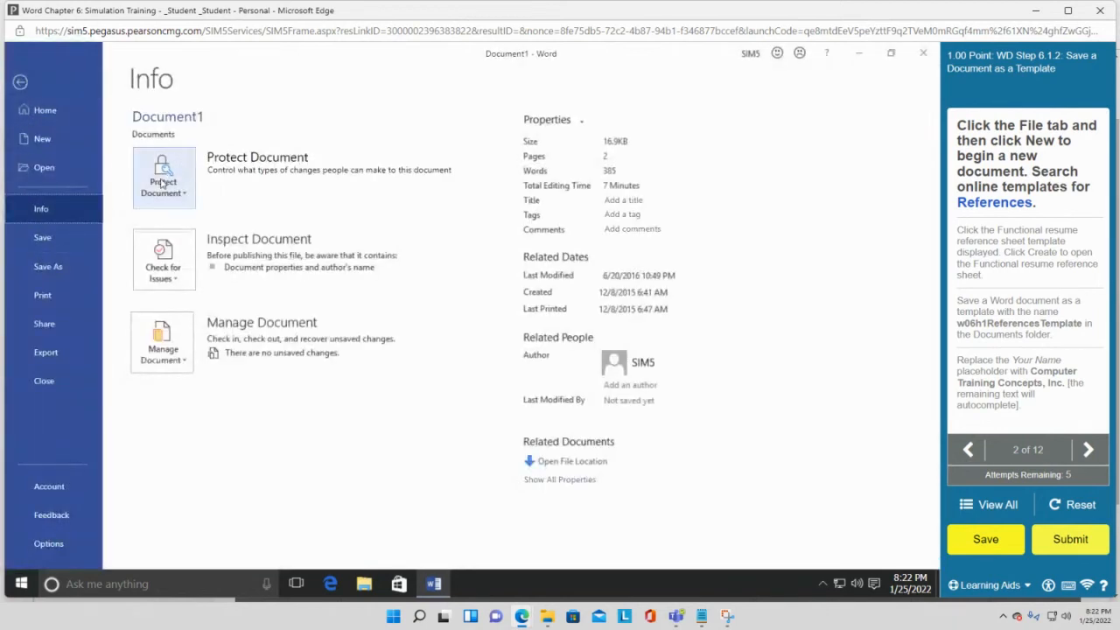
left_click(42, 139)
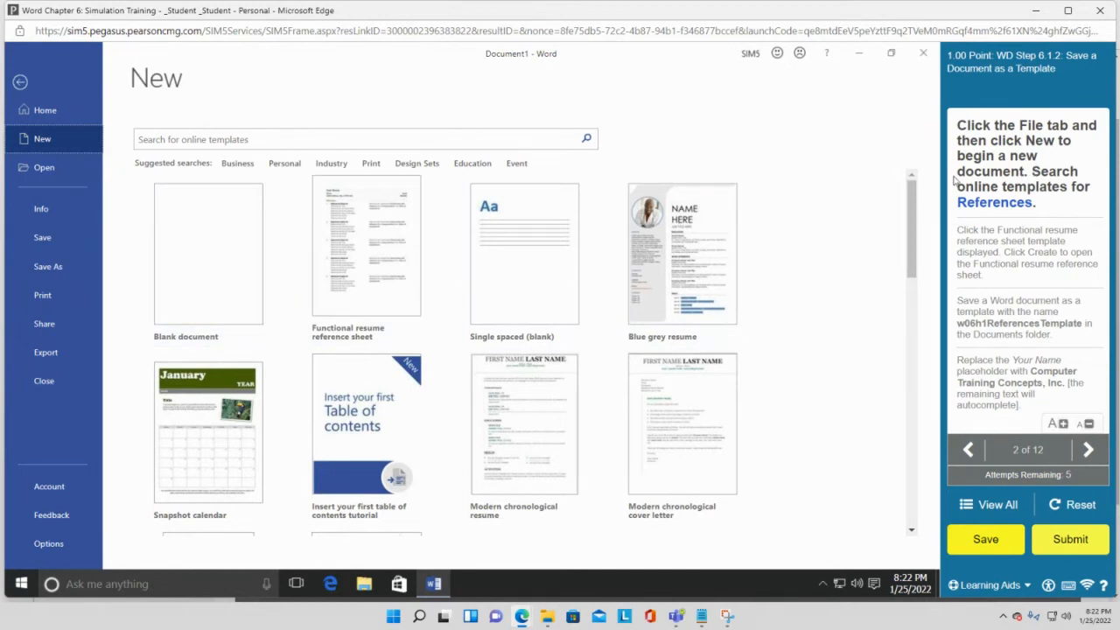
left_click(185, 138)
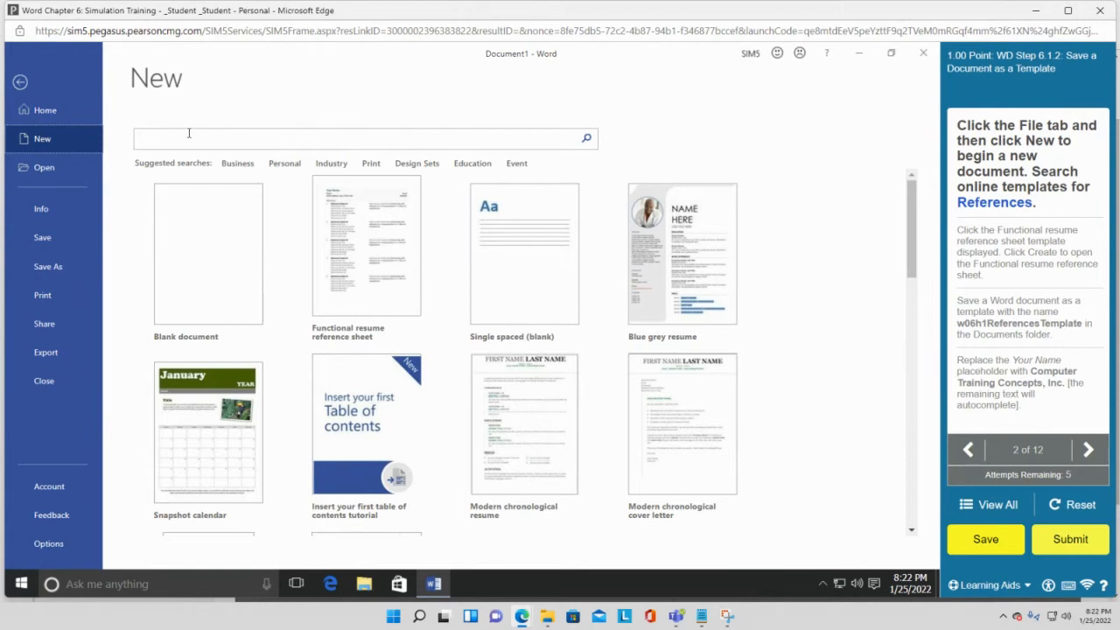
type("Reference")
key("BackSpace")
type("r")
left_click(588, 139)
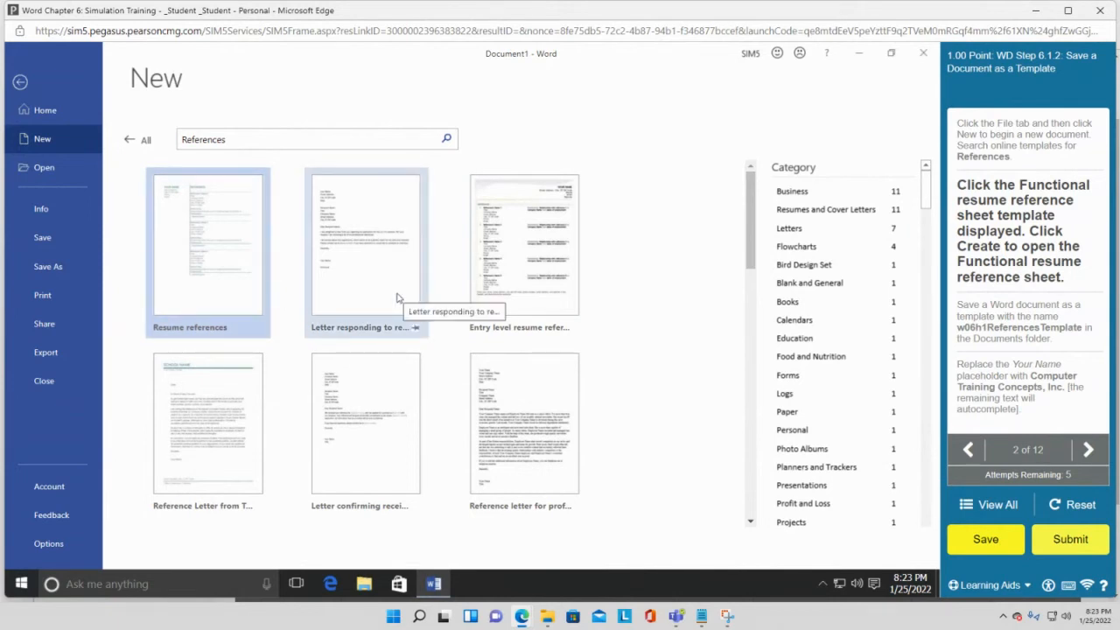
- Create a new document from the Functional resume reference sheet template in the search results
scroll(396, 298, "down", 3)
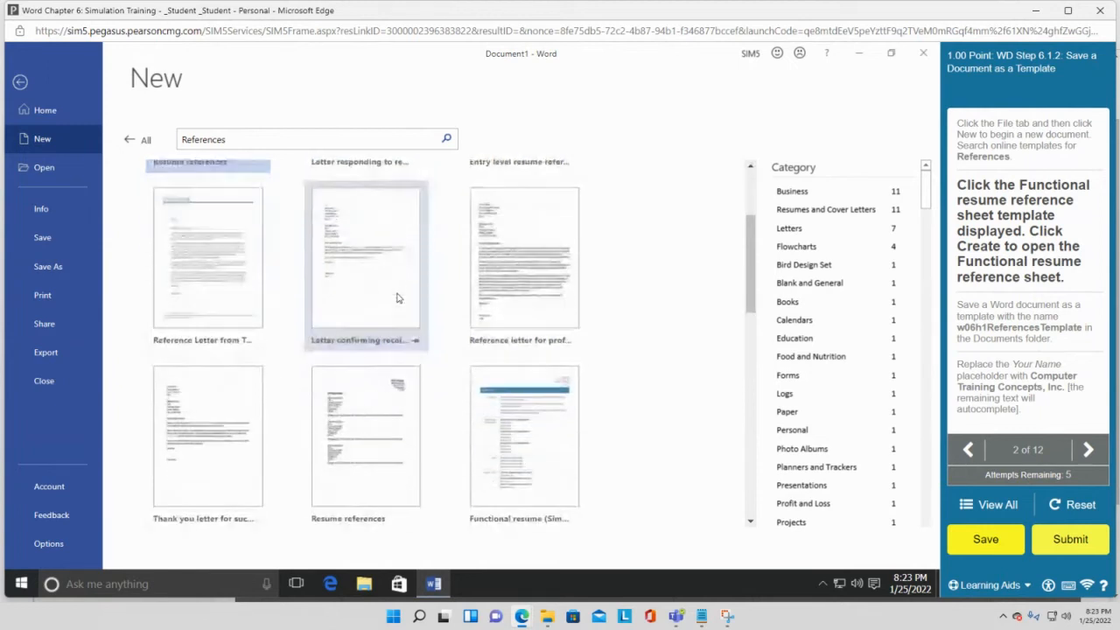
scroll(396, 299, "down", 2)
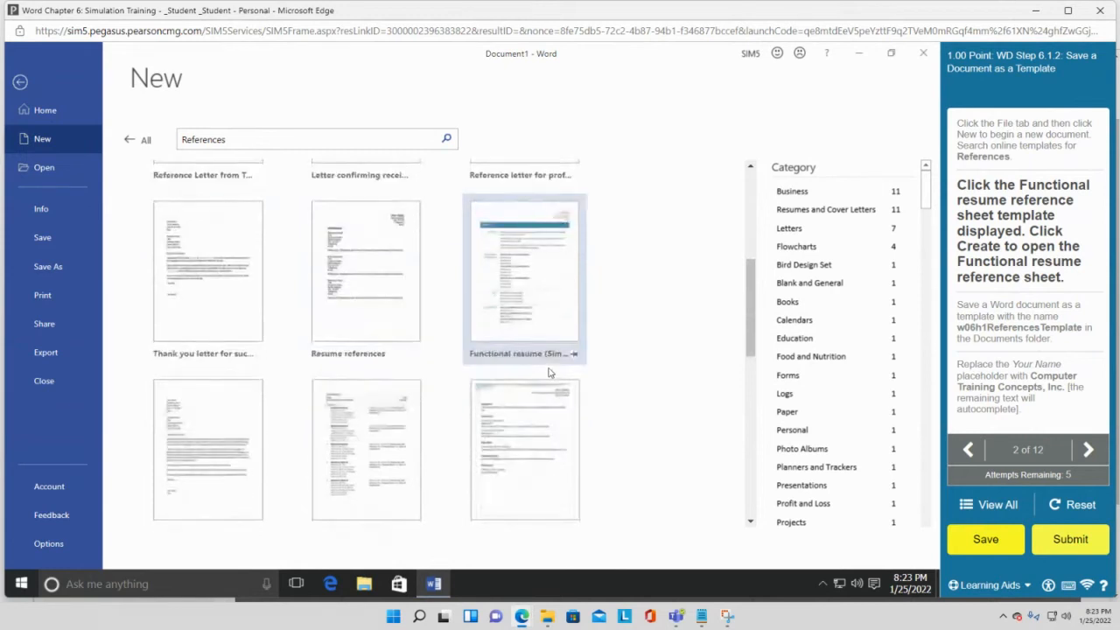
scroll(550, 372, "down", 2)
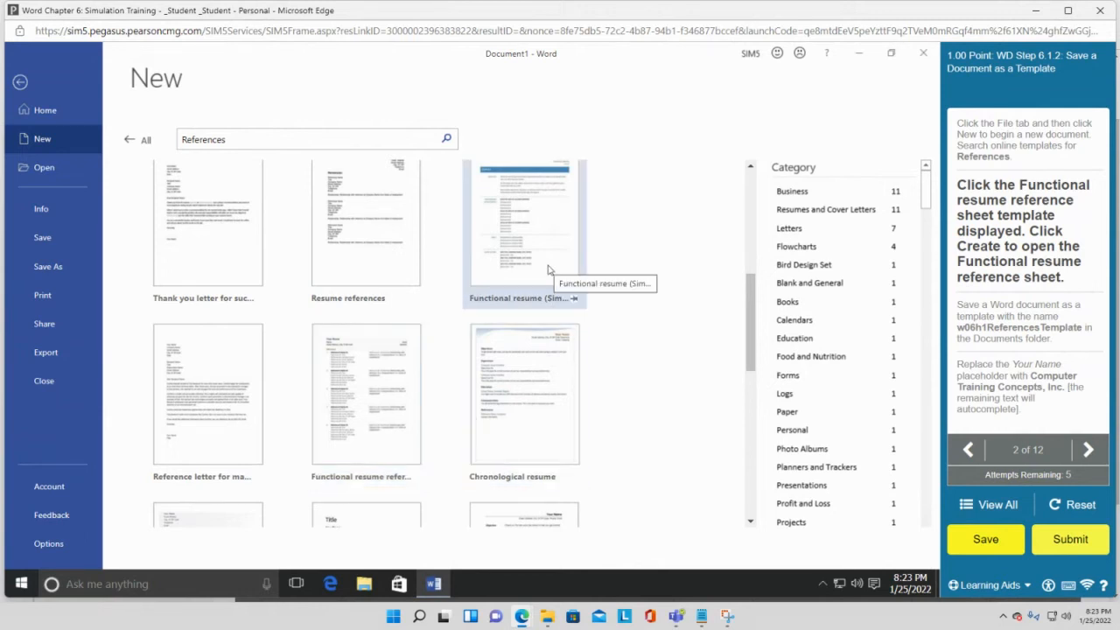
left_click(358, 402)
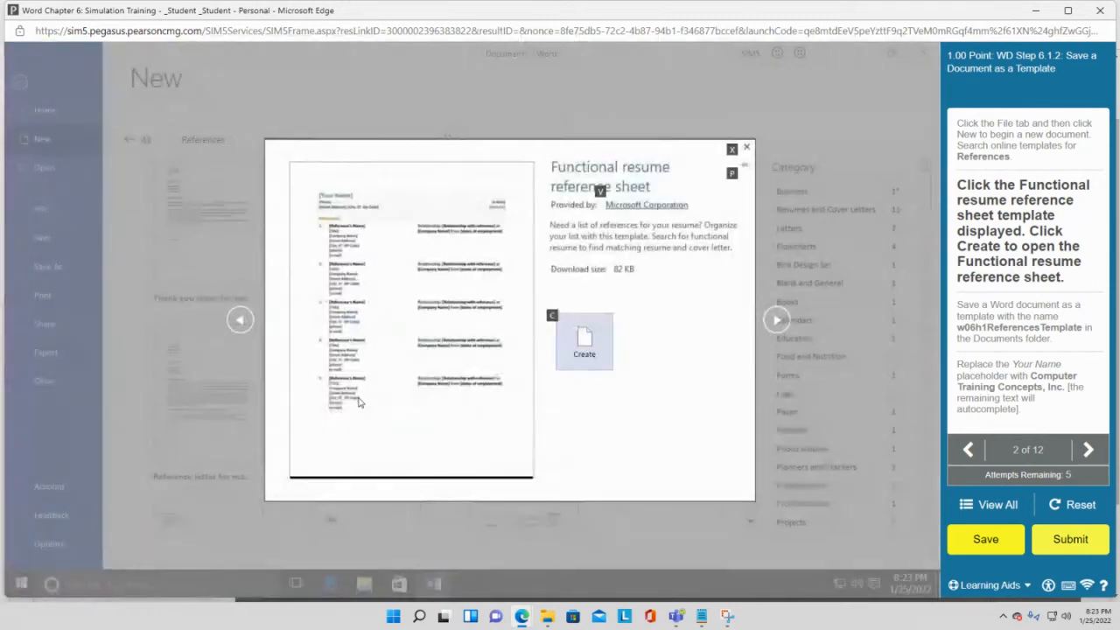
left_click(586, 343)
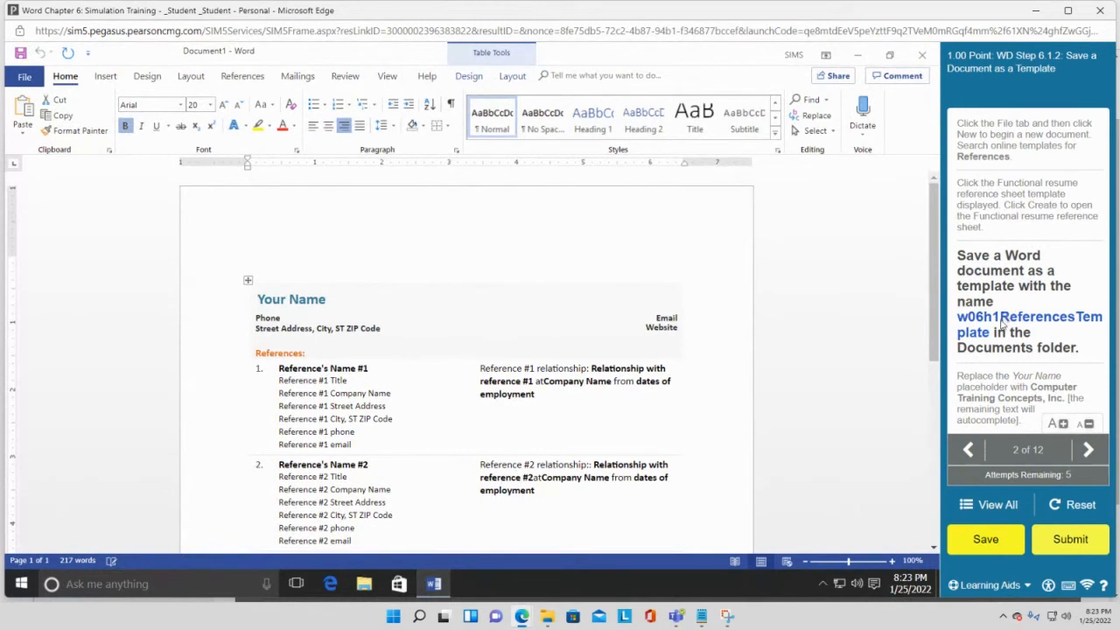
left_click(306, 298)
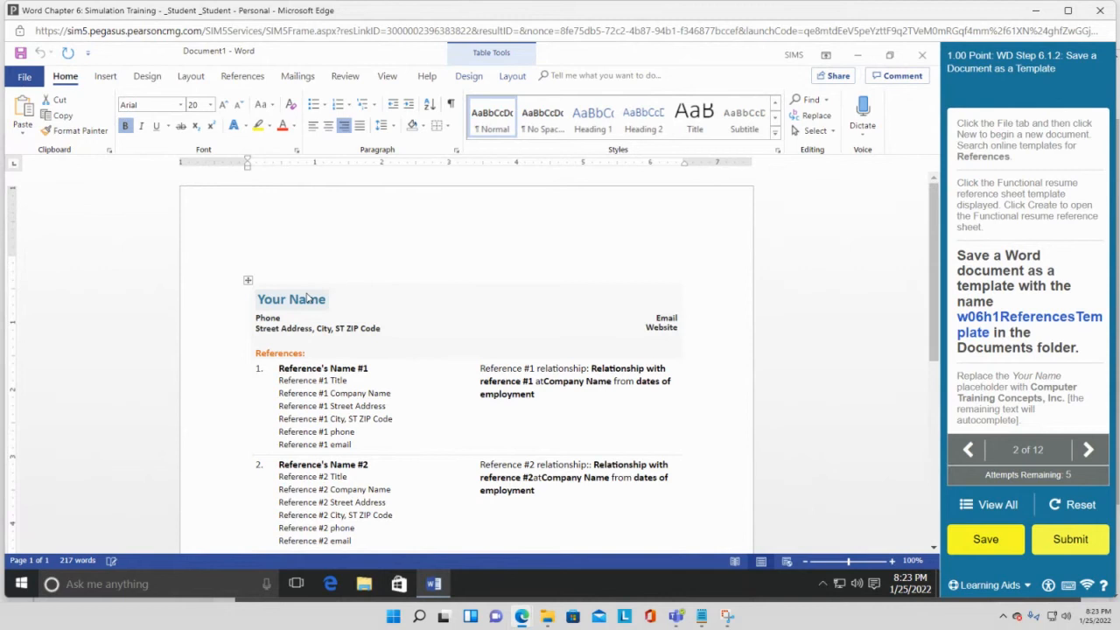
left_click(307, 298)
left_click(558, 383)
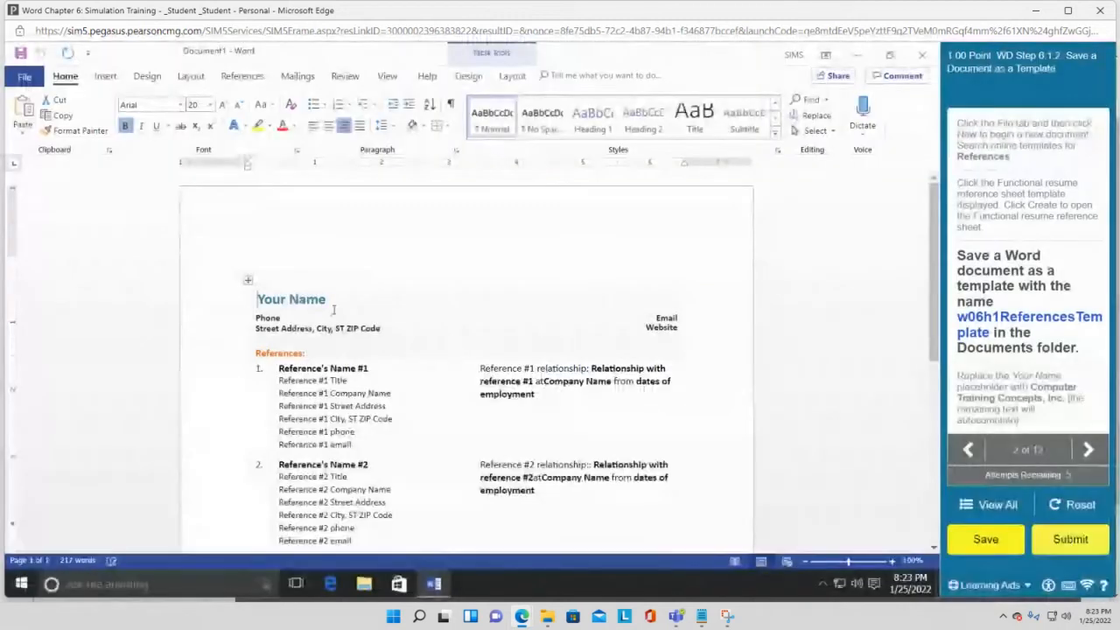
- Open the Save As options for the reference sheet with This PC as the location
left_click(24, 77)
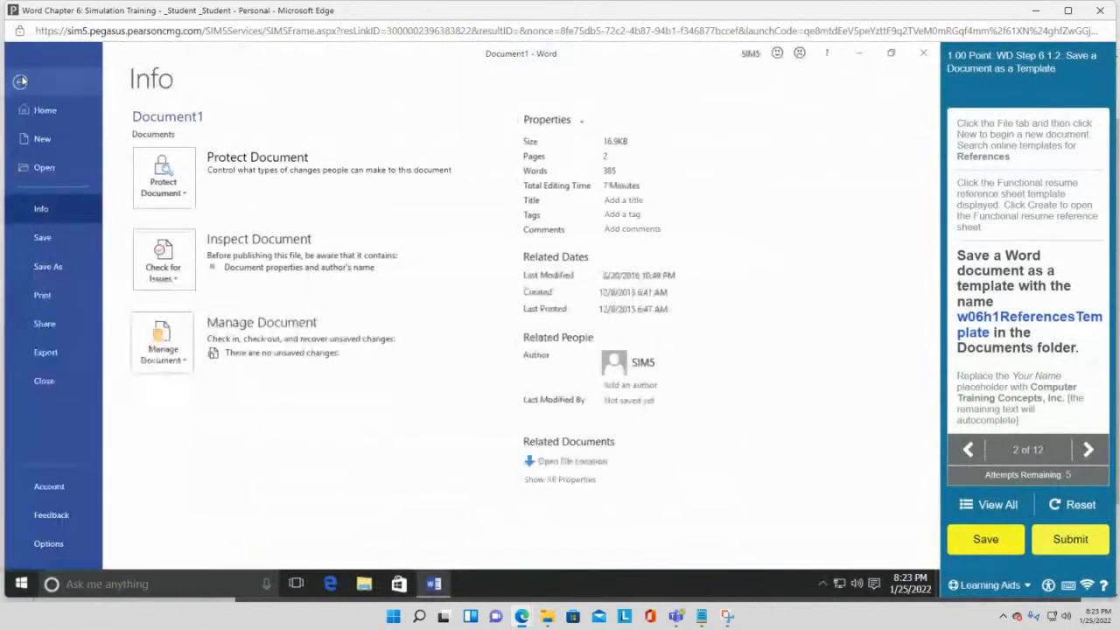
left_click(46, 267)
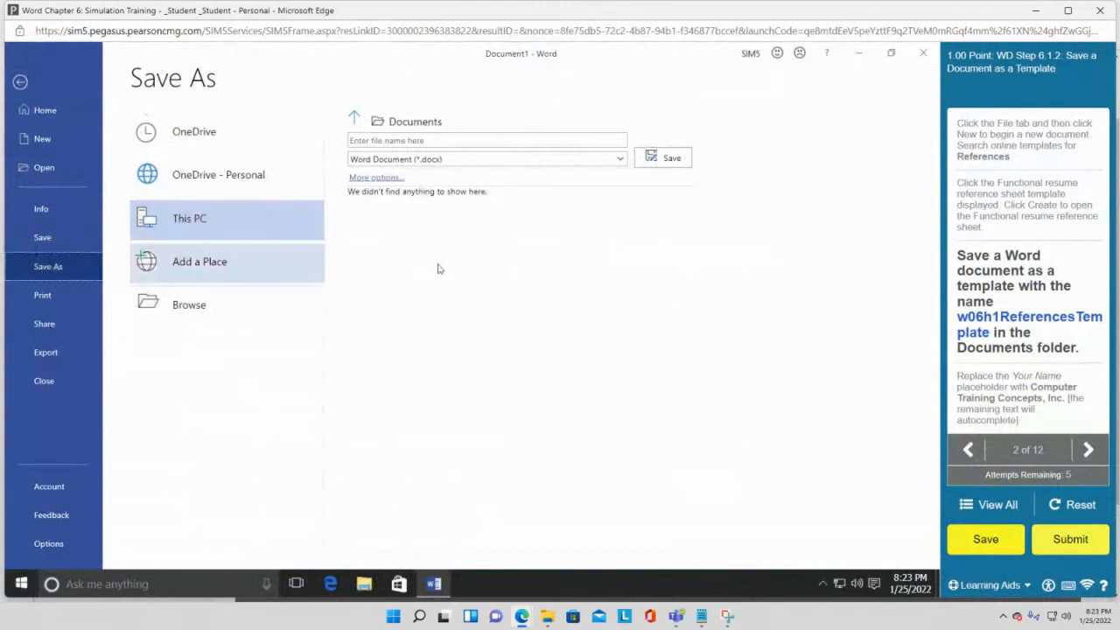
left_click(198, 217)
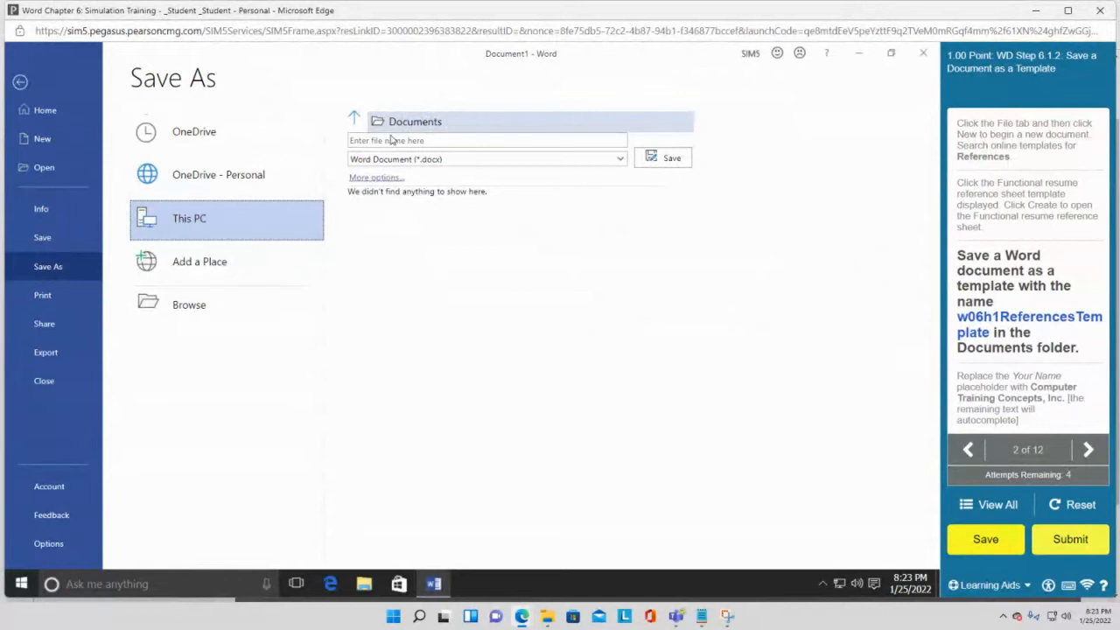
left_click(198, 225)
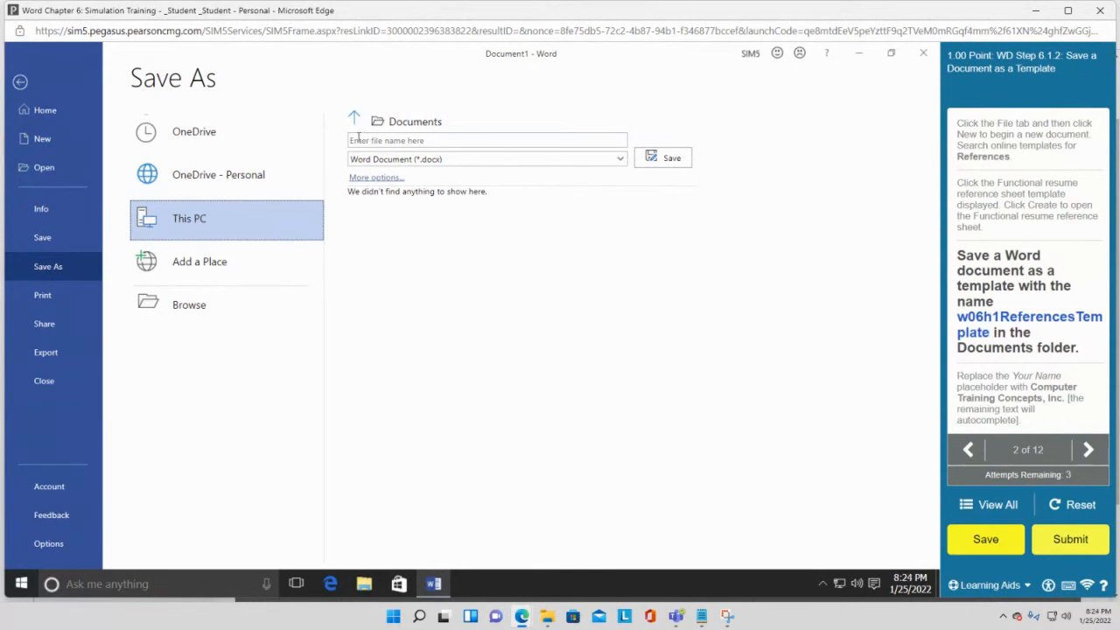
- Try to save the reference sheet directly in Documents under the name w06h1ReferencesTemplate
left_click(357, 140)
type("w06h1ReferencesTemplate")
left_click(665, 166)
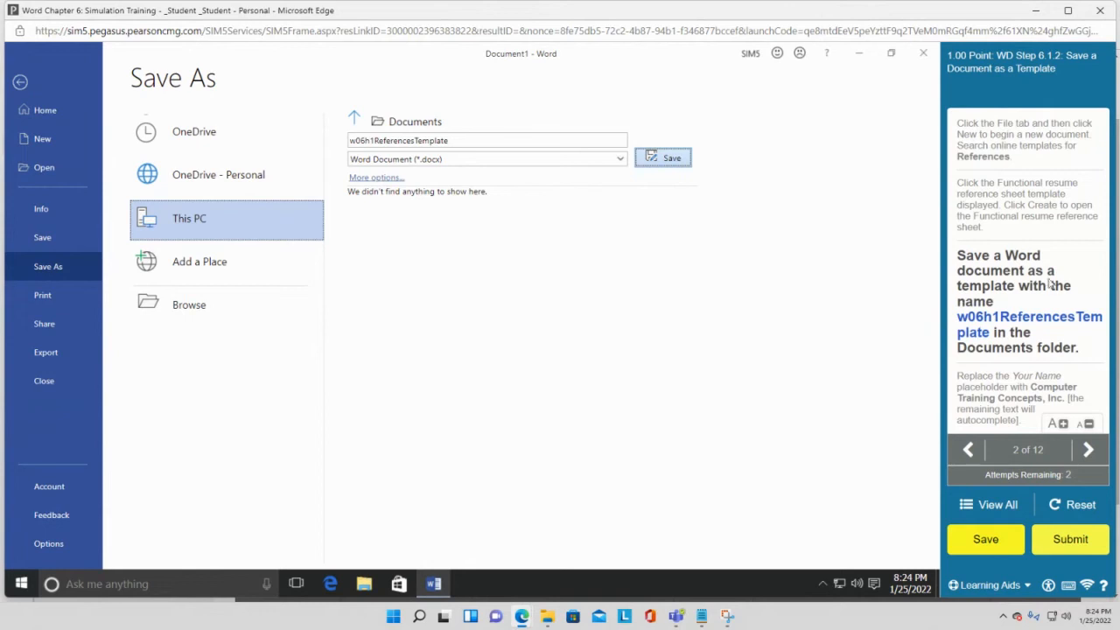
- Set the file type to Word Template (*.dotx) and try to save w06h1ReferencesTemplate again
left_click(620, 159)
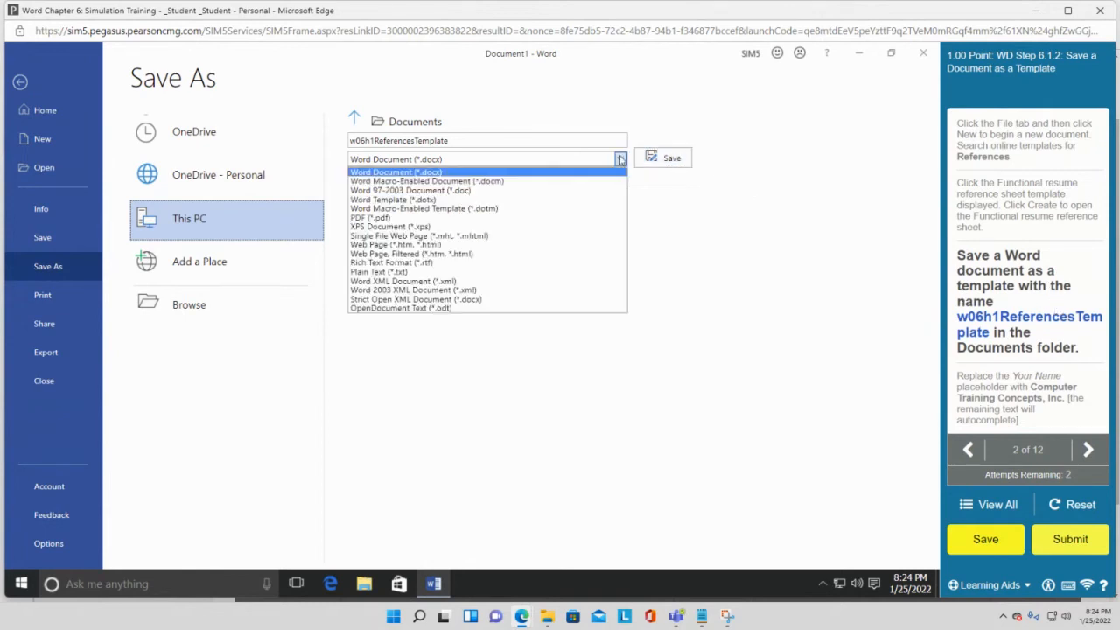
left_click(558, 201)
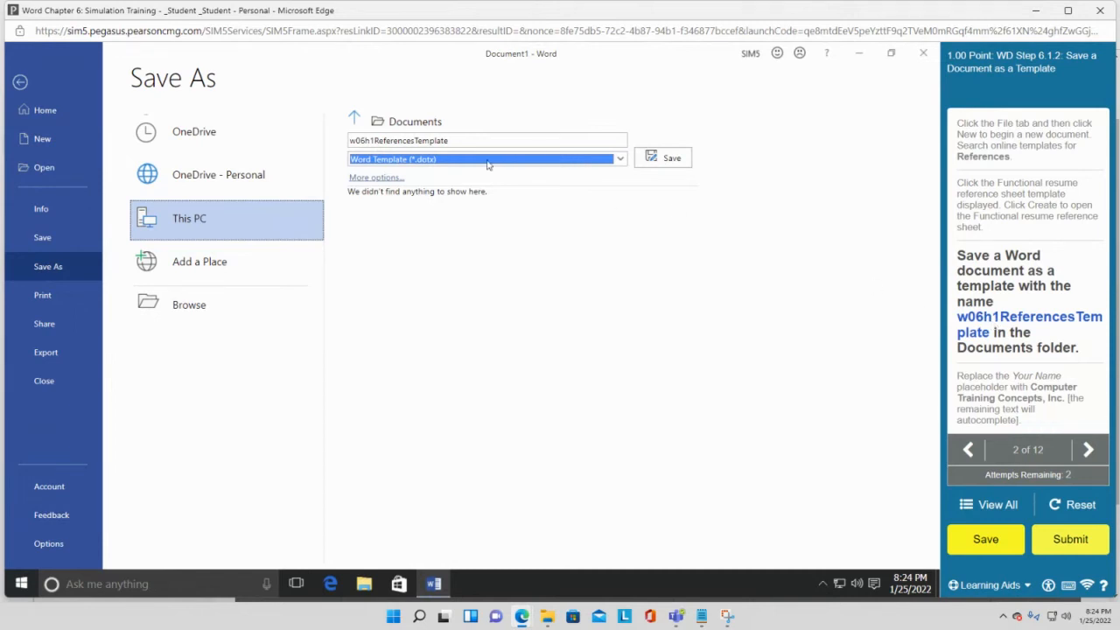
left_click(619, 159)
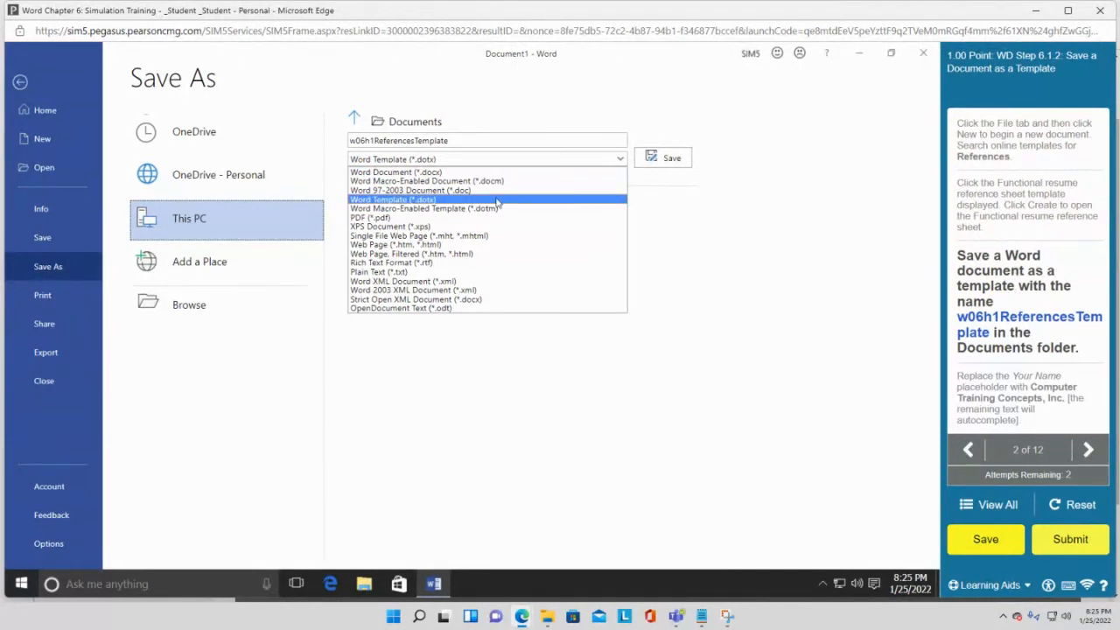
left_click(438, 200)
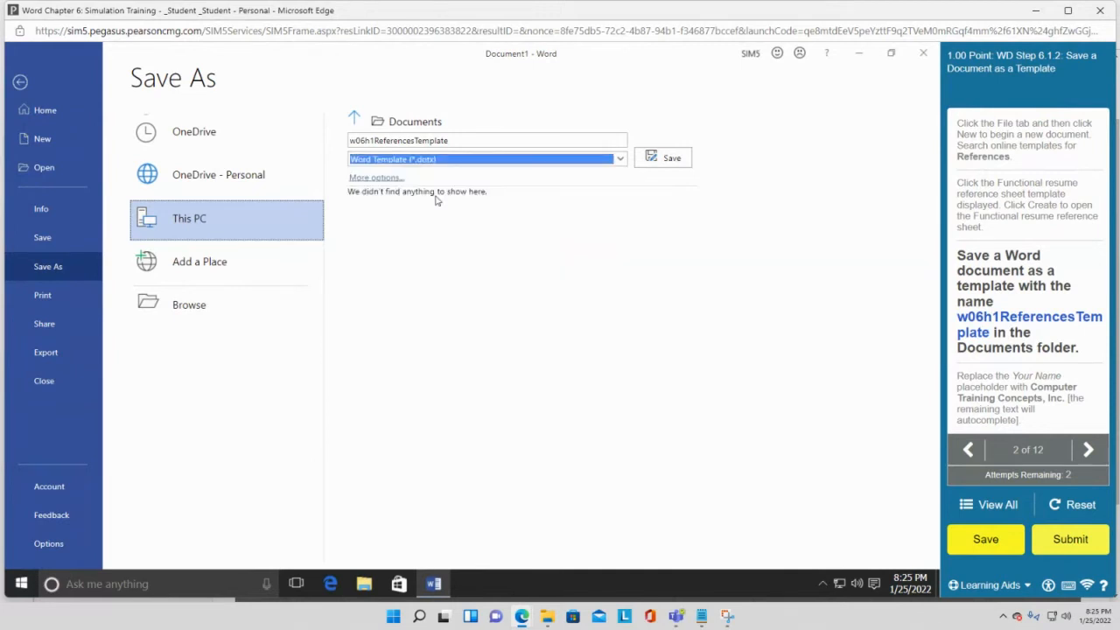
left_click(665, 158)
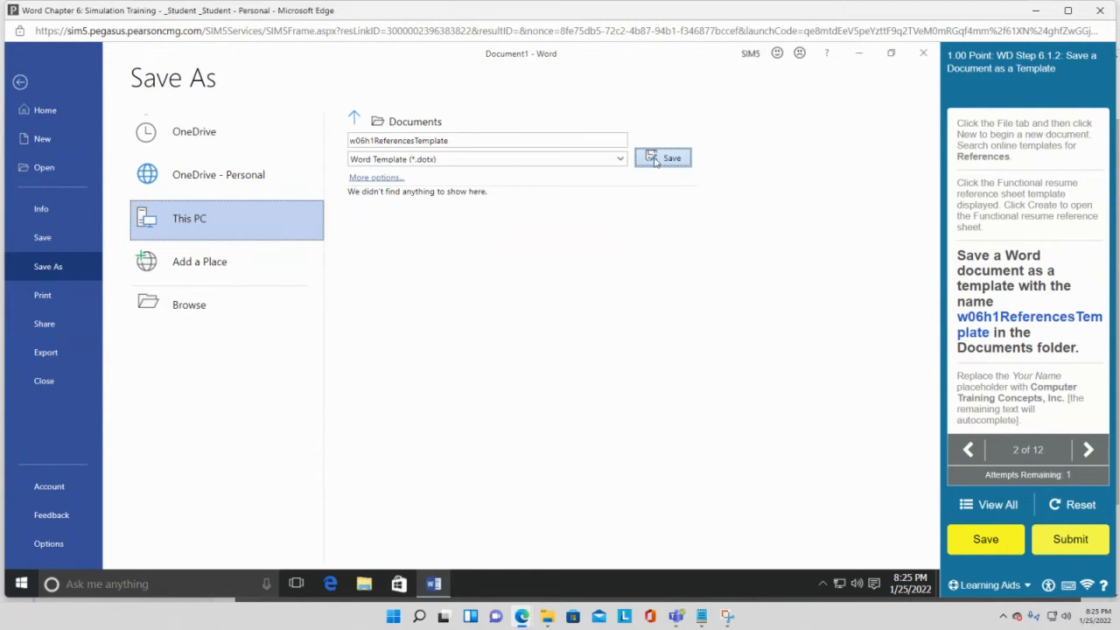
- Browse to the Documents folder under This PC and save the reference sheet there as w06h1ReferencesTemplate
left_click(186, 231)
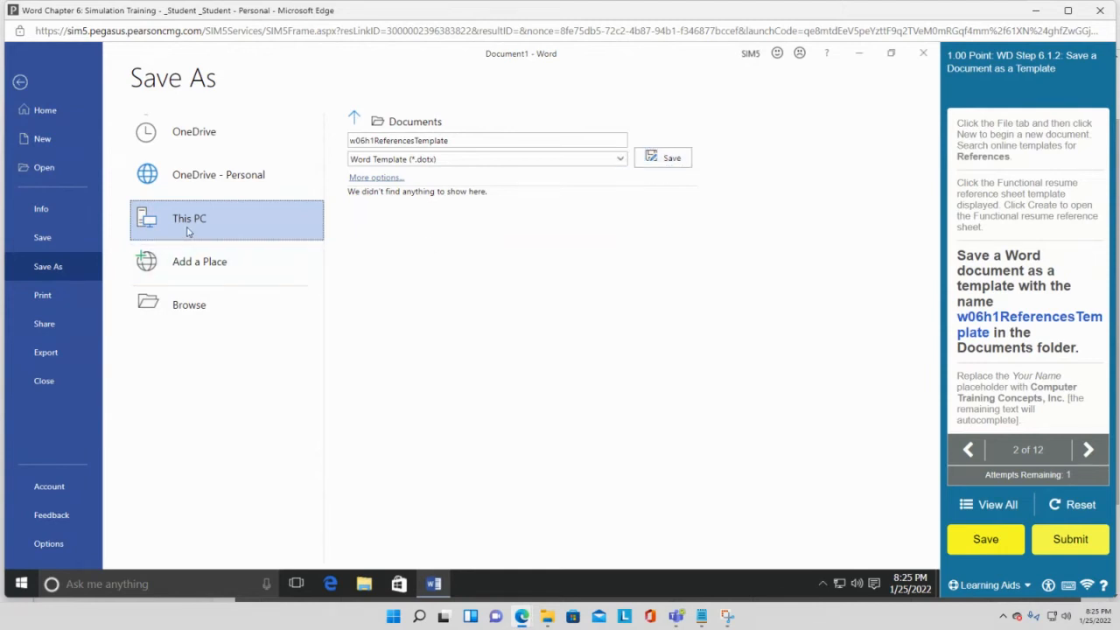
left_click(188, 306)
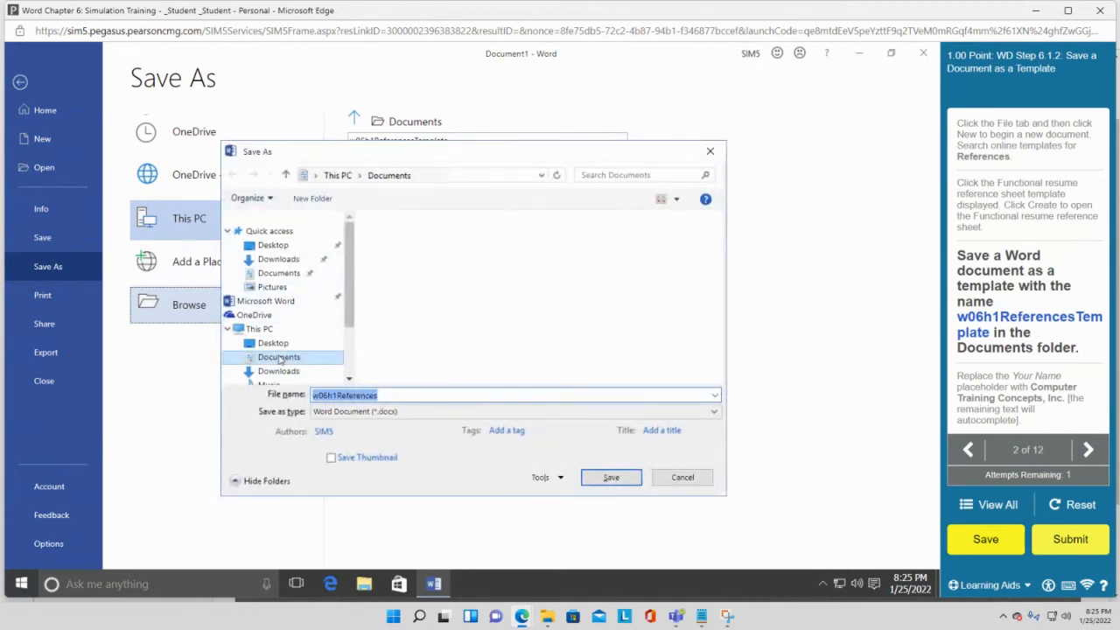
left_click(280, 358)
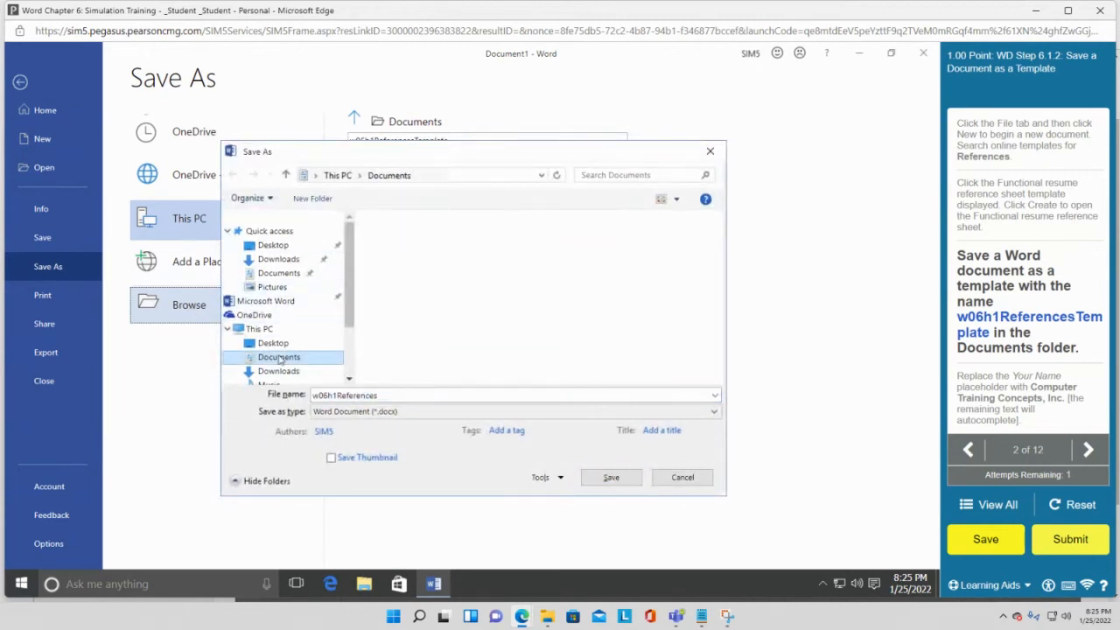
left_click(381, 398)
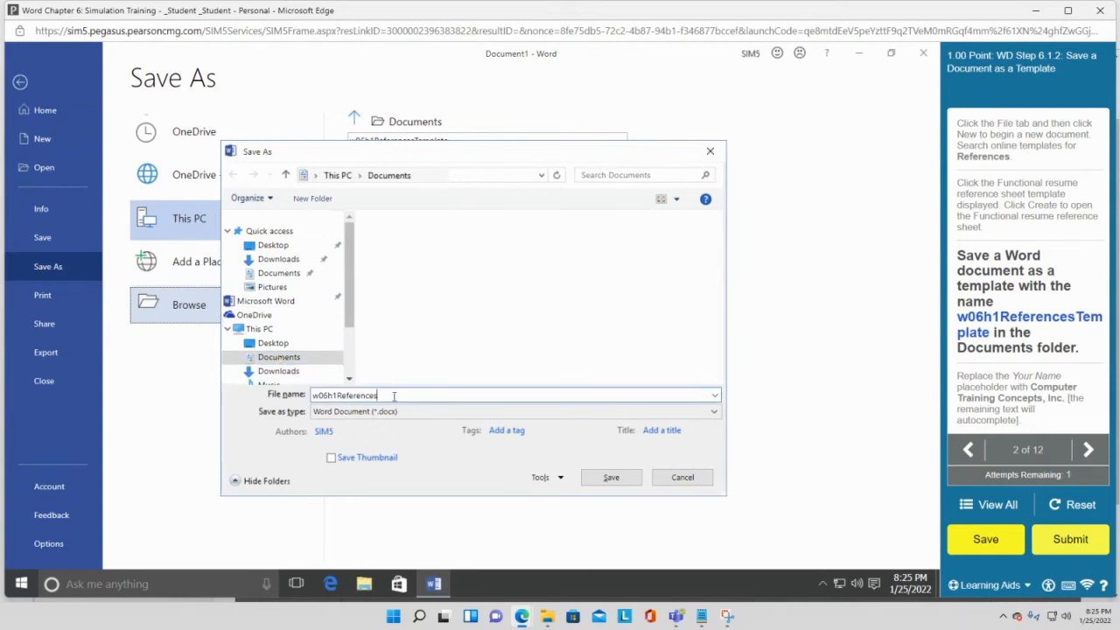
type("Template")
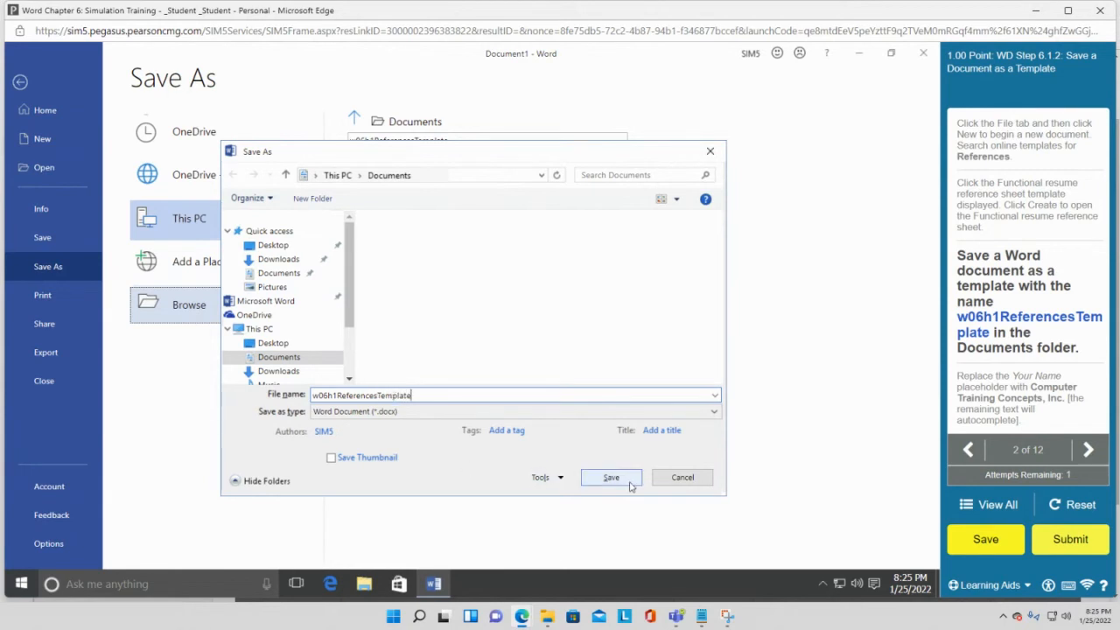
left_click(611, 479)
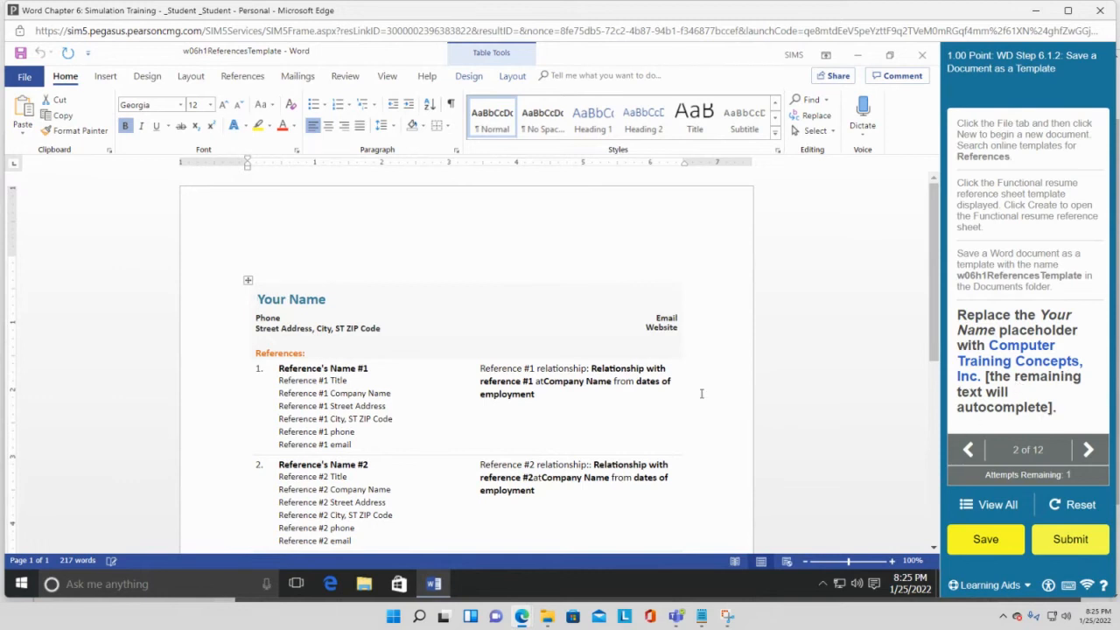
- Select the Your Name placeholder at the top of the reference sheet
left_click(262, 300)
left_click_drag(260, 301, 329, 301)
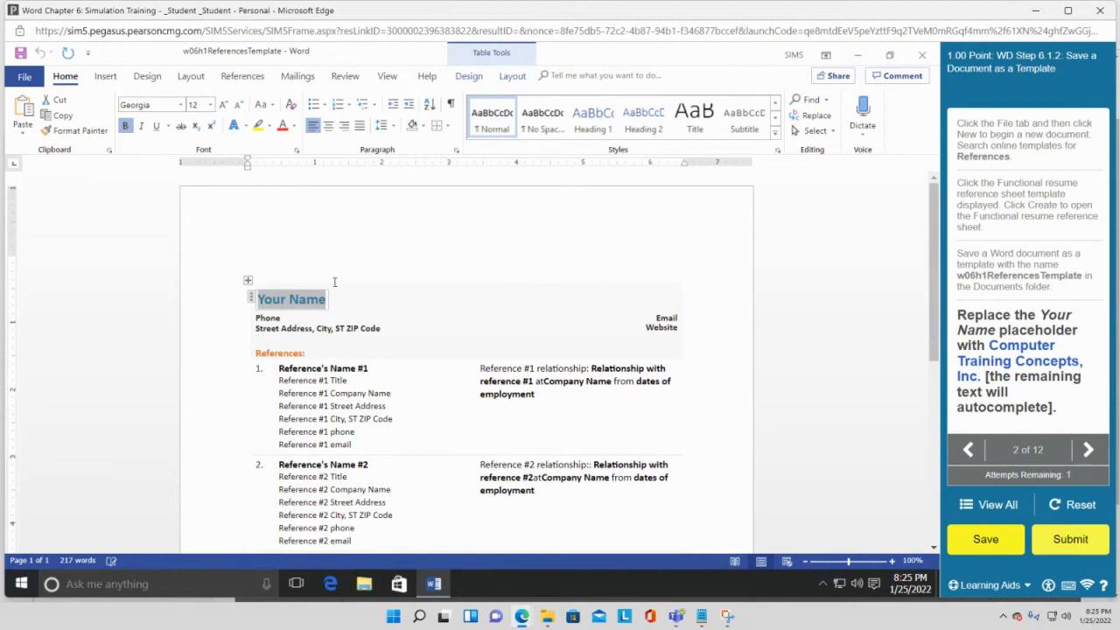
- Replace the Your Name placeholder in the document heading with "Computer Training Concepts, Inc."
type("Computer ")
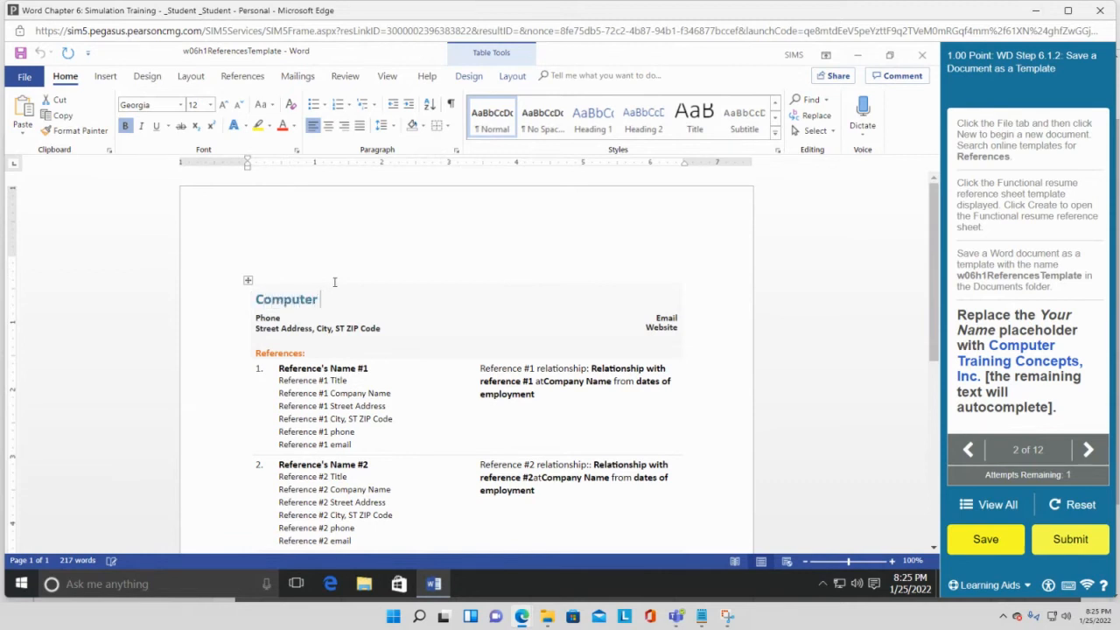
type("Training Concept")
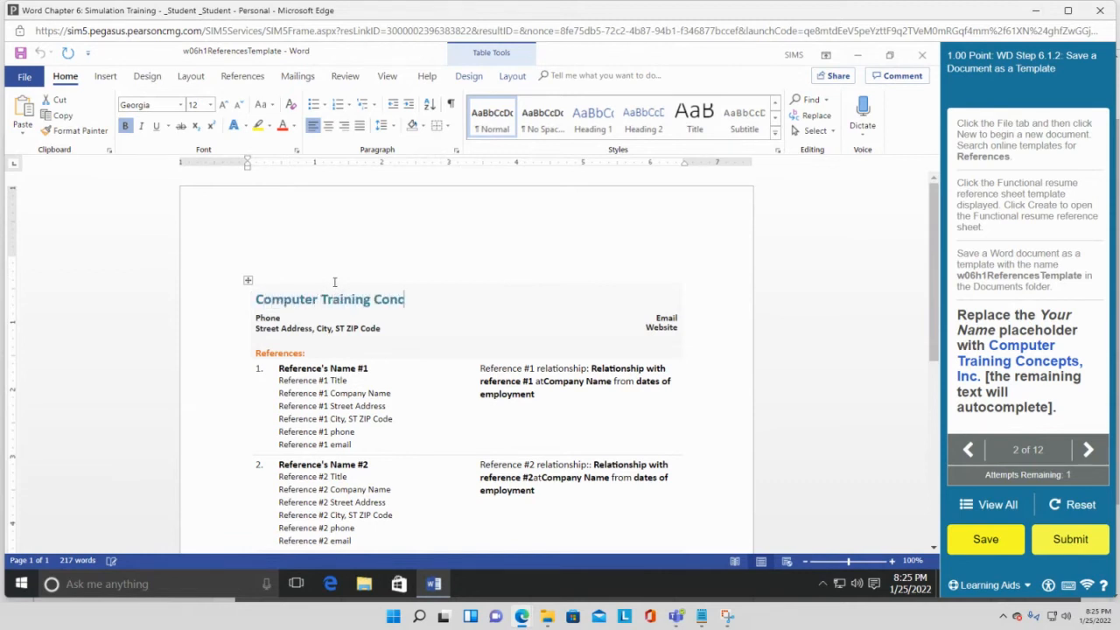
type("s, Inc.")
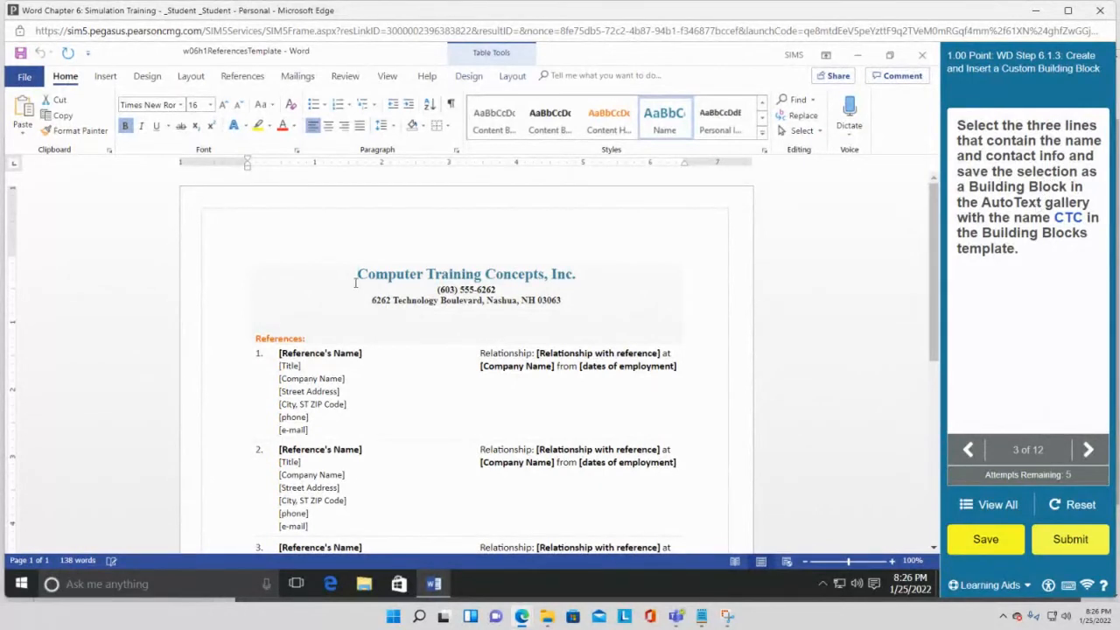
- Select the three company name and contact lines and start saving the selection to the AutoText gallery
left_click_drag(356, 274, 571, 306)
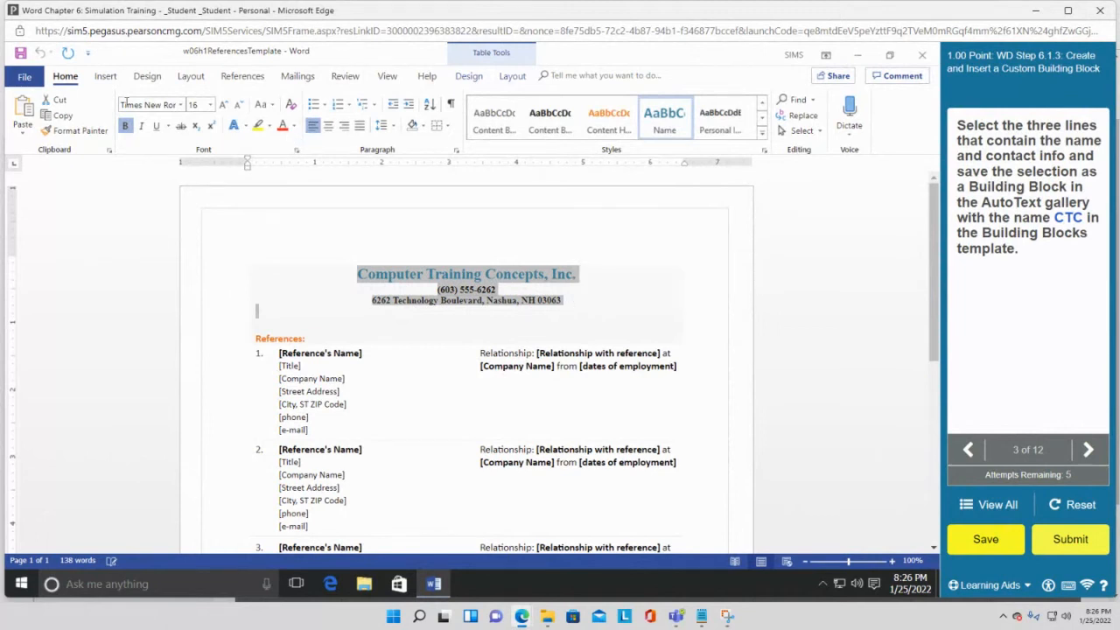
left_click(101, 79)
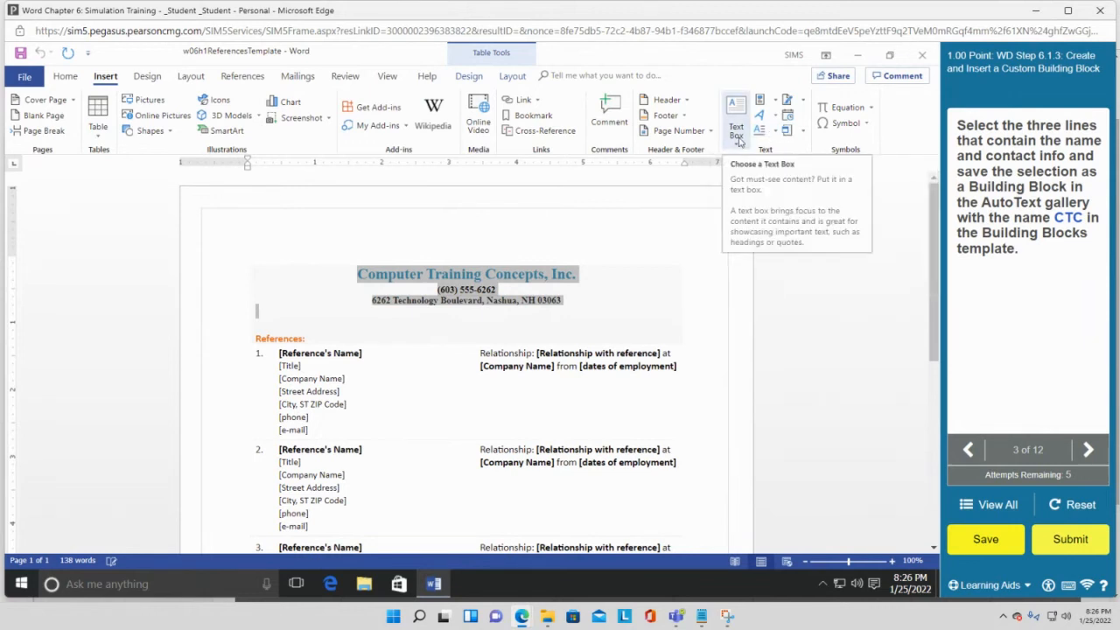
left_click(776, 102)
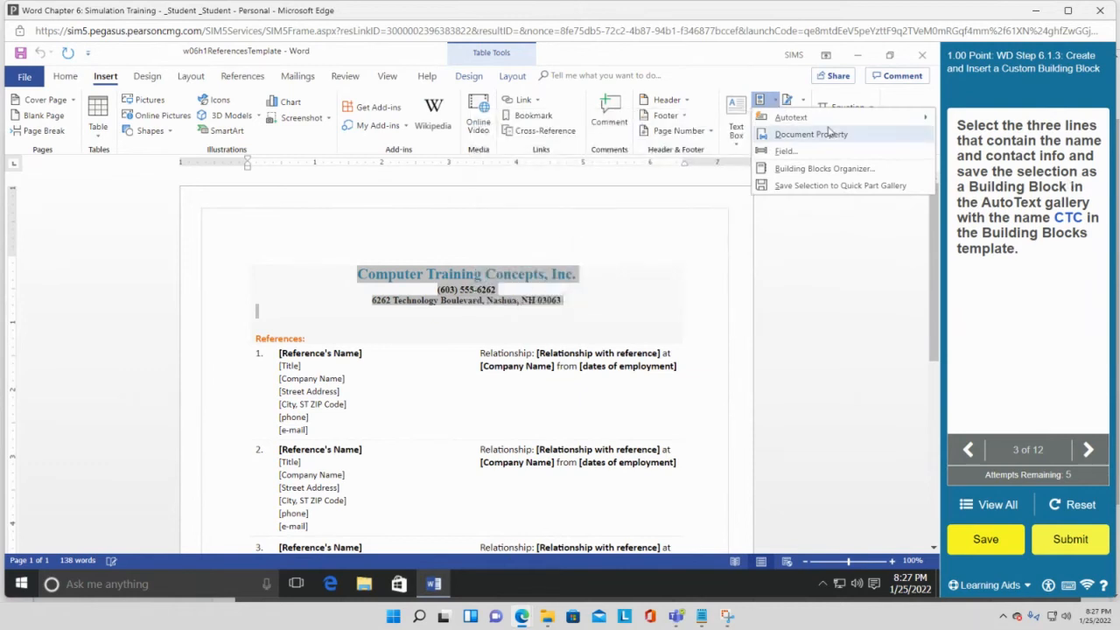
mouse_move(770, 117)
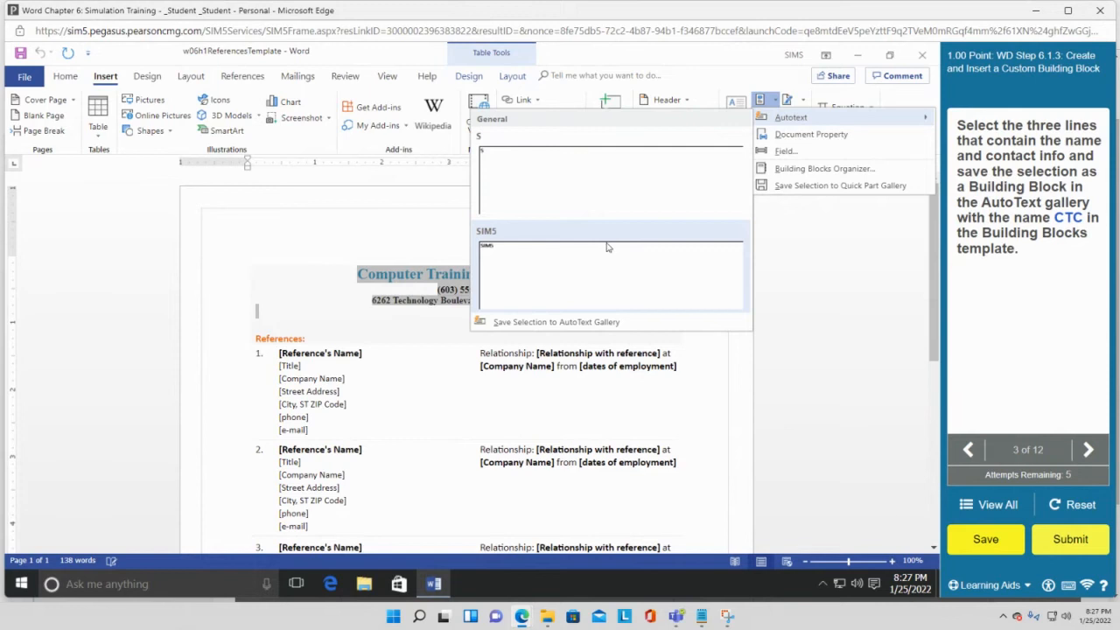
left_click(573, 322)
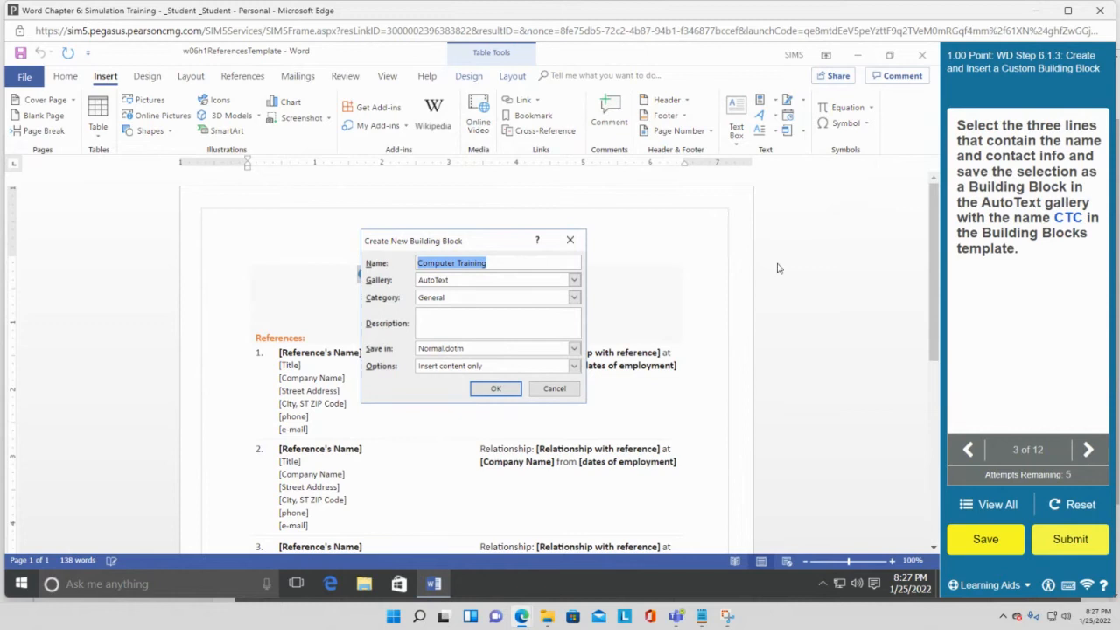
- Name the new building block CTC, save it in Building Blocks.dotx, and create it
type("CTC")
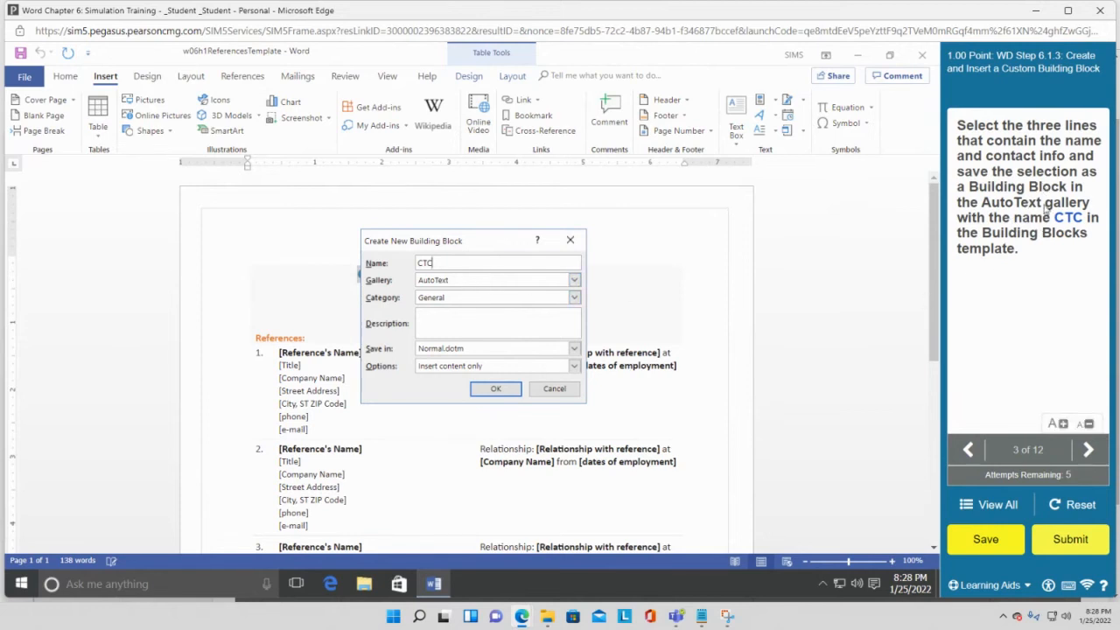
left_click(573, 299)
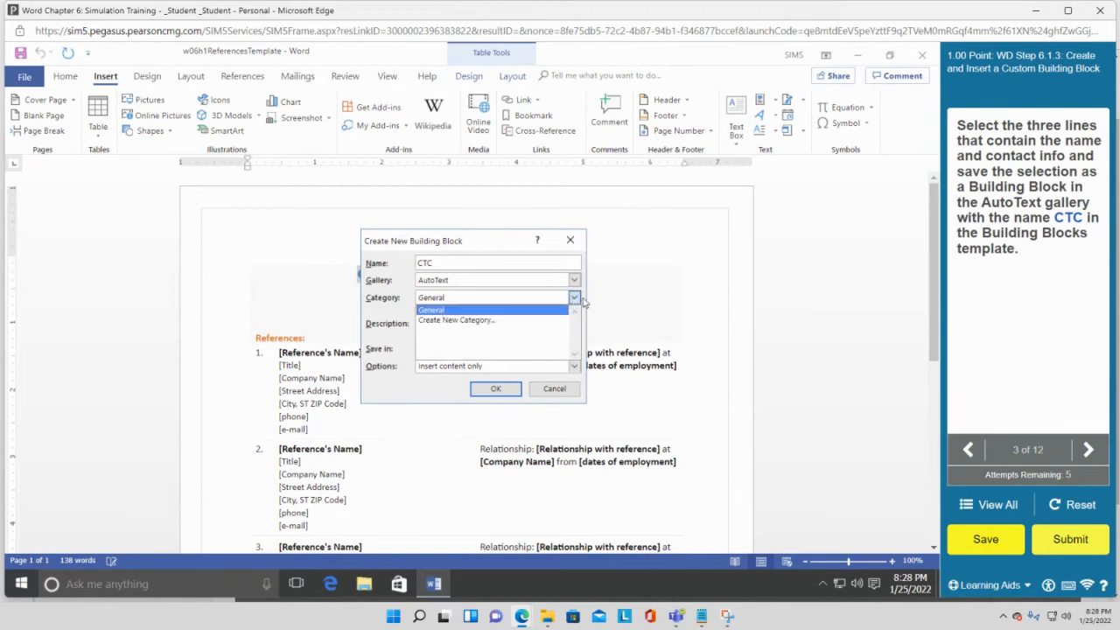
left_click(591, 302)
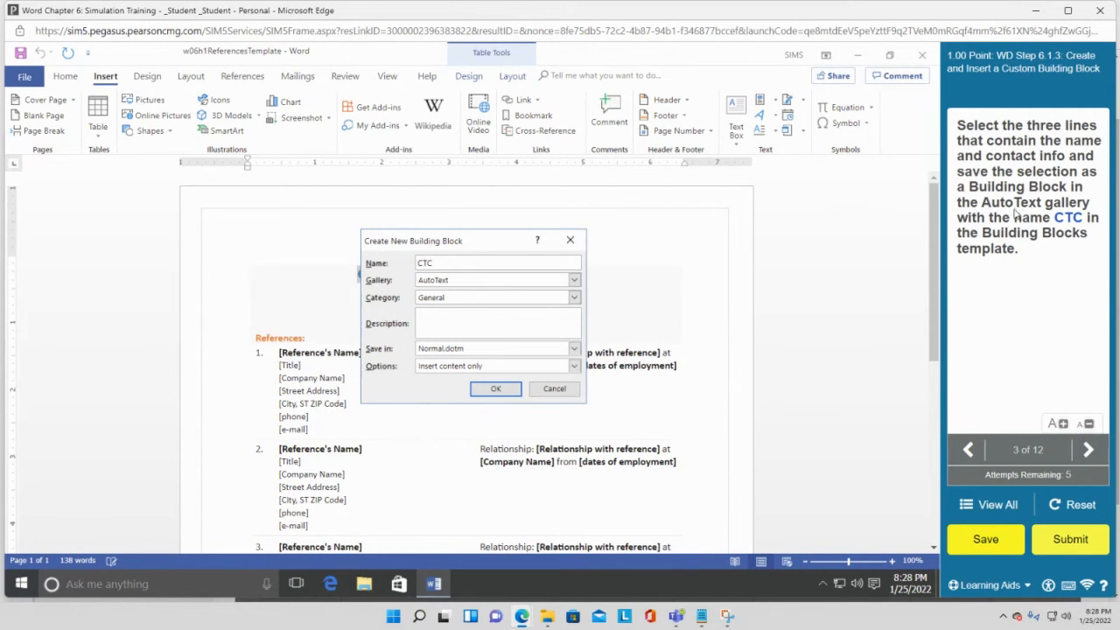
left_click(573, 349)
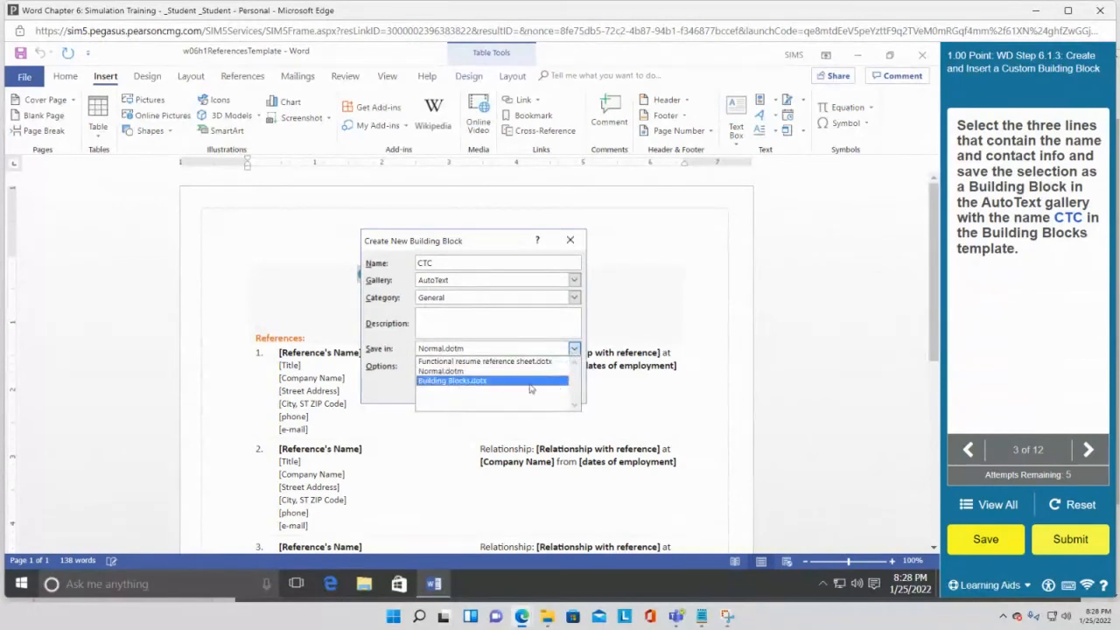
left_click(488, 382)
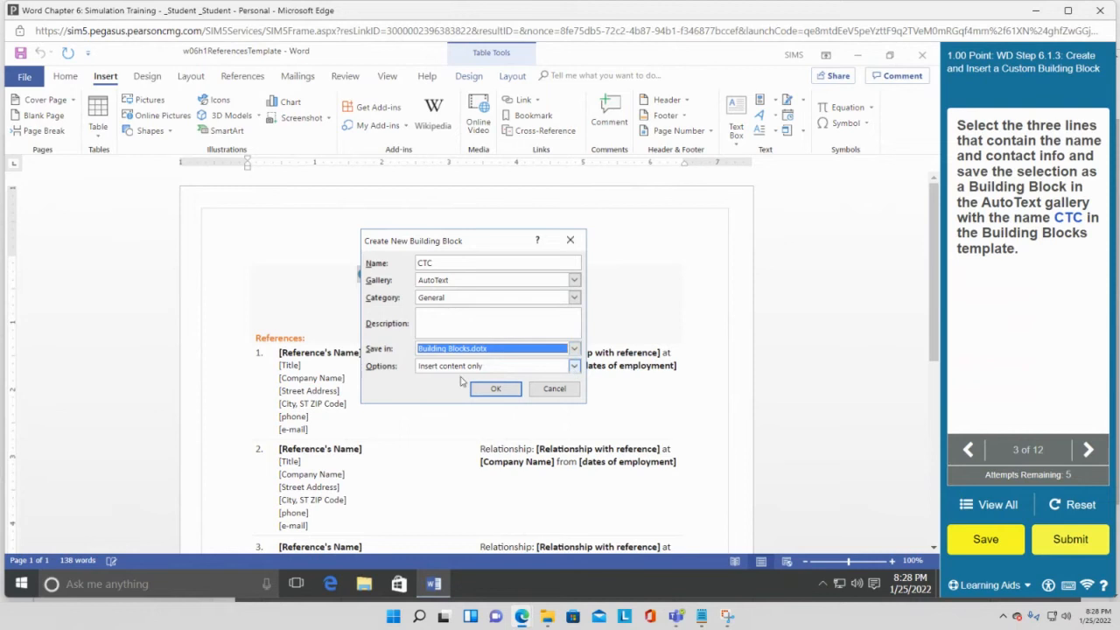
left_click(490, 389)
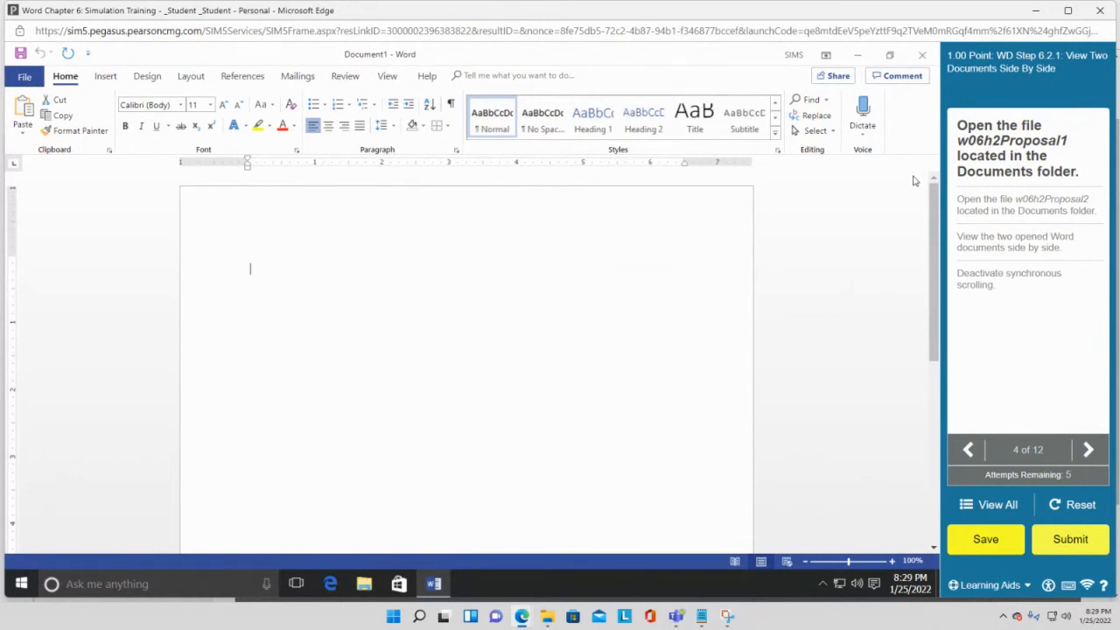
- Submit the incomplete Word Chapter 6 simulation training for grading
left_click(1099, 13)
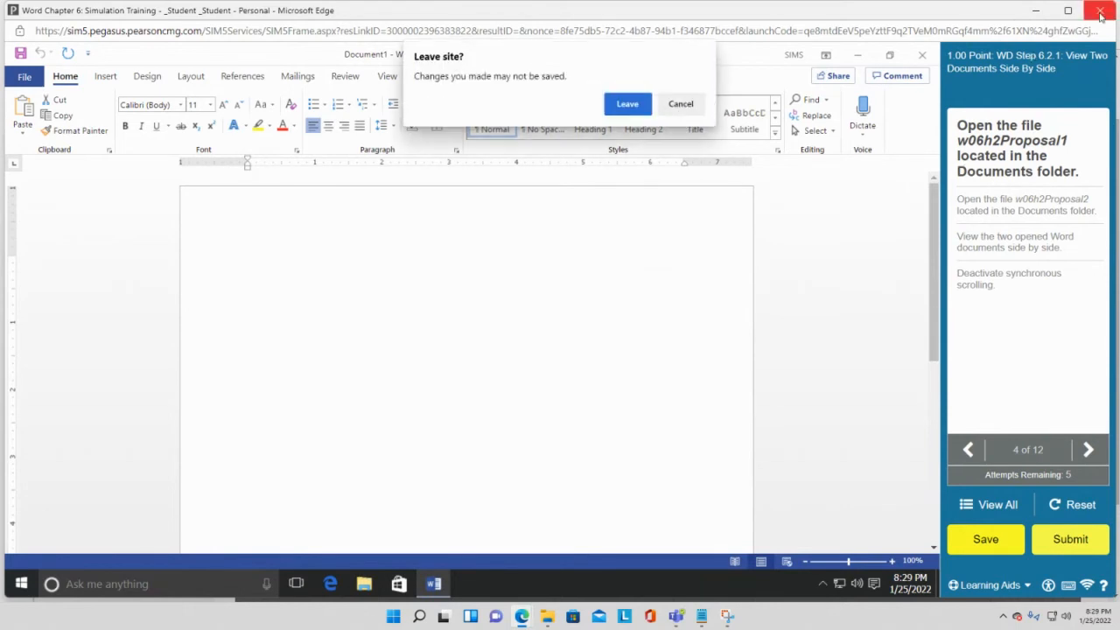
left_click(684, 104)
left_click(1071, 538)
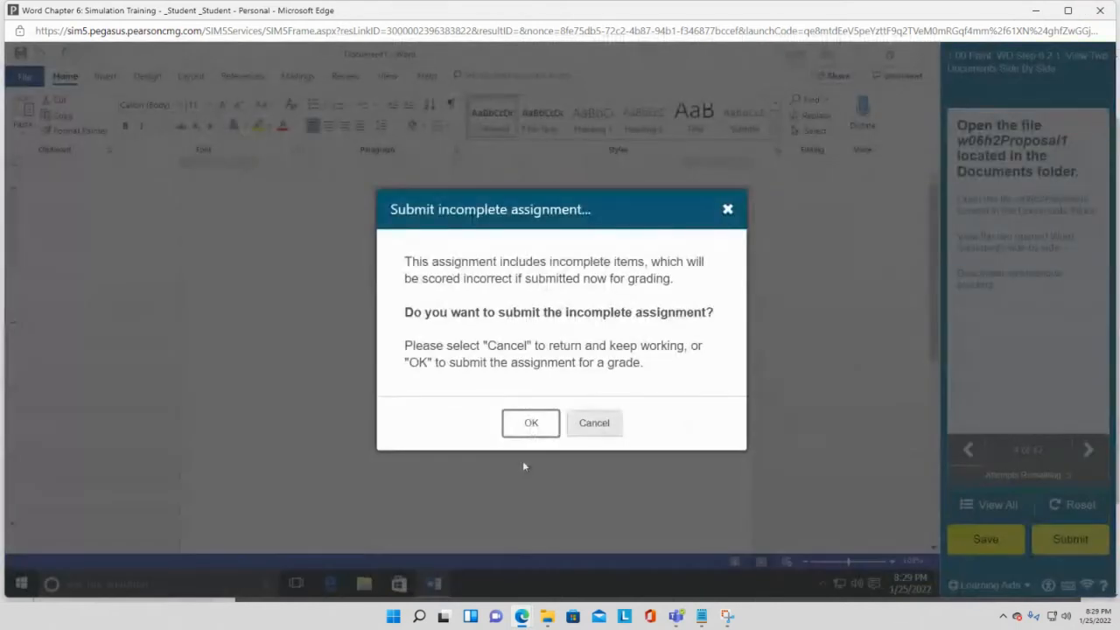
left_click(529, 427)
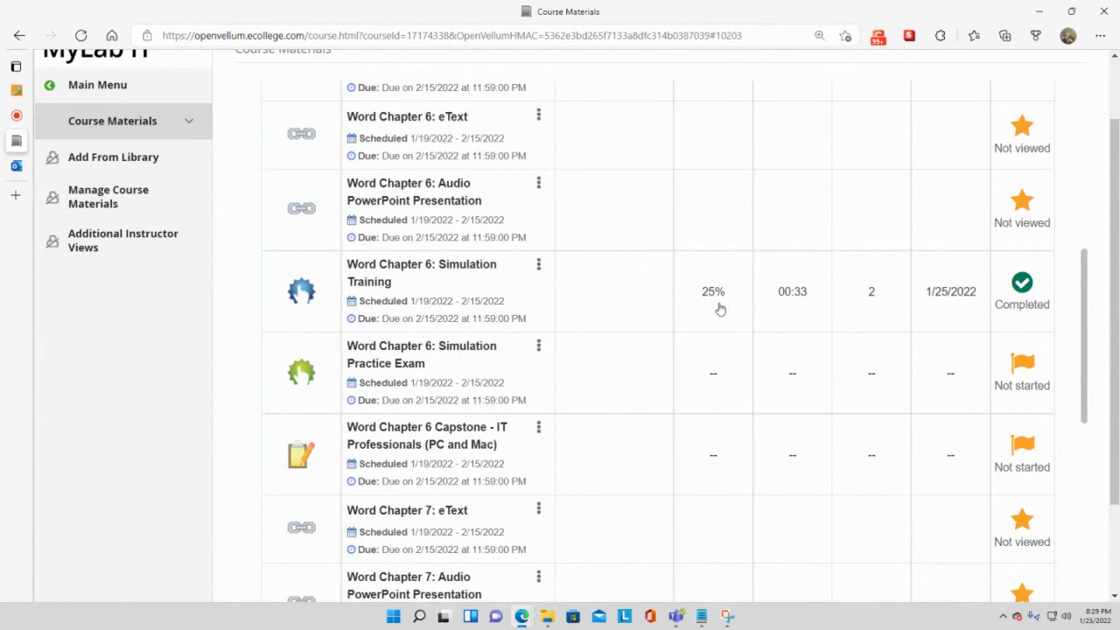
- Open the Word Chapter 7: Simulation Training from the course materials and display the formatting marks in the invoice document
scroll(525, 385, "down", 2)
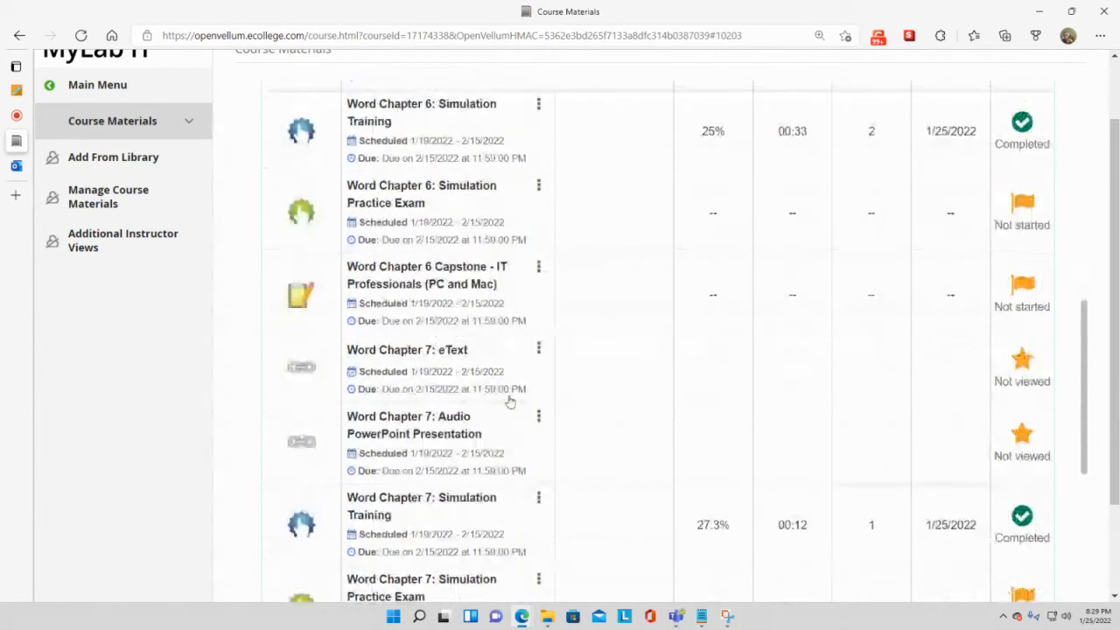
left_click(443, 497)
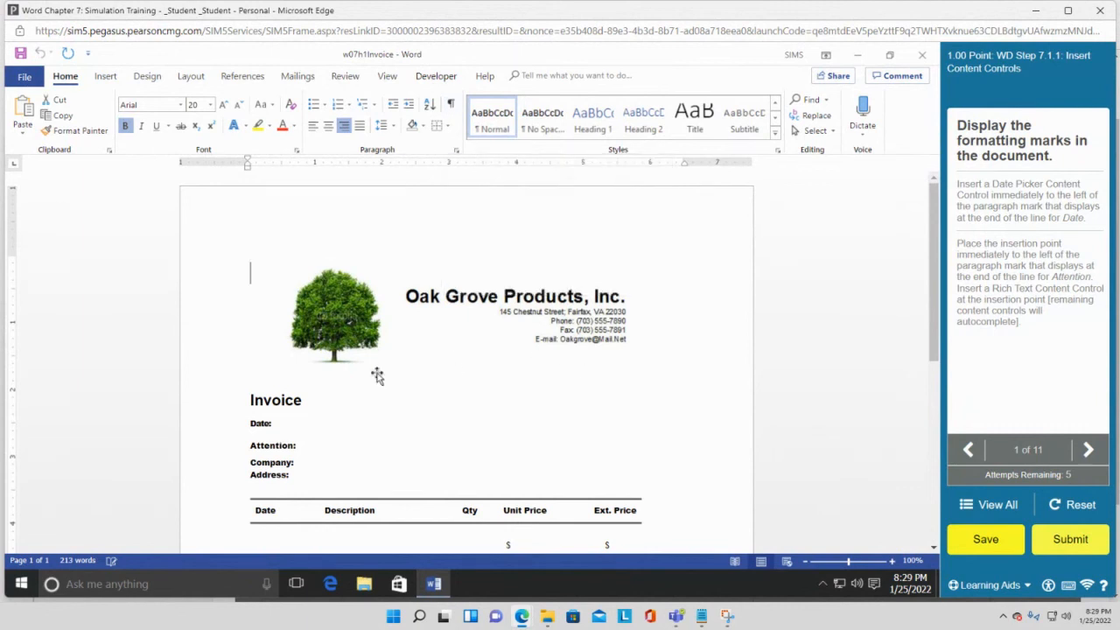
left_click(453, 106)
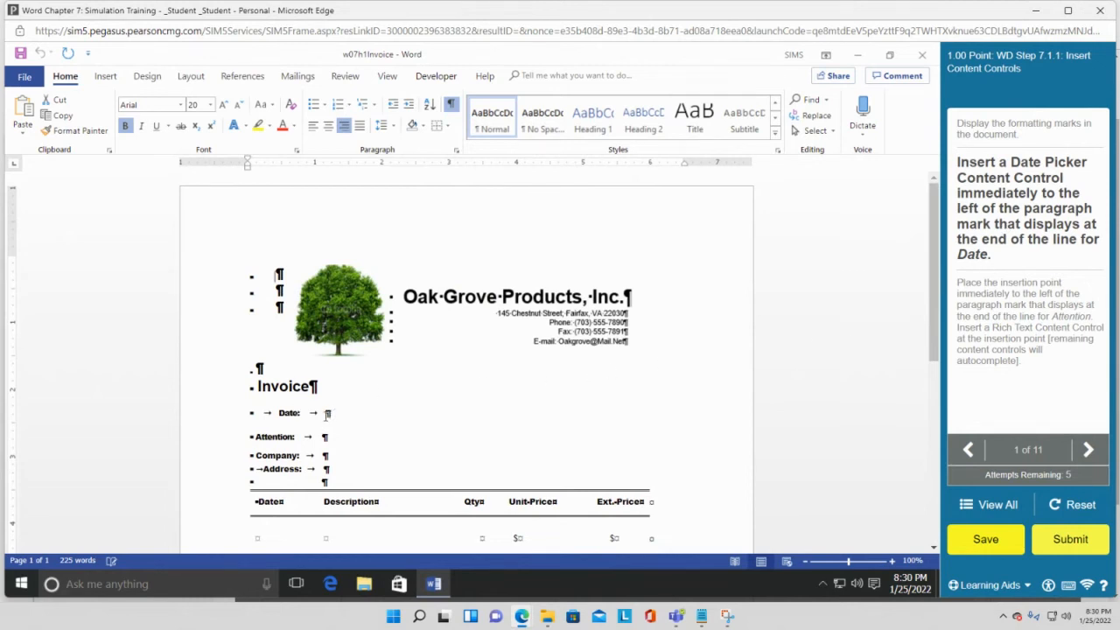
- Insert a Date Picker Content Control immediately before the paragraph mark at the end of the Date line
left_click(328, 415)
left_click_drag(252, 414, 342, 417)
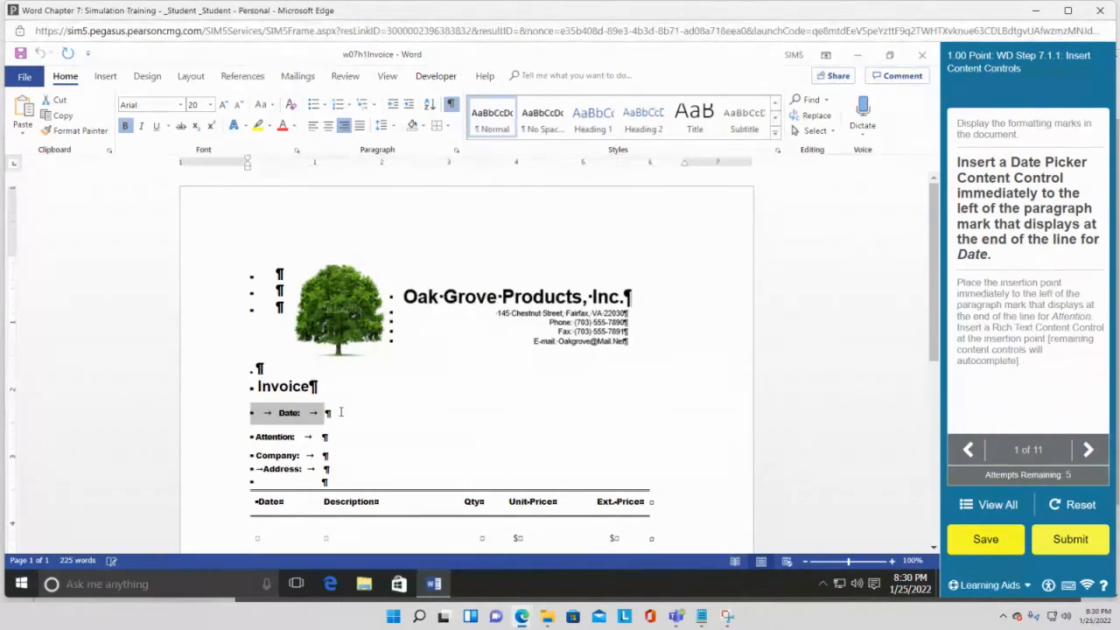
left_click(342, 418)
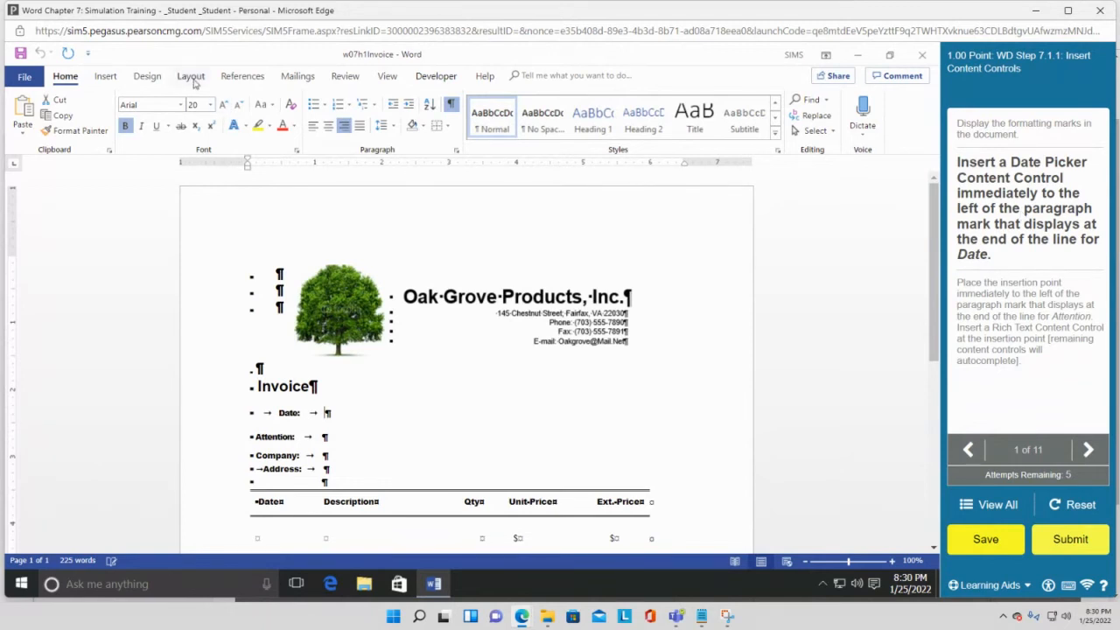
left_click(190, 77)
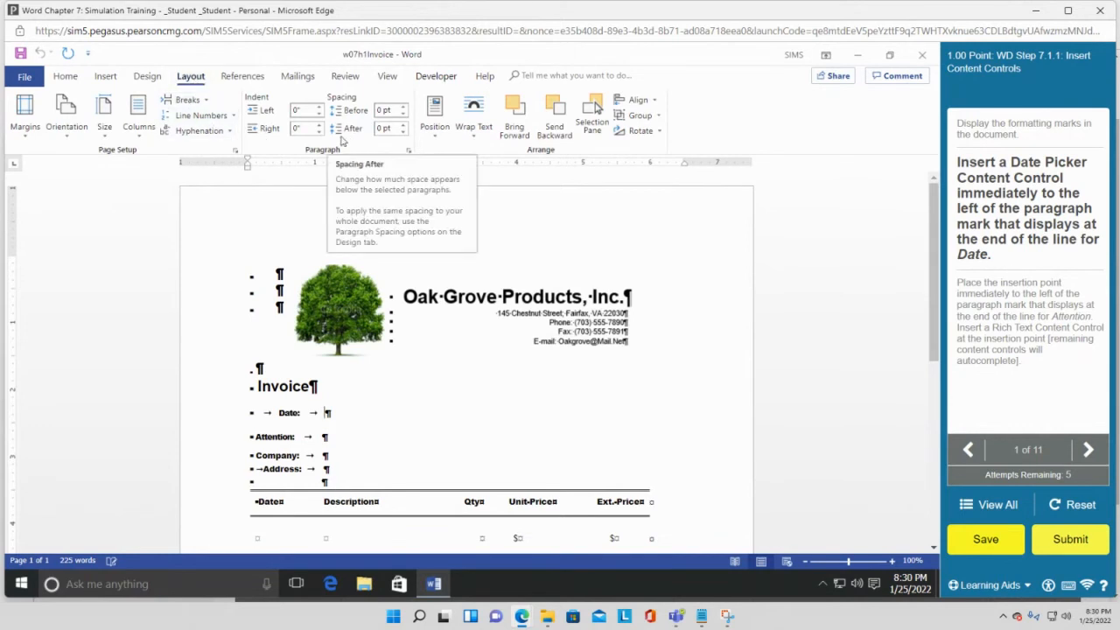
left_click(110, 79)
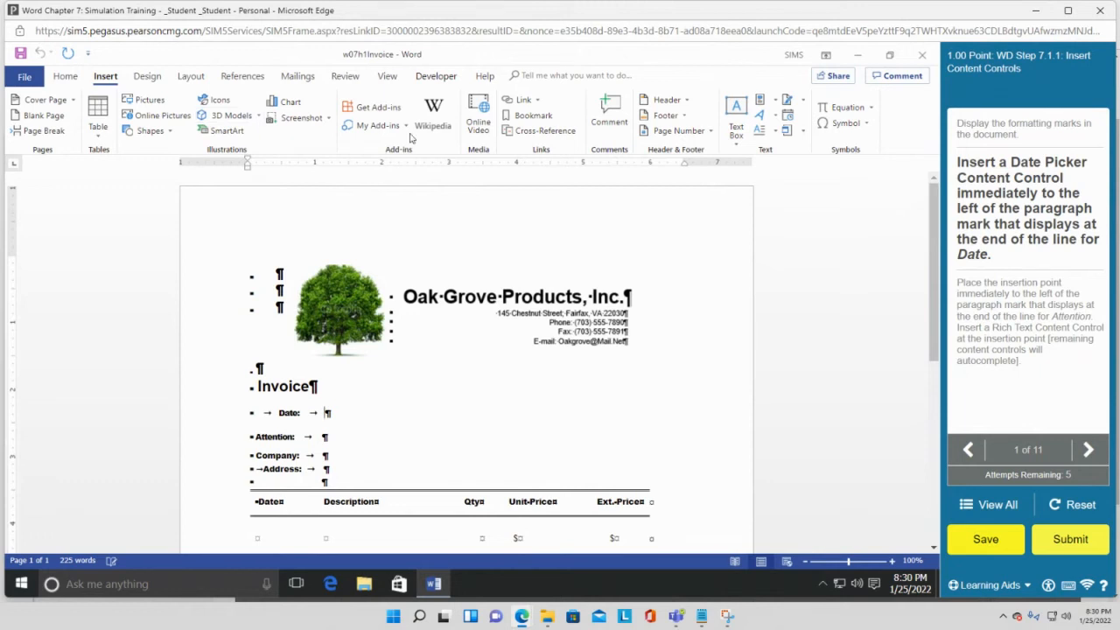
left_click(427, 80)
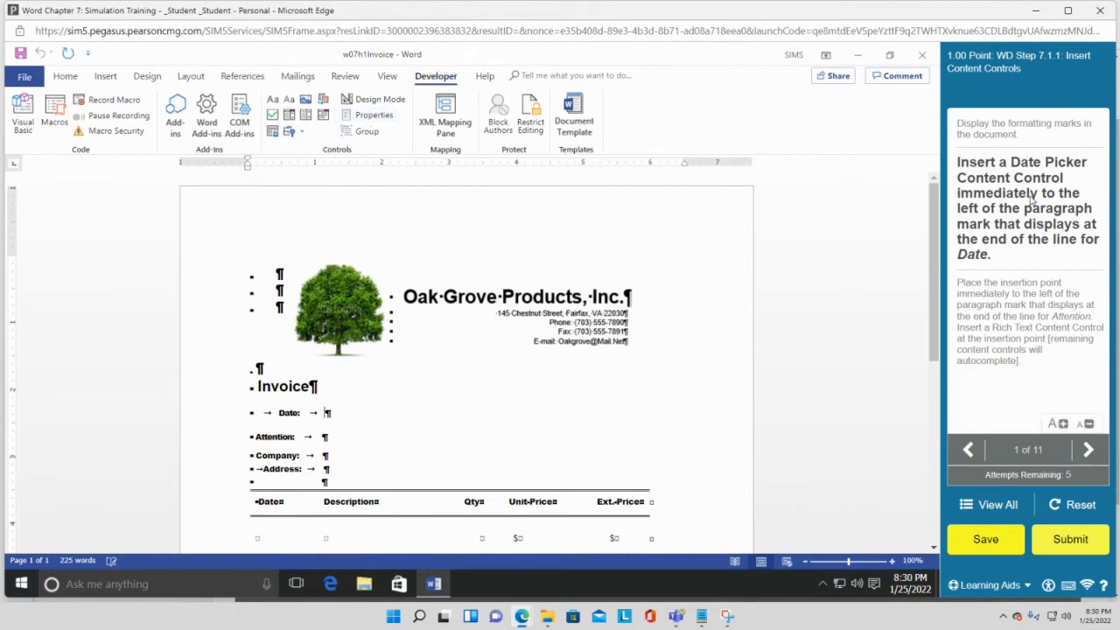
left_click(472, 413)
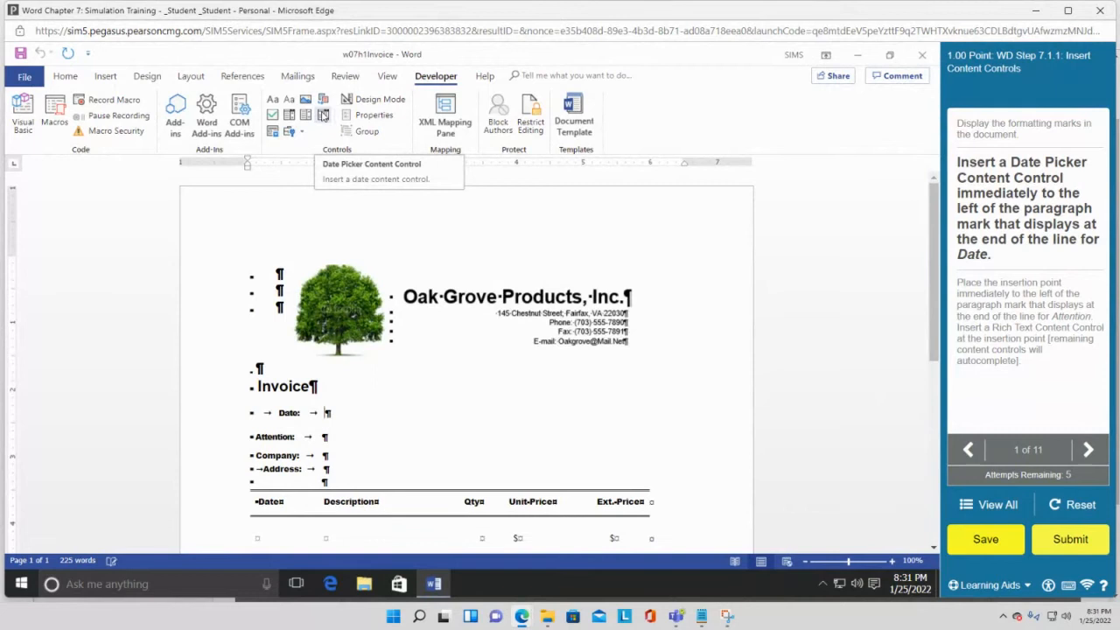
left_click(323, 115)
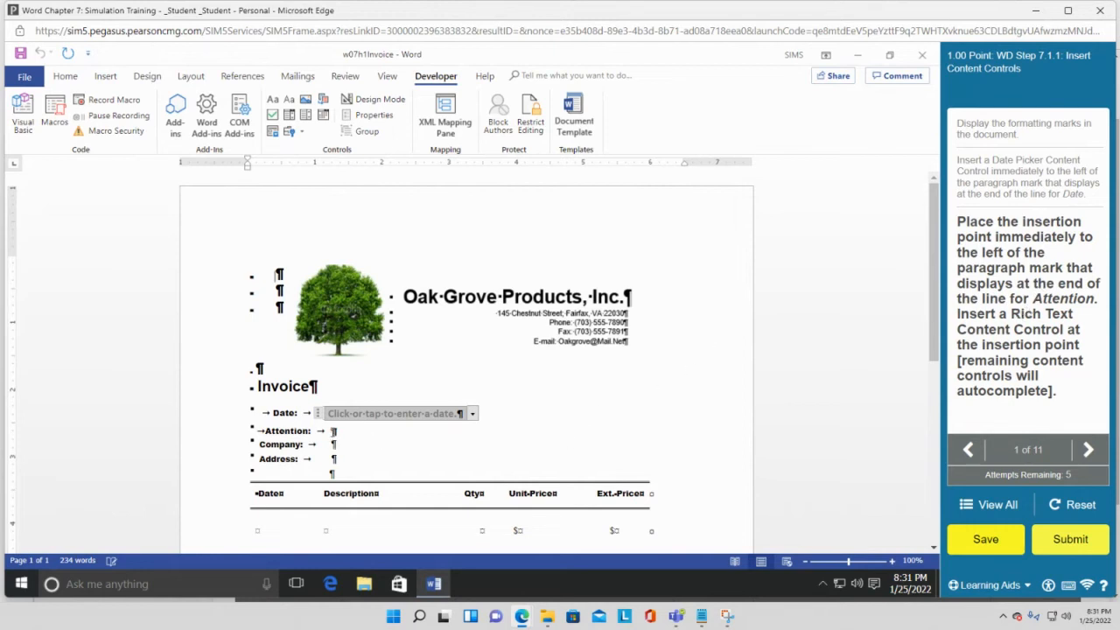
- Insert a Rich Text Content Control immediately before the paragraph mark at the end of the Attention line
left_click(332, 432)
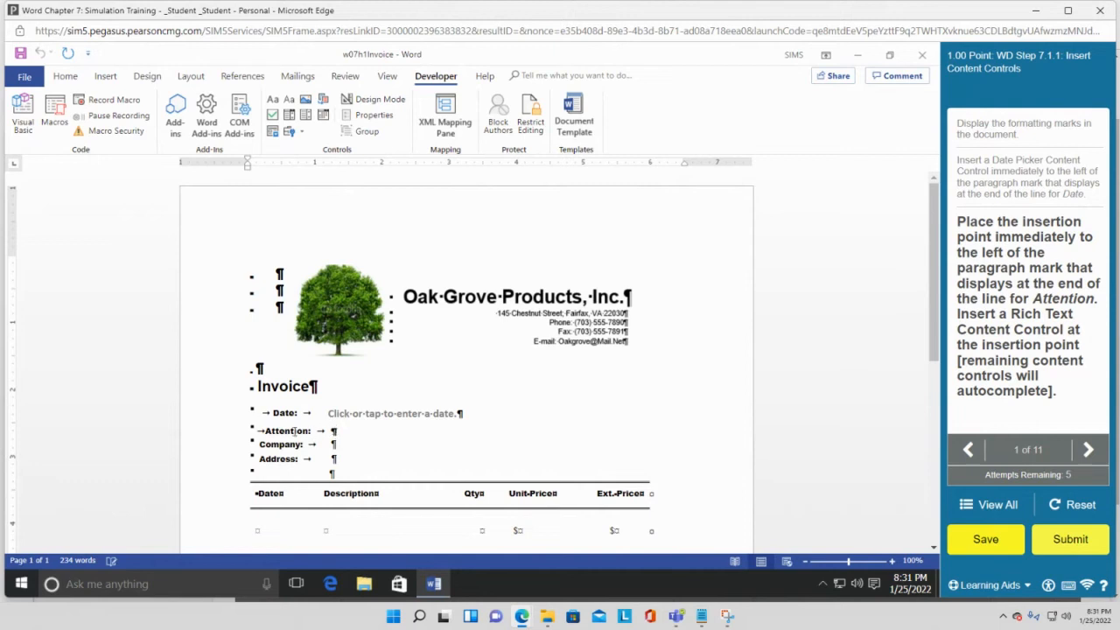
left_click_drag(265, 430, 333, 428)
left_click(331, 430)
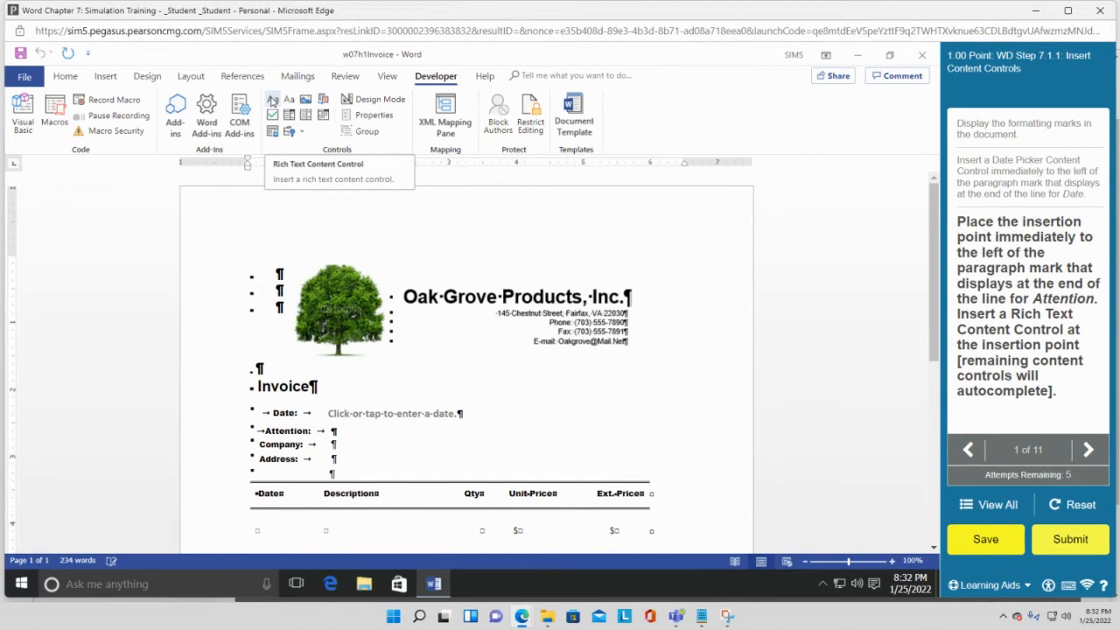
left_click(272, 102)
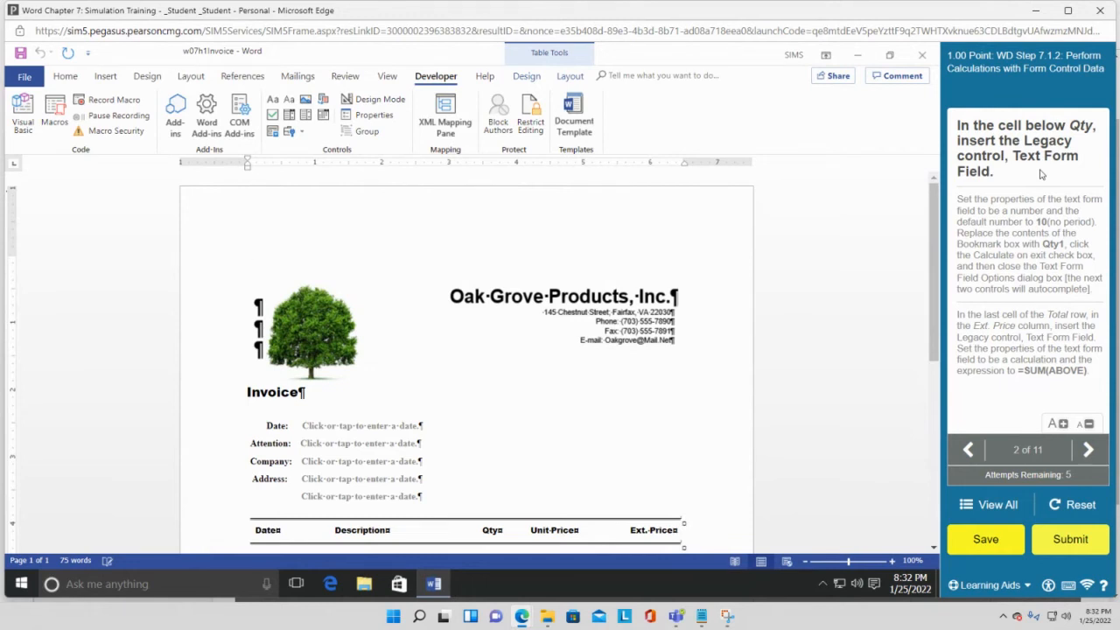
- Insert a legacy Text Form Field in the table cell directly below Qty
scroll(510, 341, "down", 3)
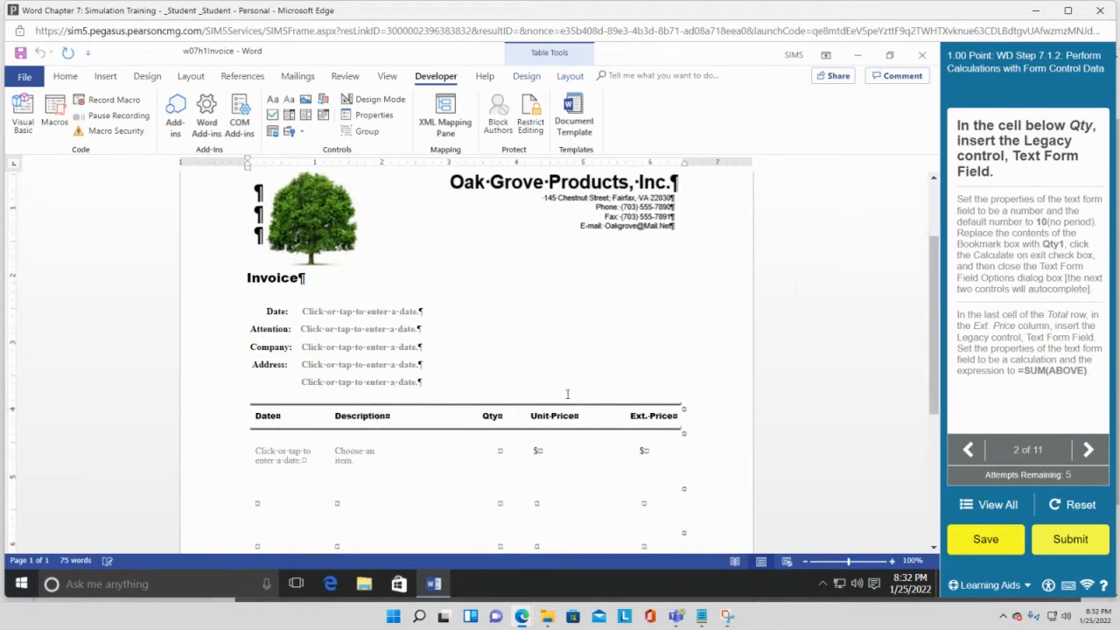
left_click(497, 449)
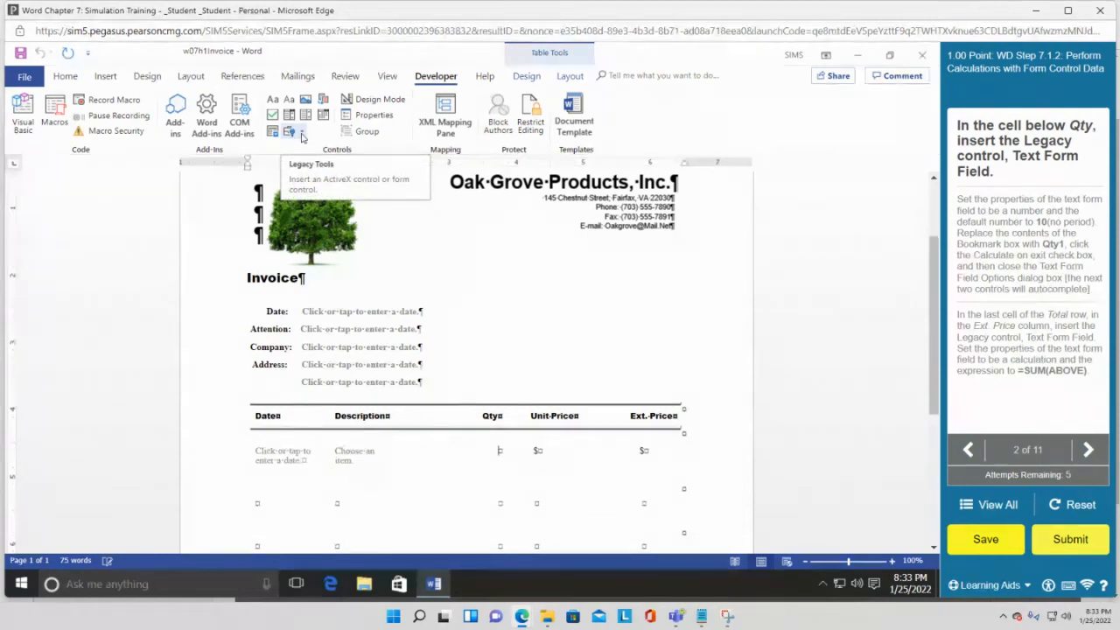
left_click(301, 134)
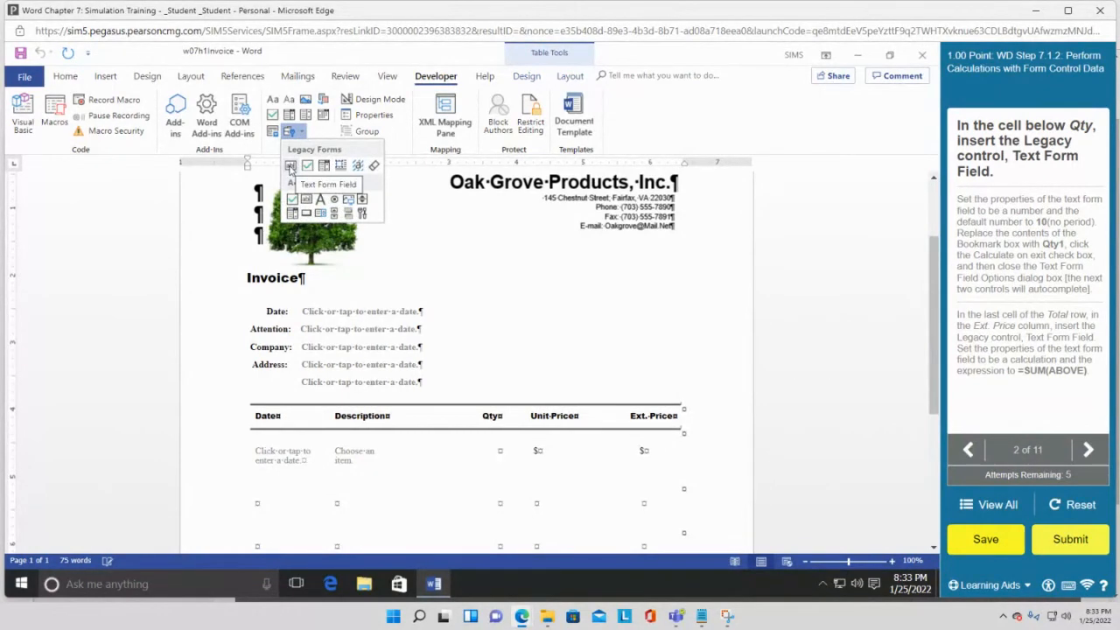
left_click(291, 167)
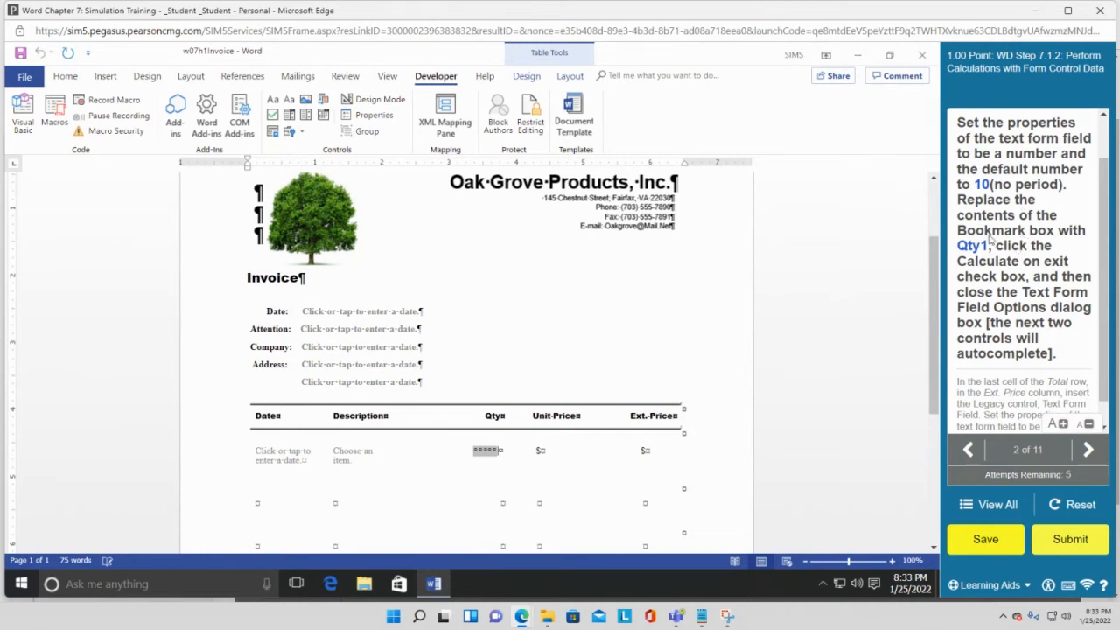
- Set the Qty text form field's type to Number with a default number of 10
left_click(474, 448)
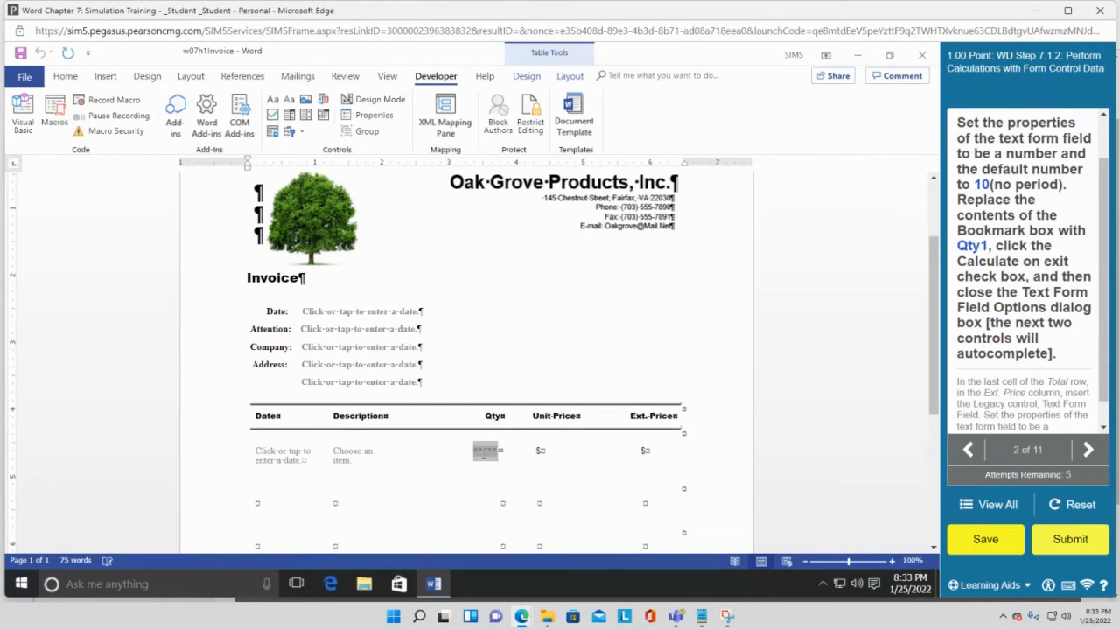
right_click(484, 456)
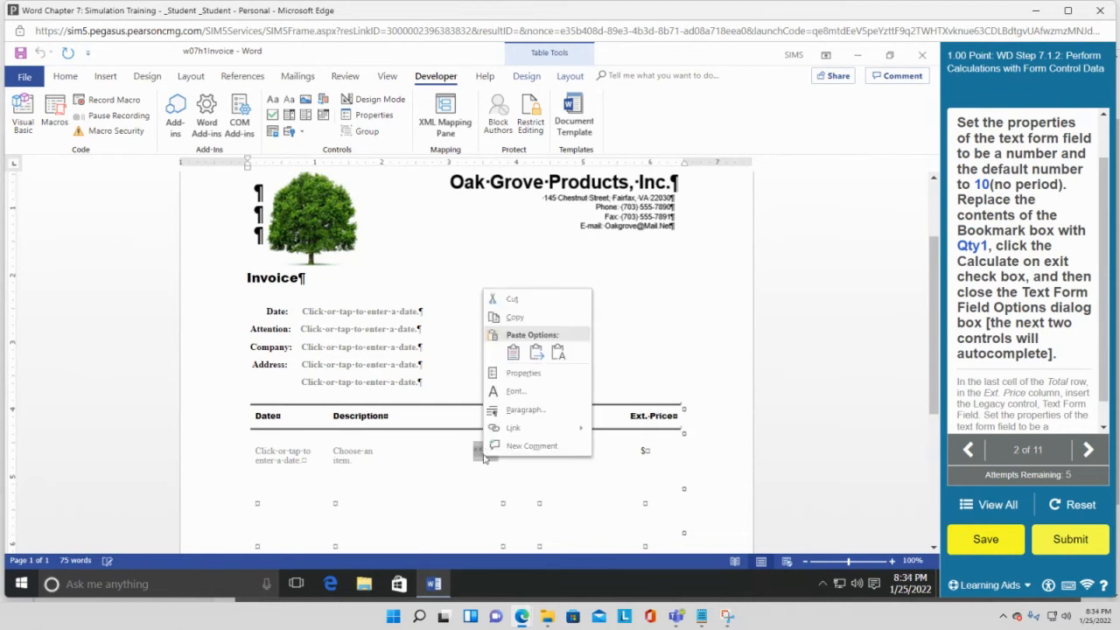
left_click(524, 373)
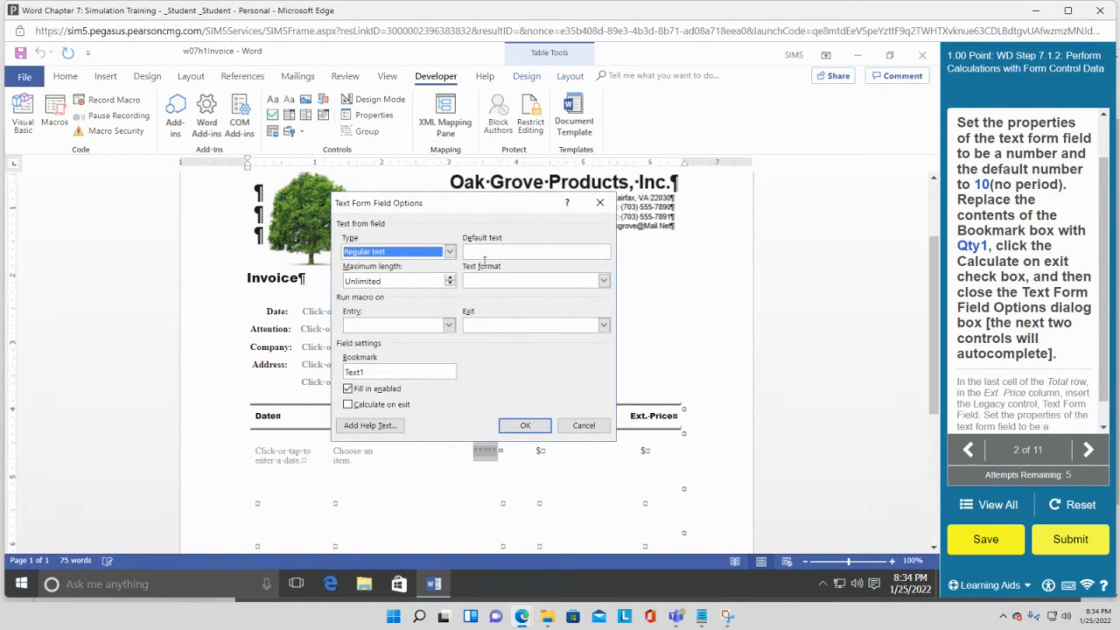
left_click(449, 251)
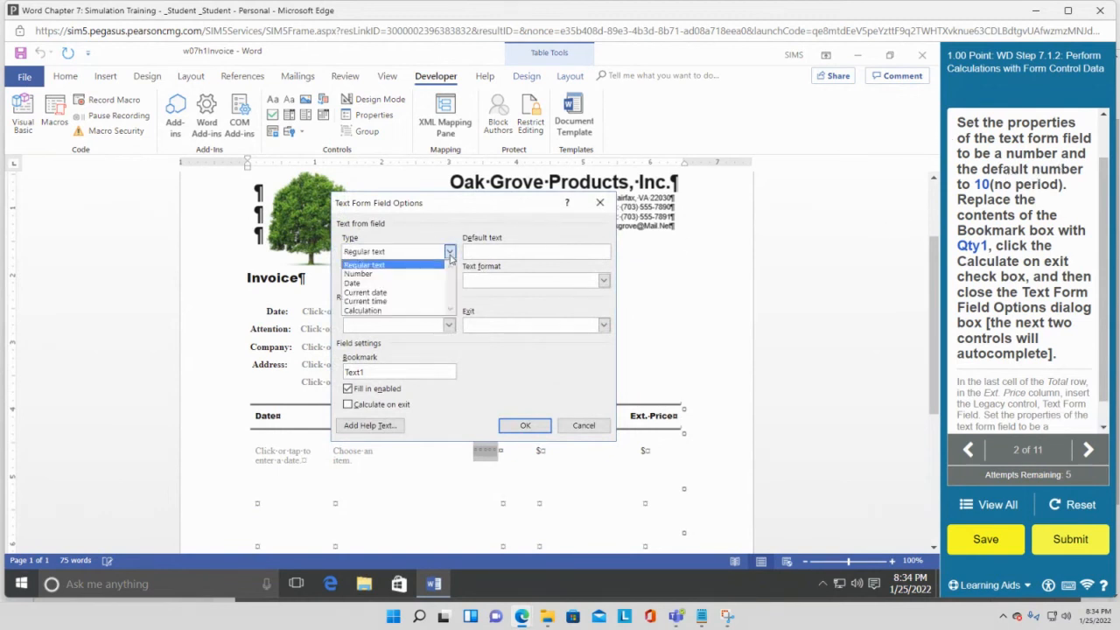
left_click(403, 275)
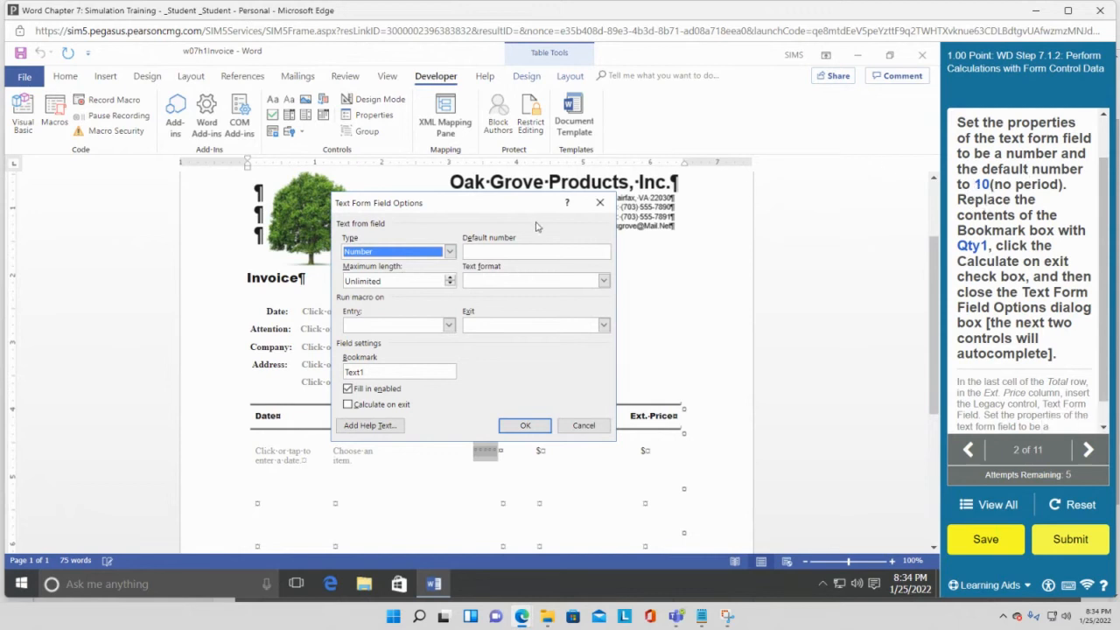
left_click(528, 249)
type("10")
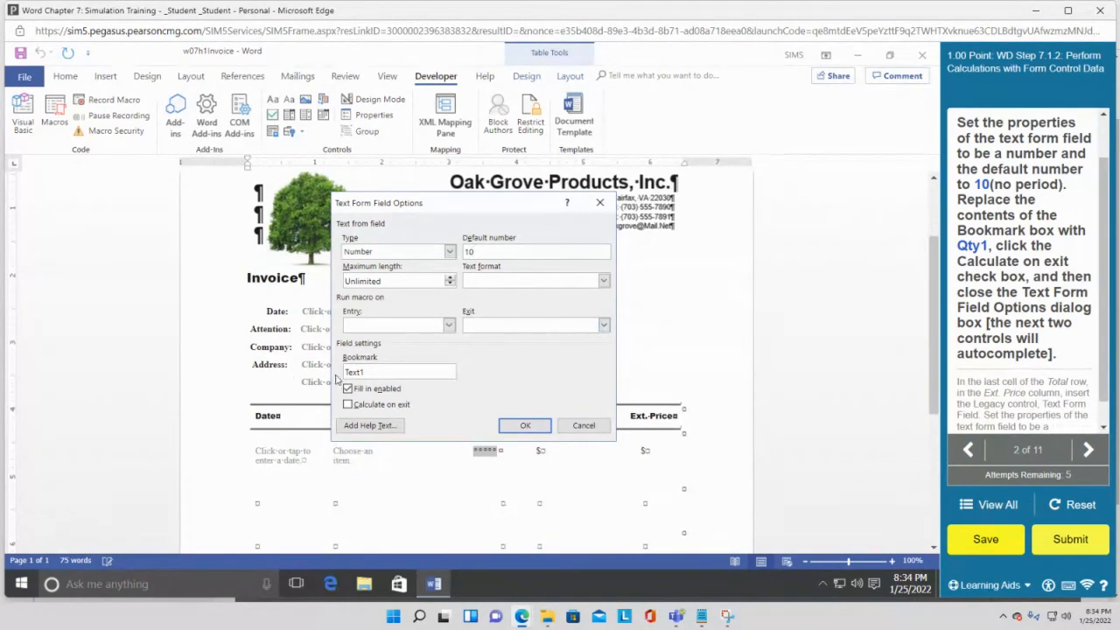
- Set the Qty field's bookmark to Qty1, enable Calculate on exit, and apply the form field options
left_click_drag(345, 371, 364, 371)
type("Qty1")
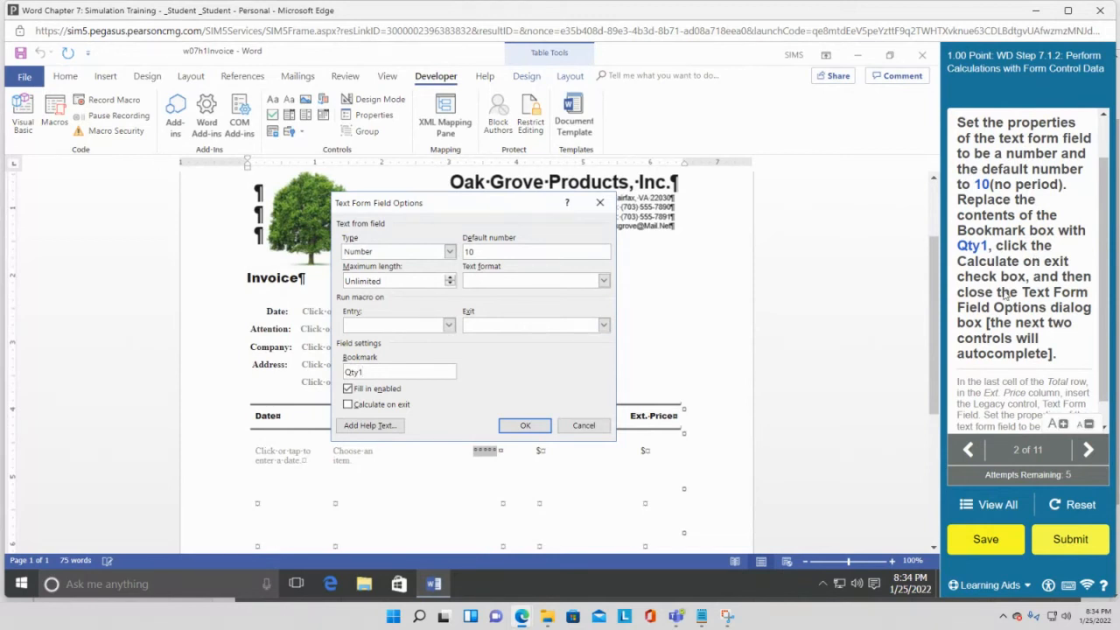
left_click(348, 405)
left_click(524, 425)
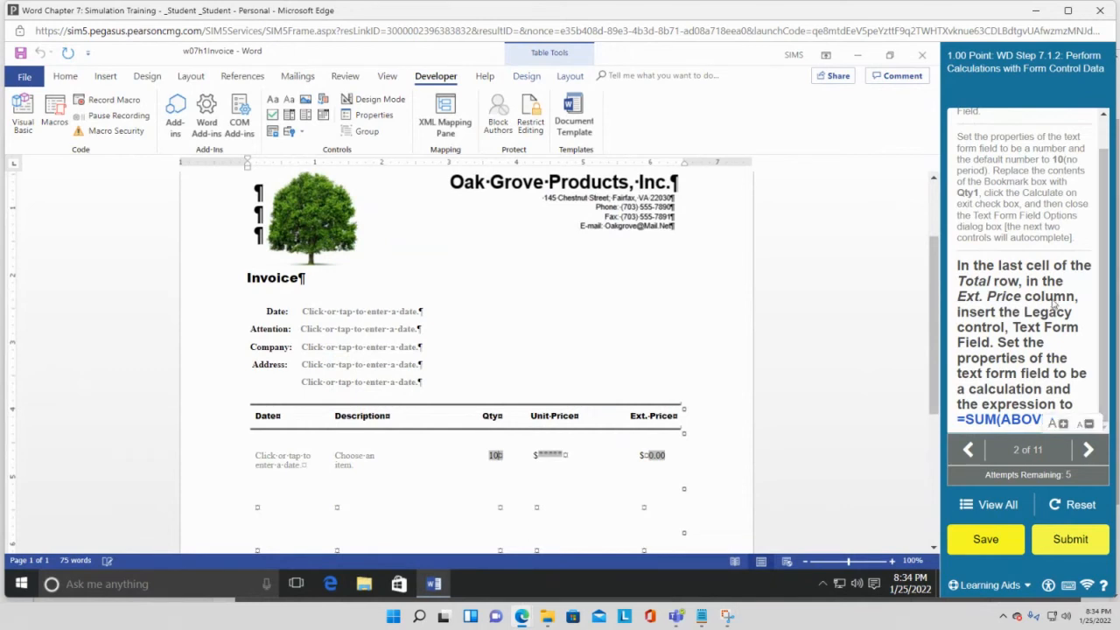
- Insert a legacy Text Form Field in the Total row's last cell, in the Ext. Price column
scroll(561, 336, "down", 2)
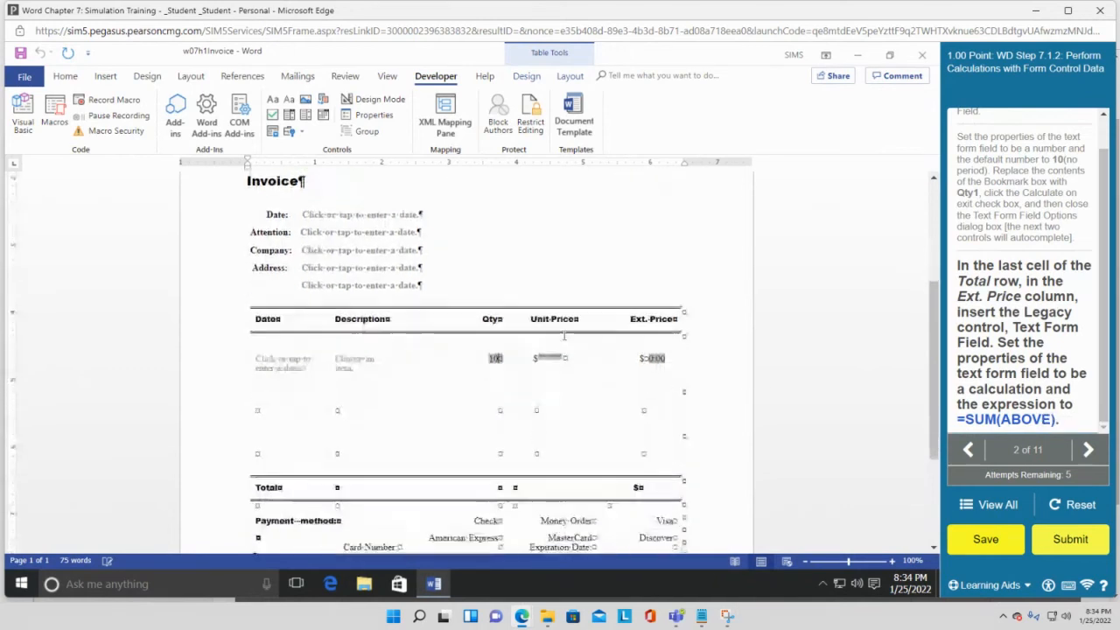
scroll(564, 335, "down", 1)
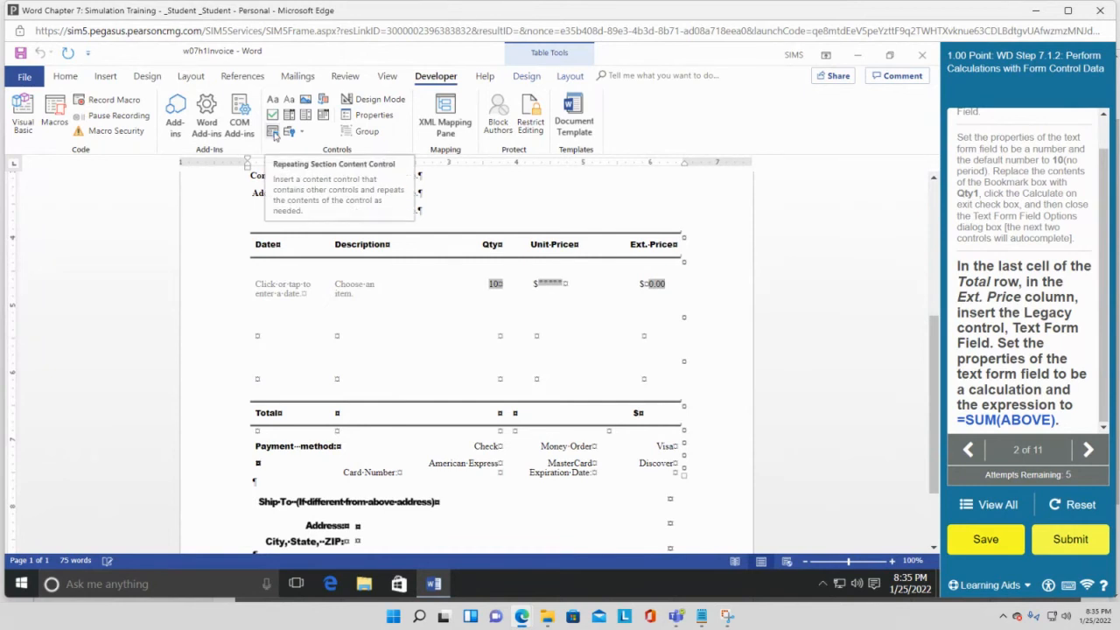
left_click(302, 134)
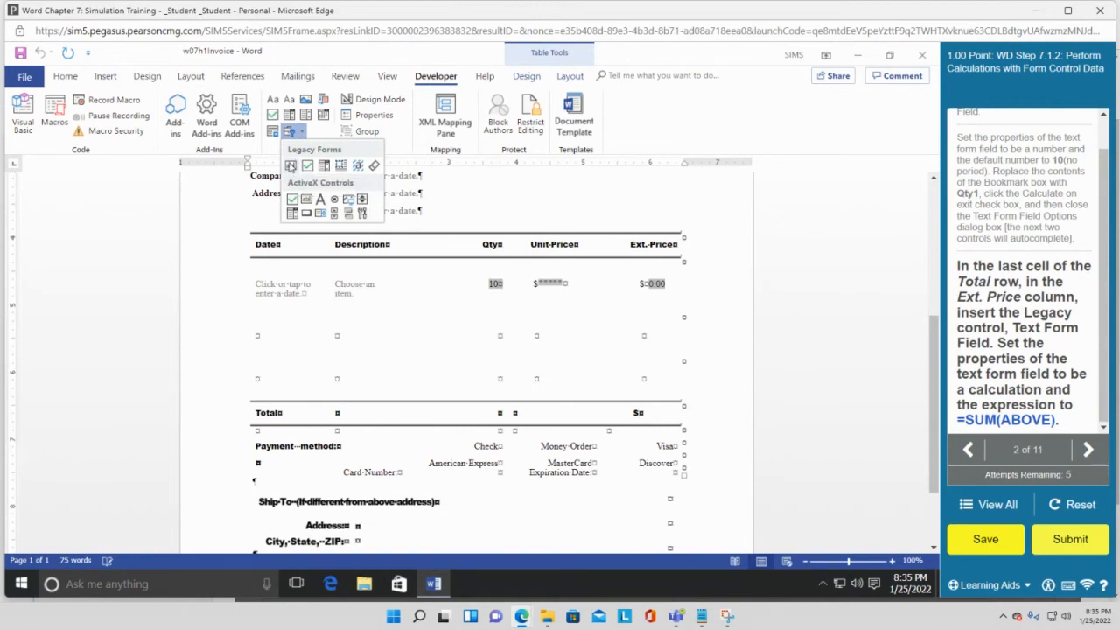
left_click(290, 167)
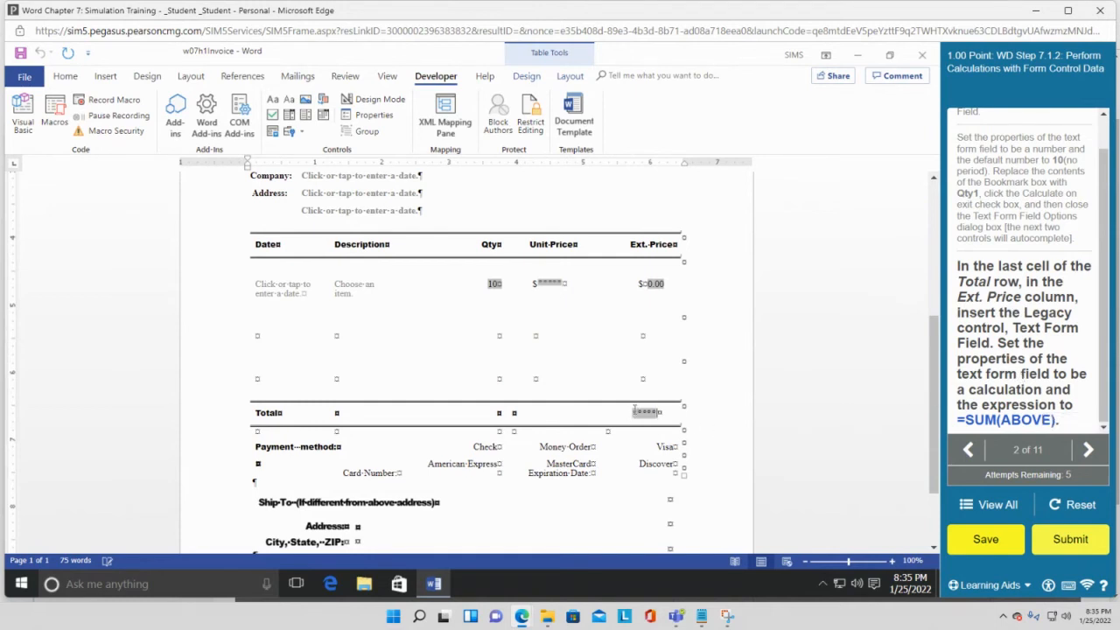
- Set the Total row's text form field to type Calculation with the expression =SUM(ABOVE)
left_click_drag(632, 409, 658, 412)
left_click(378, 121)
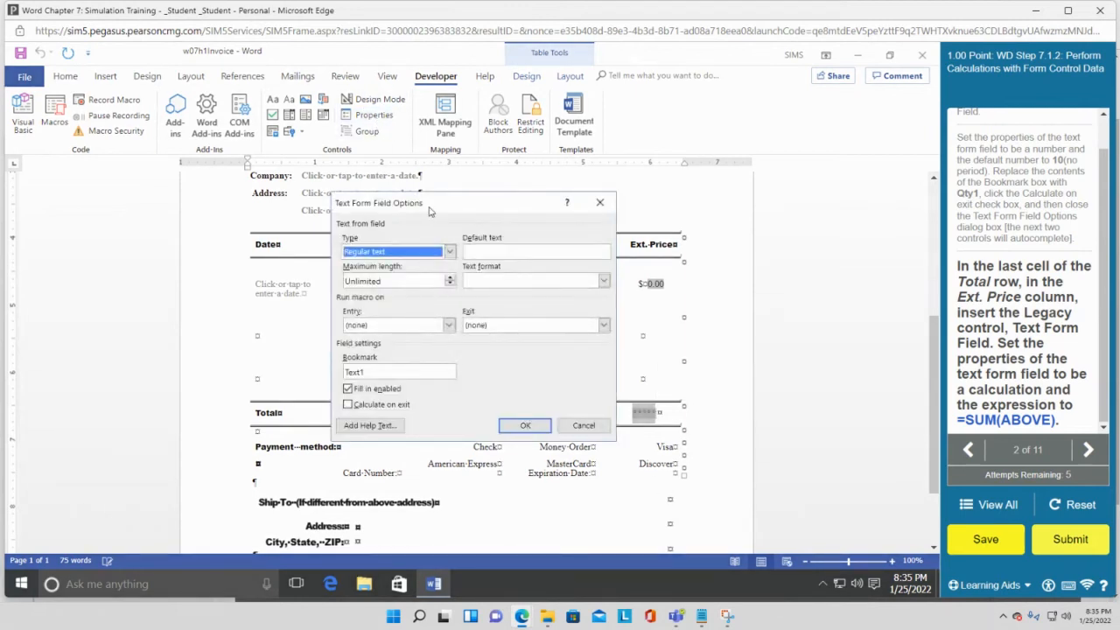
left_click(449, 252)
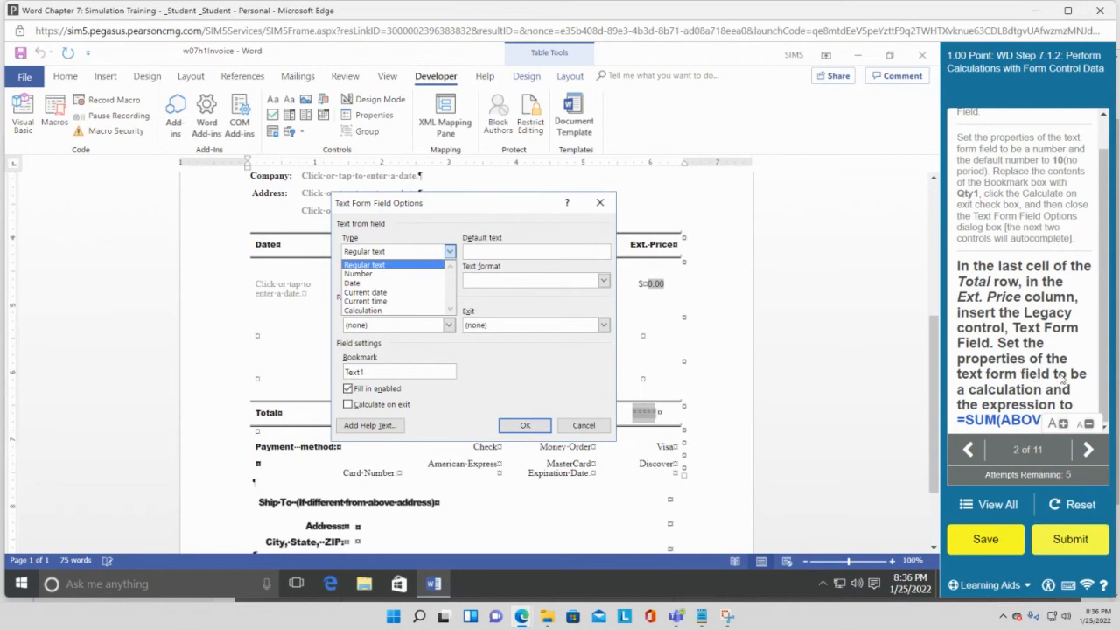
left_click(411, 311)
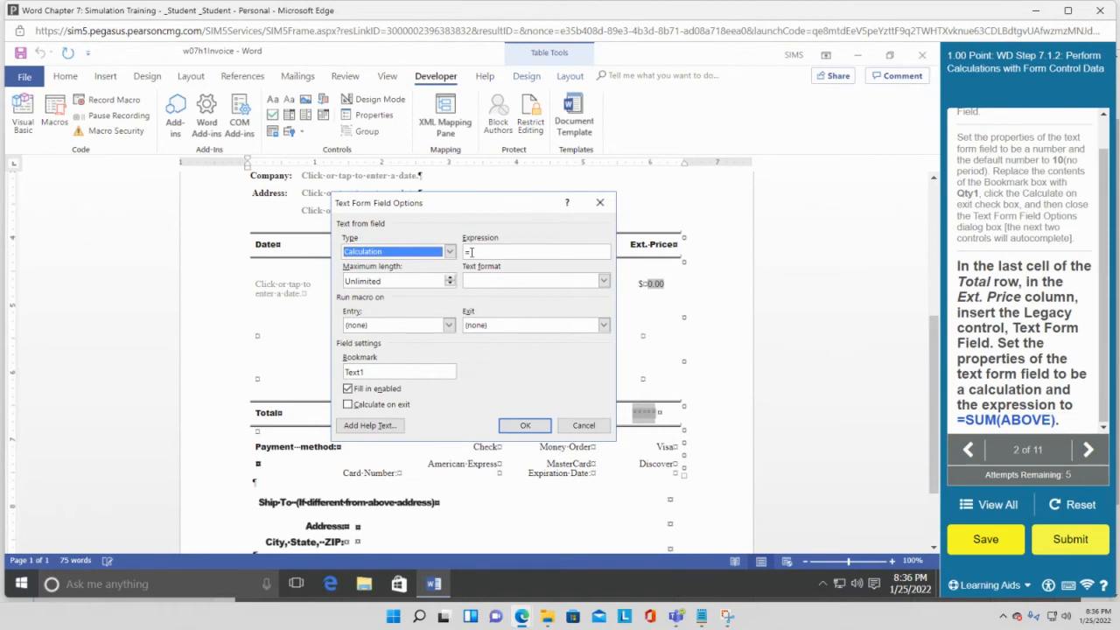
left_click(469, 252)
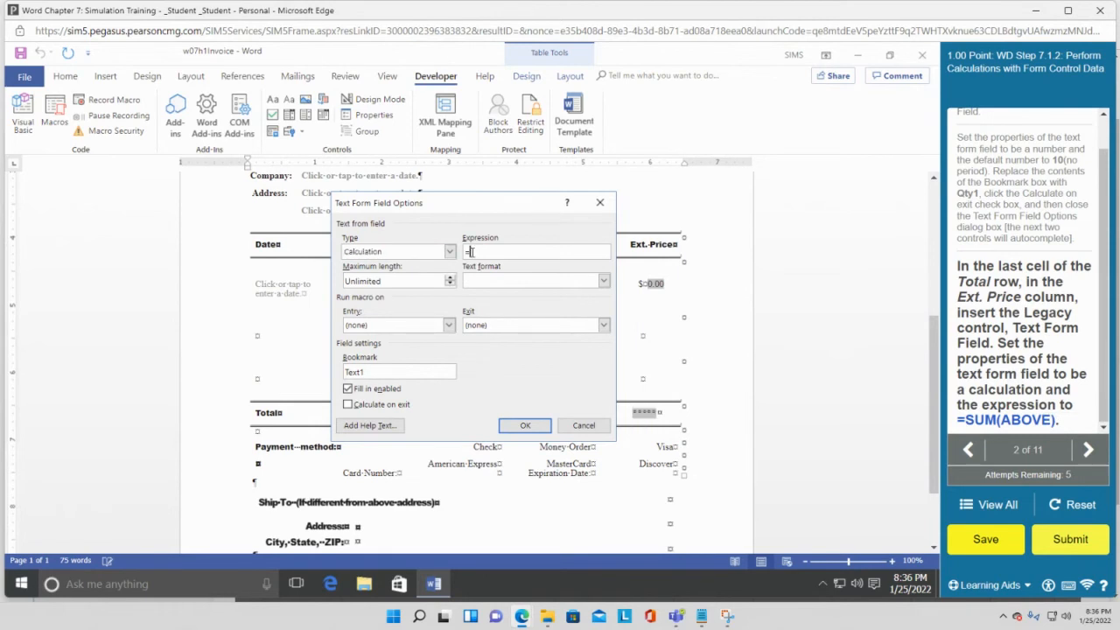
type("SUM")
type("(ABOVE")
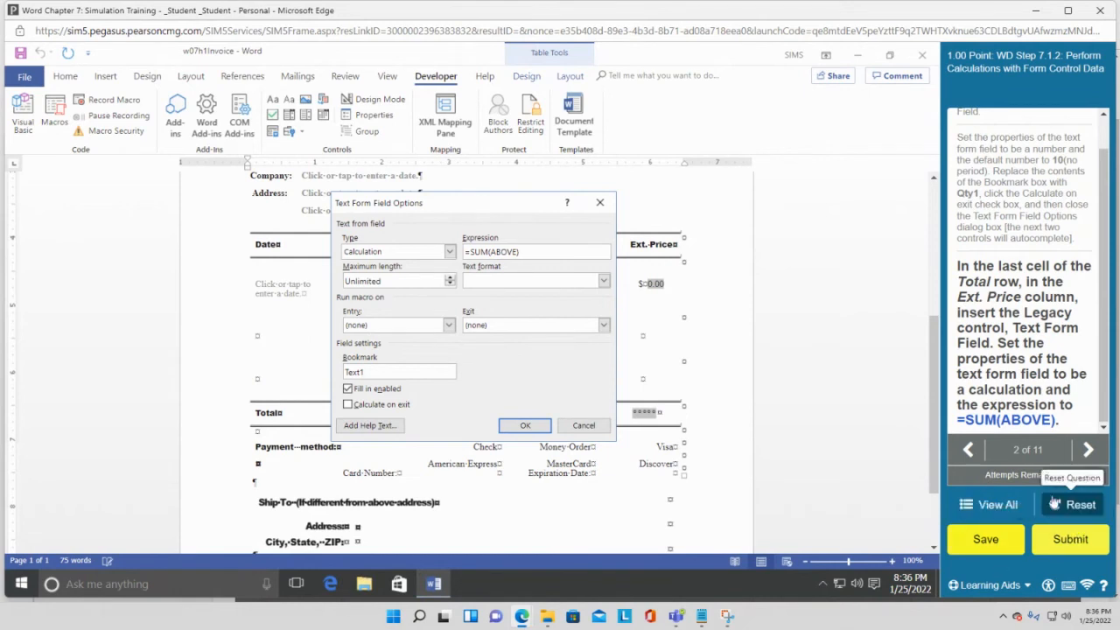
left_click(532, 426)
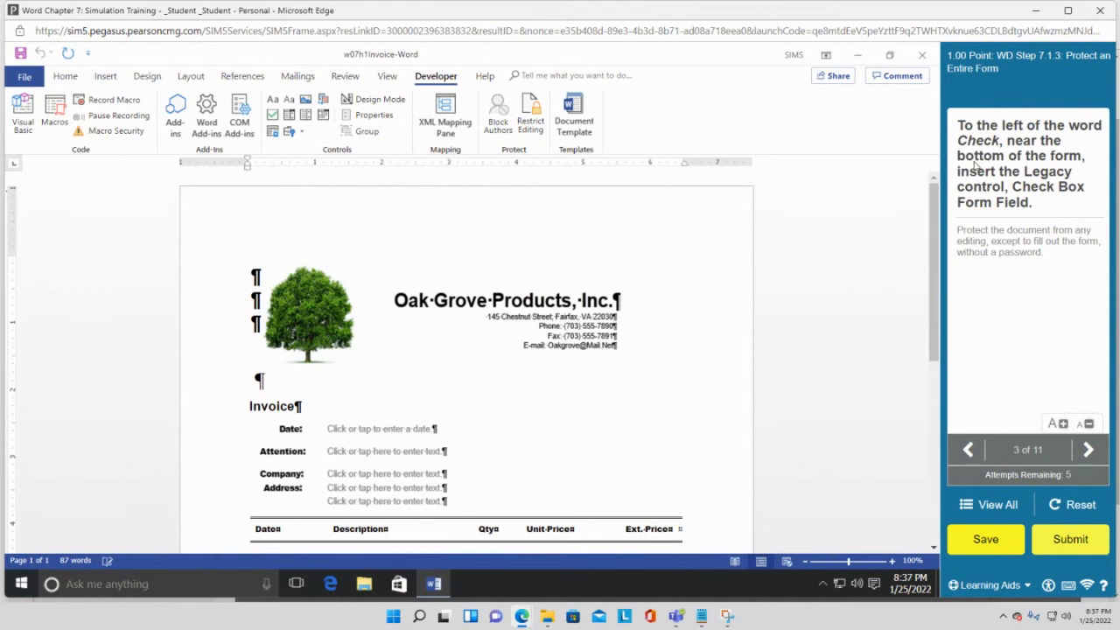
- Insert a legacy Check Box Form Field directly before the word Check in the Payment method section
scroll(686, 318, "down", 1)
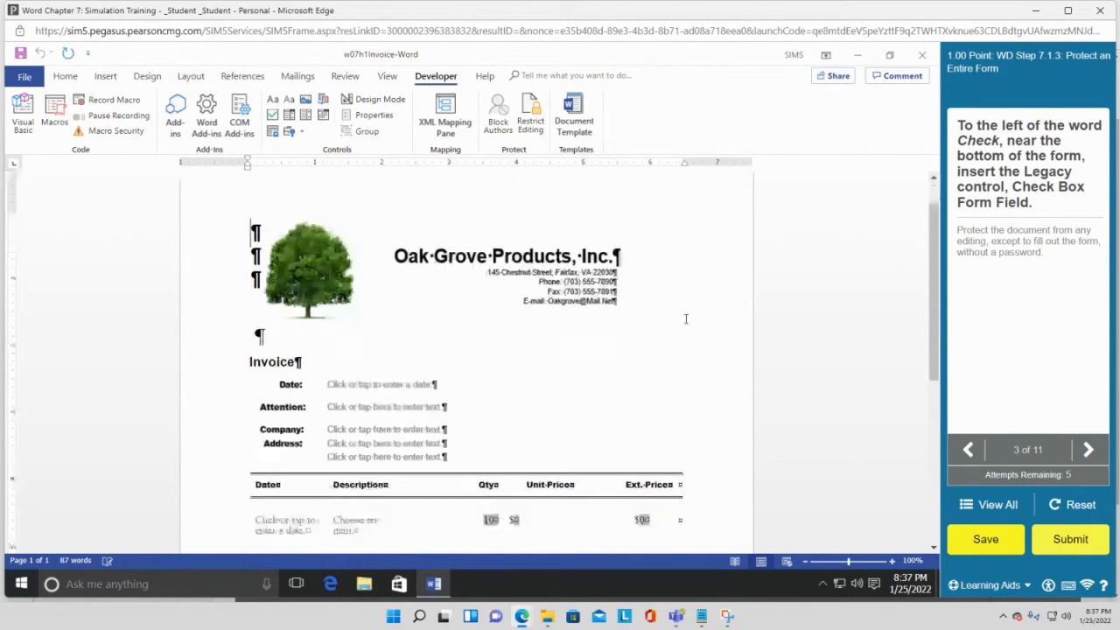
scroll(686, 318, "down", 4)
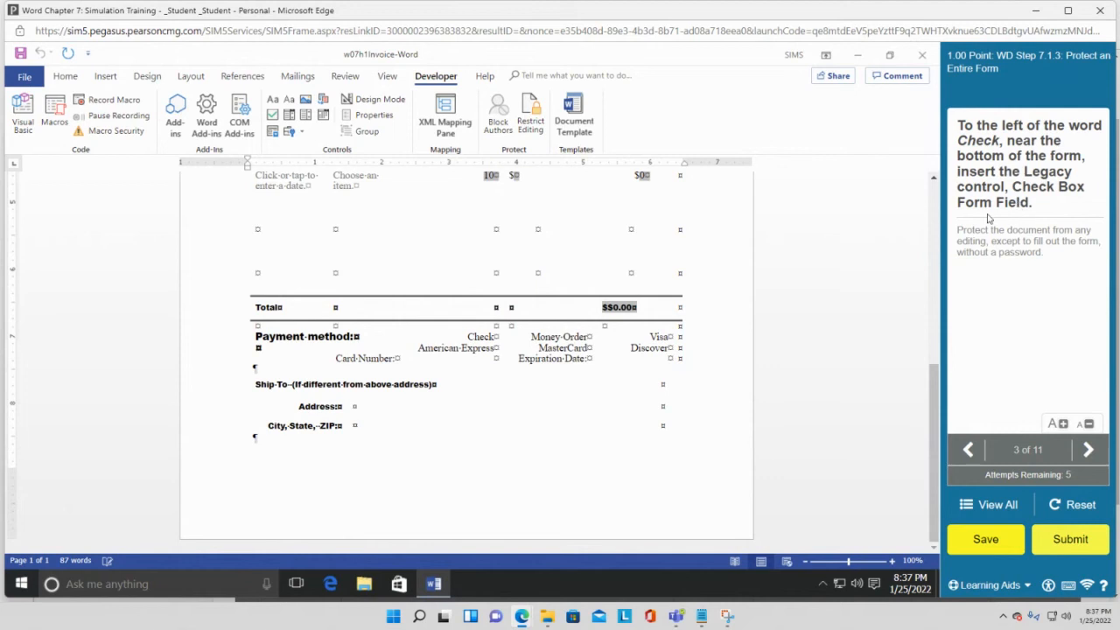
double_click(466, 336)
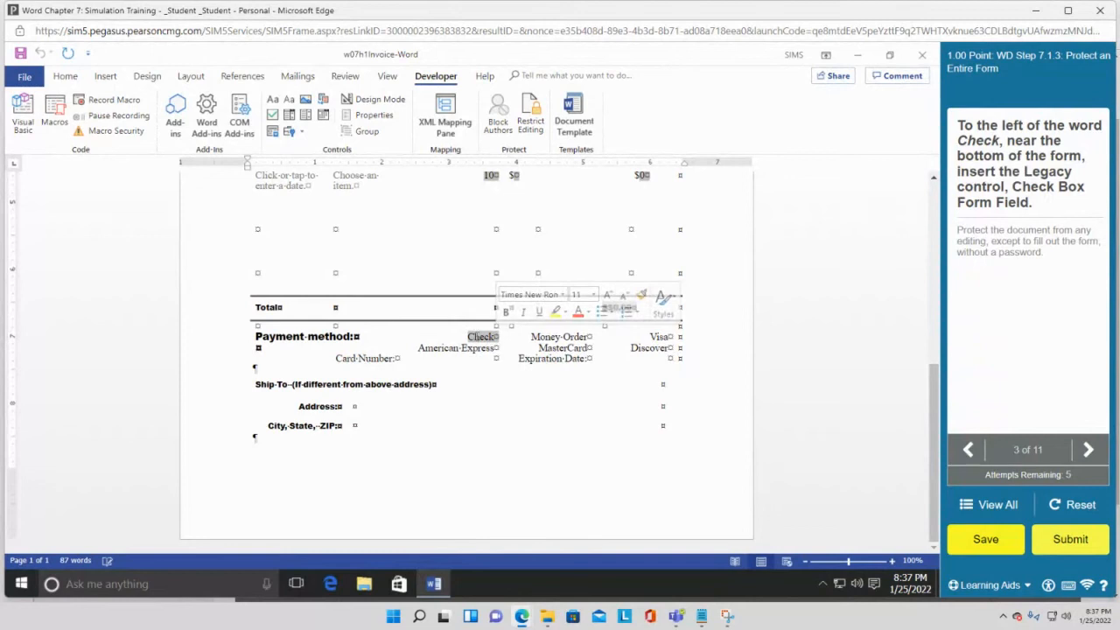
left_click(470, 337)
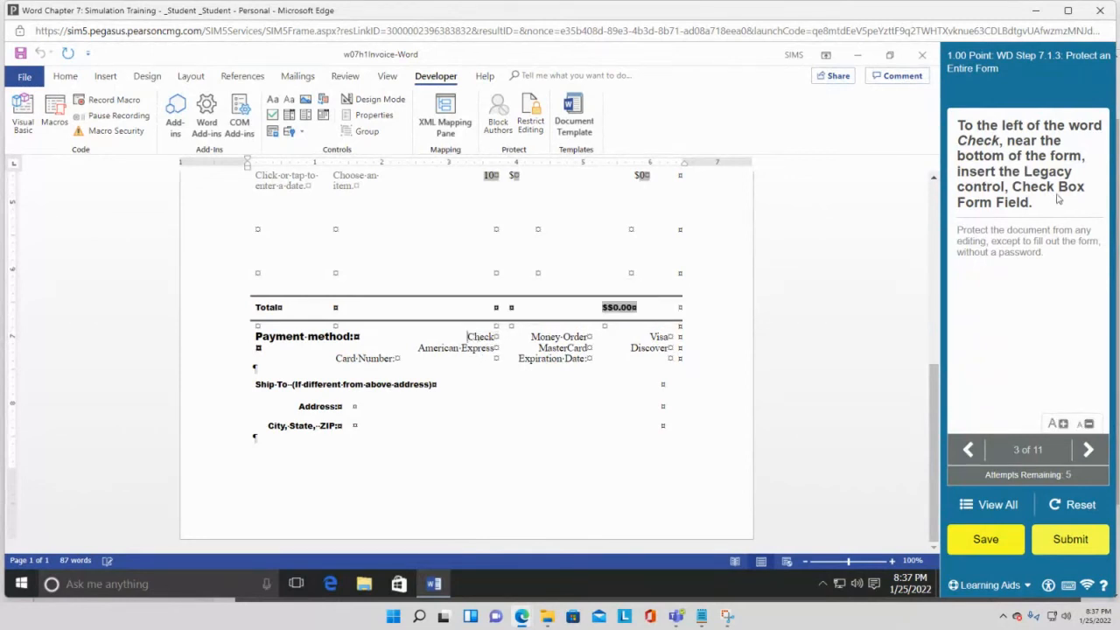
left_click(303, 132)
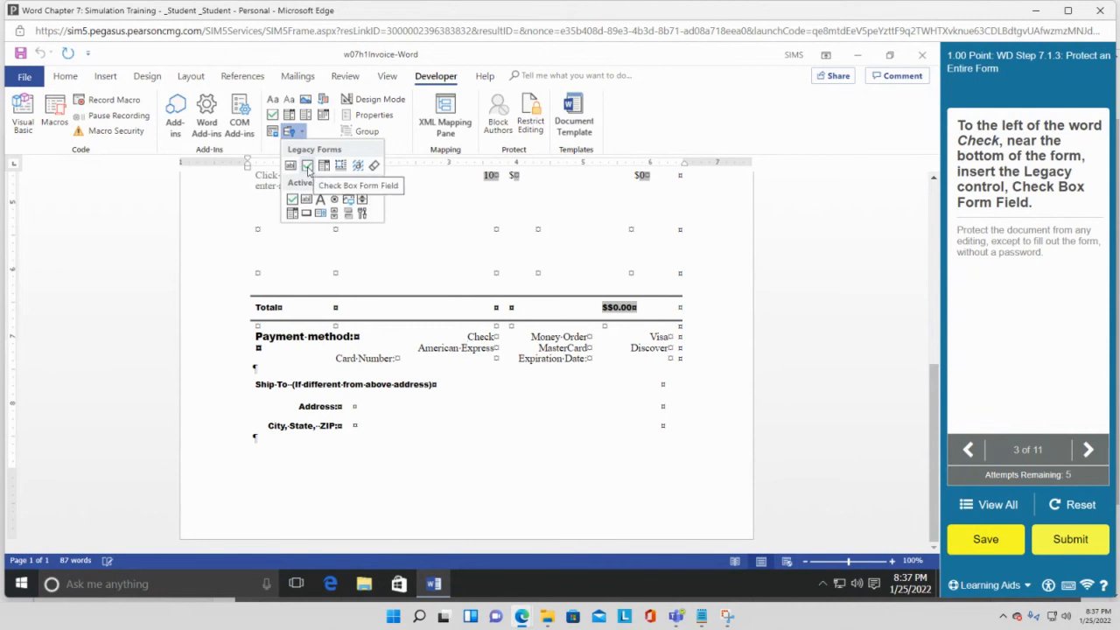
left_click(307, 168)
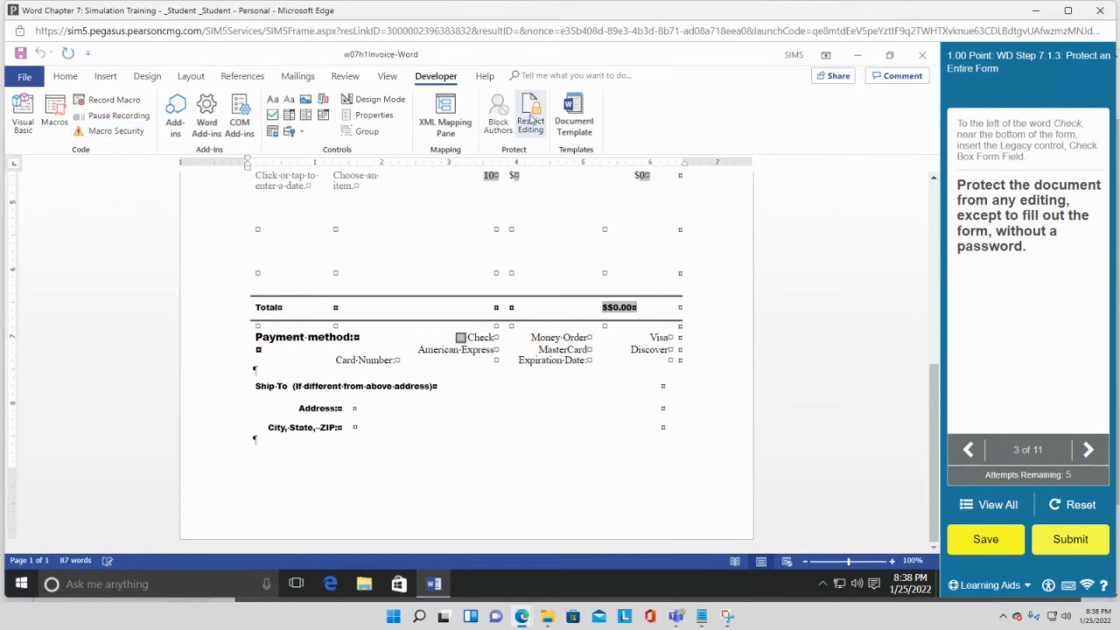
- Restrict editing of the document to Filling in forms and start enforcing protection without a password
left_click(544, 103)
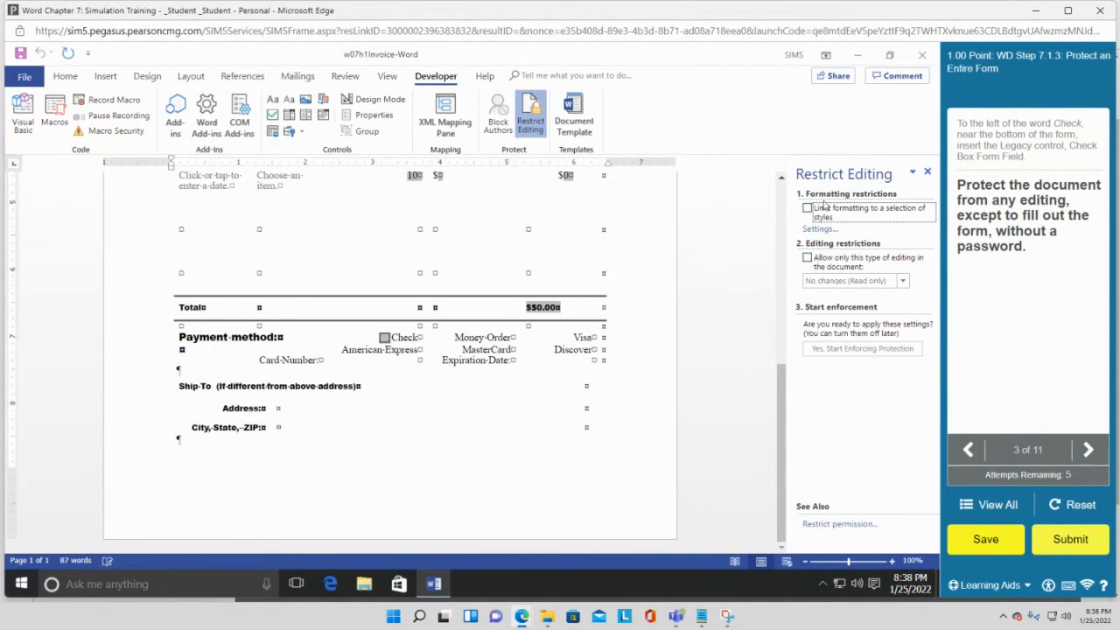
left_click(807, 258)
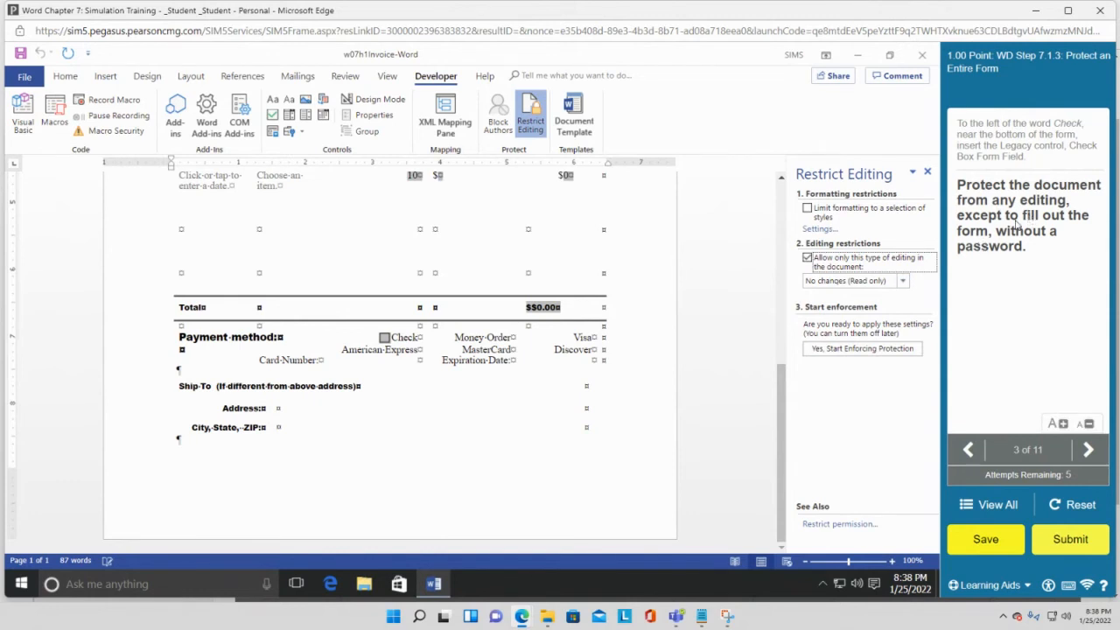
left_click(901, 281)
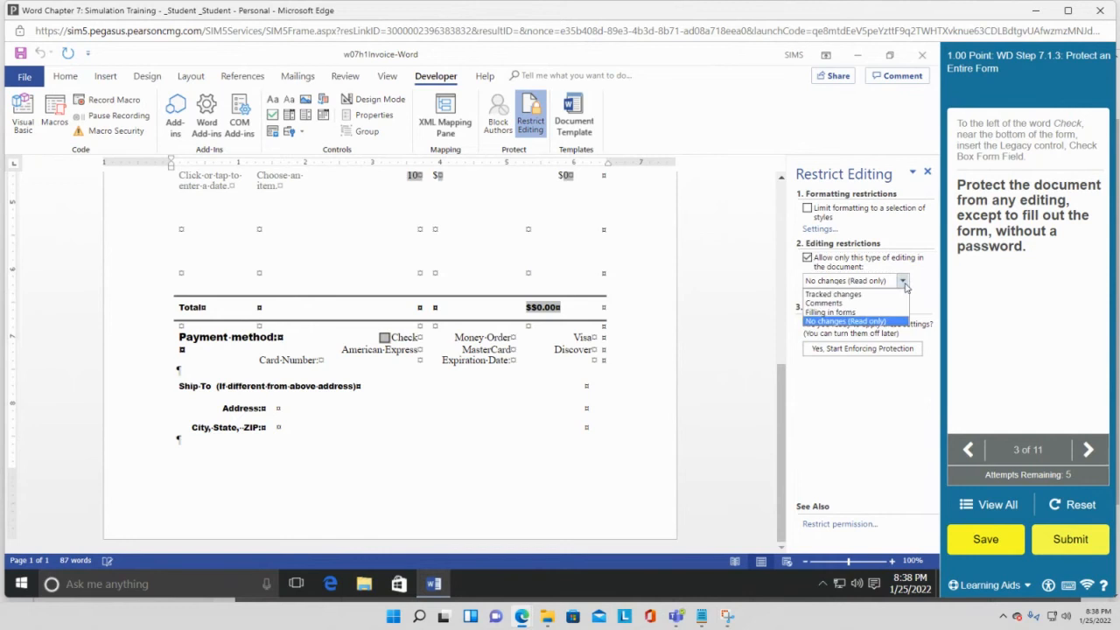
left_click(840, 313)
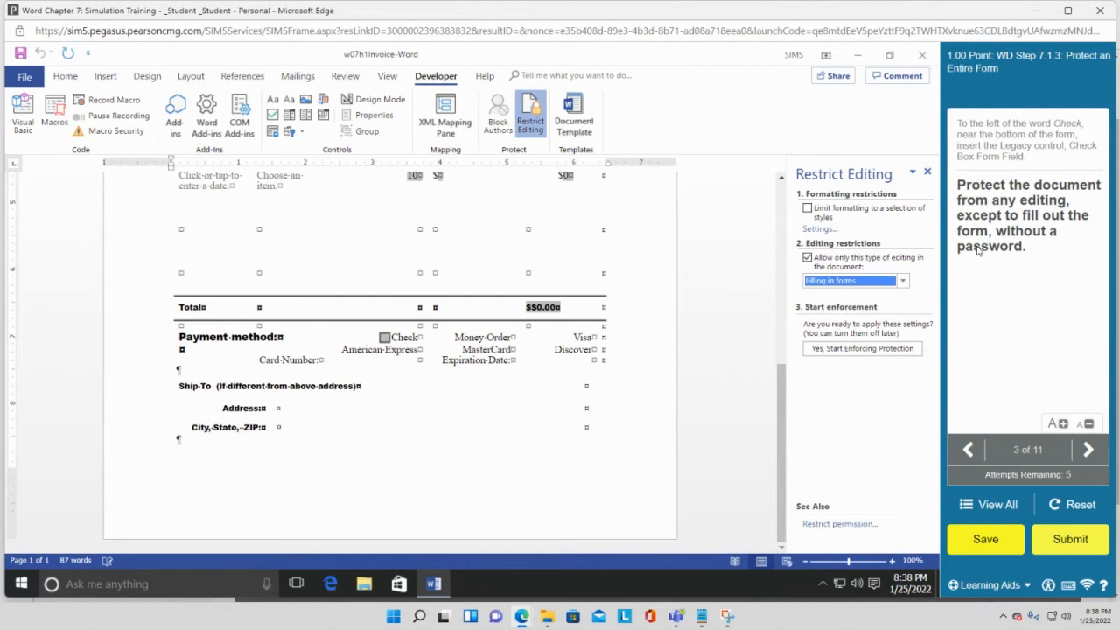
left_click(866, 349)
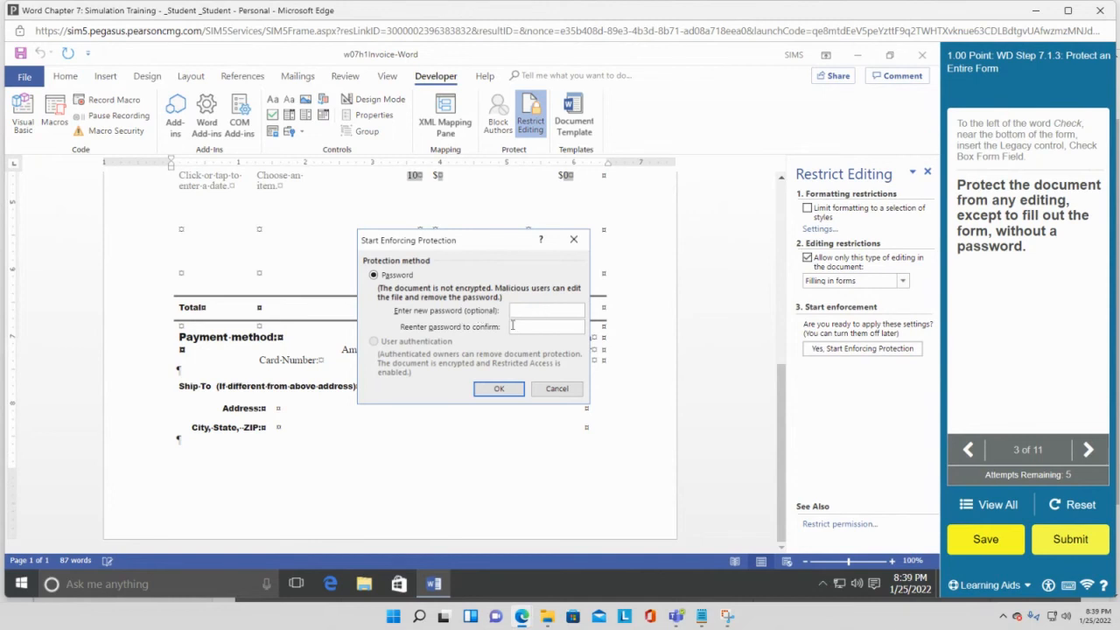
left_click(501, 389)
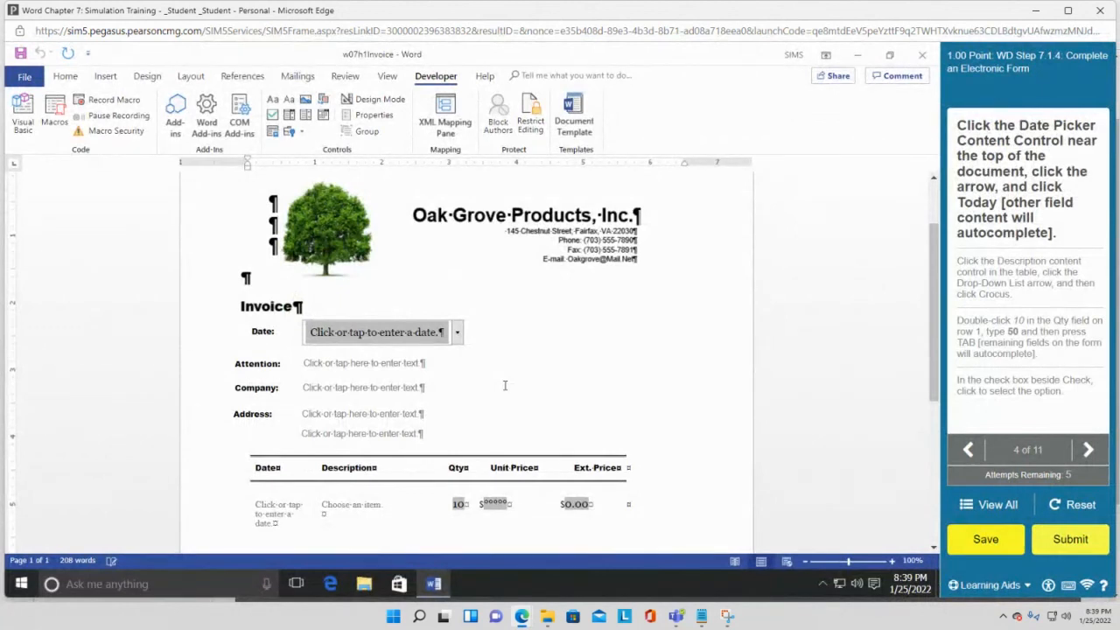
- Submit the incomplete Chapter 7 simulation training for grading and locate the Word Chapter 8 items in the course materials
left_click(1069, 535)
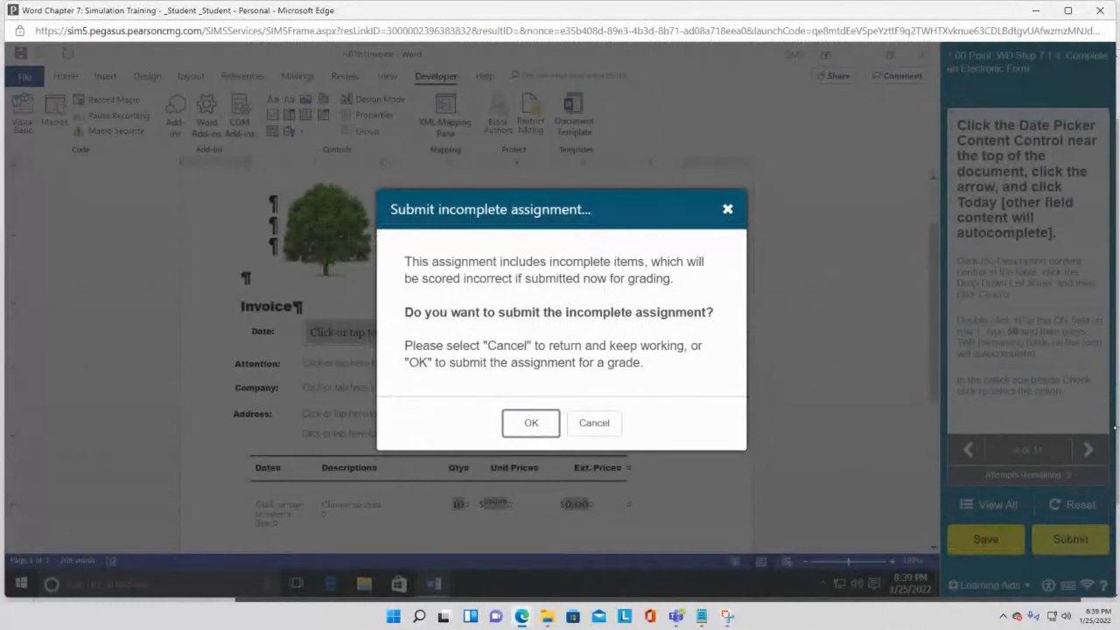
left_click(525, 423)
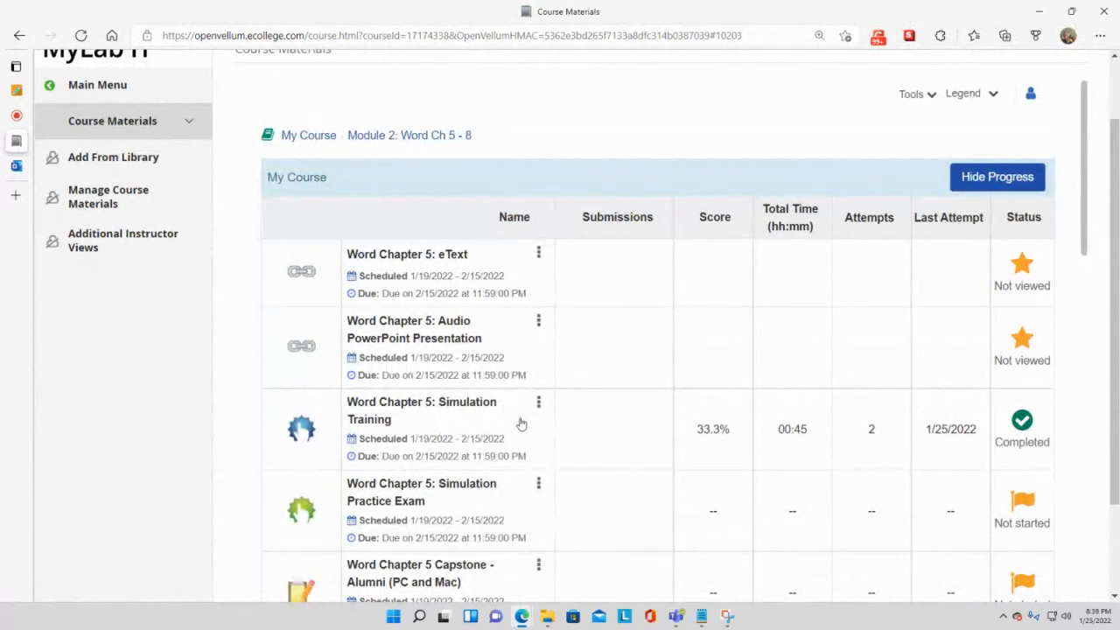
scroll(644, 280, "down", 5)
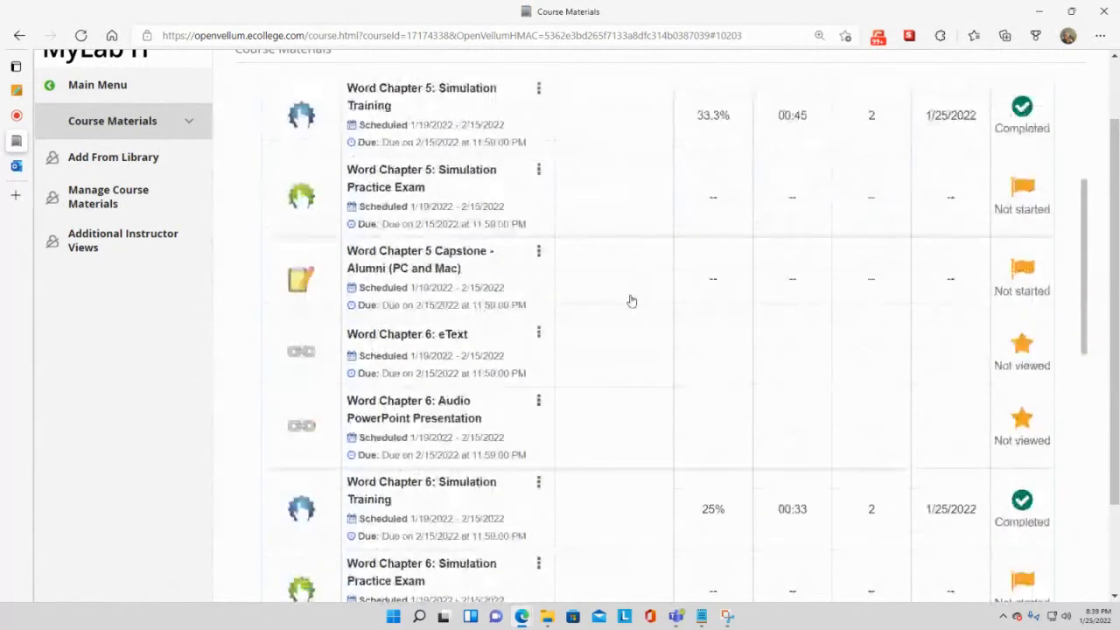
scroll(634, 308, "down", 6)
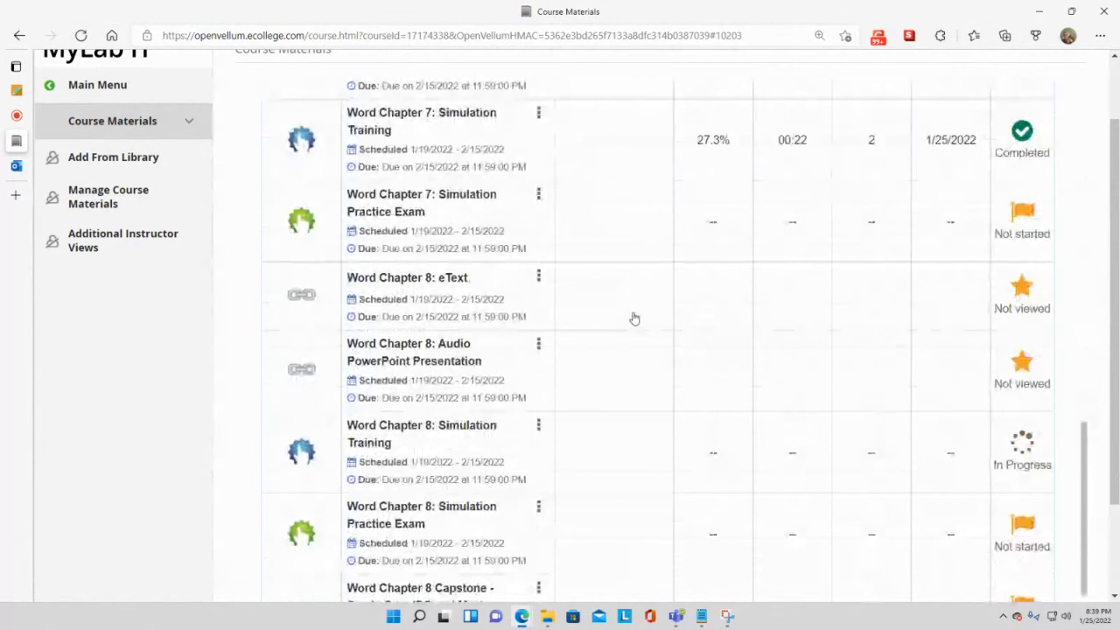
scroll(805, 267, "up", 1)
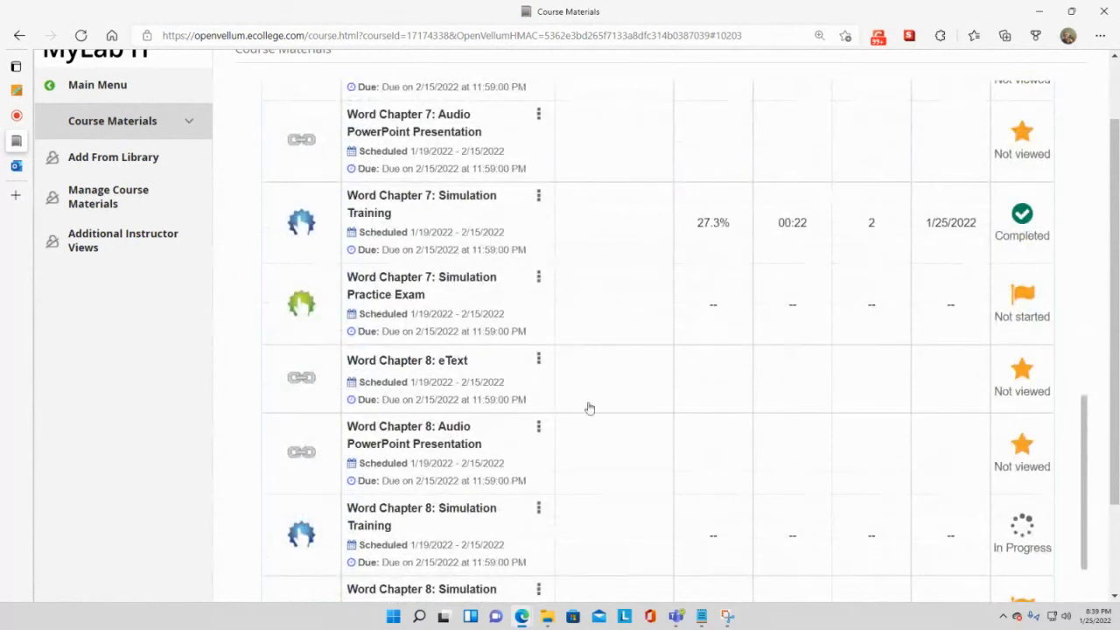
- Open the Word Chapter 8: Simulation Training from the course materials
scroll(525, 429, "down", 1)
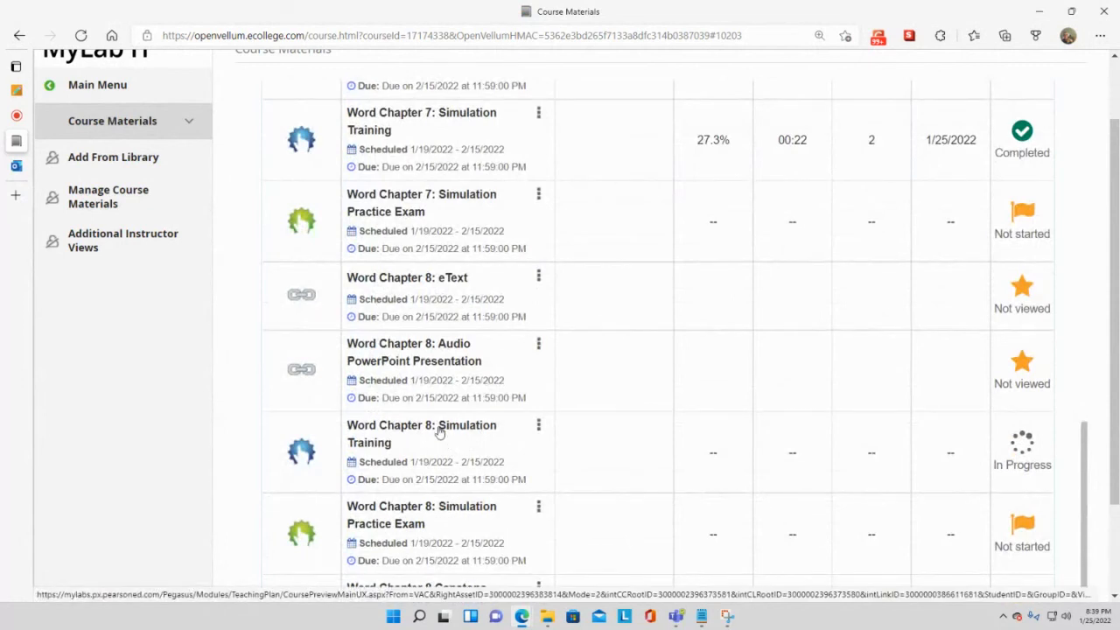
left_click(439, 430)
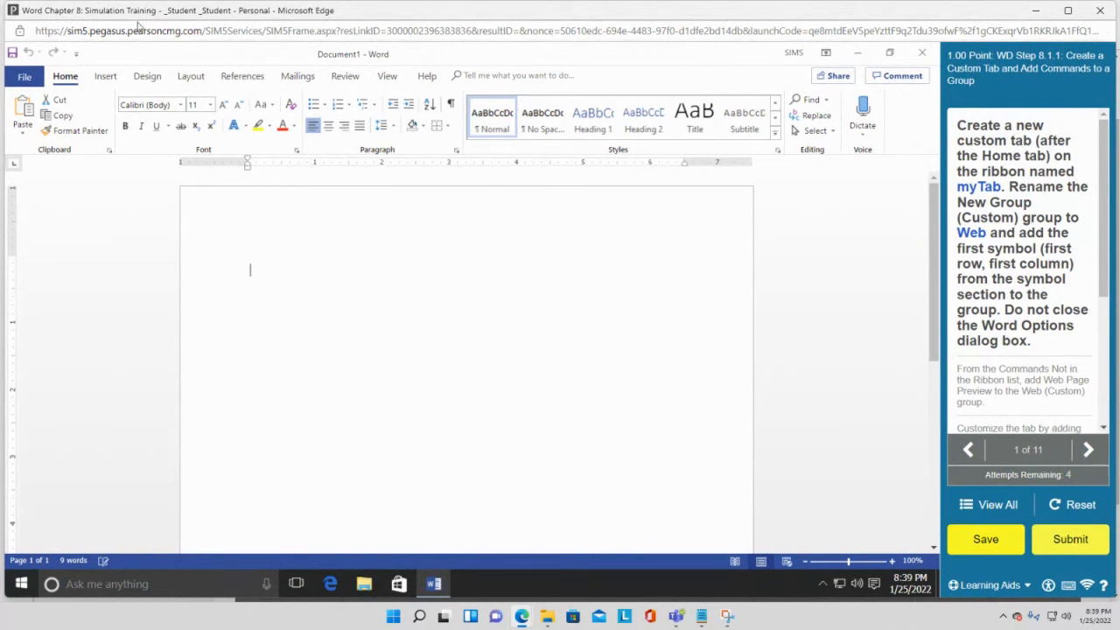
left_click(69, 80)
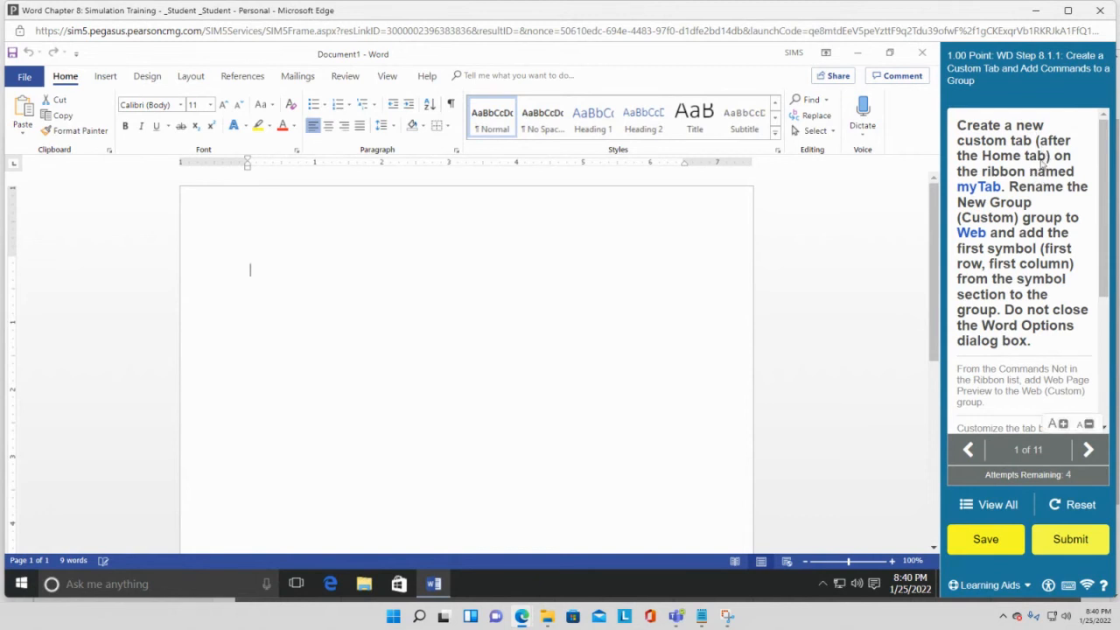
- Open the Customize Ribbon settings in Word Options and add a new custom tab directly after Home
left_click(25, 78)
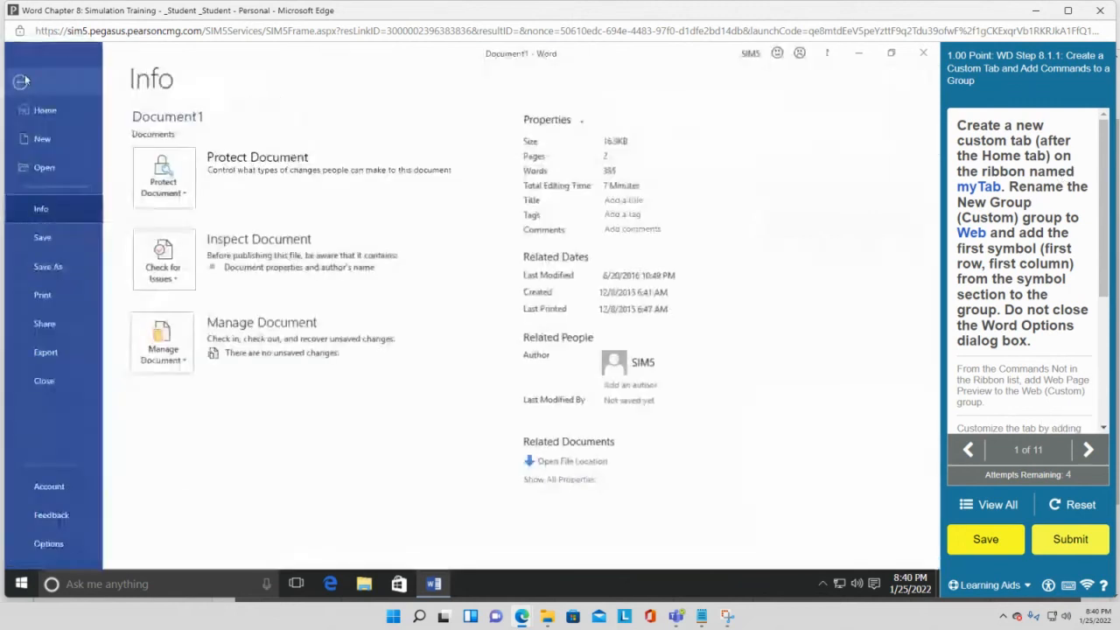
left_click(48, 543)
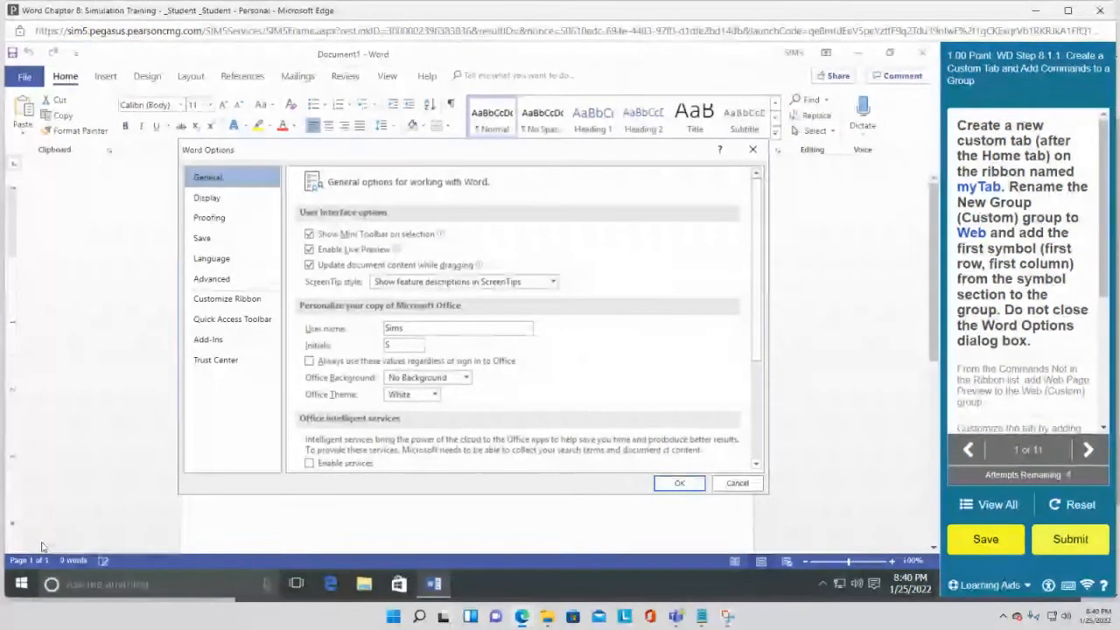
left_click(225, 299)
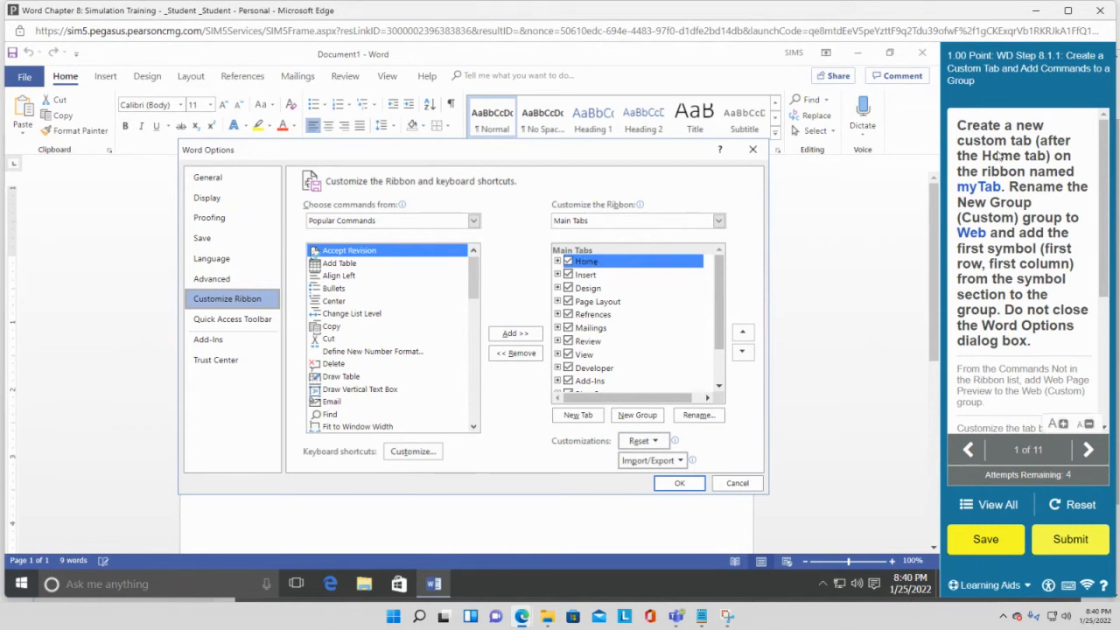
left_click(584, 292)
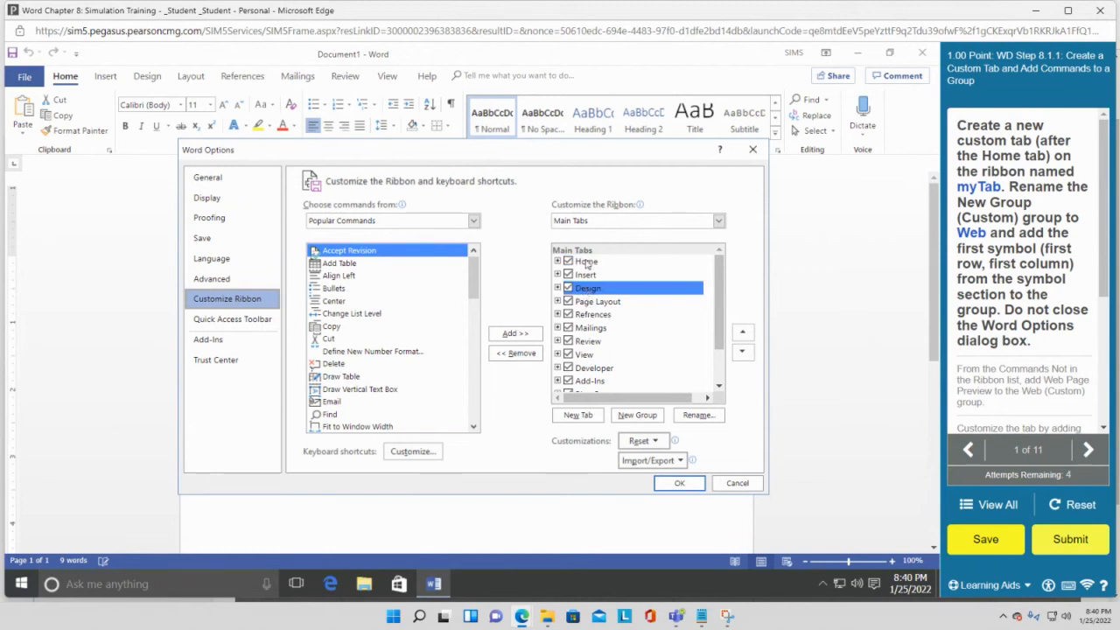
left_click(586, 262)
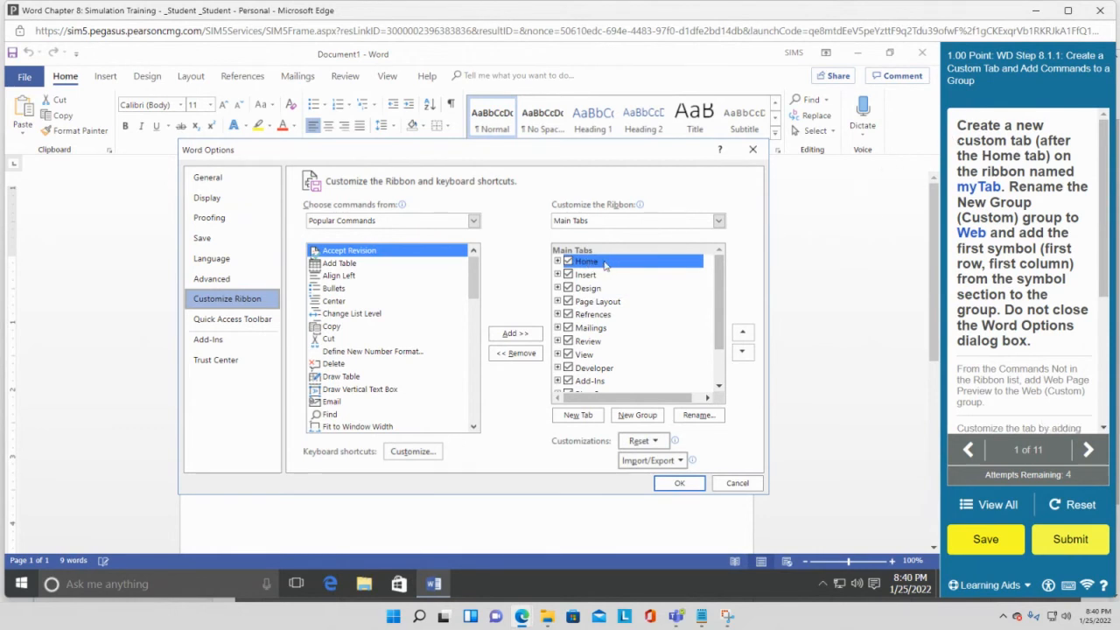
left_click(577, 416)
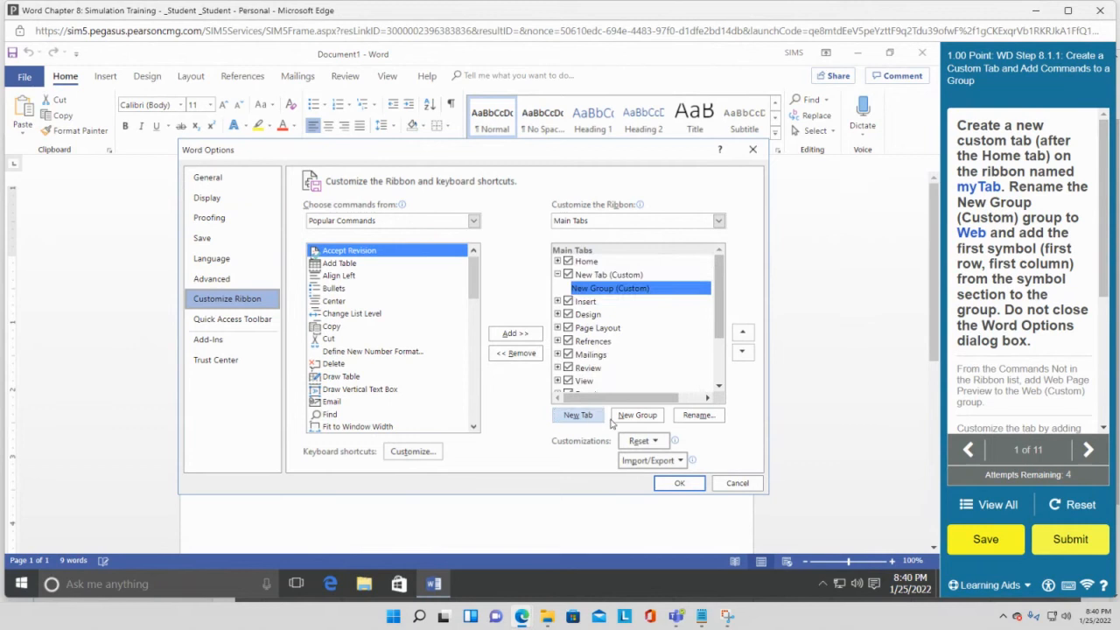
- Rename the new custom ribbon tab to myTab
left_click(698, 416)
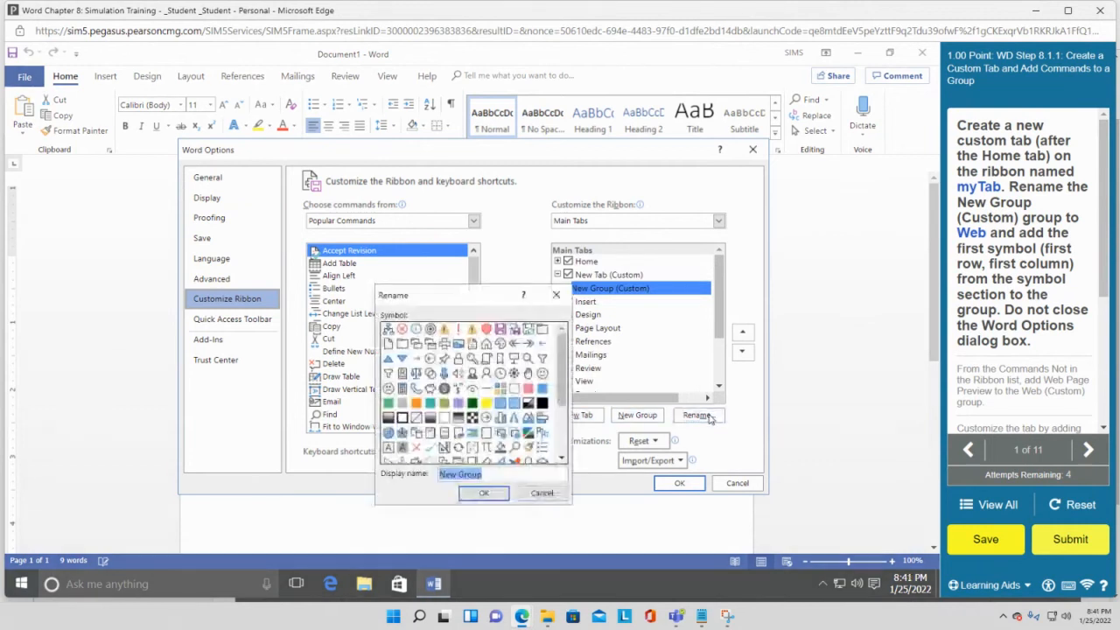
left_click(562, 492)
left_click(612, 274)
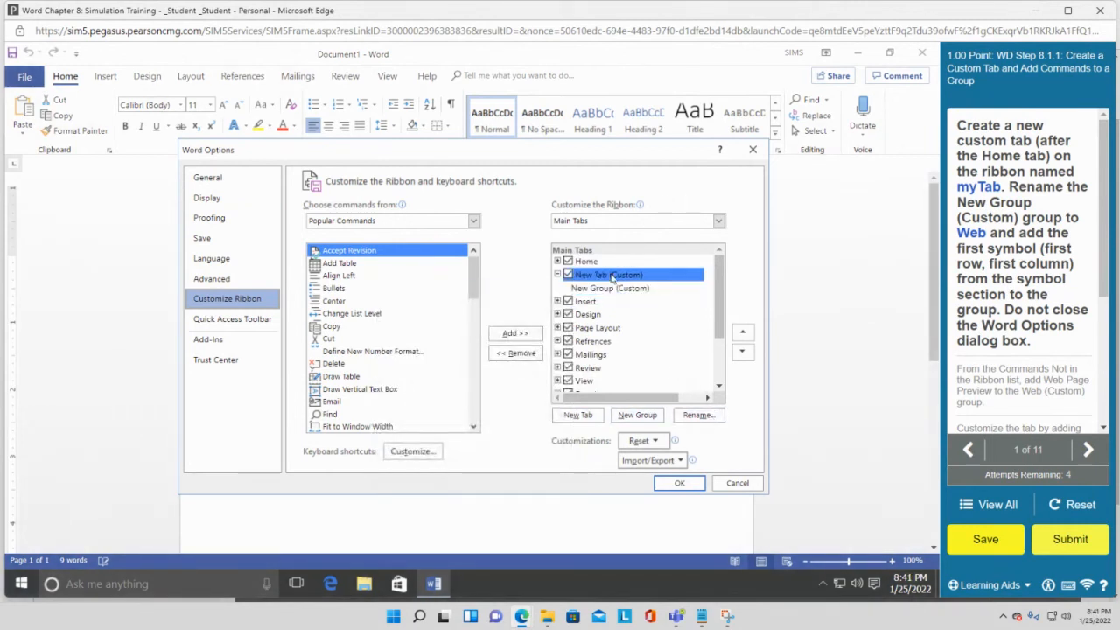
left_click(698, 415)
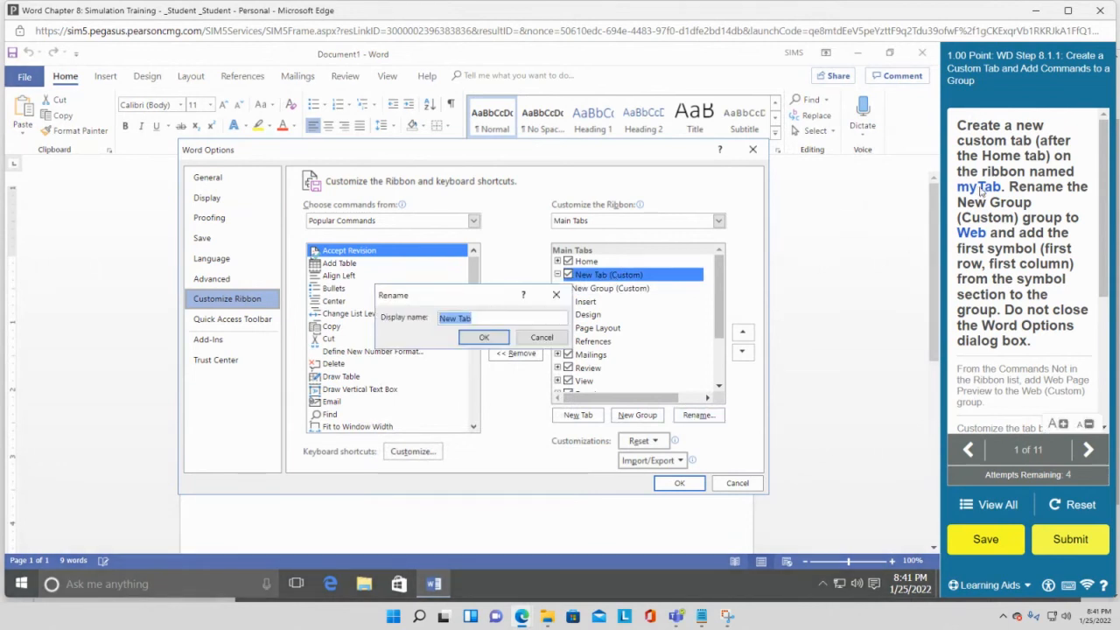
type("myTab")
left_click(483, 340)
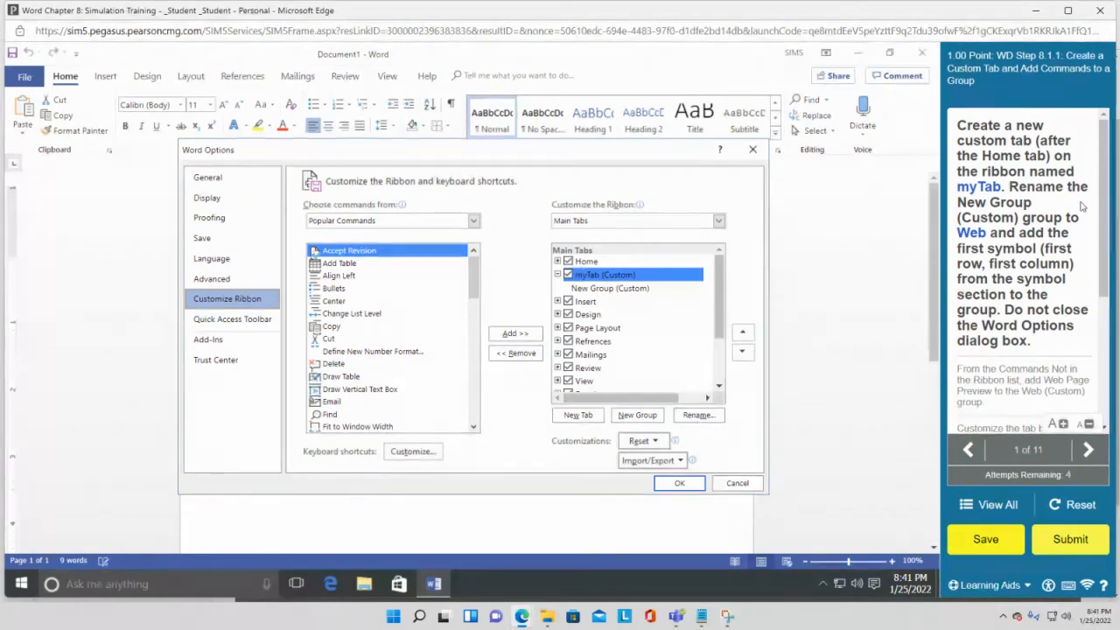
- Rename the new group under myTab to Web and assign it the first symbol in the first row
left_click(592, 291)
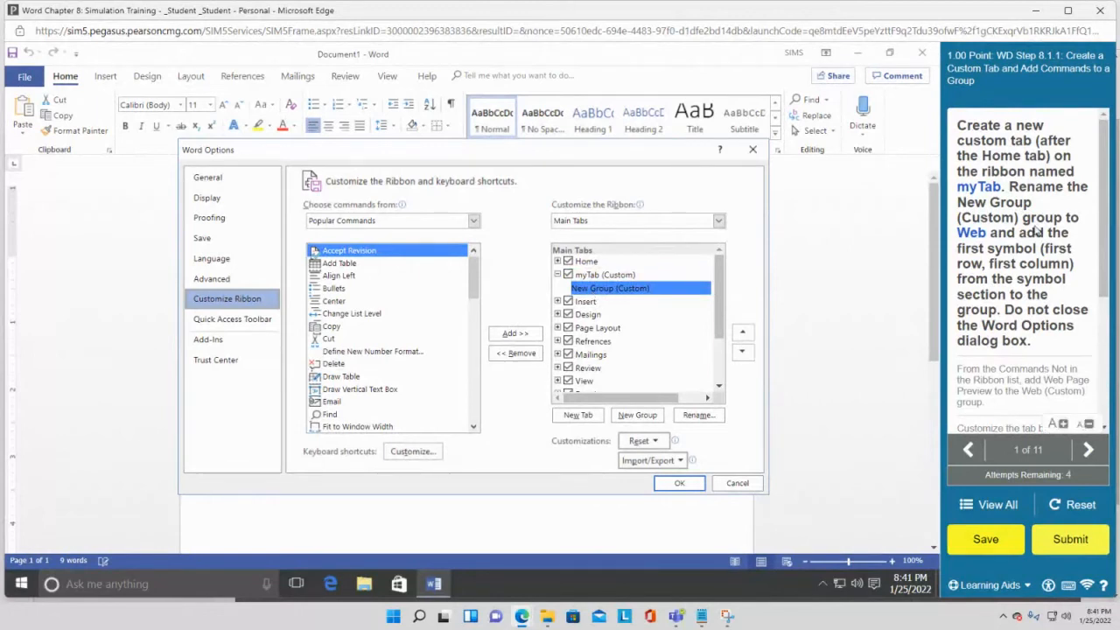
left_click(696, 416)
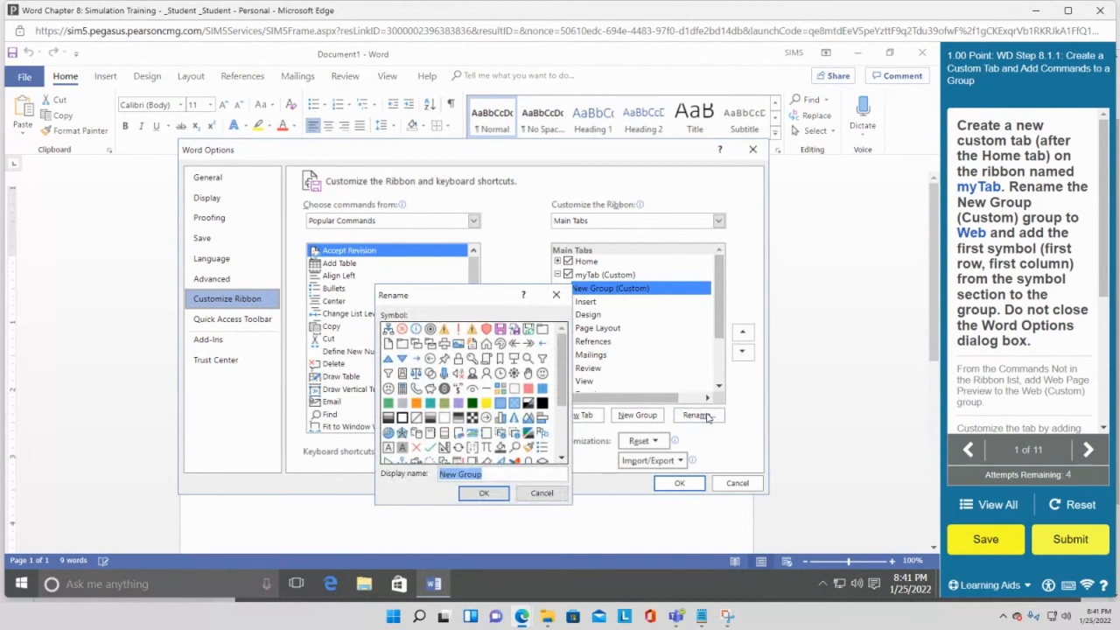
type("Web")
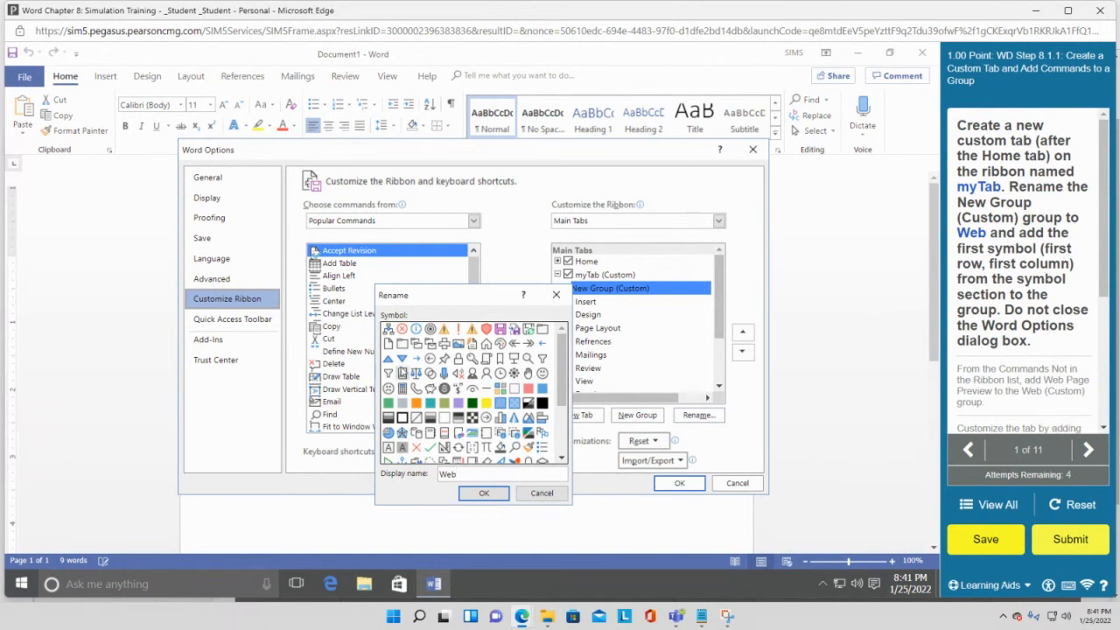
left_click(387, 333)
left_click(484, 492)
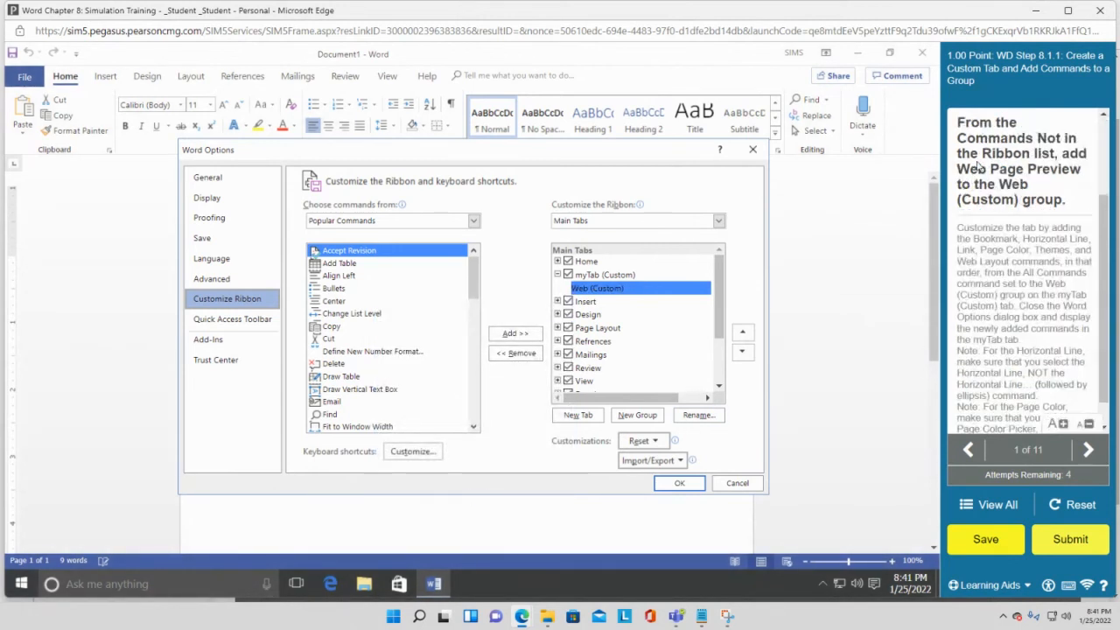
- Add Web Page Preview from the Commands Not in the Ribbon set to the Web group and apply the ribbon changes
scroll(1050, 192, "up", 3)
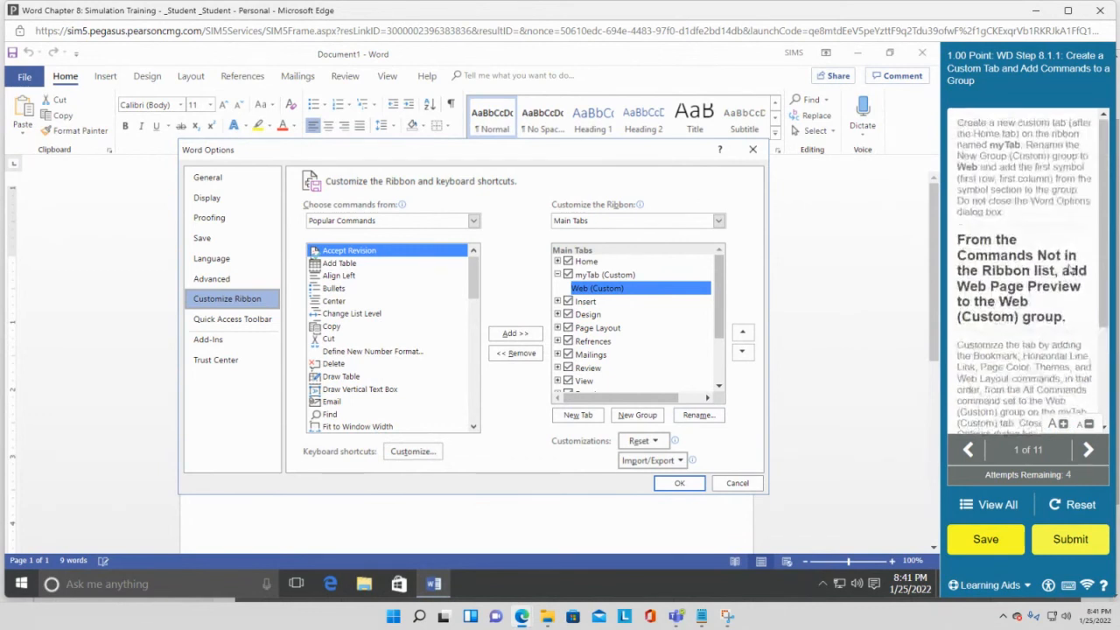
scroll(1053, 291, "down", 2)
scroll(1054, 288, "down", 2)
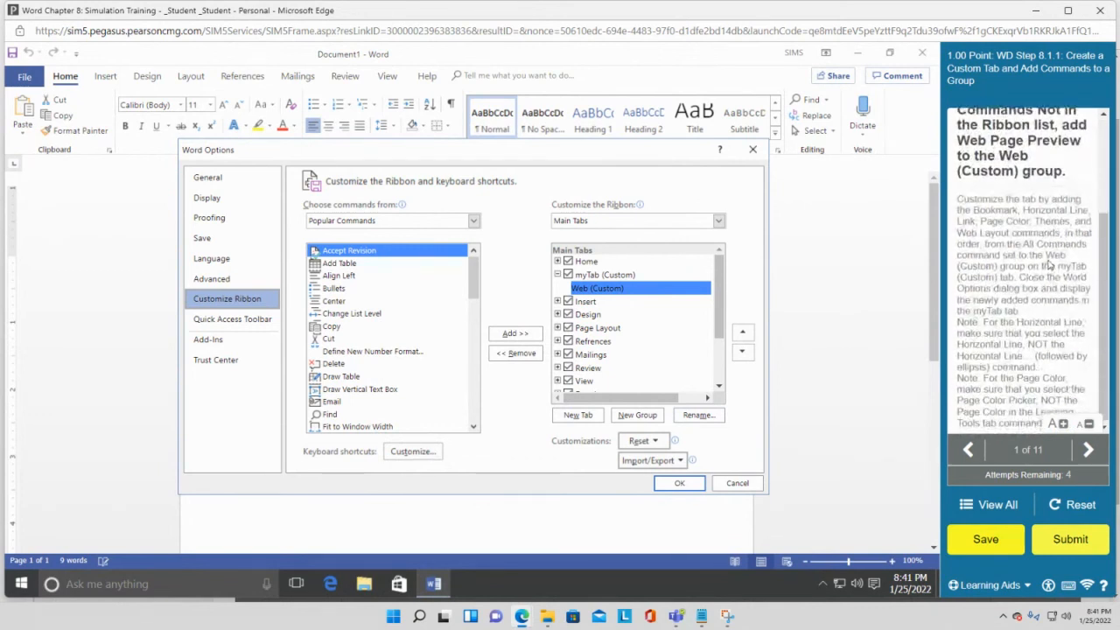
scroll(1054, 288, "up", 2)
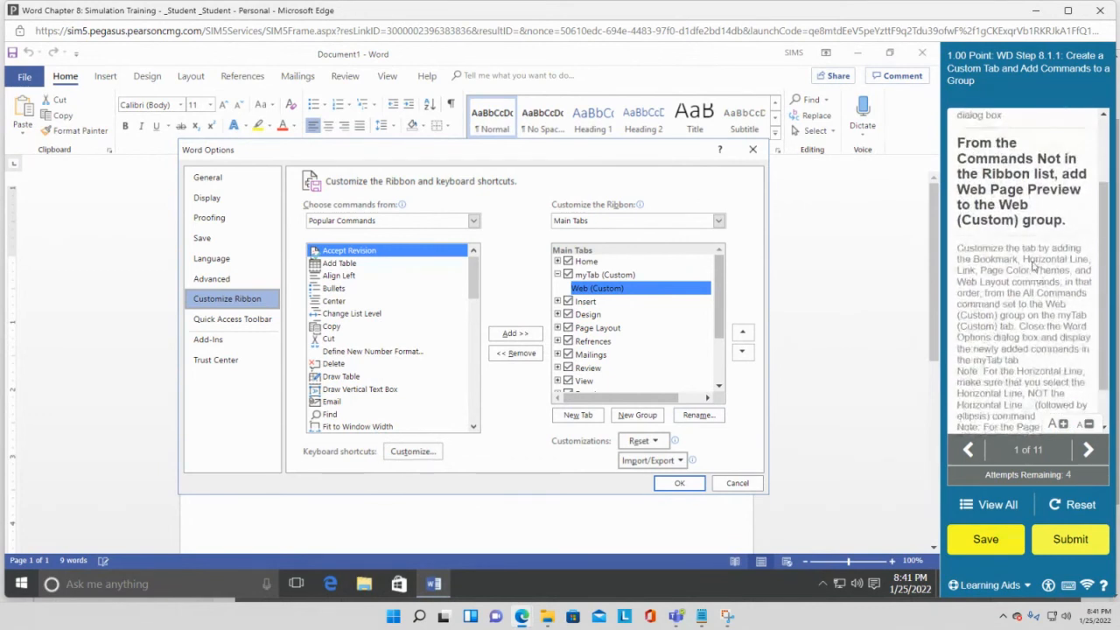
left_click(473, 222)
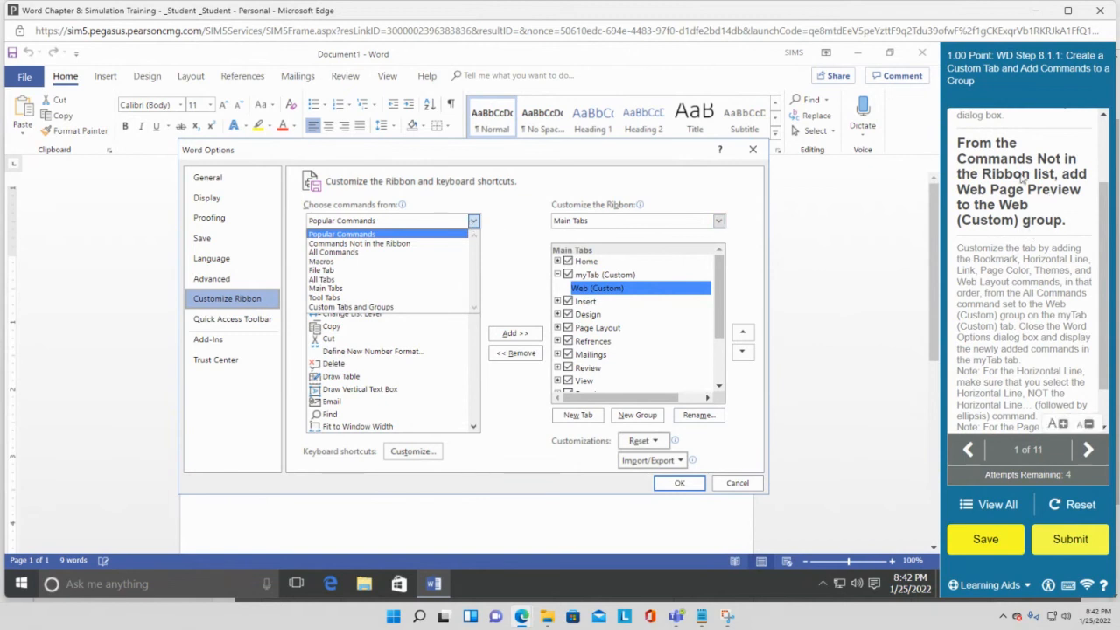
left_click(391, 249)
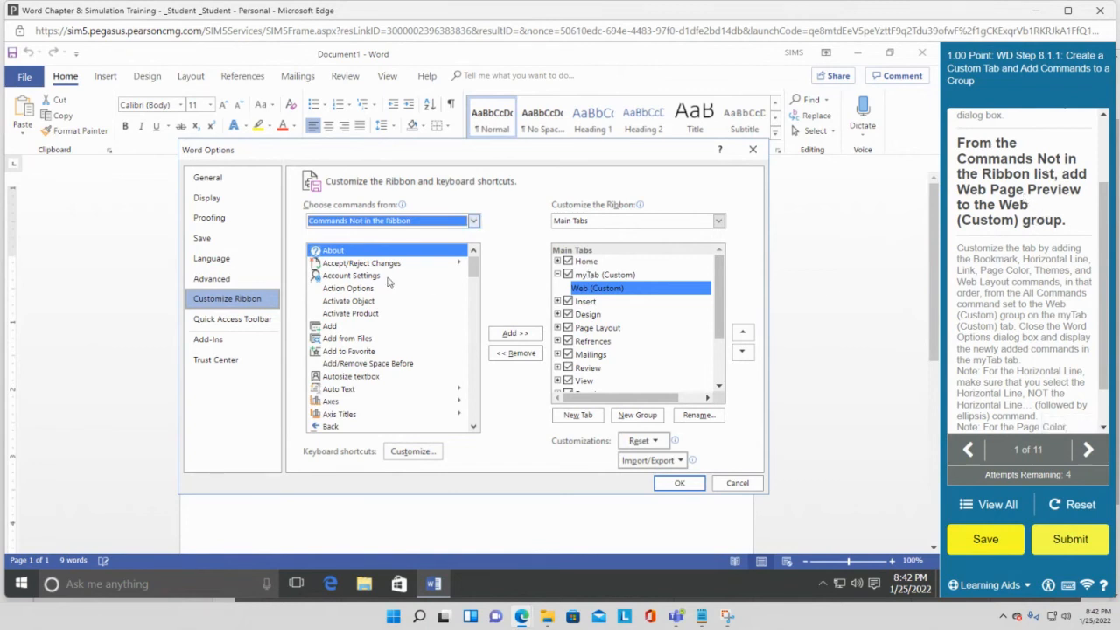
left_click_drag(470, 273, 474, 552)
scroll(404, 349, "up", 2)
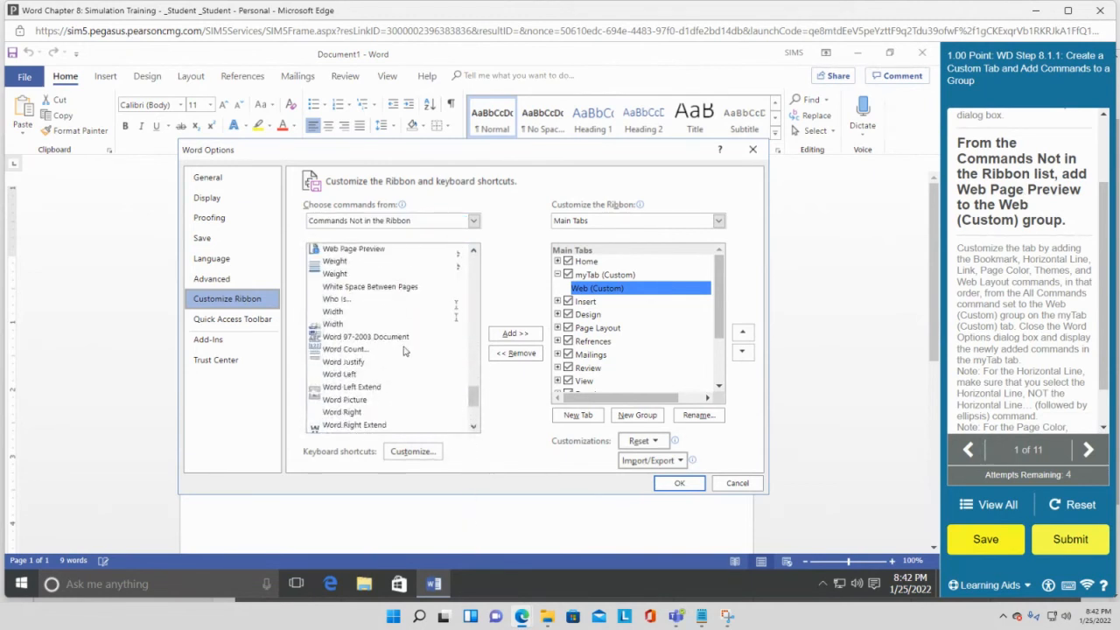
left_click(366, 251)
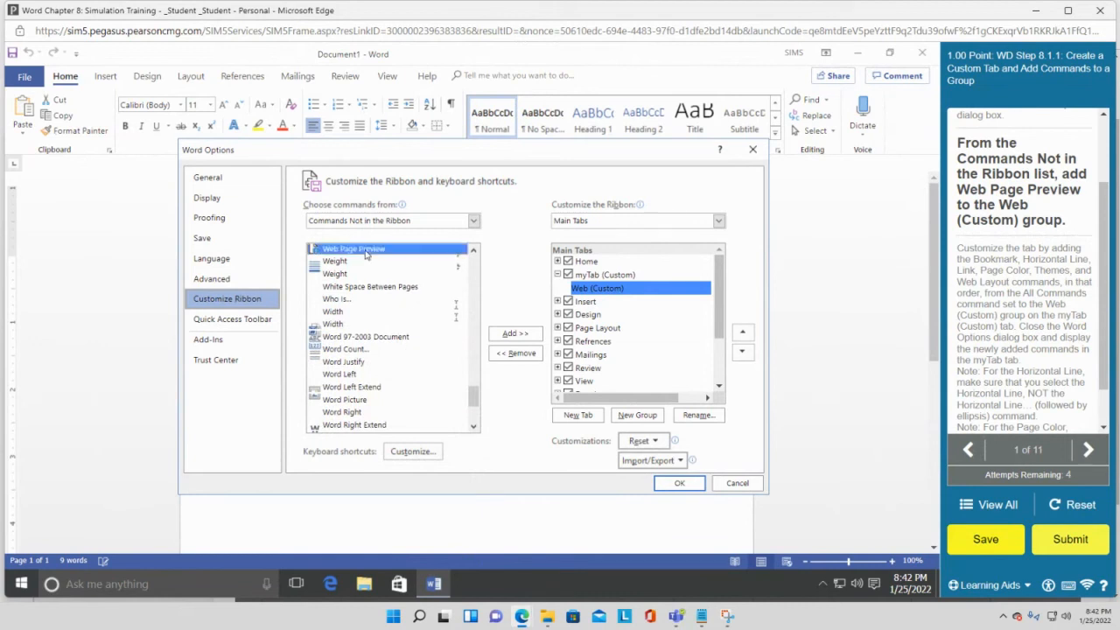
scroll(378, 276, "up", 1)
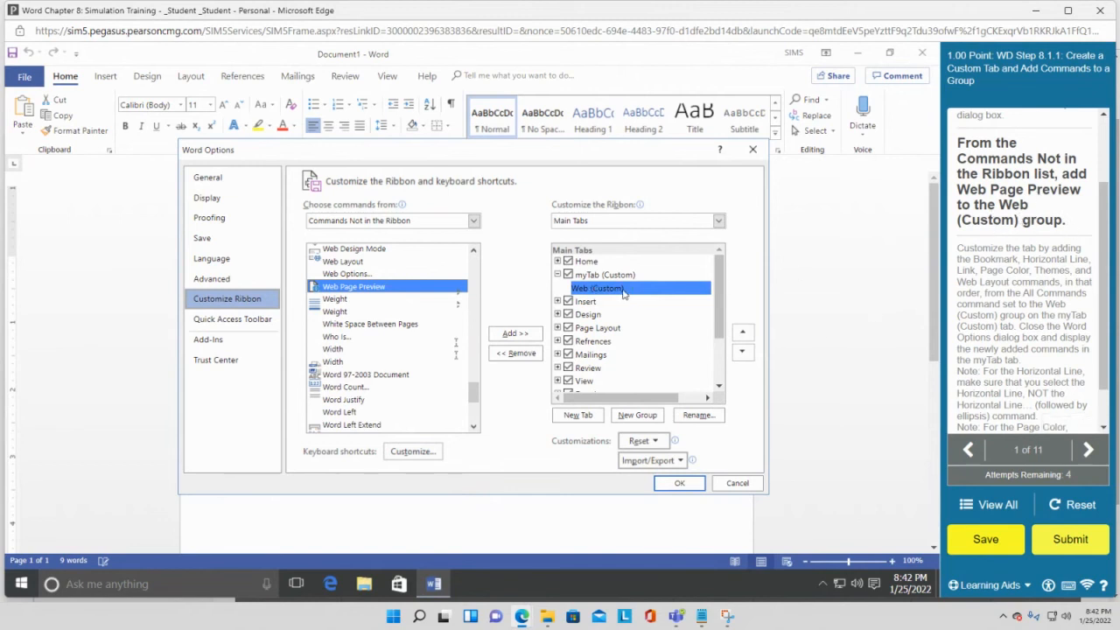
left_click(515, 334)
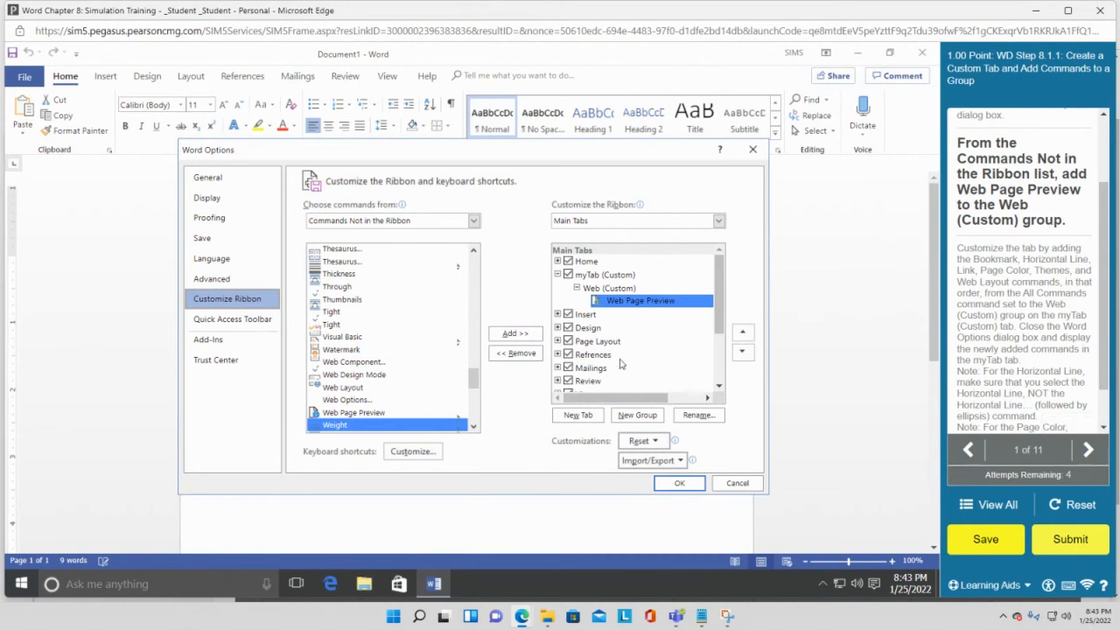
left_click(674, 483)
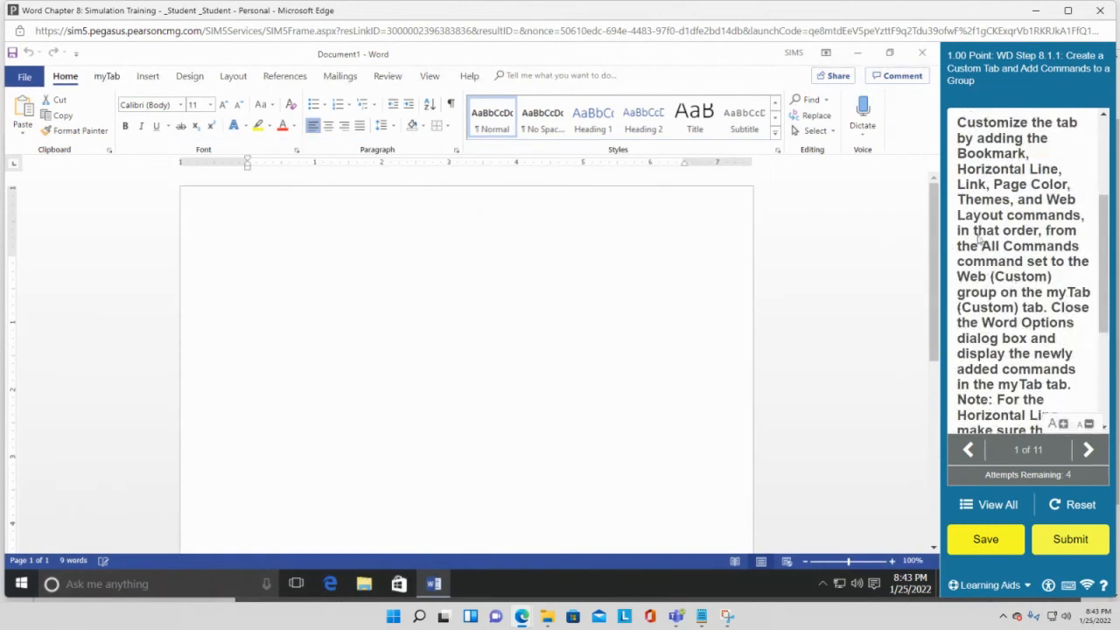
- Read the next task instruction and examine the custom myTab ribbon tab alongside its neighbouring tabs
scroll(984, 261, "up", 3)
scroll(984, 261, "down", 3)
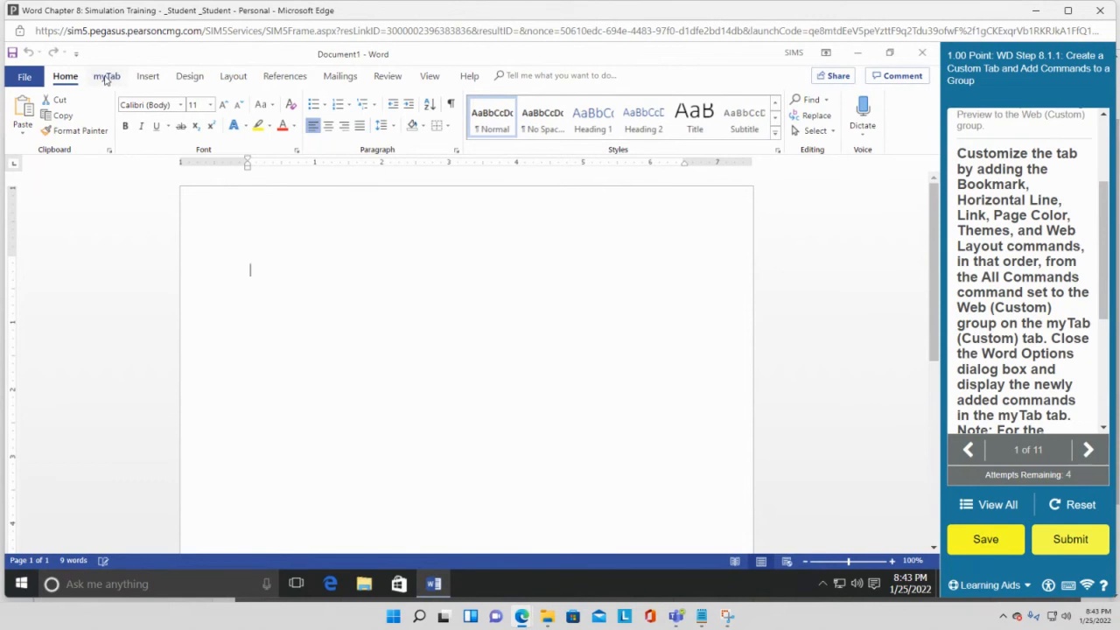
left_click(106, 77)
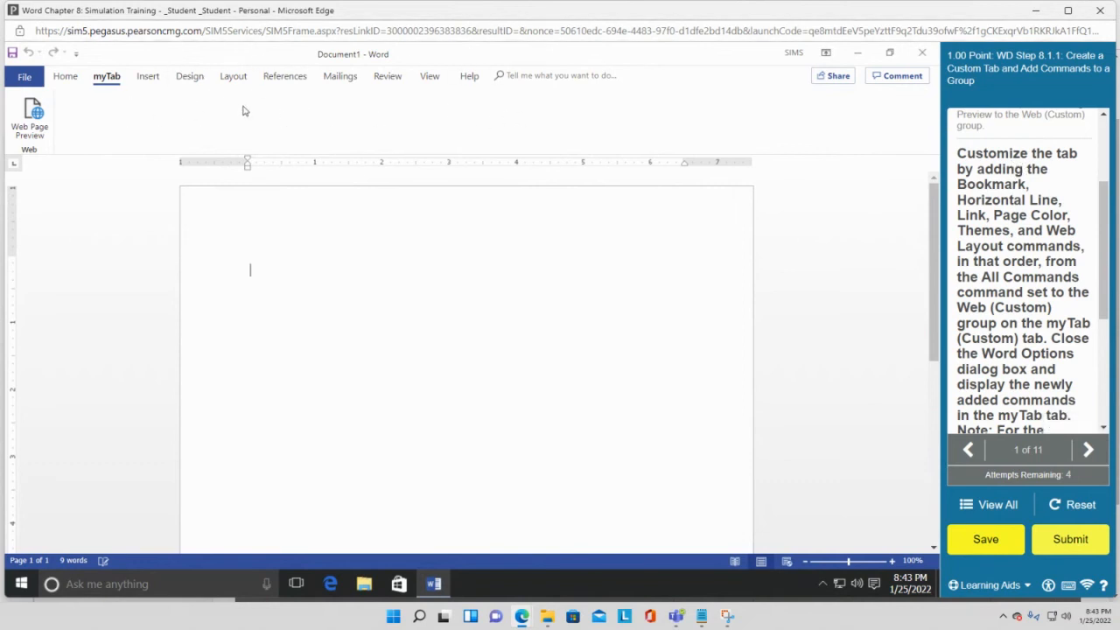
left_click(147, 76)
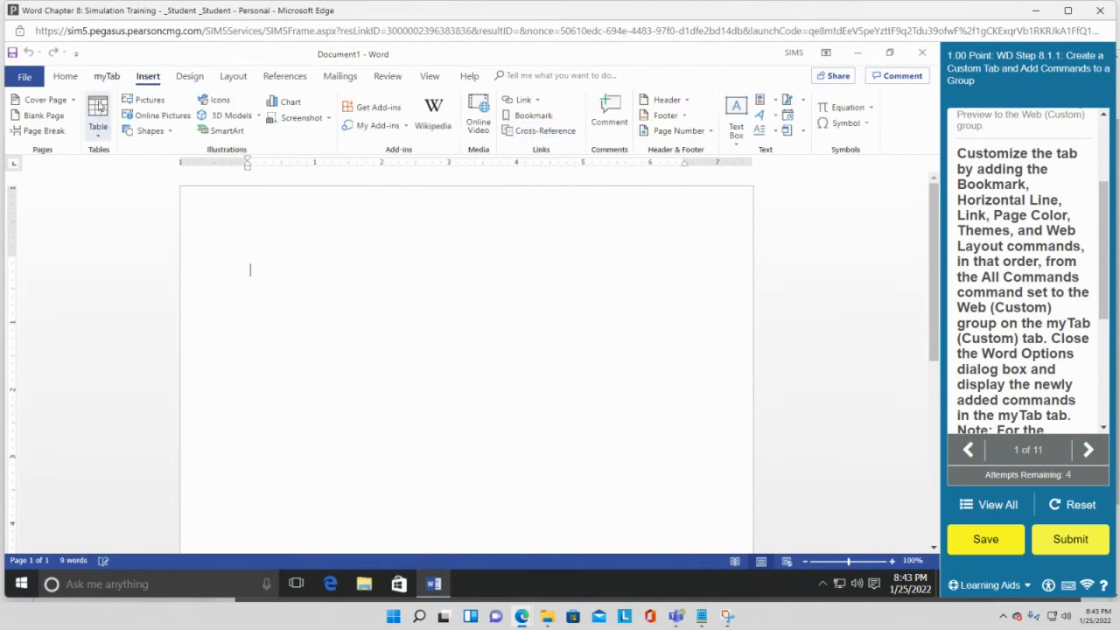
left_click(64, 77)
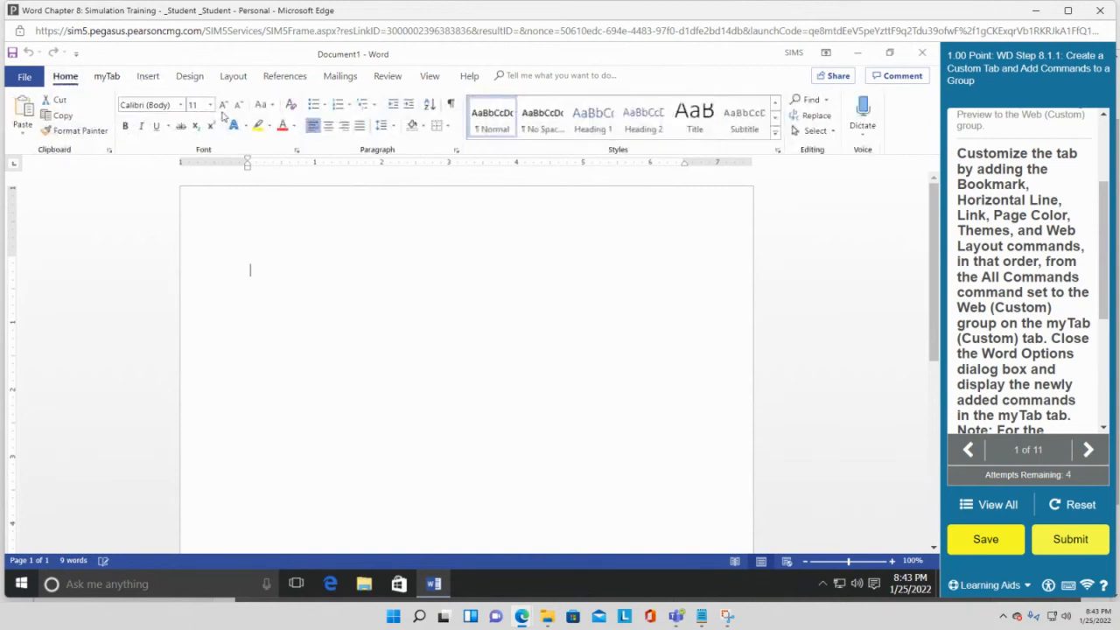
left_click(104, 77)
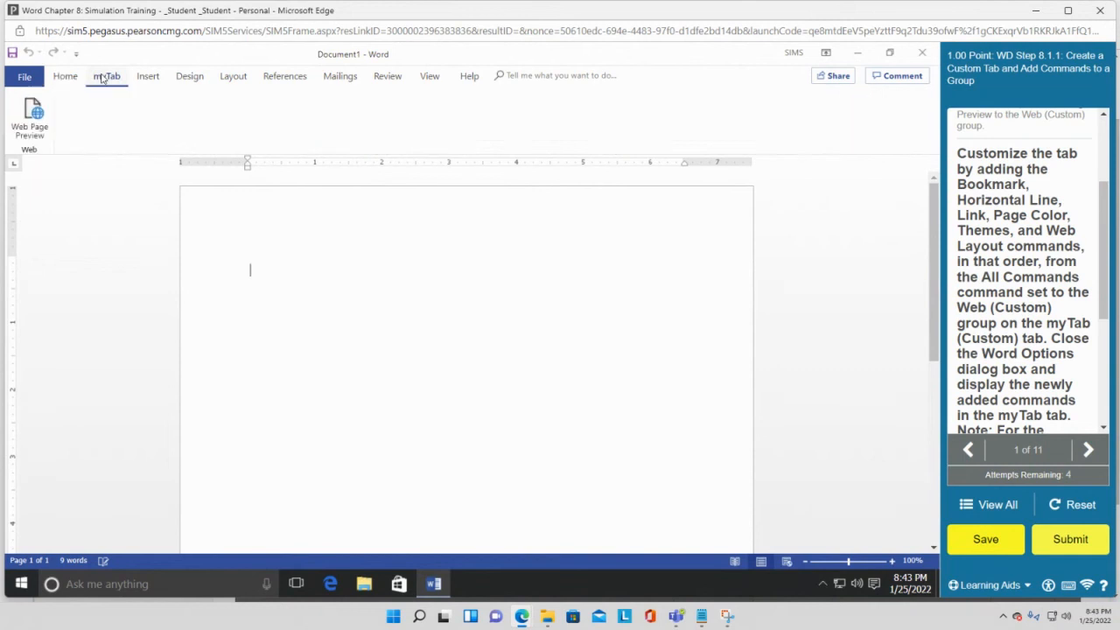
- Open the ribbon customization options and list the All Commands set
right_click(146, 130)
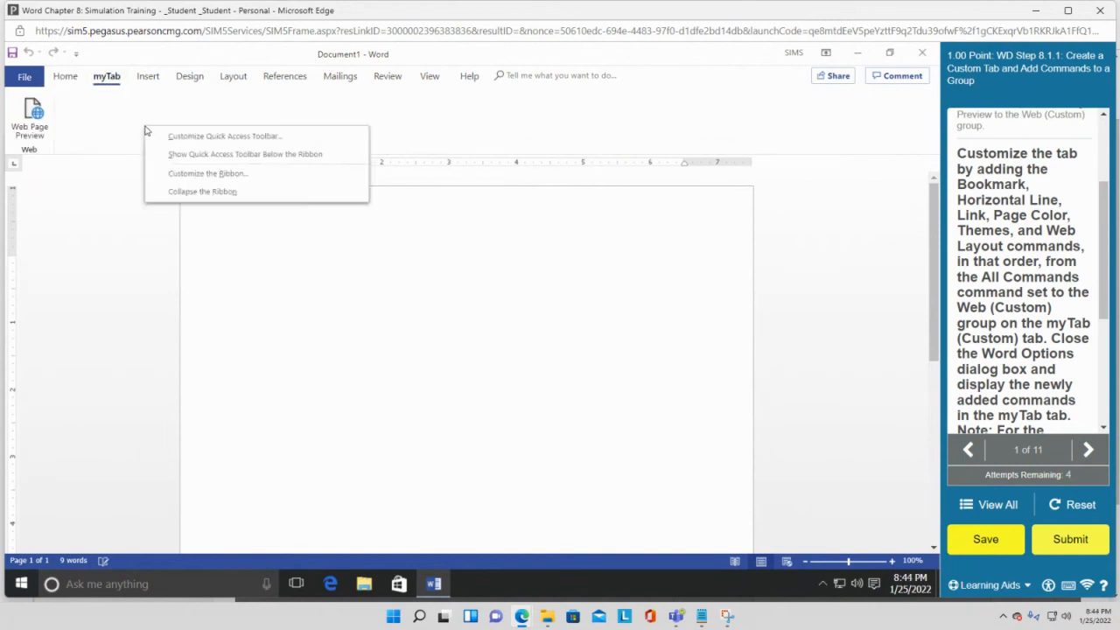
left_click(218, 174)
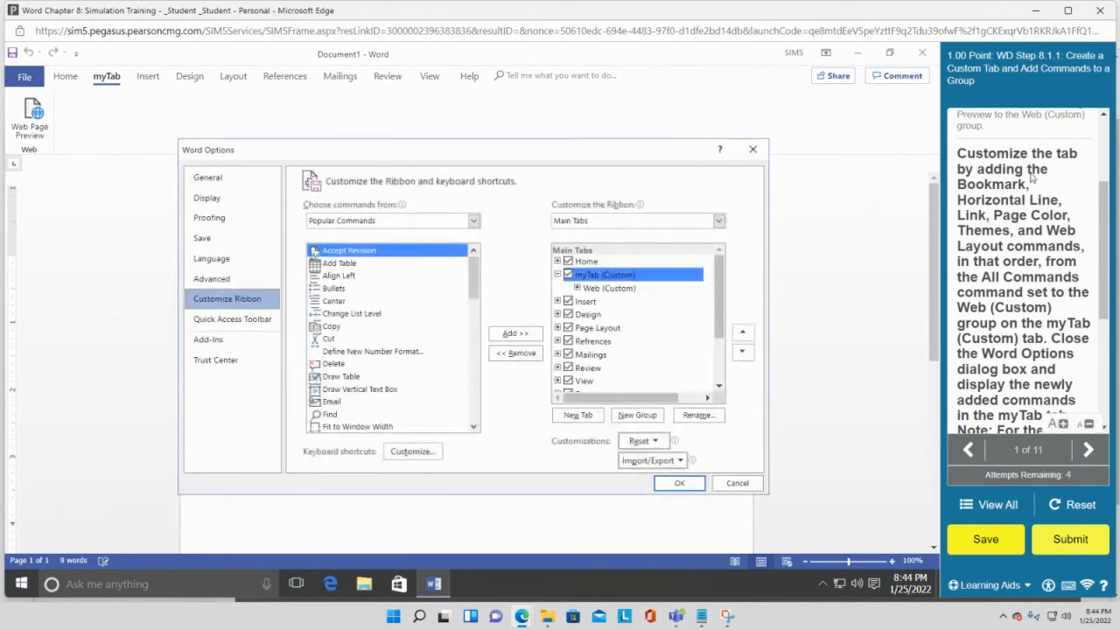
left_click(473, 223)
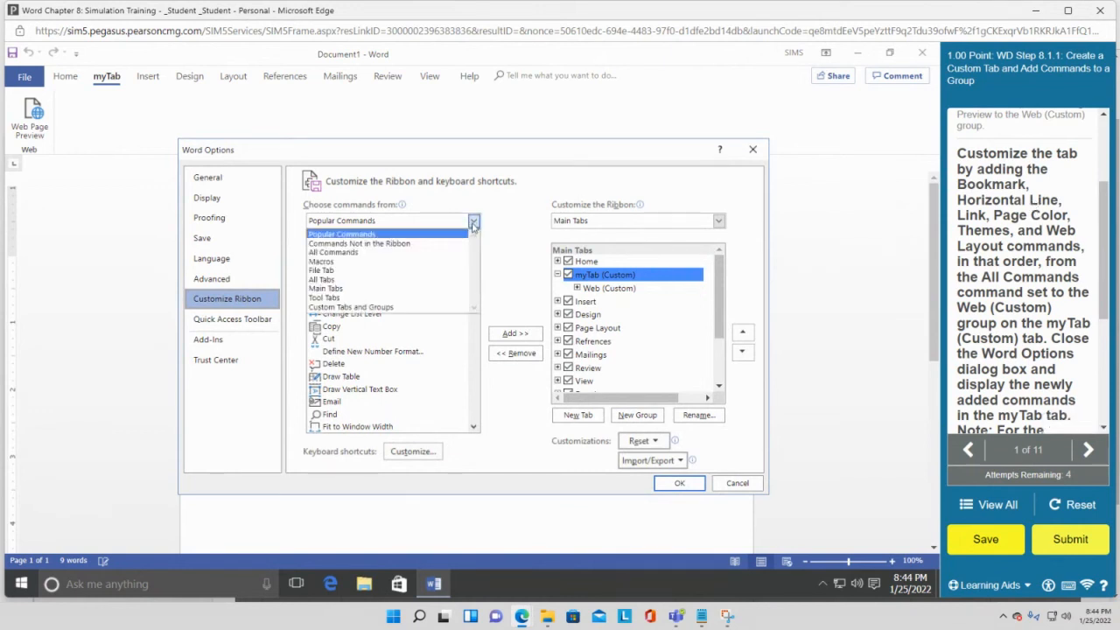
left_click(408, 253)
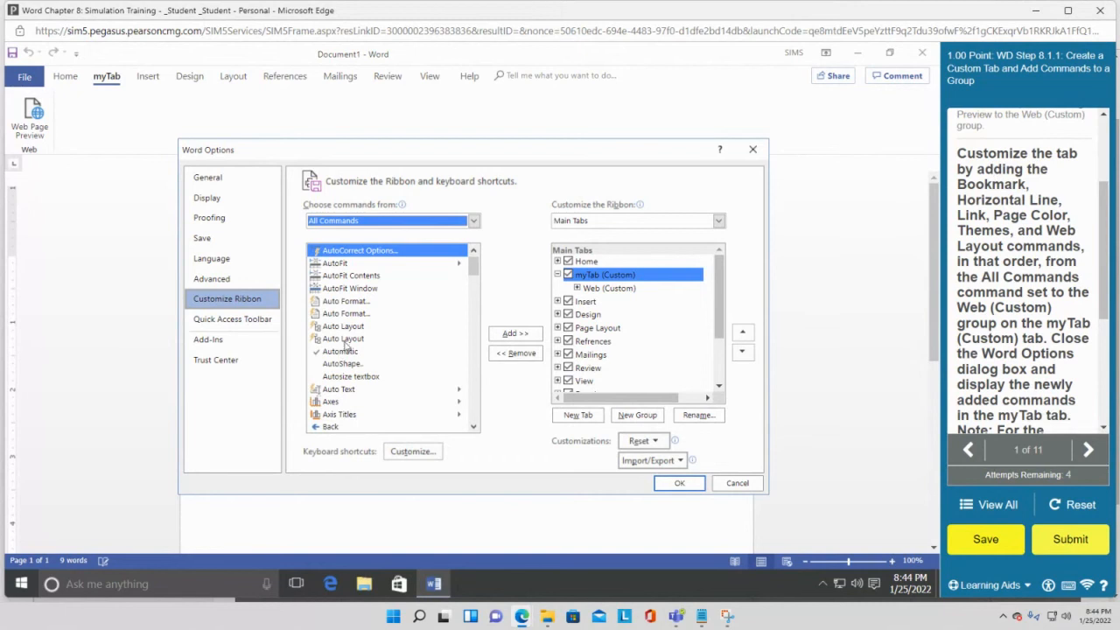
- Try to add the Bookmark command from All Commands with the myTab (Custom) tab as the target
scroll(346, 347, "down", 2)
scroll(346, 346, "down", 2)
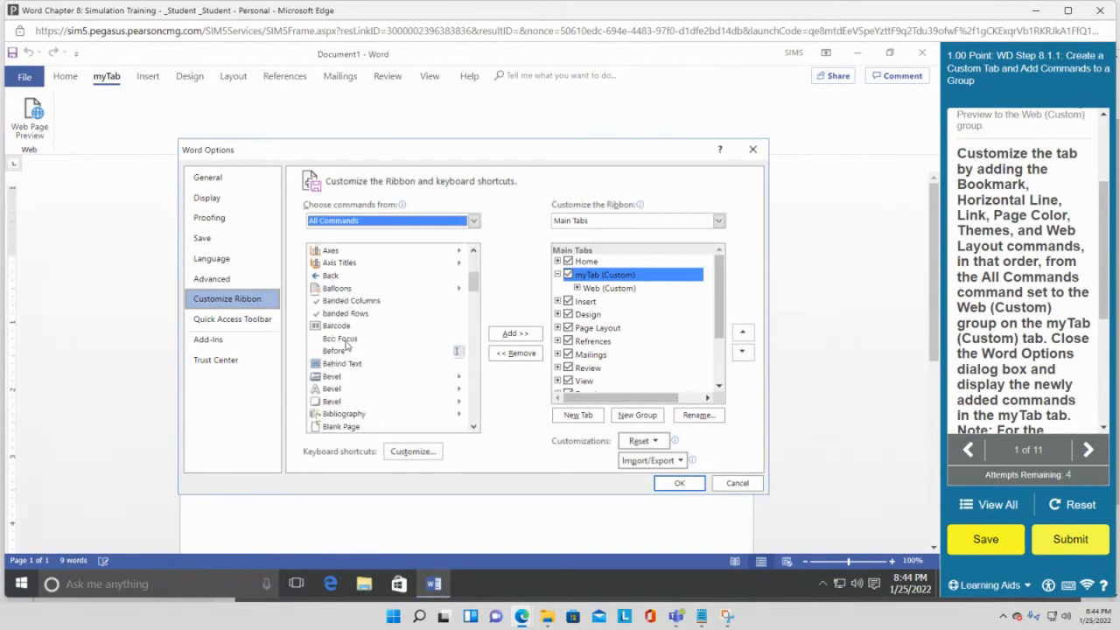
scroll(346, 346, "down", 1)
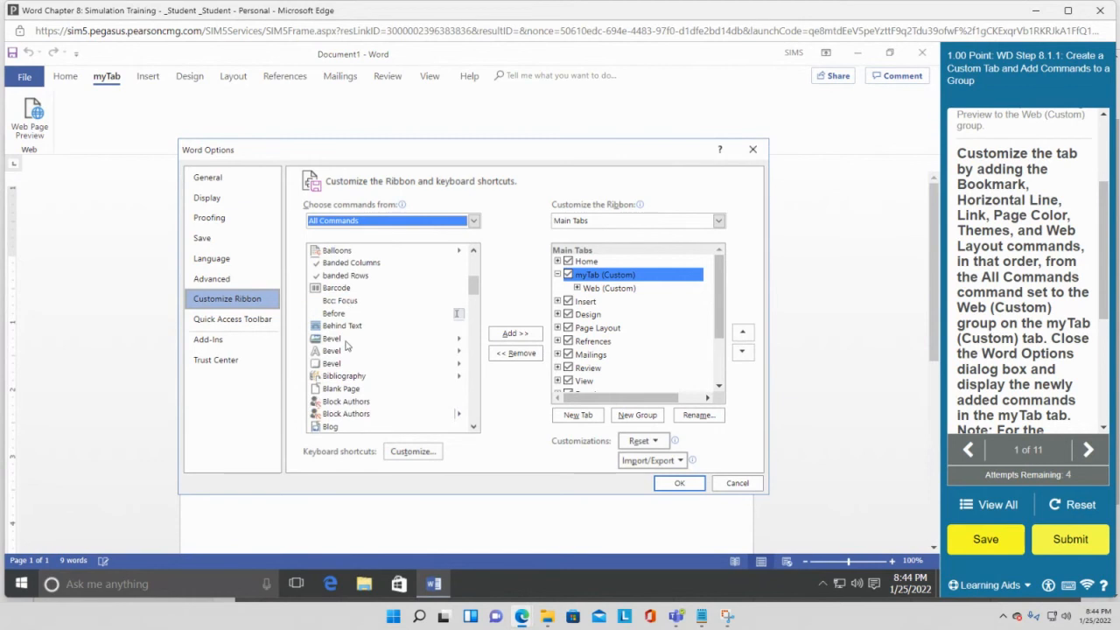
scroll(347, 346, "down", 1)
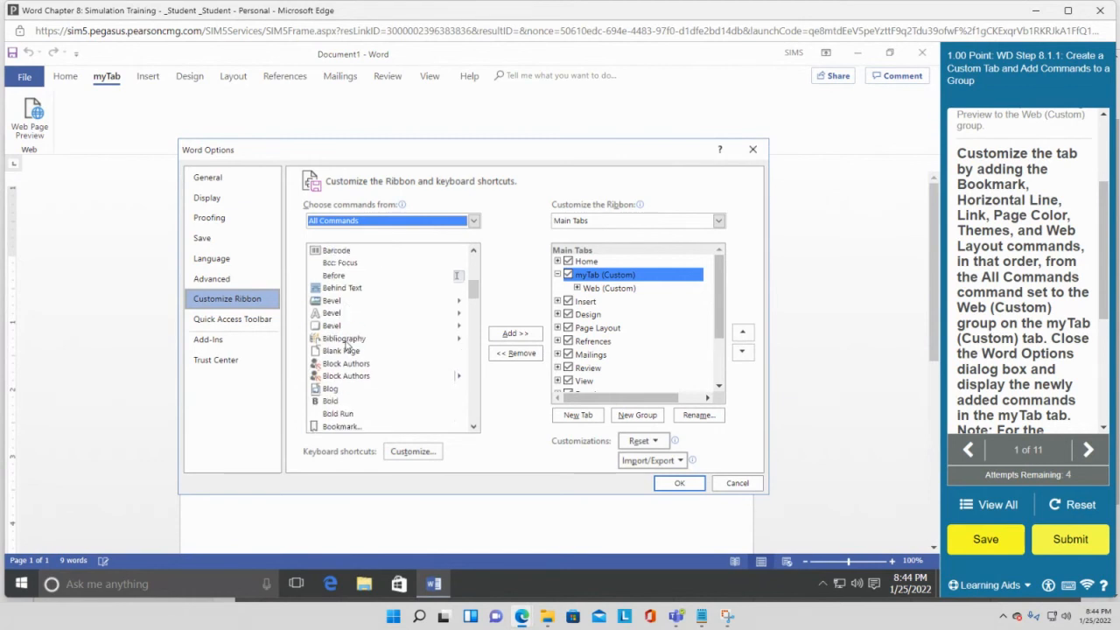
scroll(346, 344, "down", 1)
left_click(341, 389)
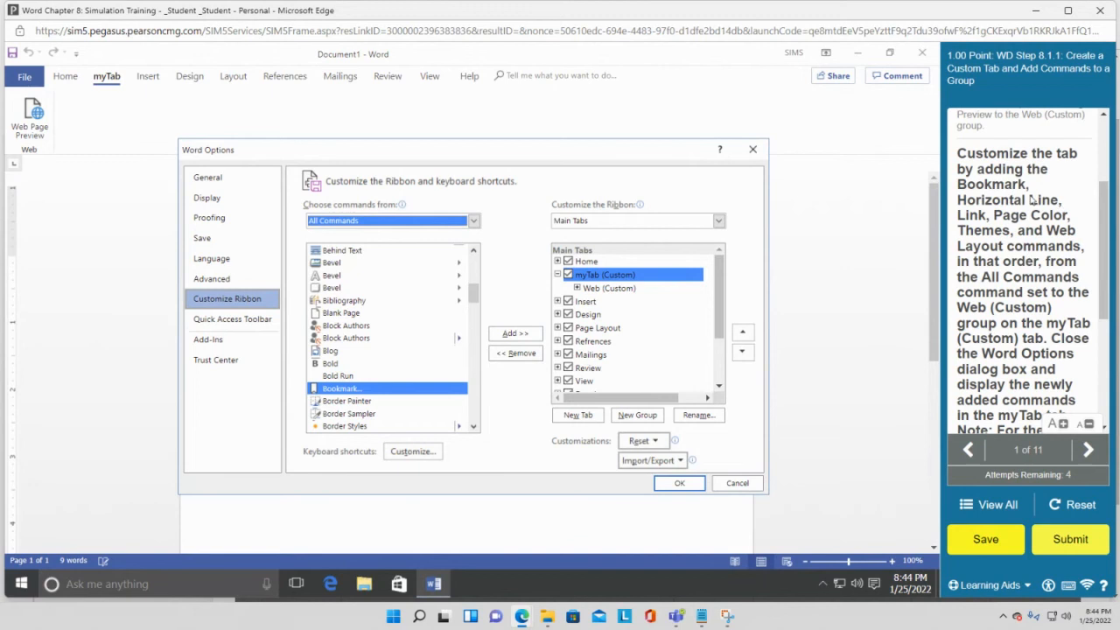
scroll(1037, 245, "up", 2)
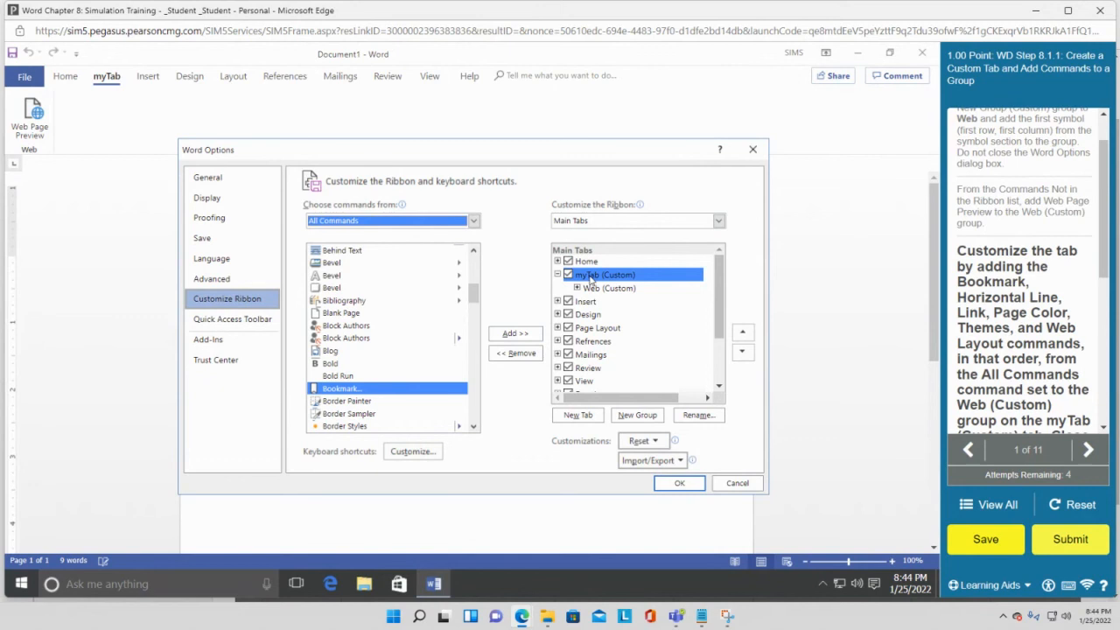
left_click(520, 339)
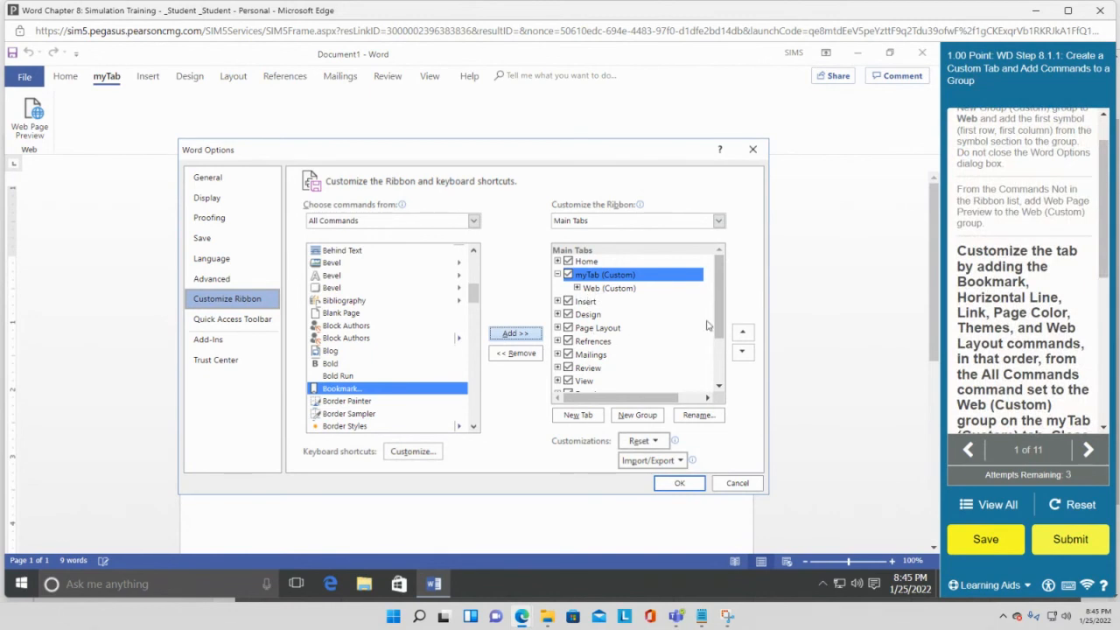
mouse_move(719, 318)
left_mouse_down()
mouse_move(722, 353)
mouse_move(713, 306)
left_mouse_up()
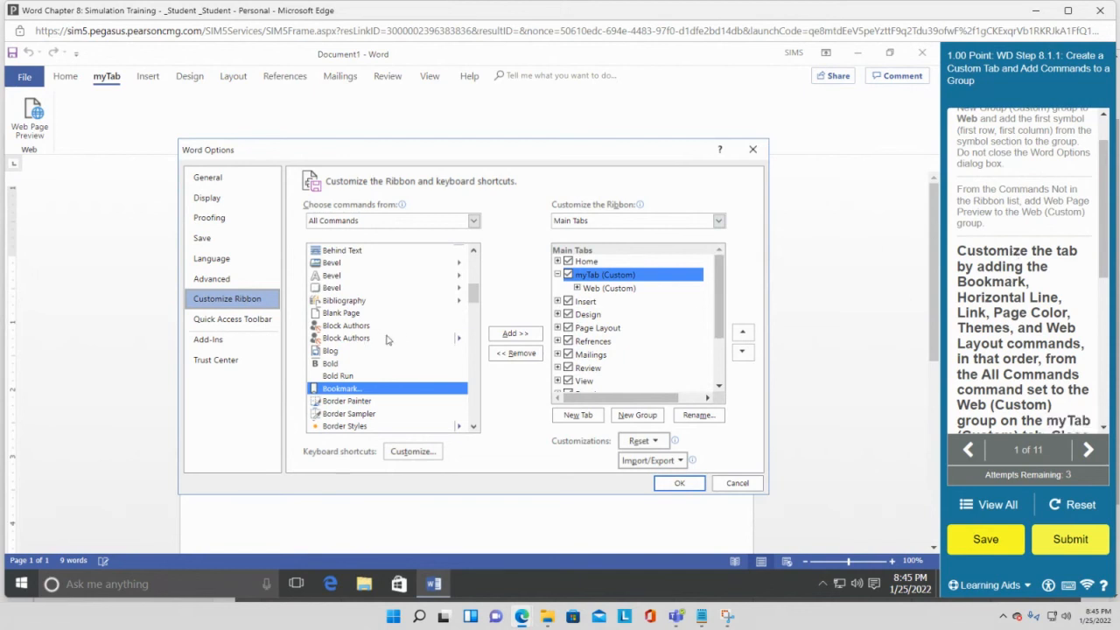
- Try to add each of the two Horizontal Line commands with myTab (Custom) as the target
scroll(398, 337, "down", 3)
scroll(403, 335, "down", 2)
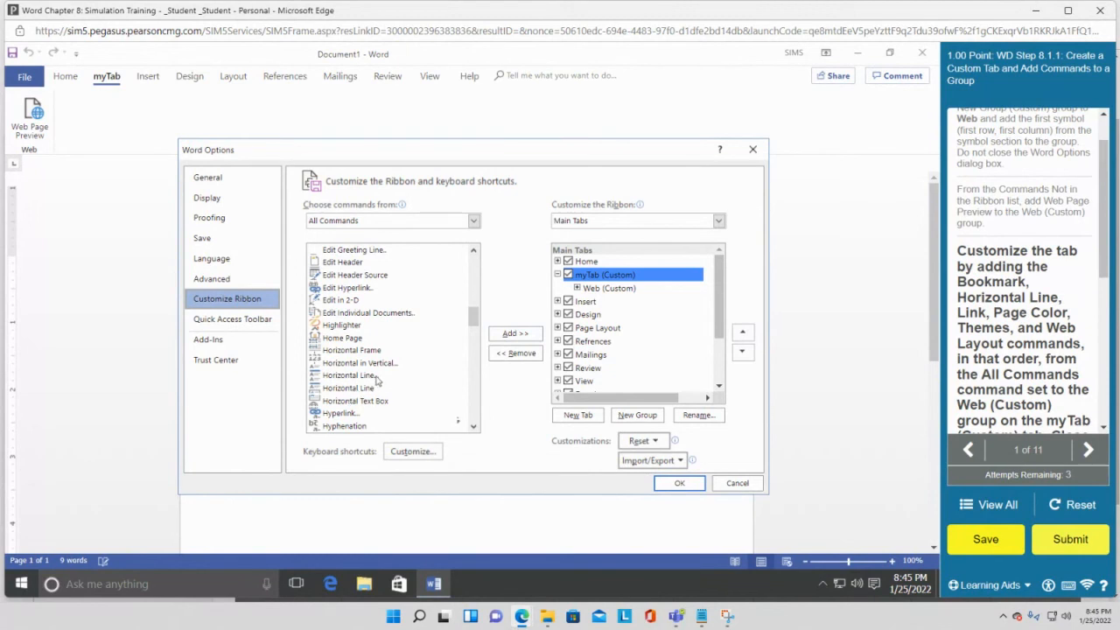
left_click(357, 391)
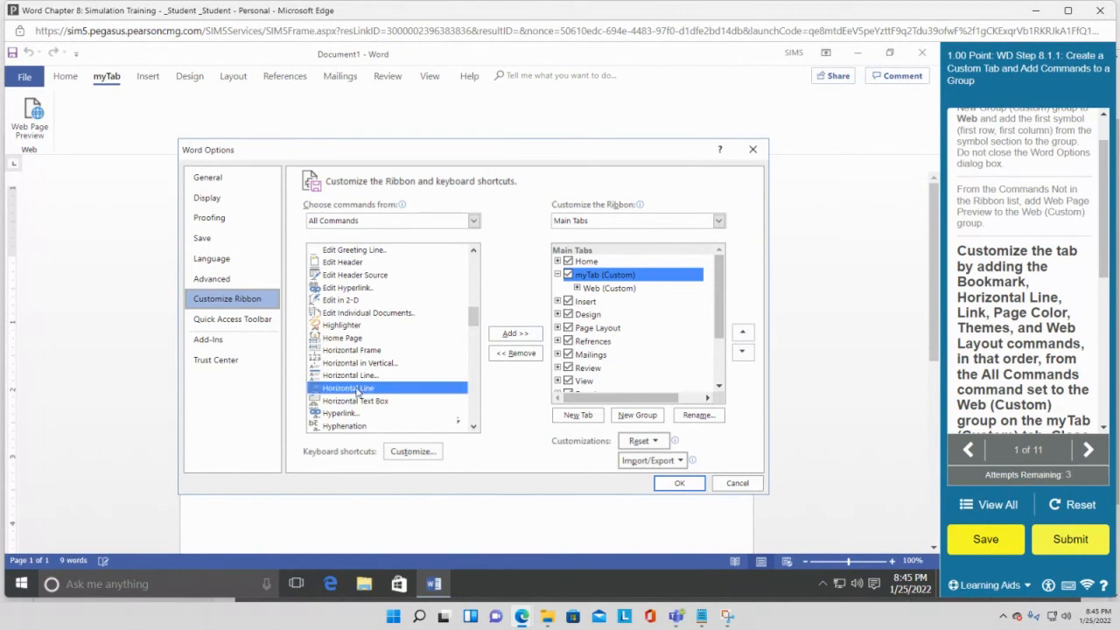
left_click(514, 334)
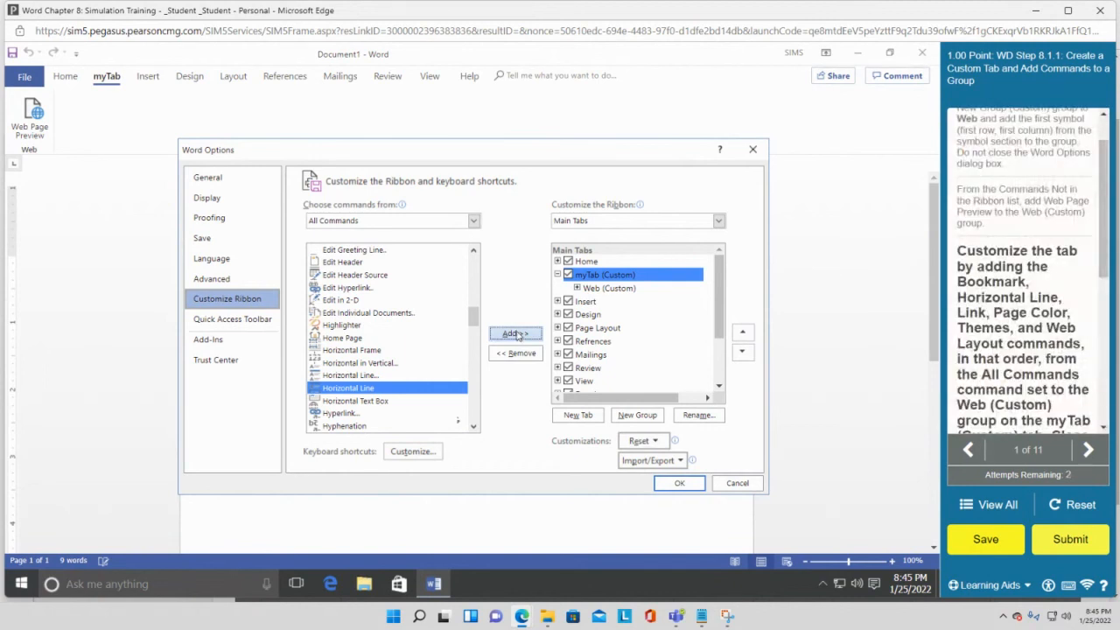
left_click(384, 376)
left_click(515, 335)
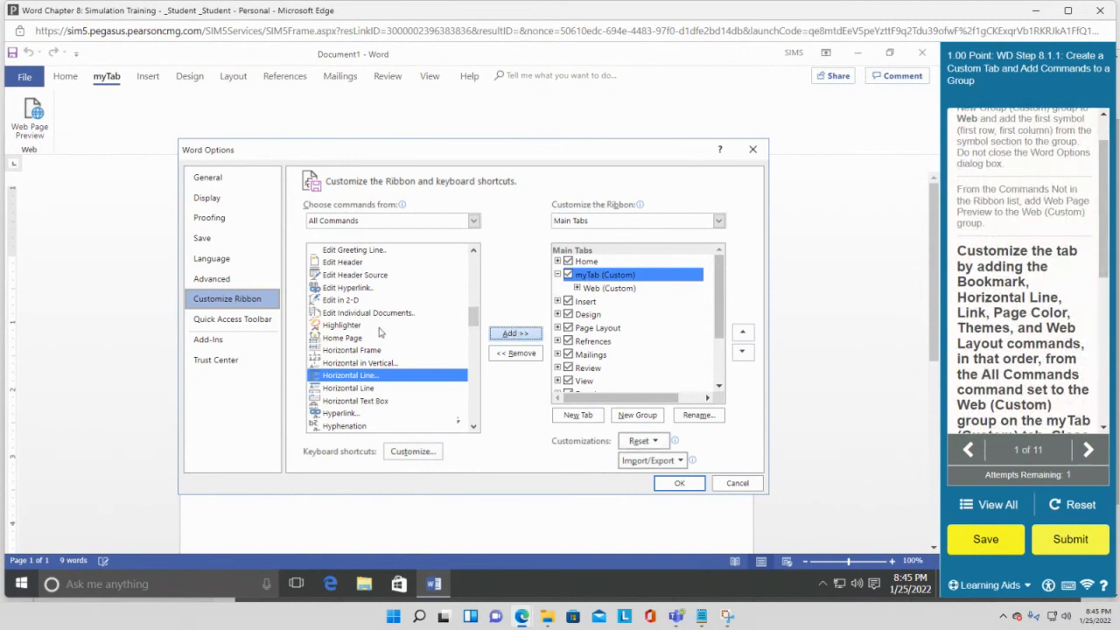
- Retry adding the Bookmark command while myTab (Custom) is still the selected target
scroll(378, 332, "up", 4)
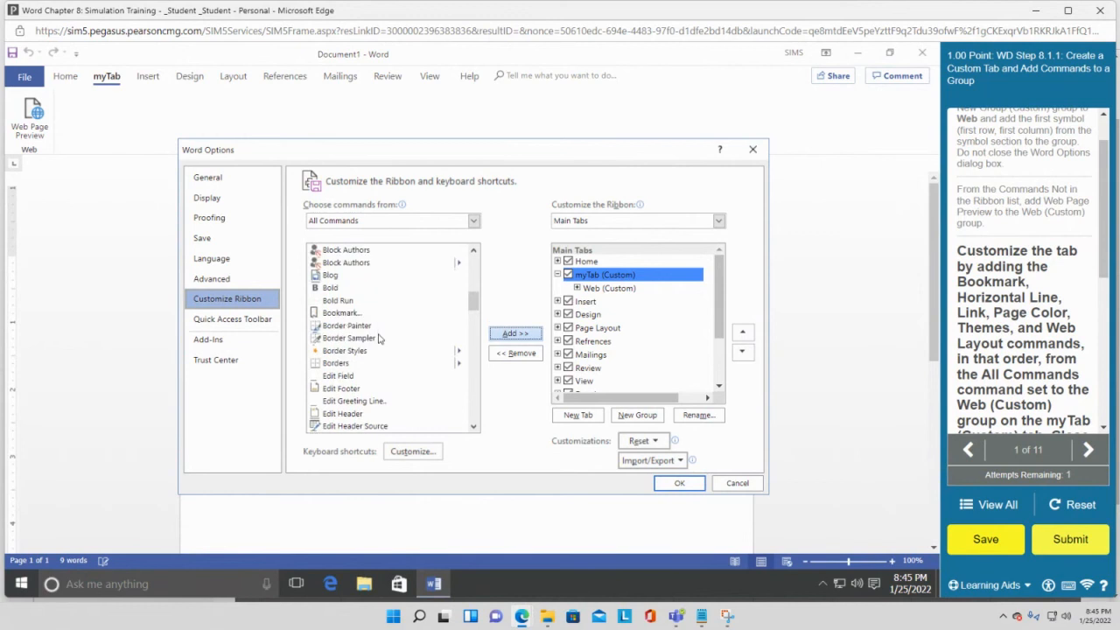
left_click(338, 313)
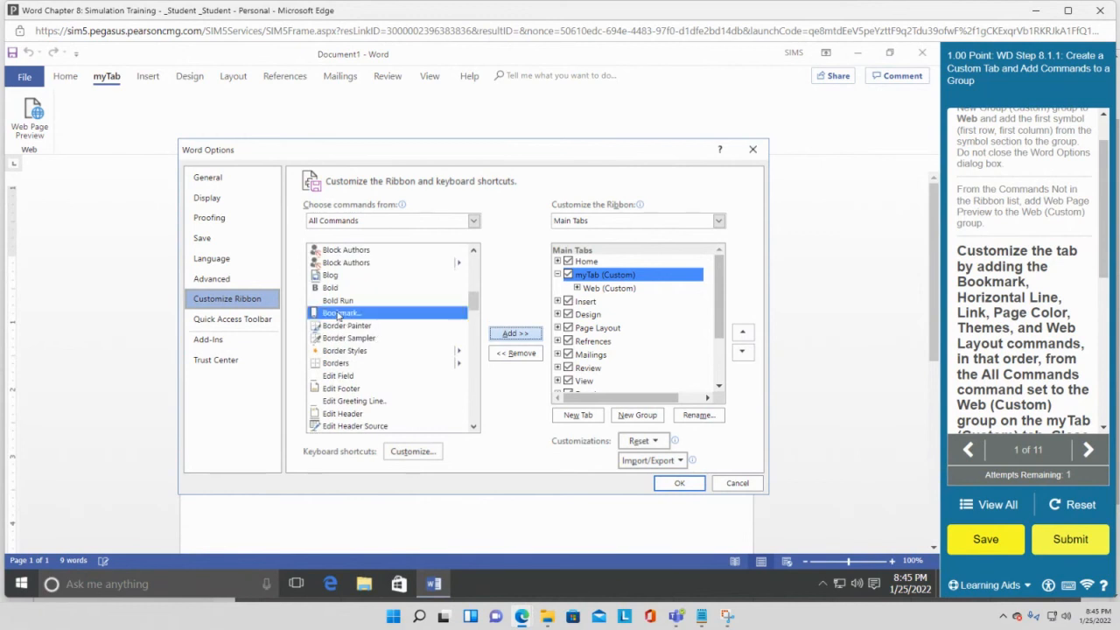
left_click(515, 334)
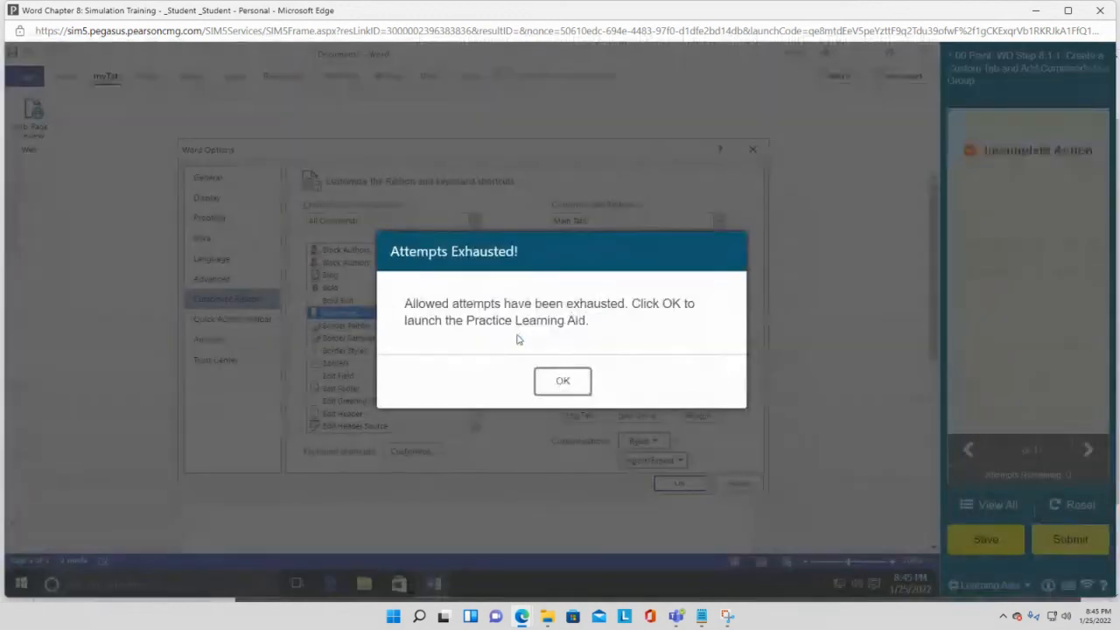
- Launch the Practice Learning Aid, then reopen the ribbon customization from myTab and select the Web (Custom) group
left_click(562, 382)
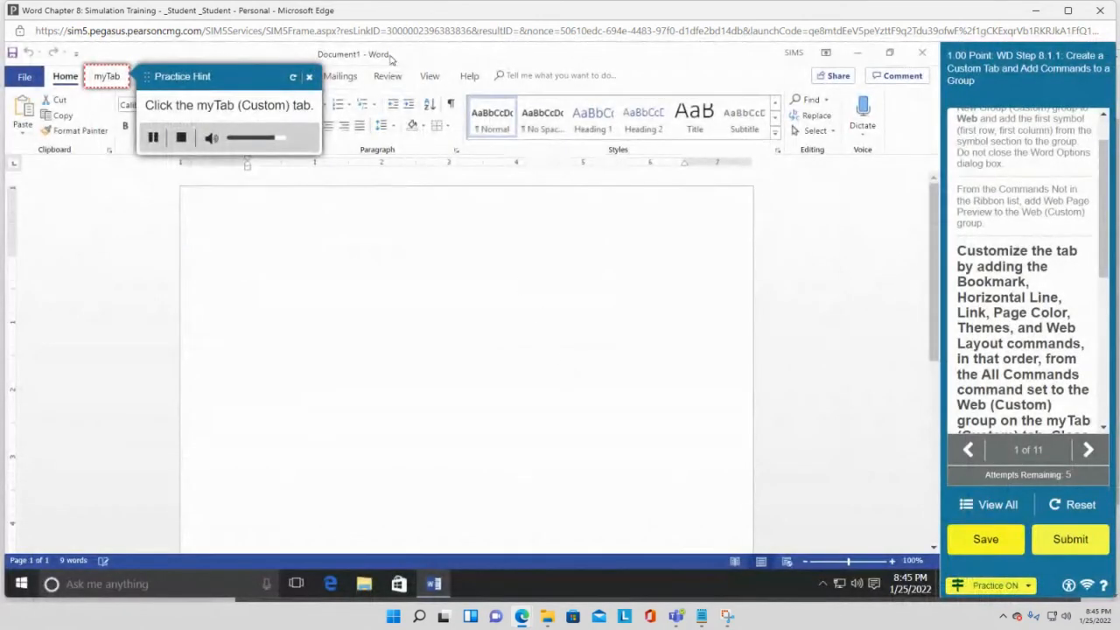
left_click(108, 77)
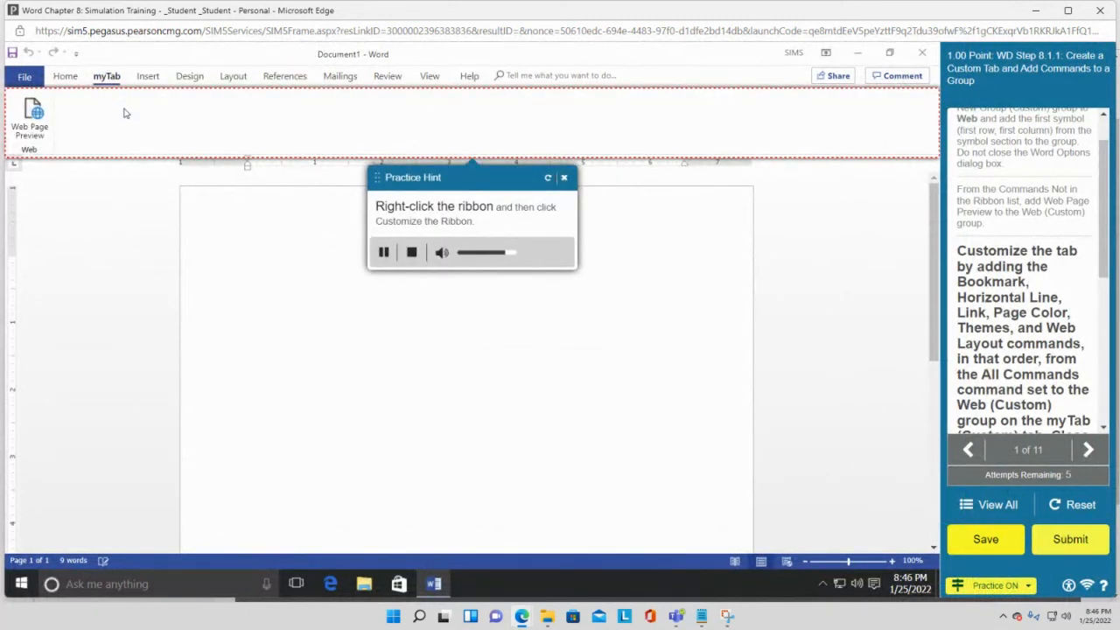
right_click(124, 113)
left_click(187, 157)
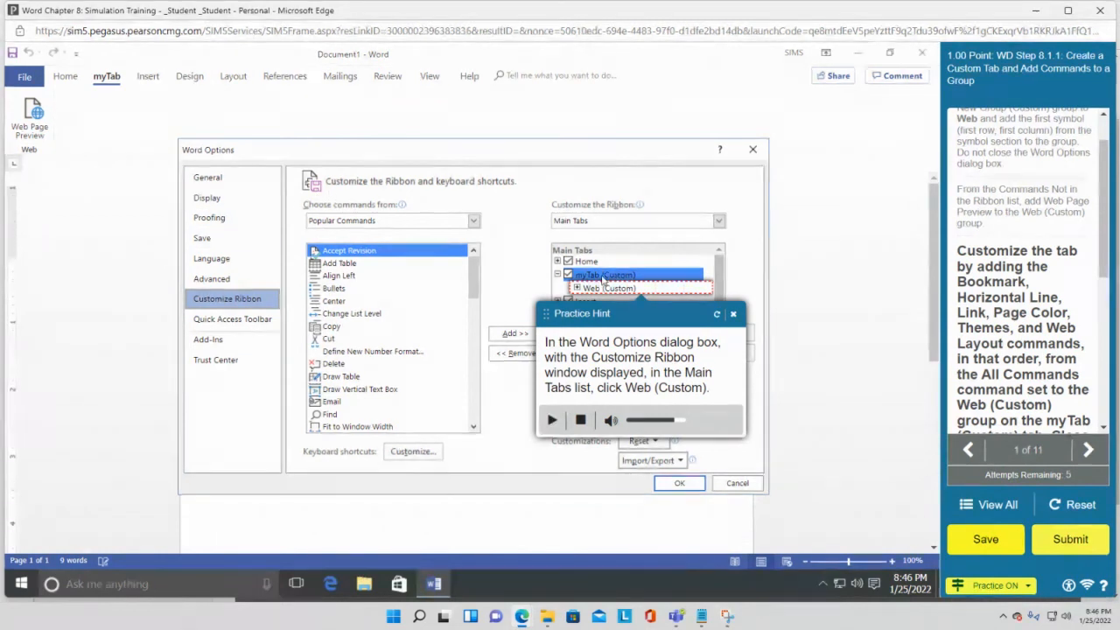
left_click(617, 289)
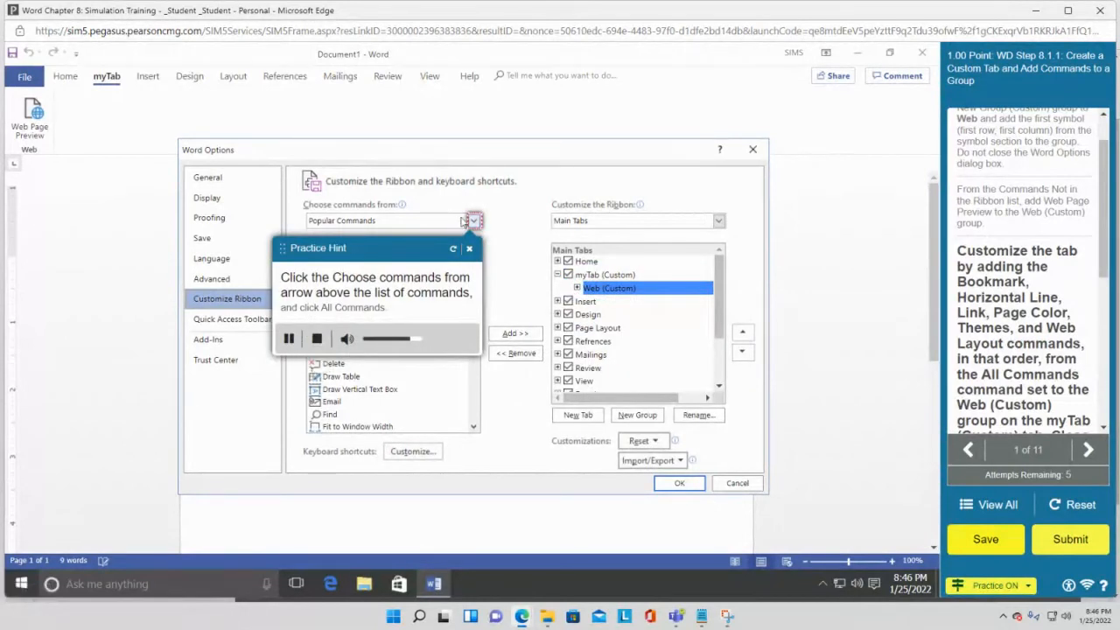
- Add the Bookmark command from the All Commands set to the Web (Custom) group
left_click(474, 221)
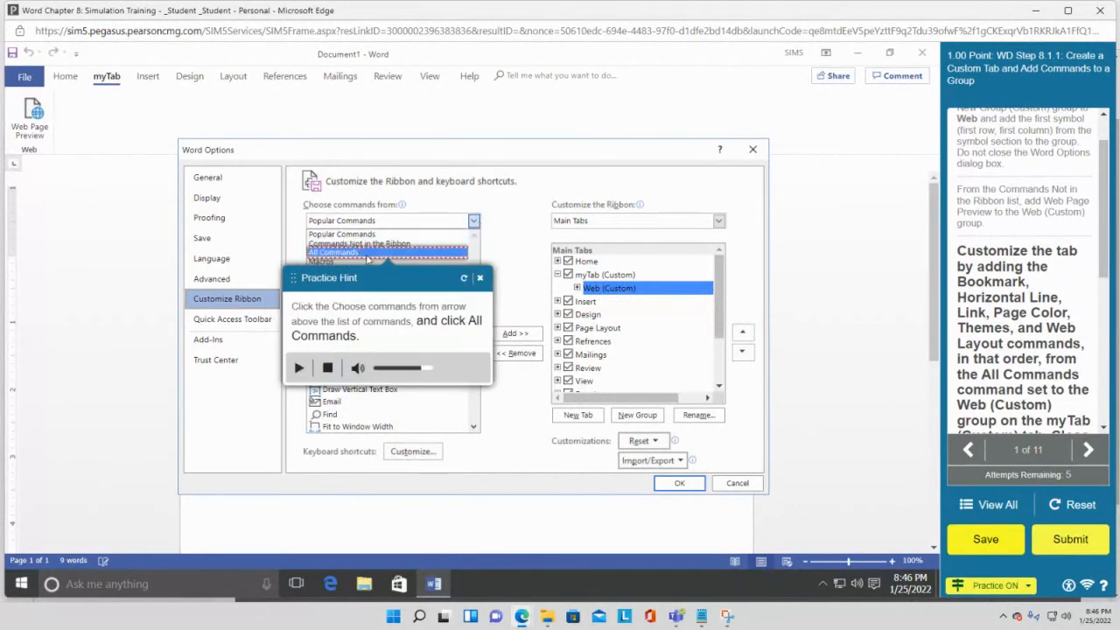
left_click(366, 254)
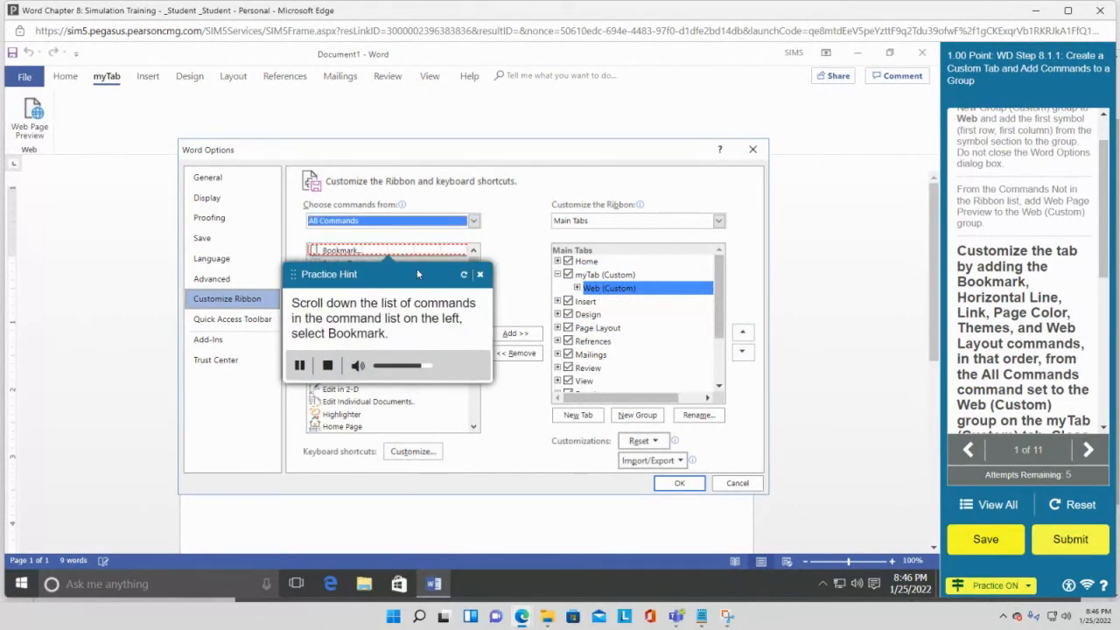
left_click_drag(416, 267, 317, 103)
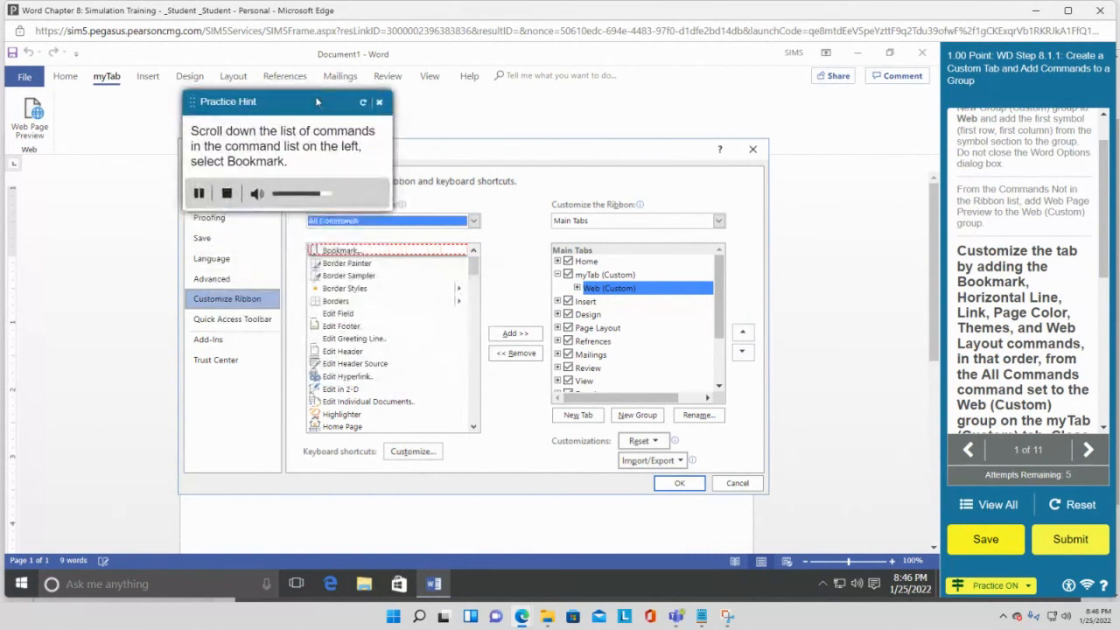
left_click(353, 252)
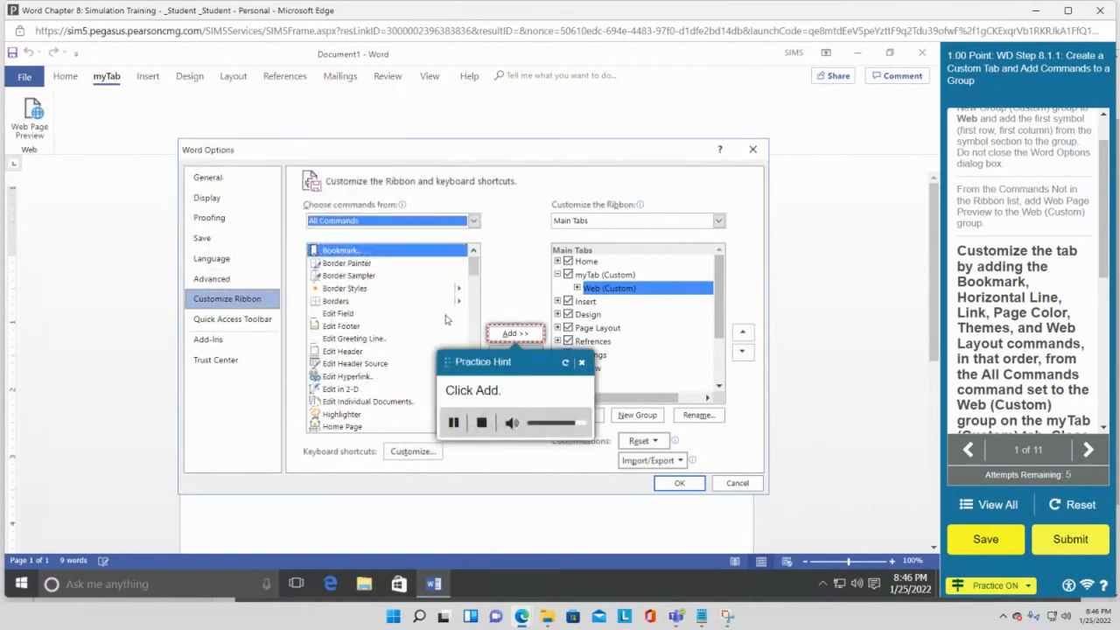
left_click(515, 335)
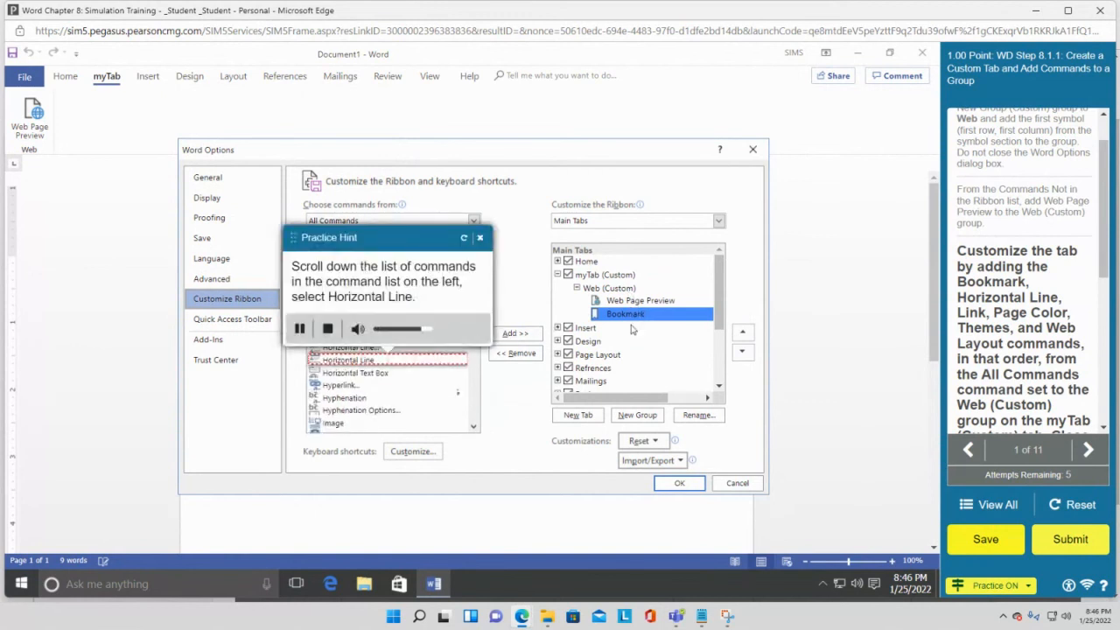
- Add the Horizontal Line and Link commands, in that order, to the Web (Custom) group
left_click(374, 359)
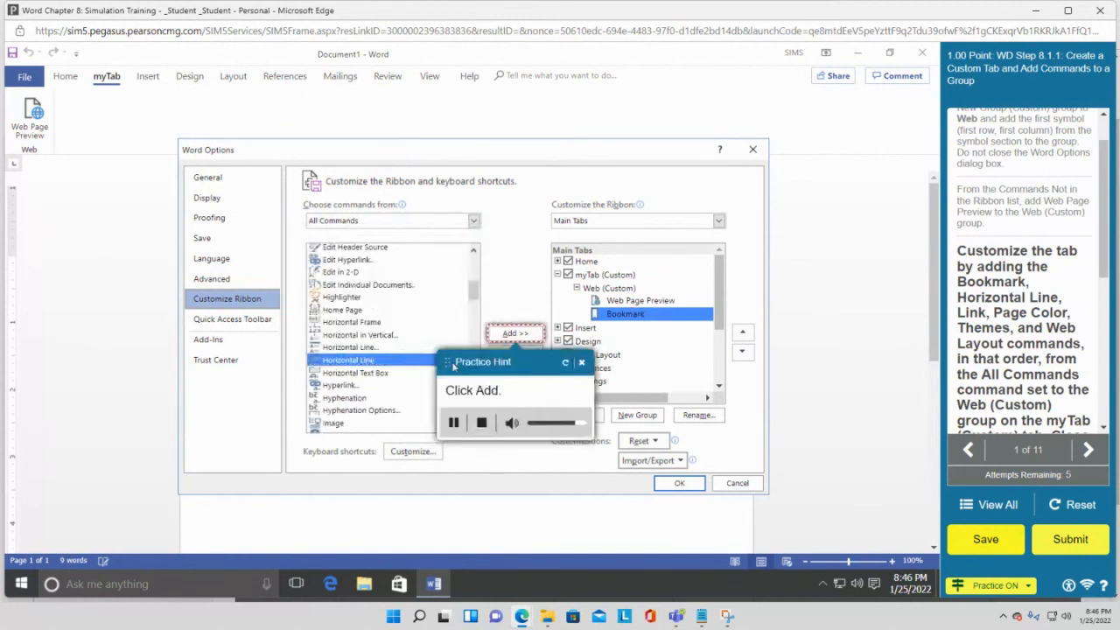
left_click(516, 336)
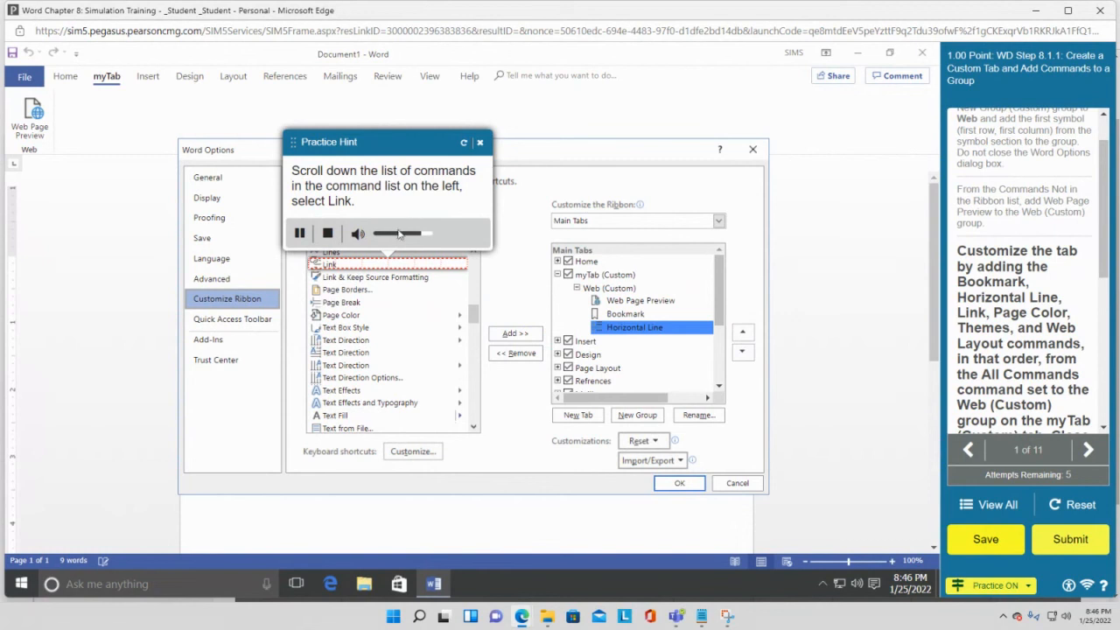
left_click(383, 265)
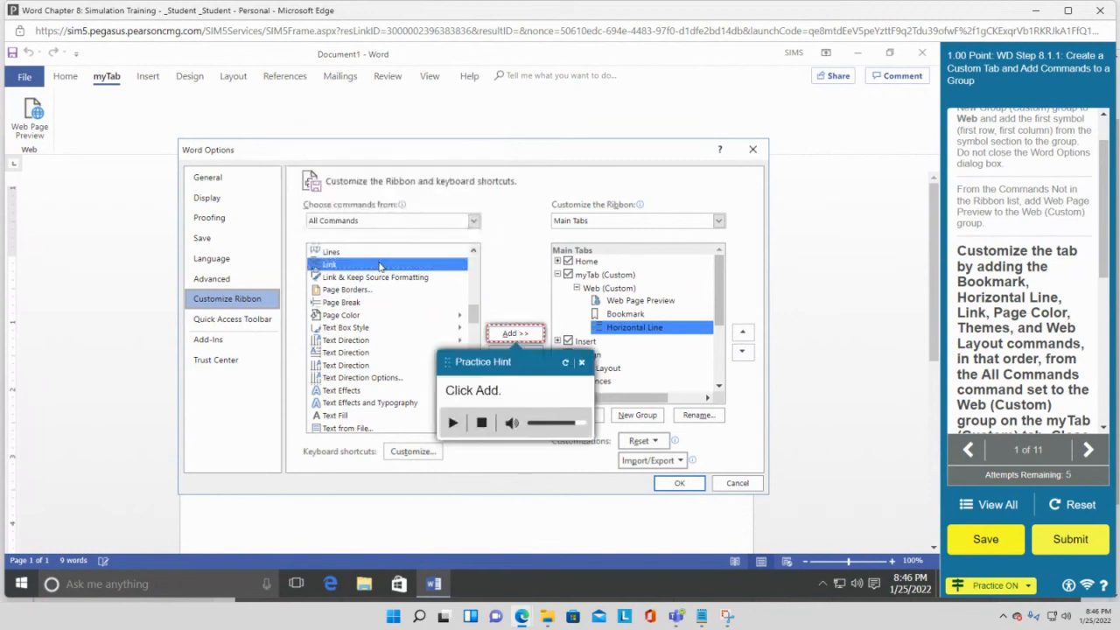
left_click(522, 337)
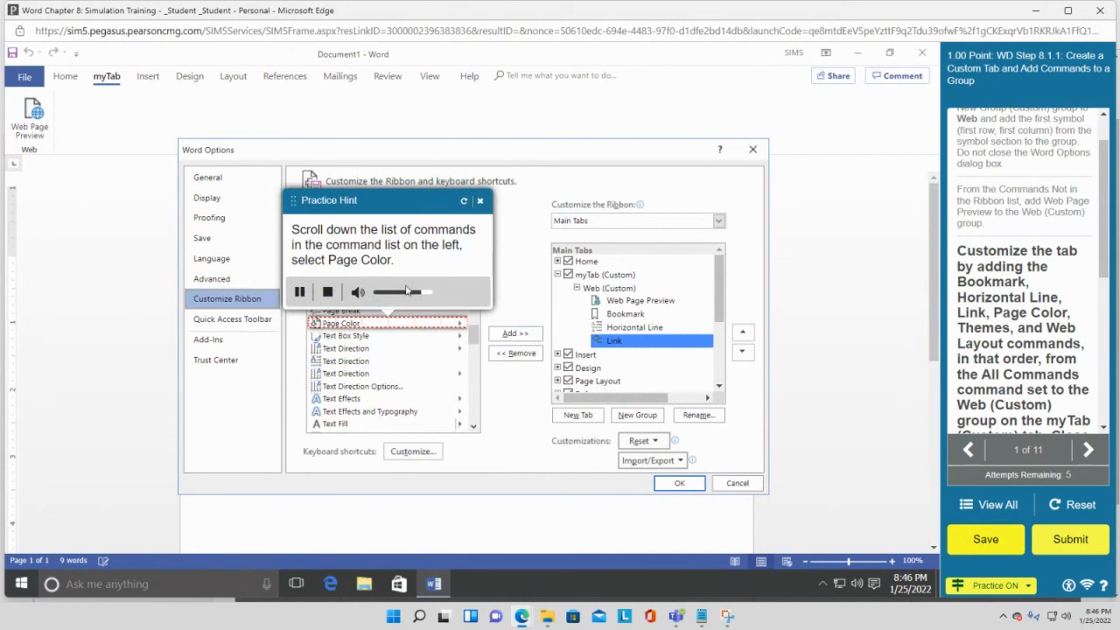
- Add the Page Color and Themes commands, in that order, to the Web (Custom) group
left_click(352, 323)
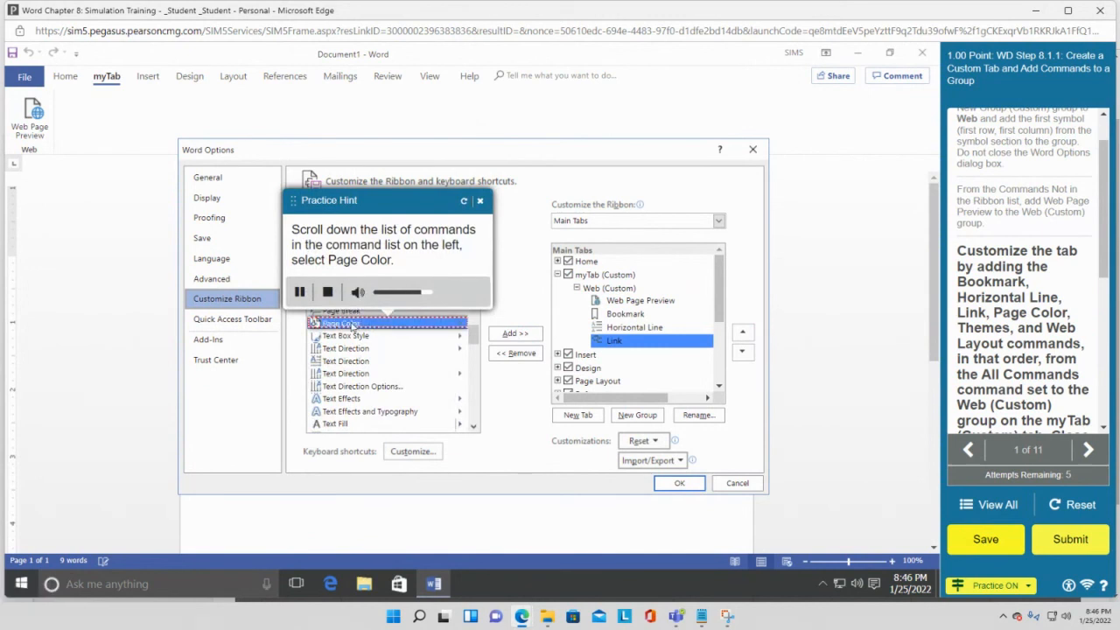
left_click(514, 333)
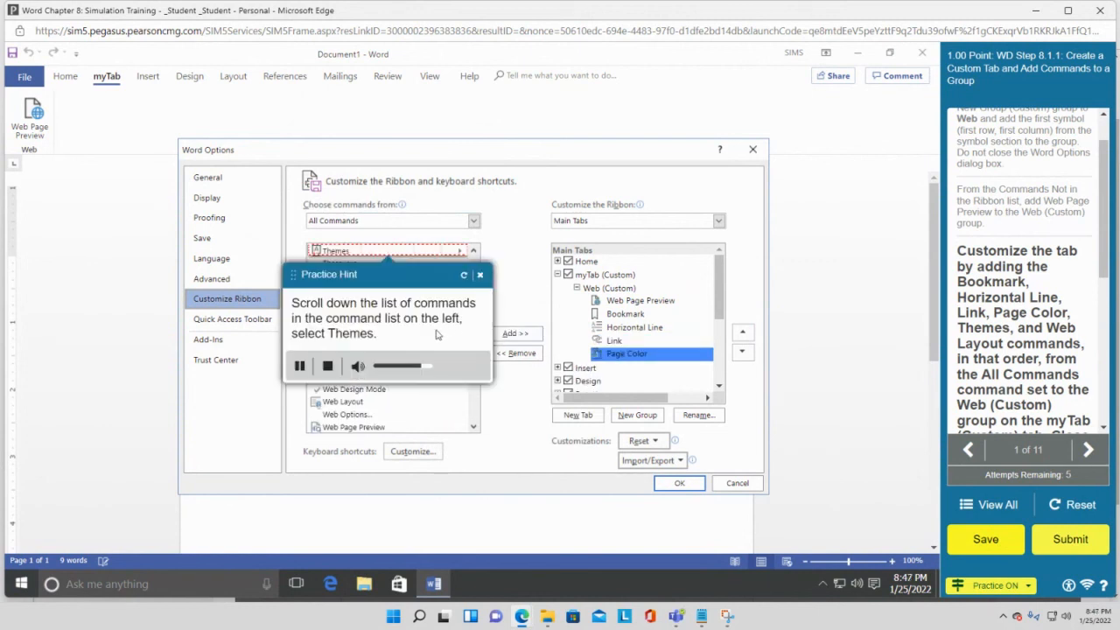
left_click(338, 253)
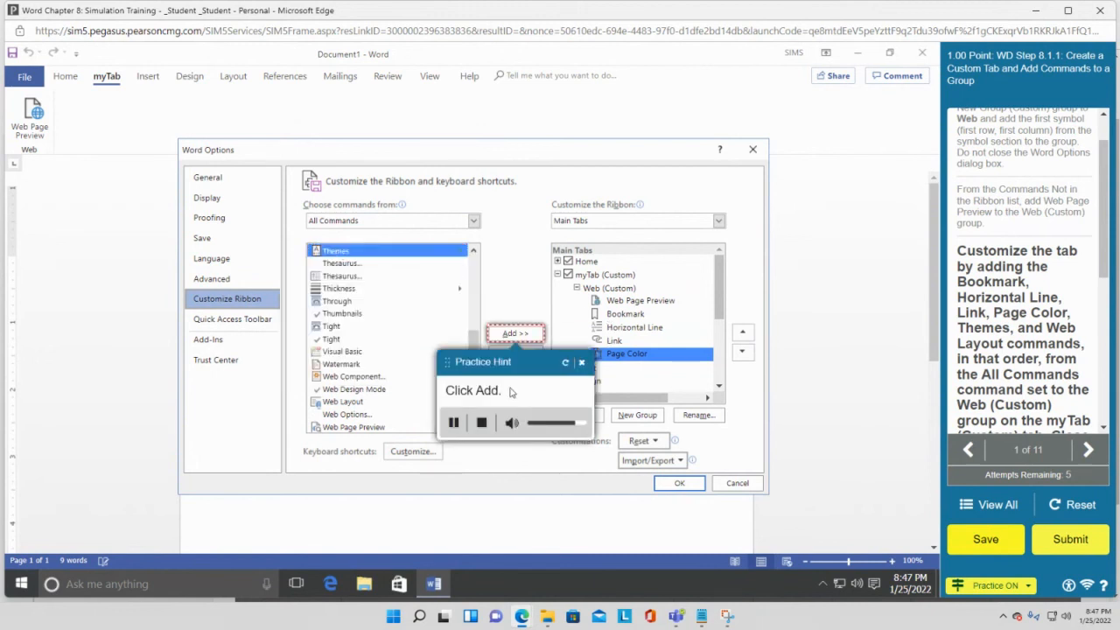
left_click(514, 335)
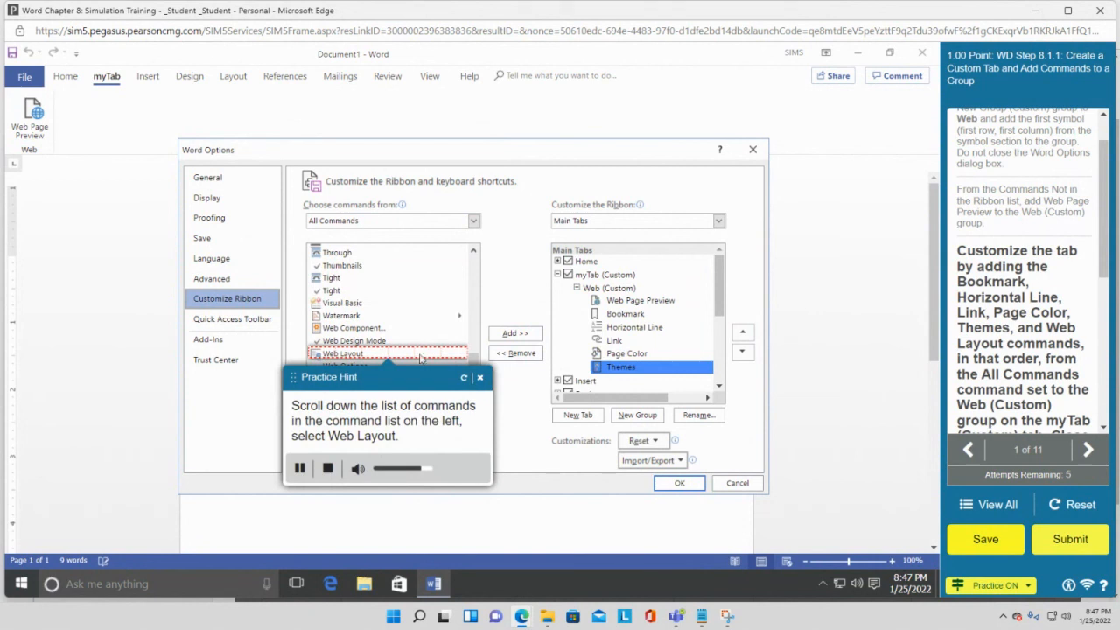
- Add the Web Layout command to the Web (Custom) group and apply the customization to finish the practice run
left_click(362, 353)
left_click(526, 336)
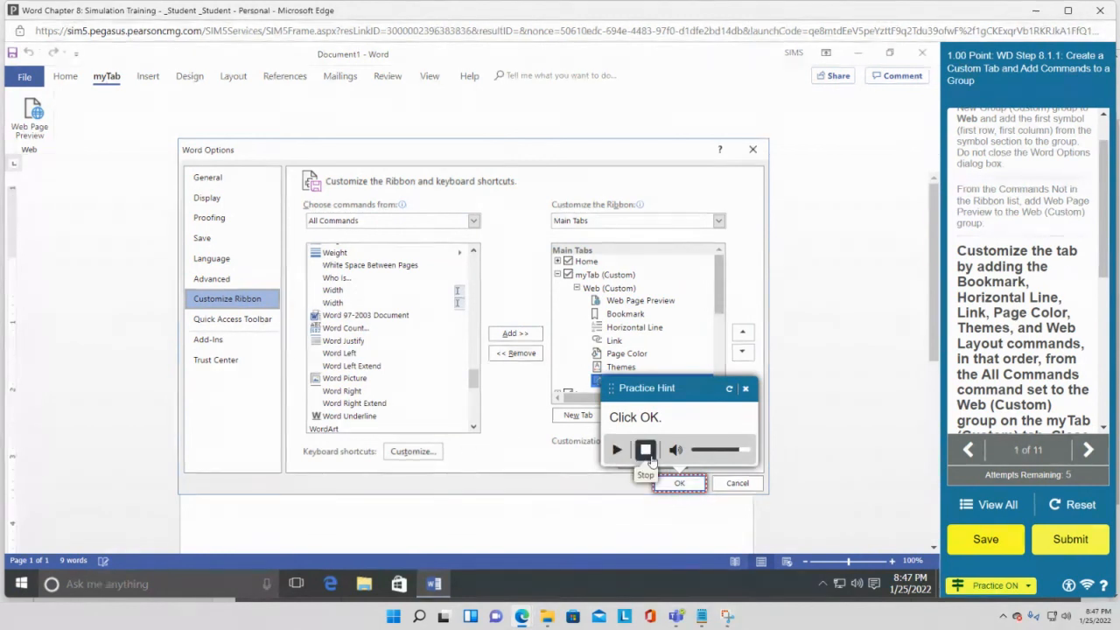
left_click(678, 485)
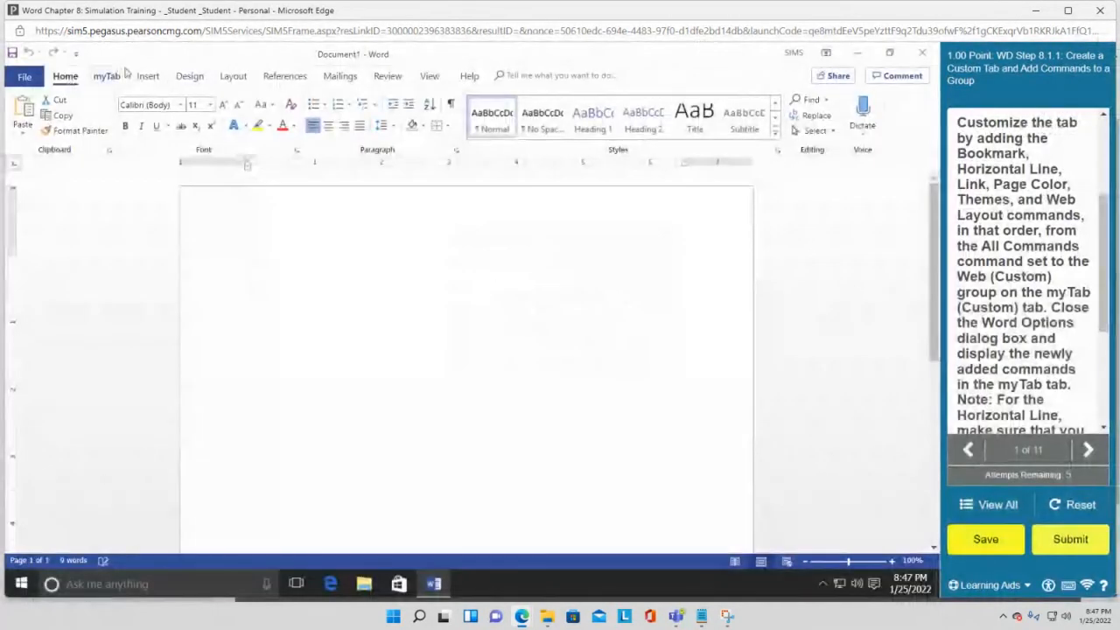
- Open the ribbon customization from myTab, select the Web (Custom) group and list the All Commands set
left_click(113, 77)
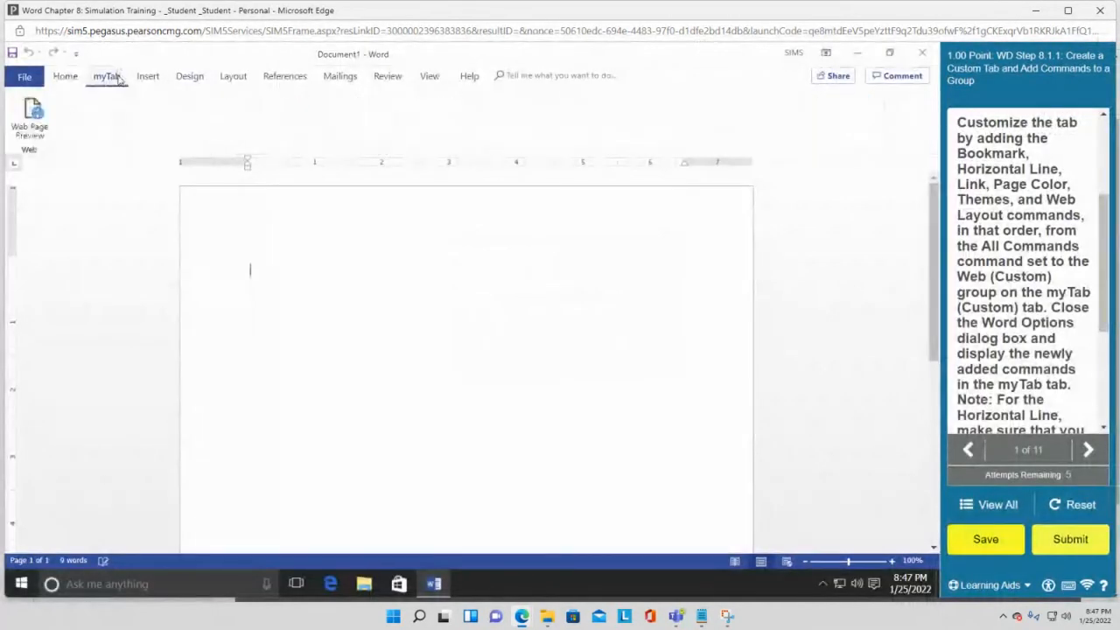
right_click(155, 116)
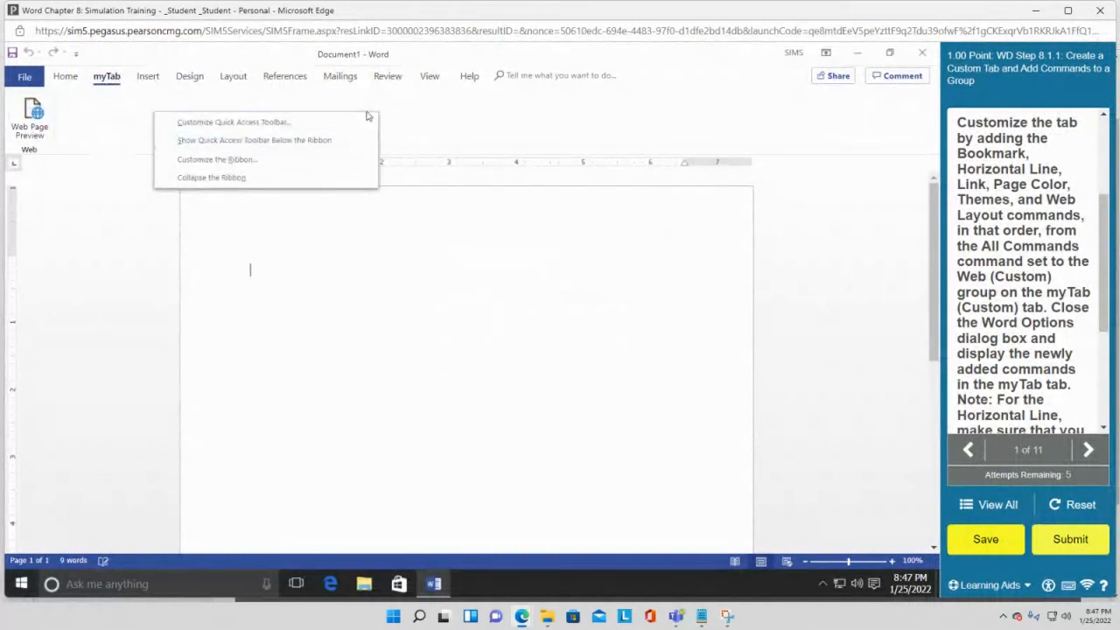
left_click(217, 160)
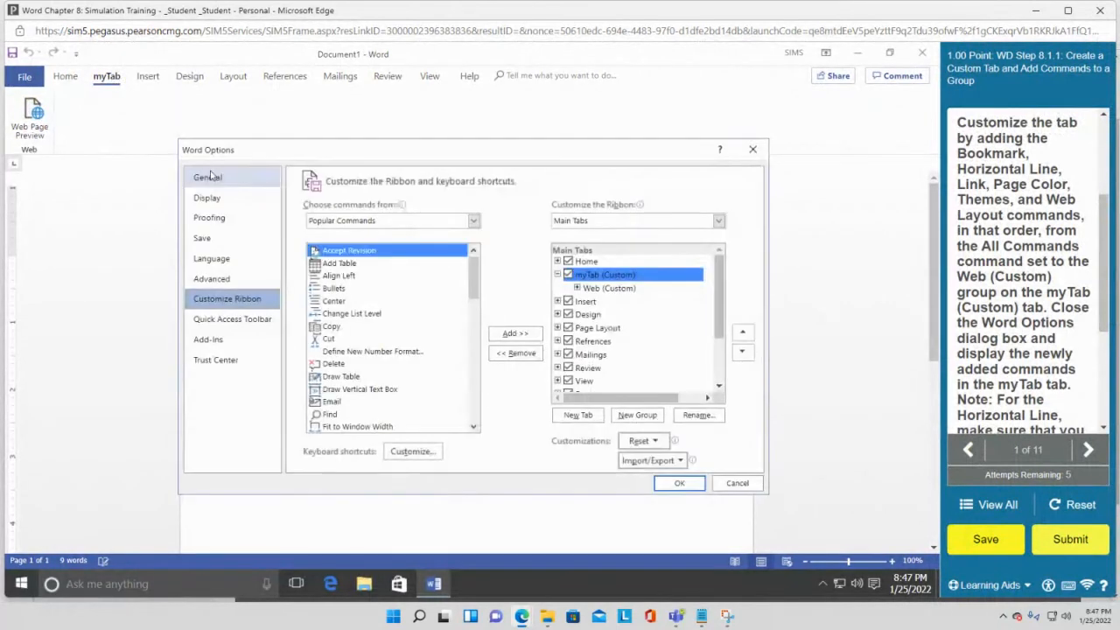
left_click(612, 291)
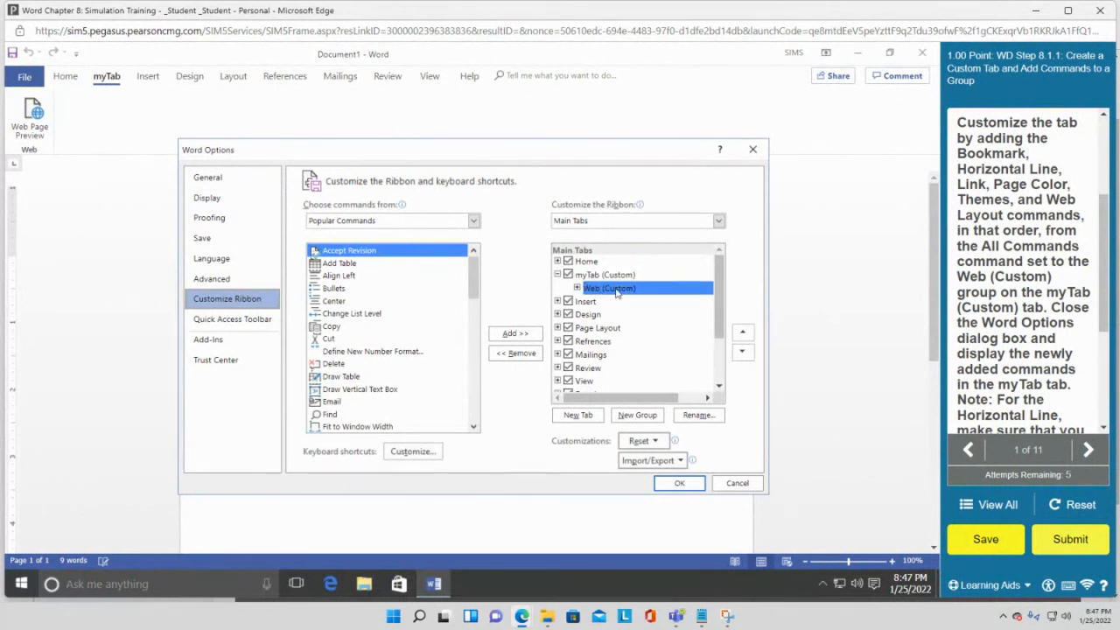
left_click(473, 221)
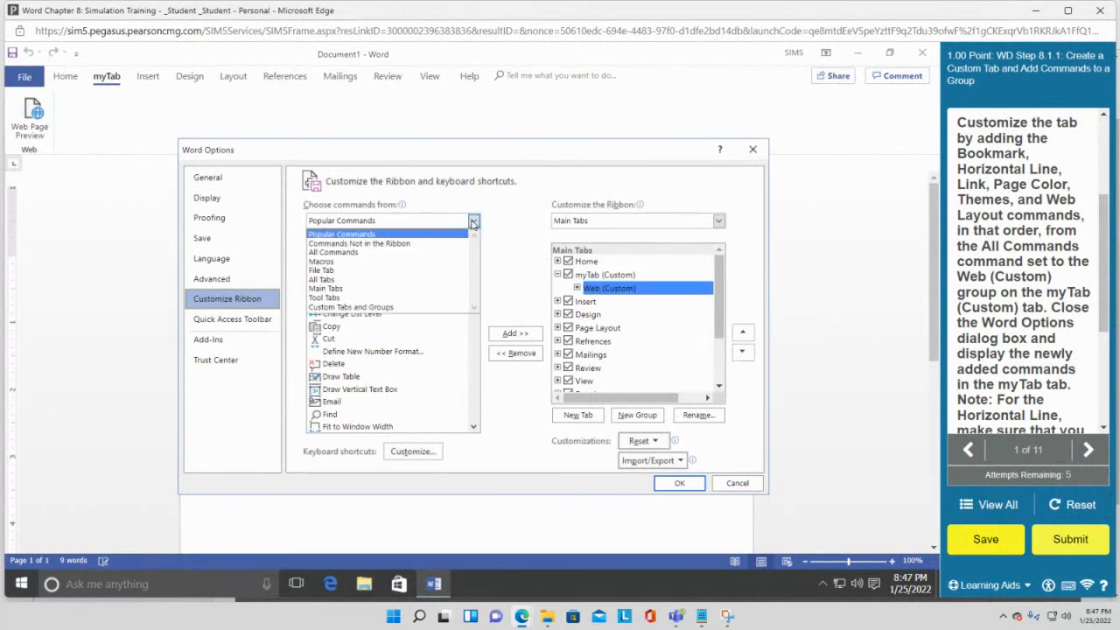
left_click(371, 253)
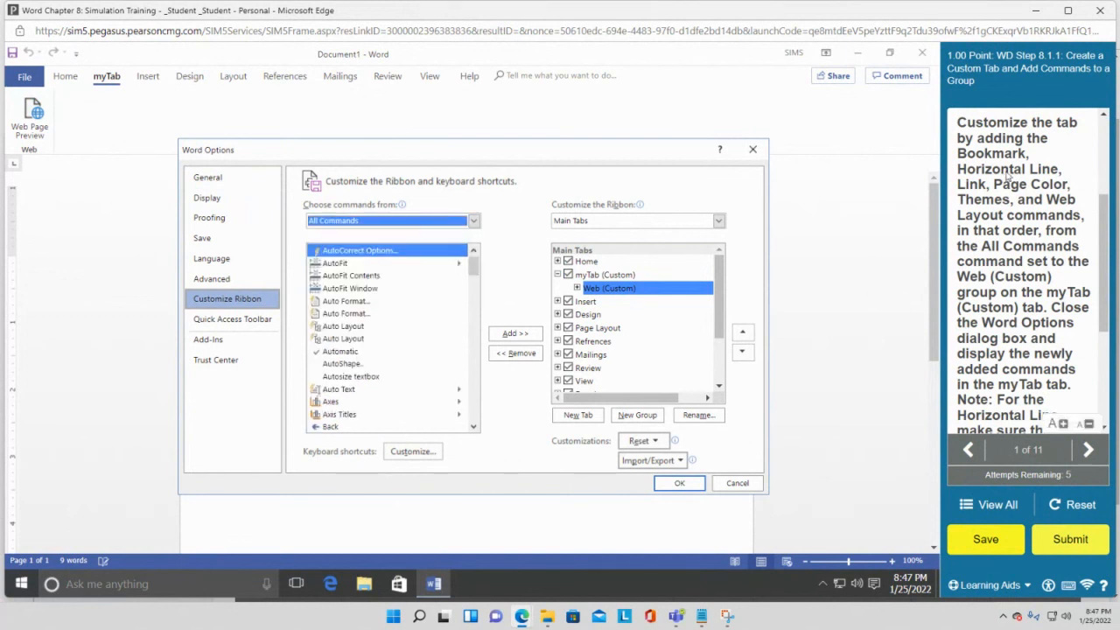
- Add the Bookmark command to the Web (Custom) group
scroll(353, 342, "down", 3)
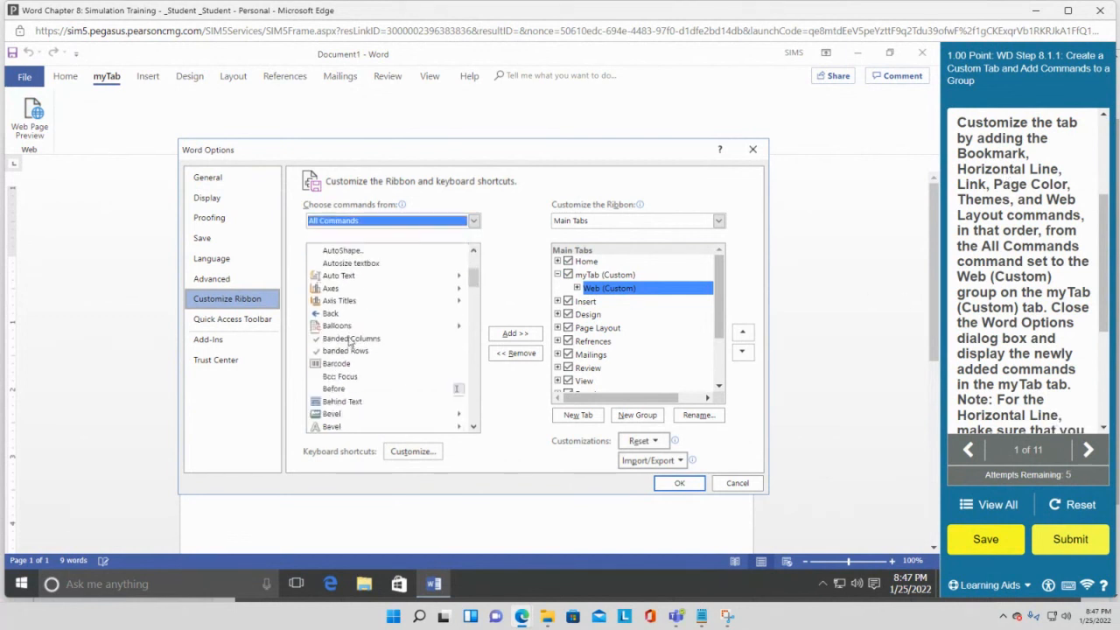
scroll(350, 343, "down", 2)
scroll(350, 345, "down", 2)
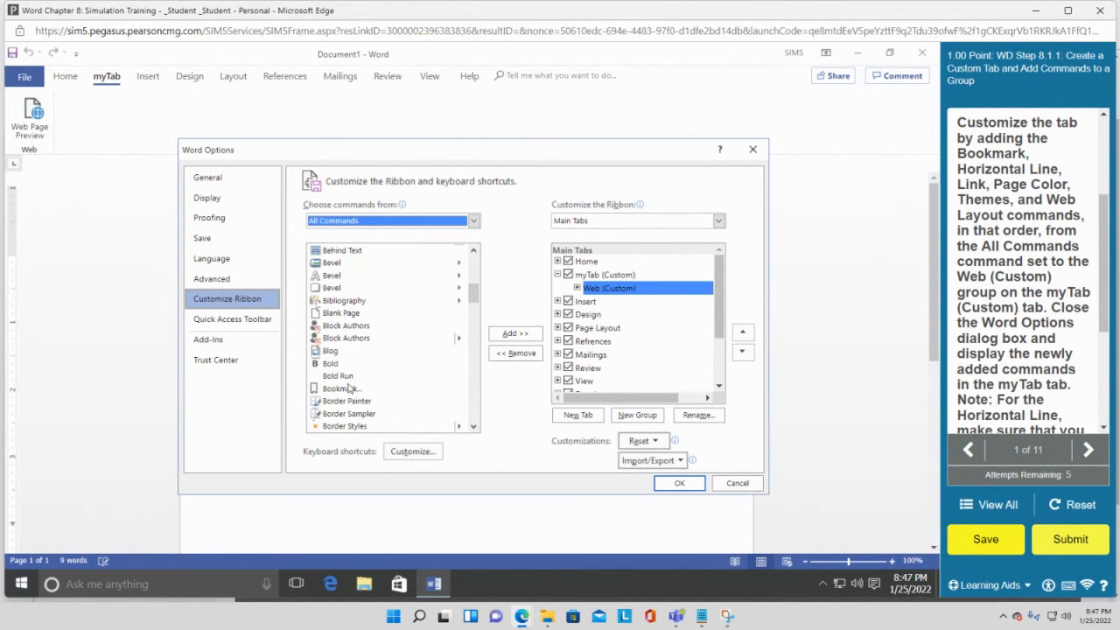
left_click(349, 388)
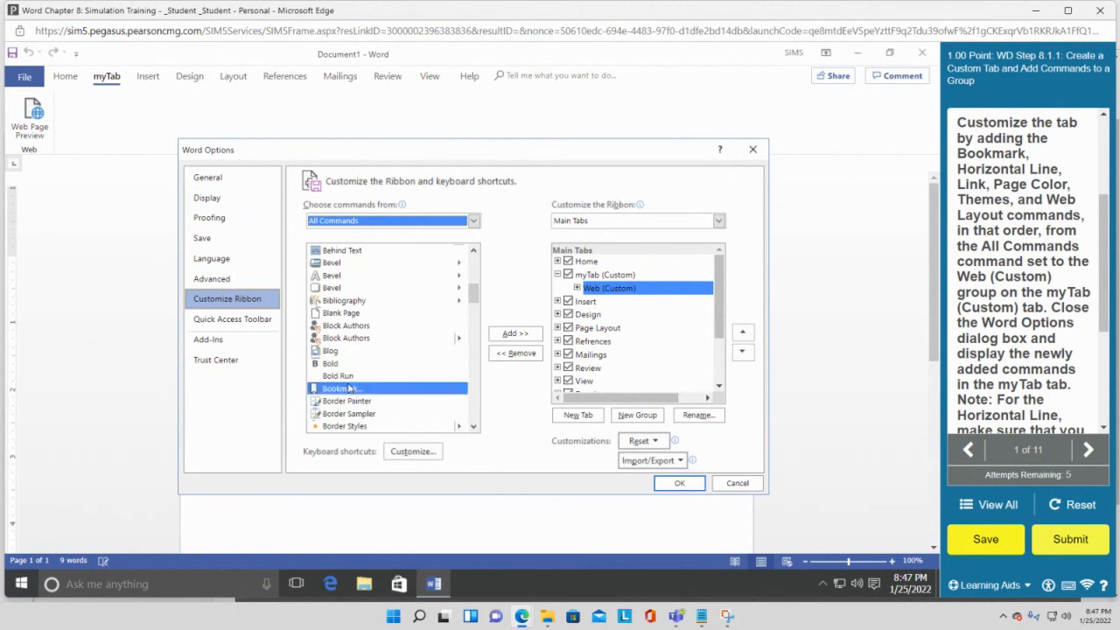
left_click(515, 334)
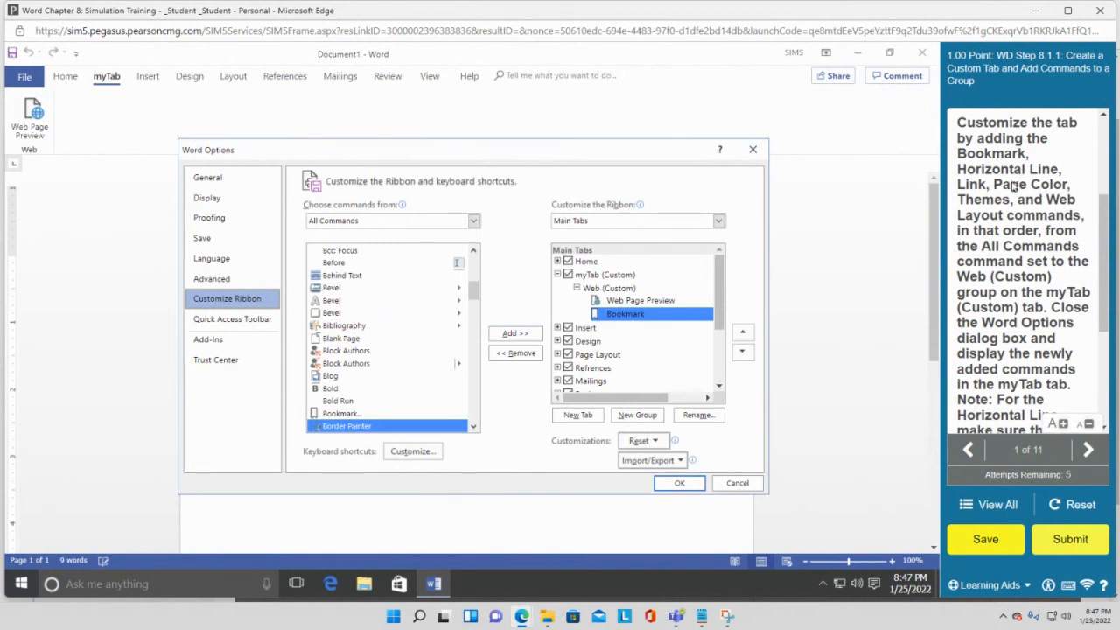
- Add the Horizontal Line command without the ellipsis and the Link command, in that order, to the Web (Custom) group
scroll(395, 322, "down", 5)
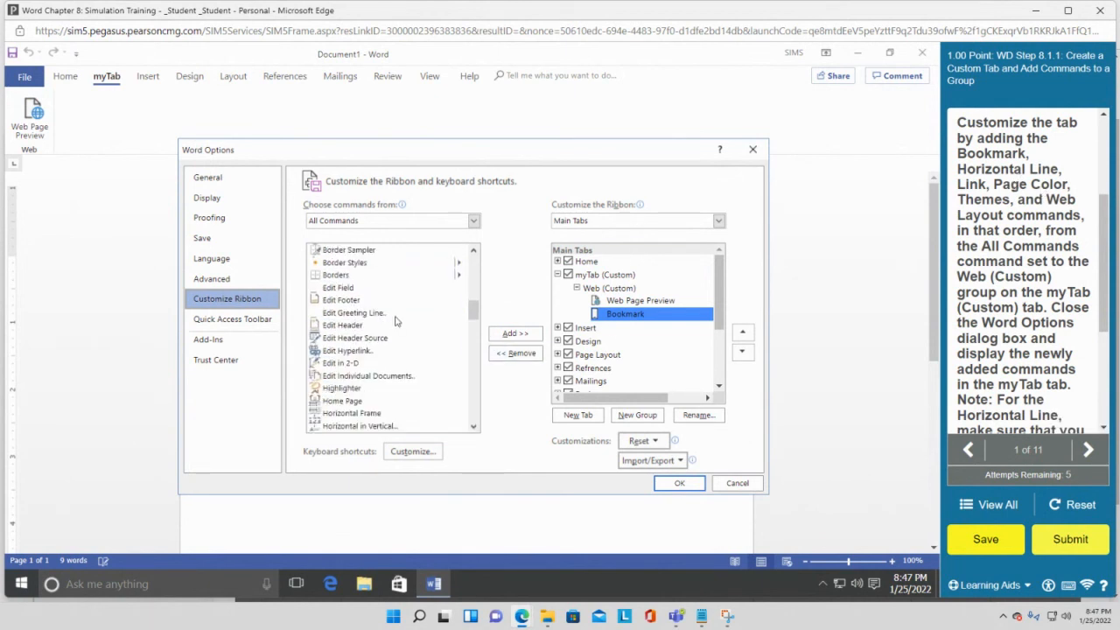
scroll(394, 322, "down", 1)
scroll(369, 369, "down", 1)
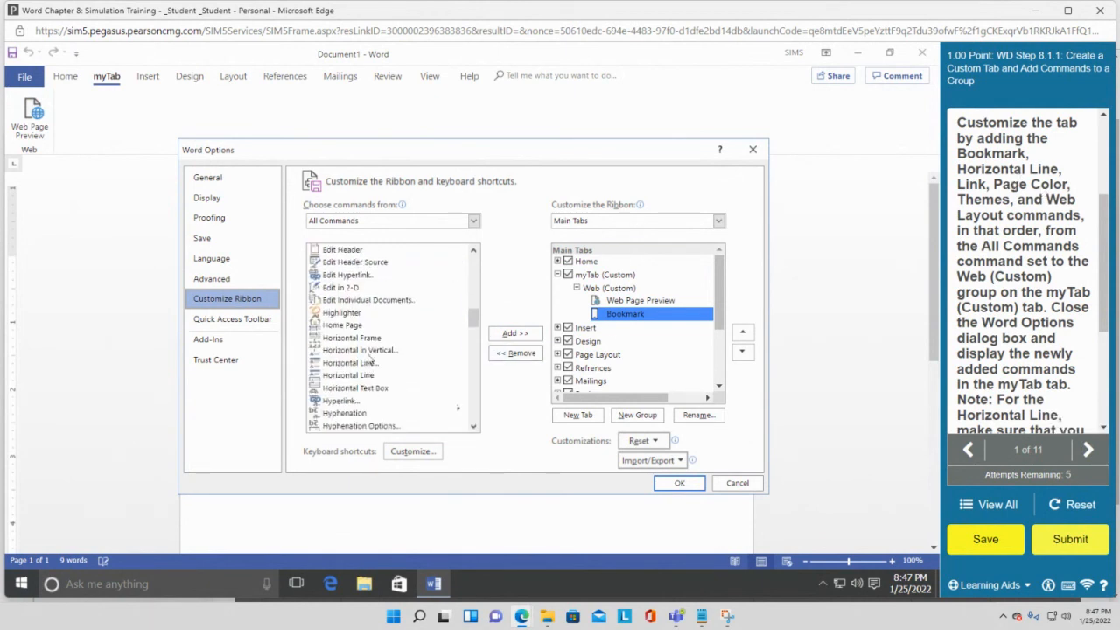
left_click(369, 376)
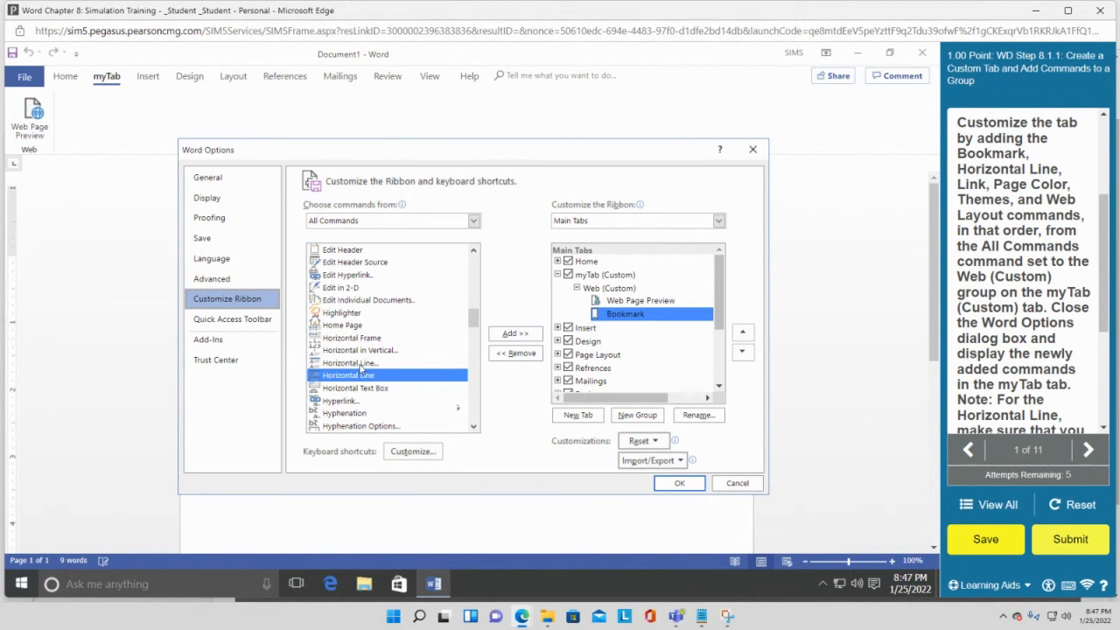
left_click(504, 339)
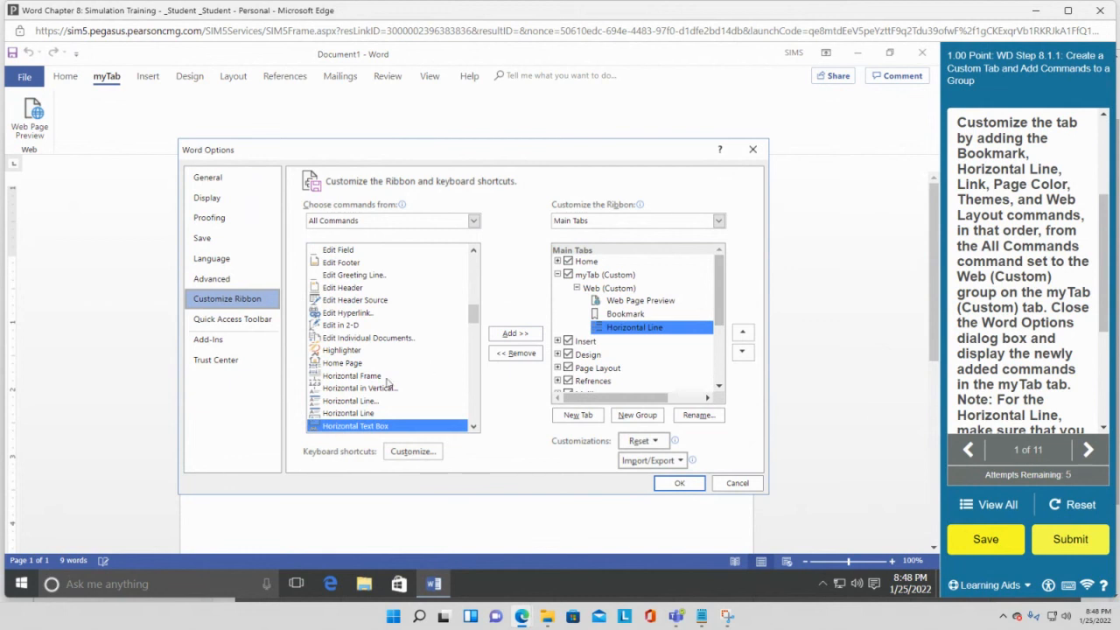
scroll(389, 376, "down", 5)
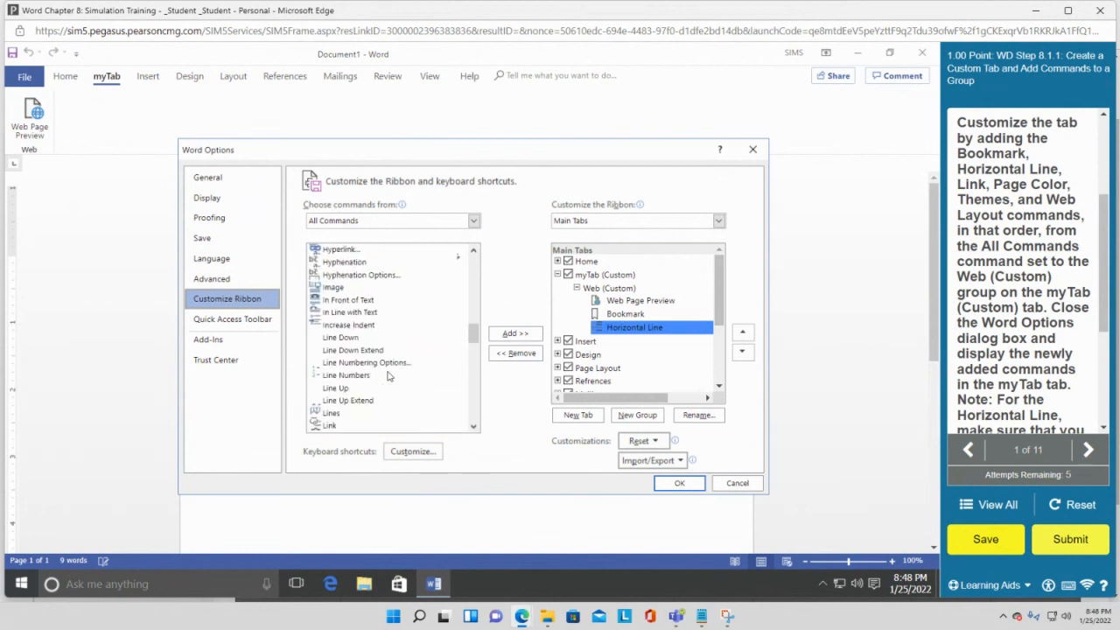
left_click(352, 426)
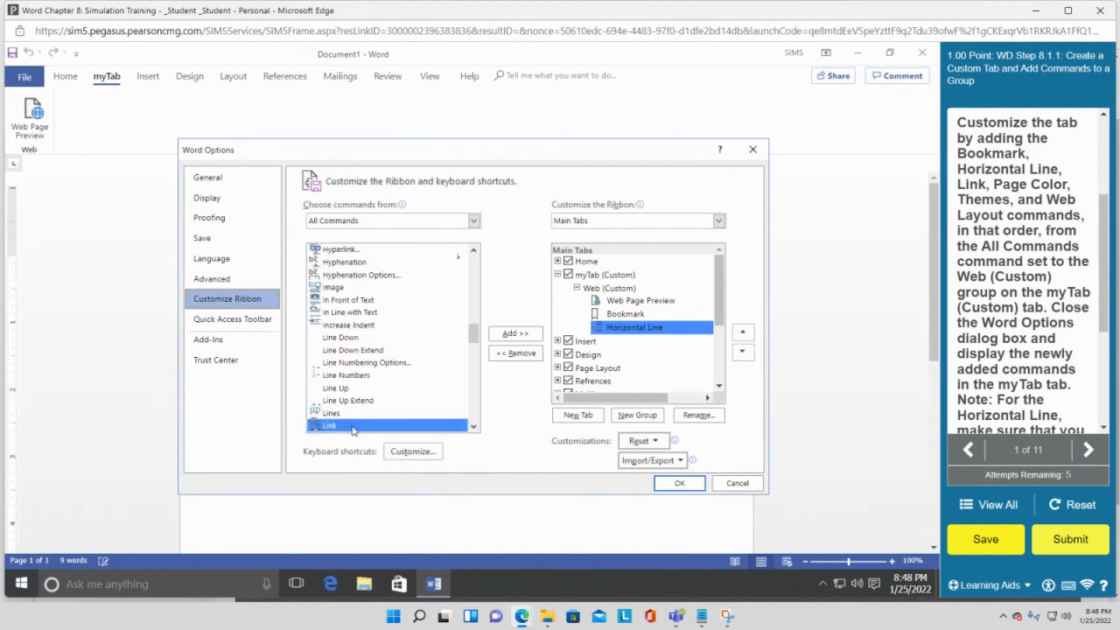
left_click(509, 334)
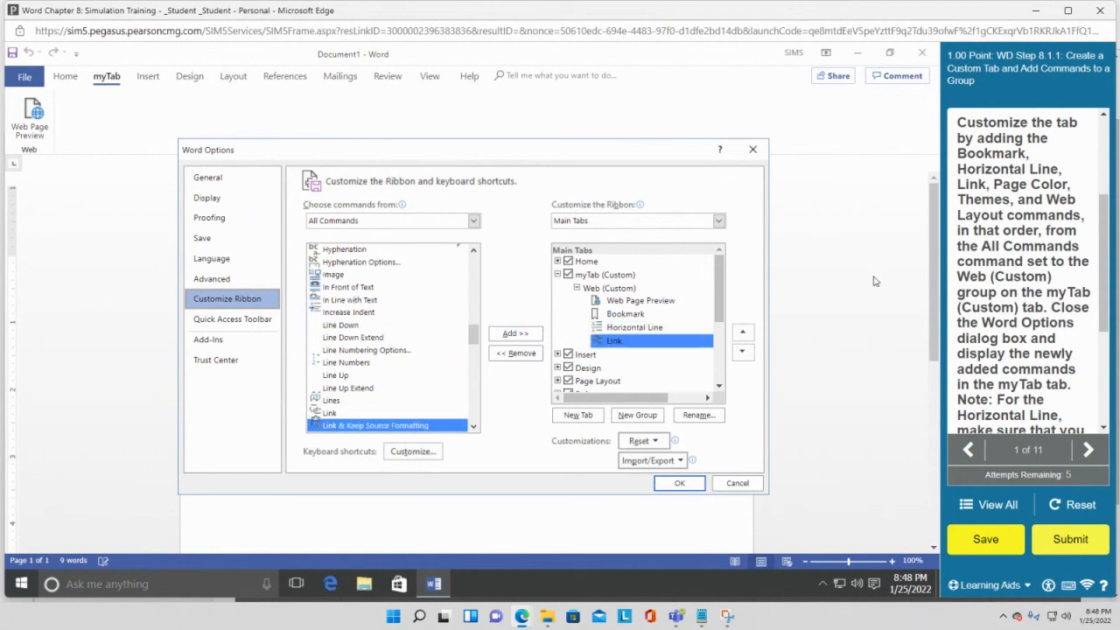
- Add the Page Color and Themes commands, in that order, to the Web (Custom) group
scroll(401, 358, "down", 15)
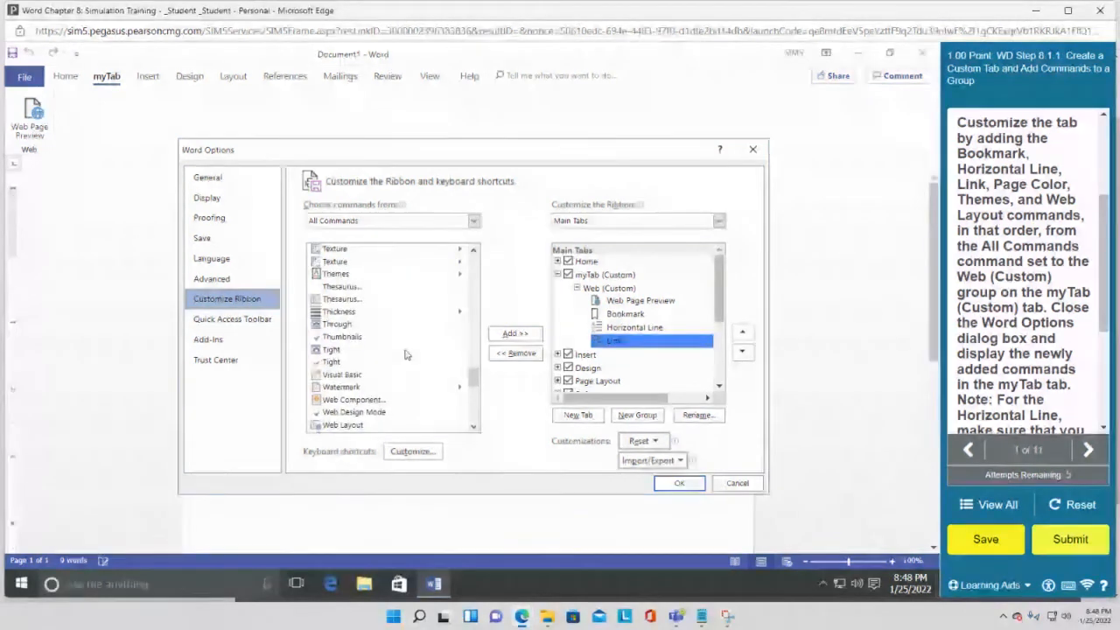
scroll(405, 355, "up", 15)
scroll(401, 354, "down", 3)
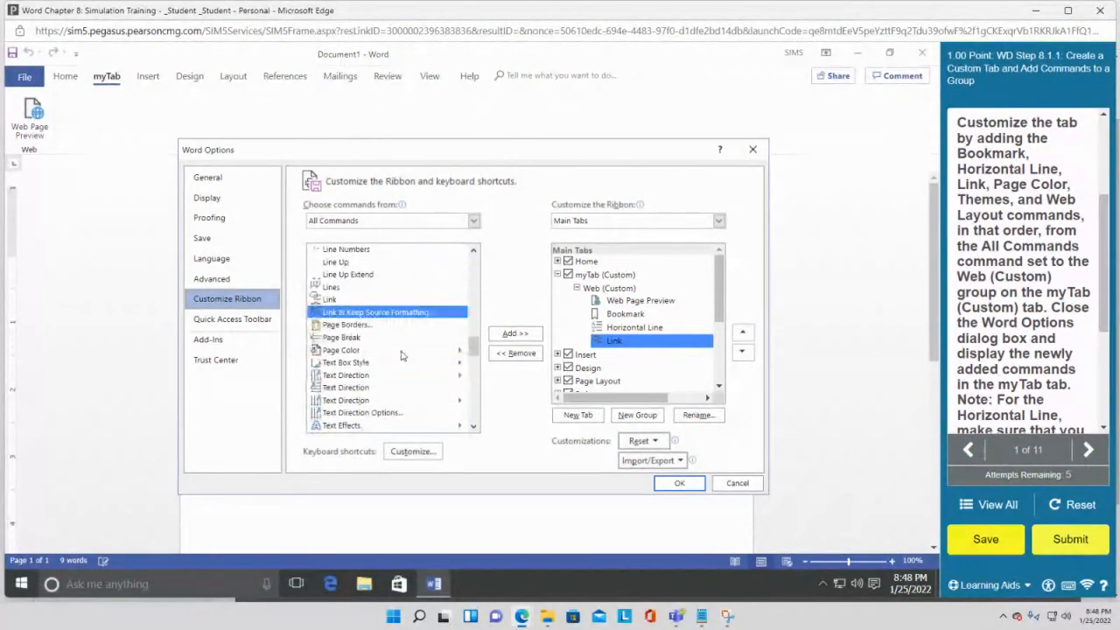
left_click(354, 350)
left_click(514, 333)
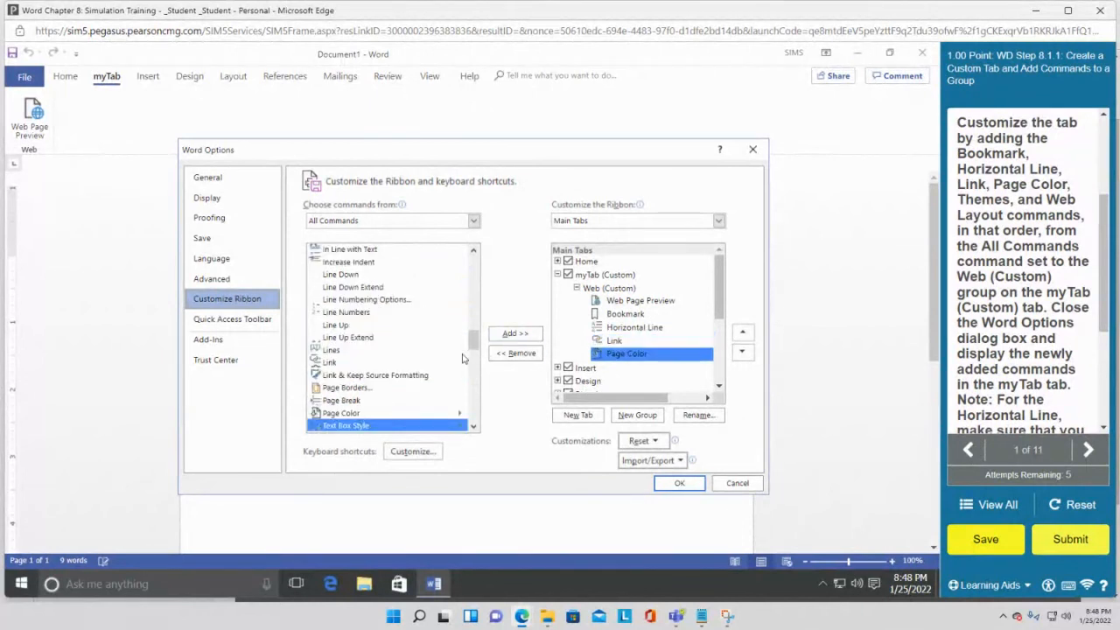
scroll(398, 381, "down", 7)
scroll(403, 380, "down", 2)
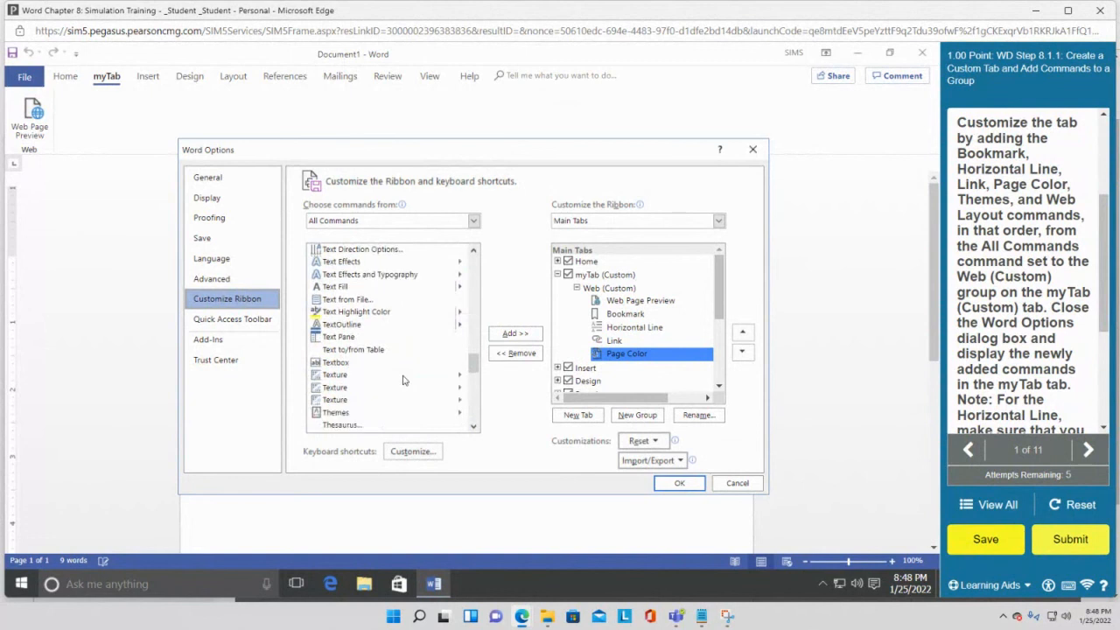
left_click(348, 377)
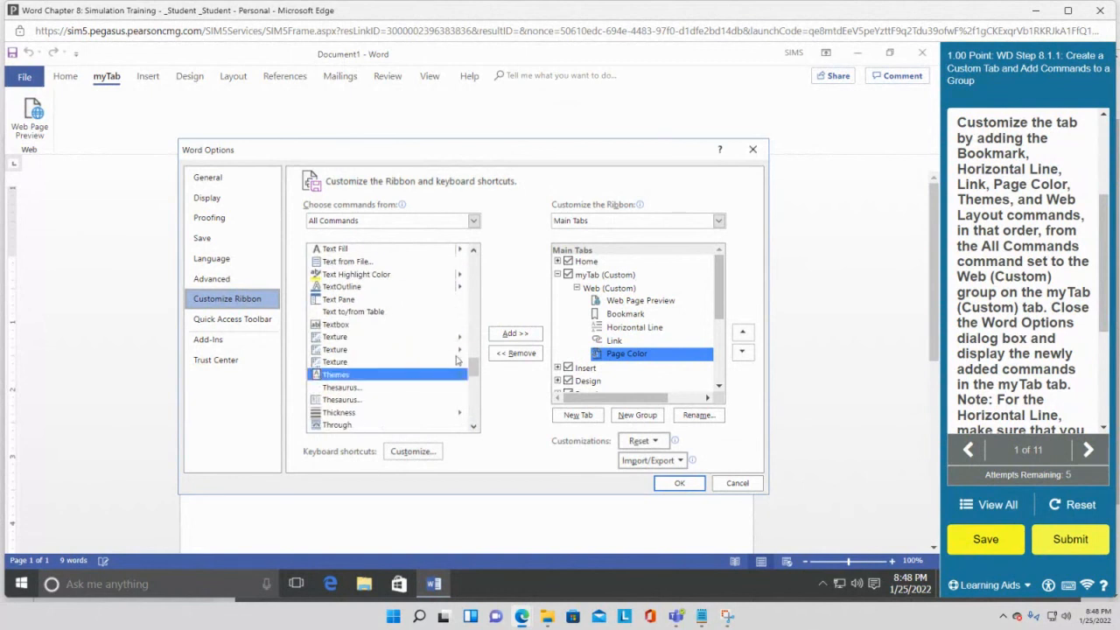
left_click(507, 335)
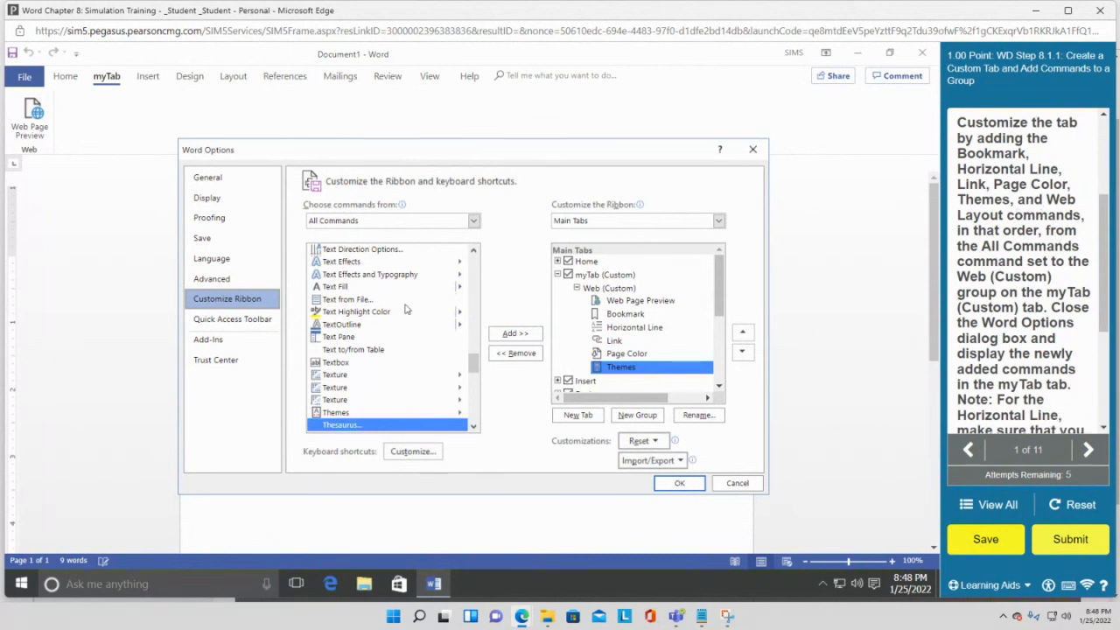
- Add the Web Layout command to the Web (Custom) group, apply the customization and display the added commands on myTab
scroll(405, 308, "down", 5)
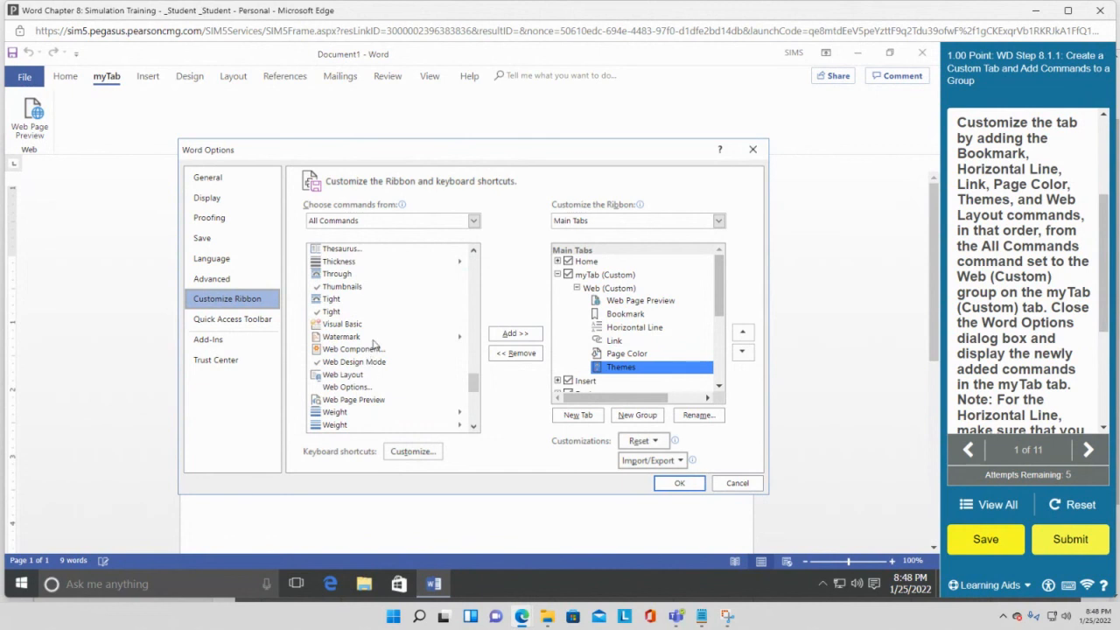
left_click(366, 376)
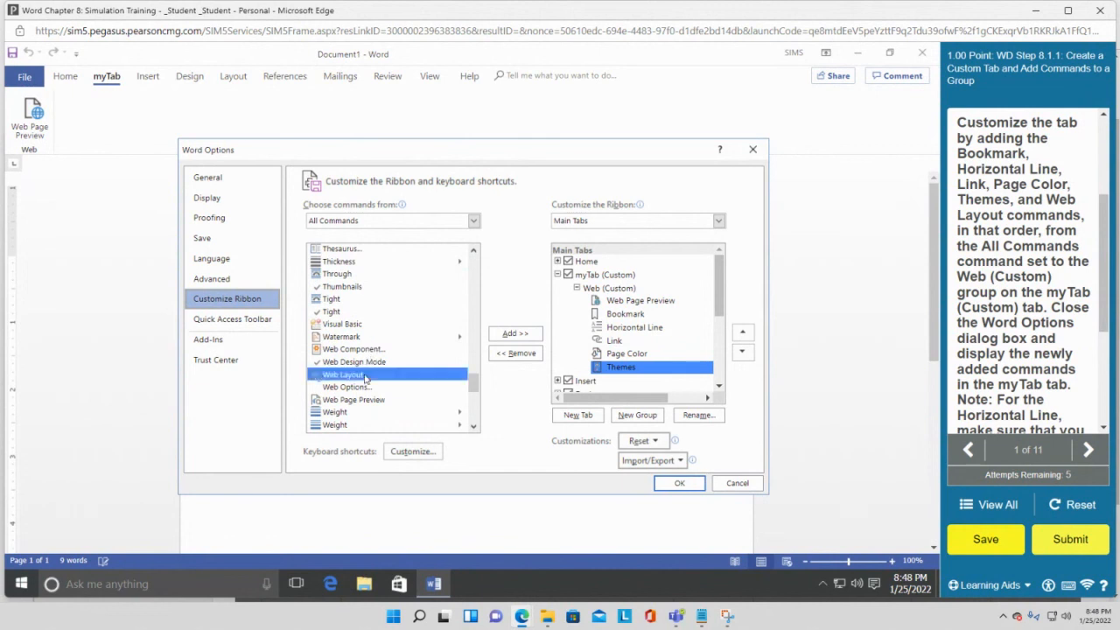
left_click(516, 334)
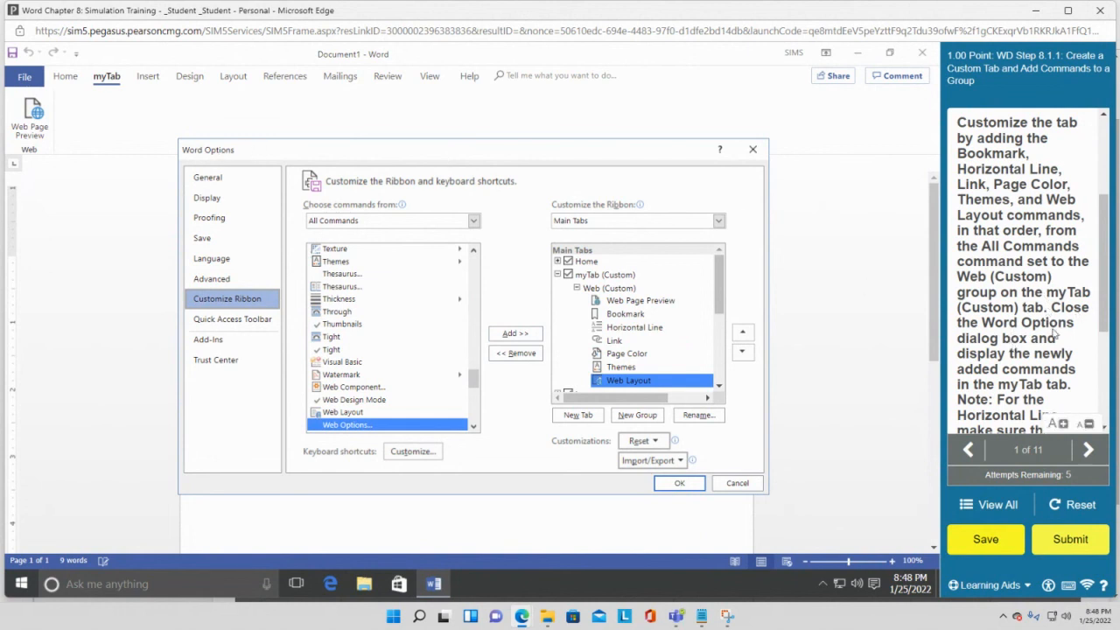
scroll(1014, 360, "down", 2)
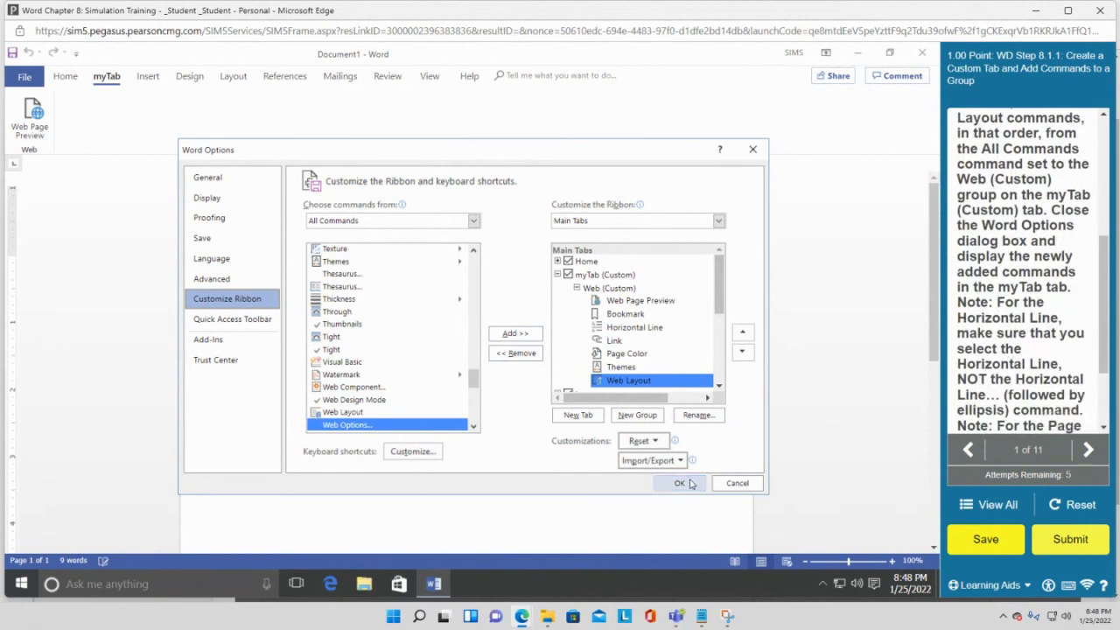
left_click(681, 483)
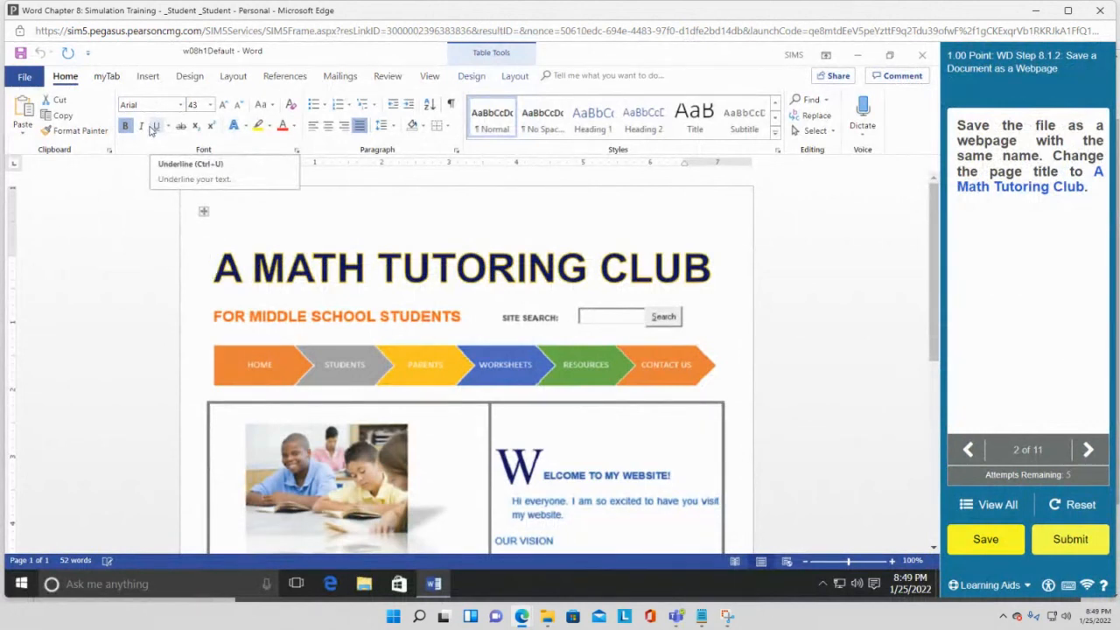
left_click(108, 77)
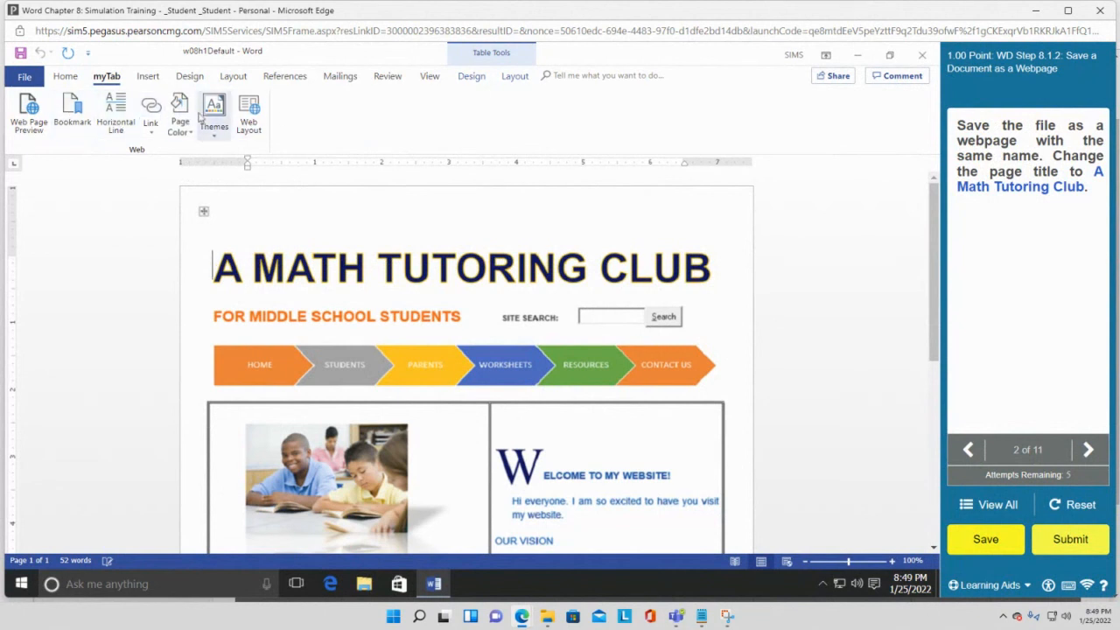
left_click(64, 77)
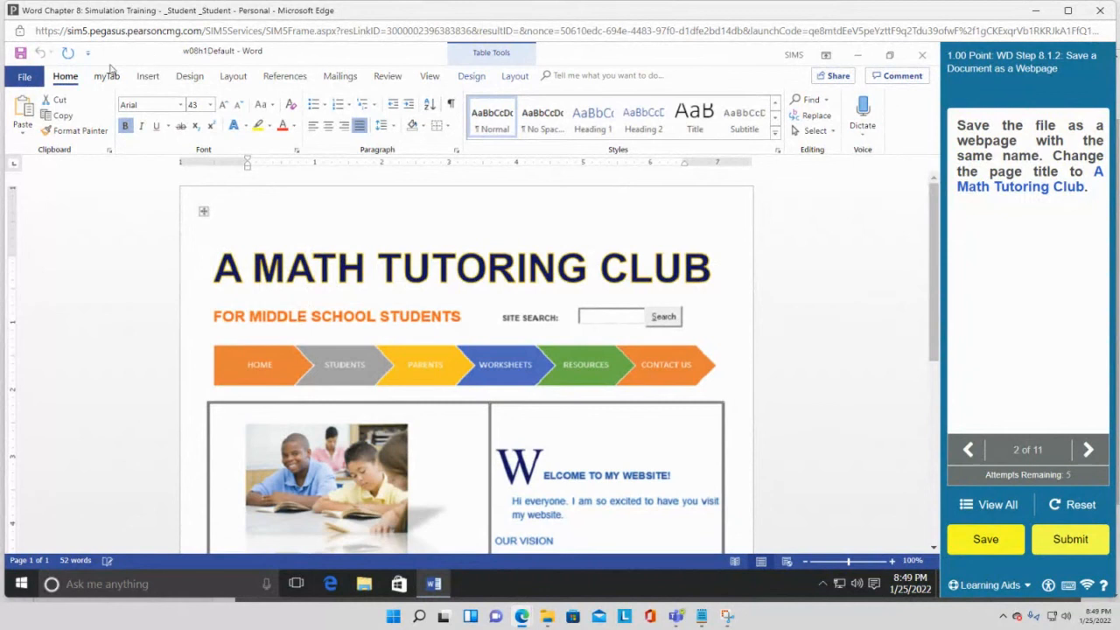
left_click(25, 77)
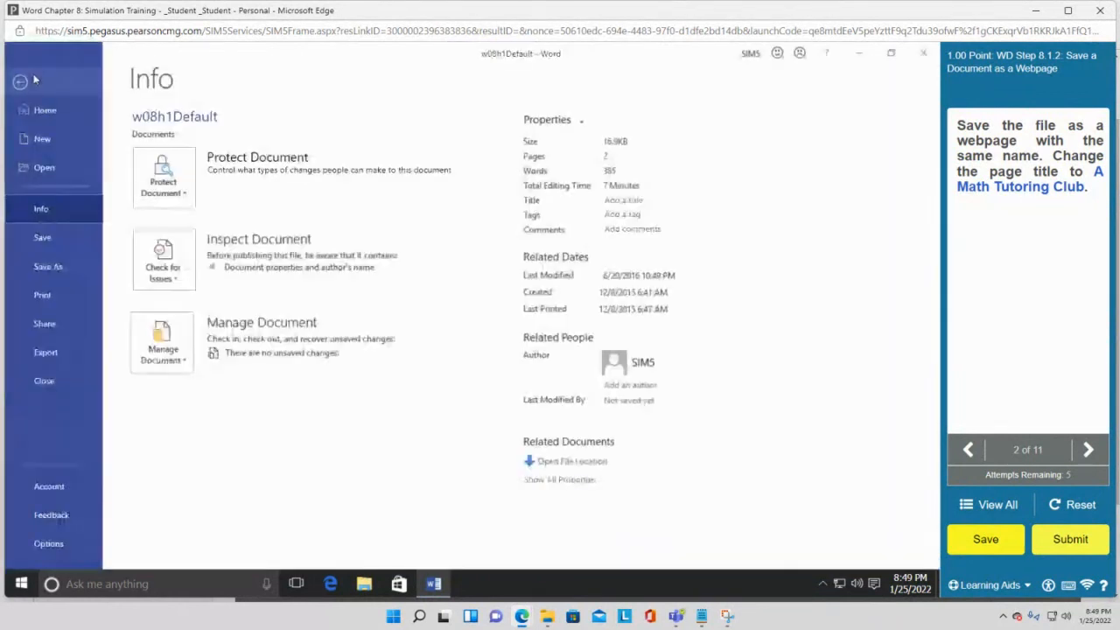
left_click(53, 273)
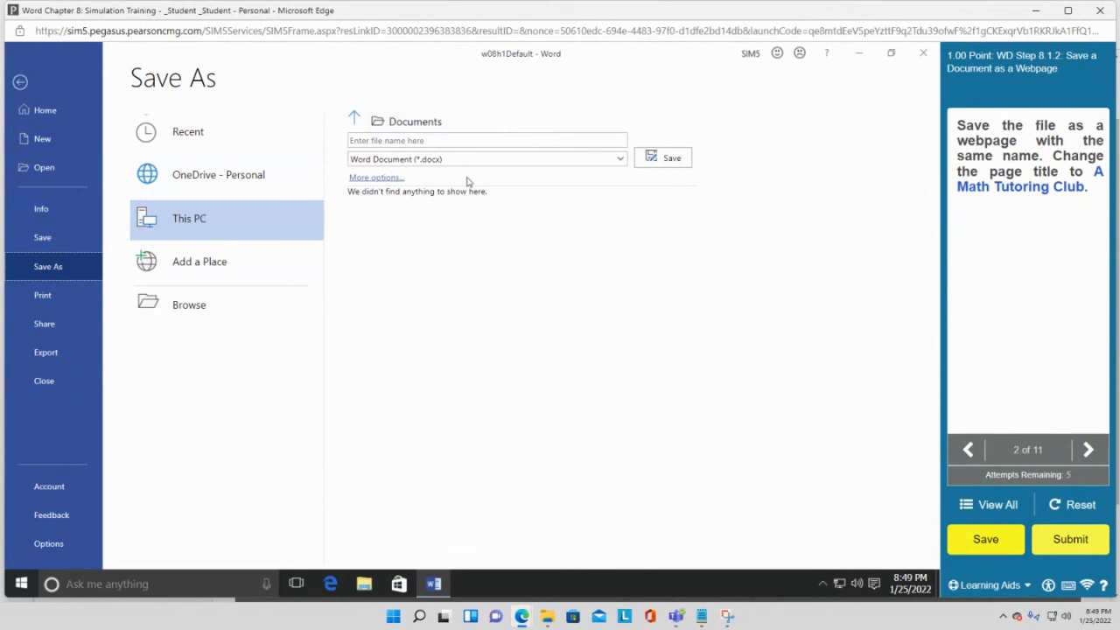
left_click(418, 138)
left_click(511, 236)
left_click(21, 81)
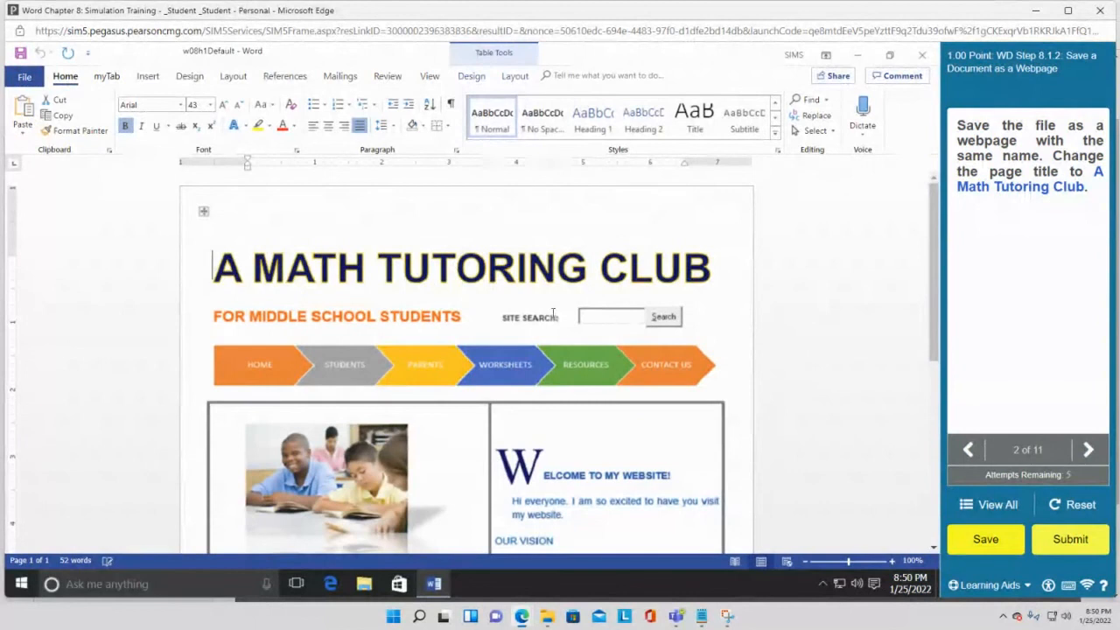
- Try to name the saved copy AMathTutoringClub in the Documents folder
left_click(25, 77)
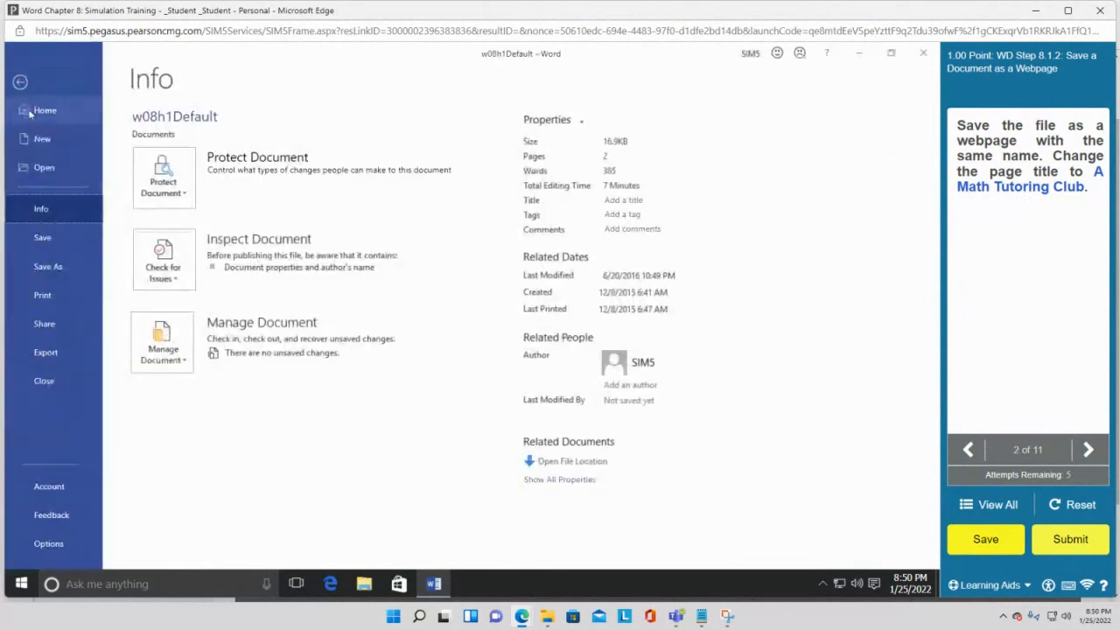
left_click(58, 265)
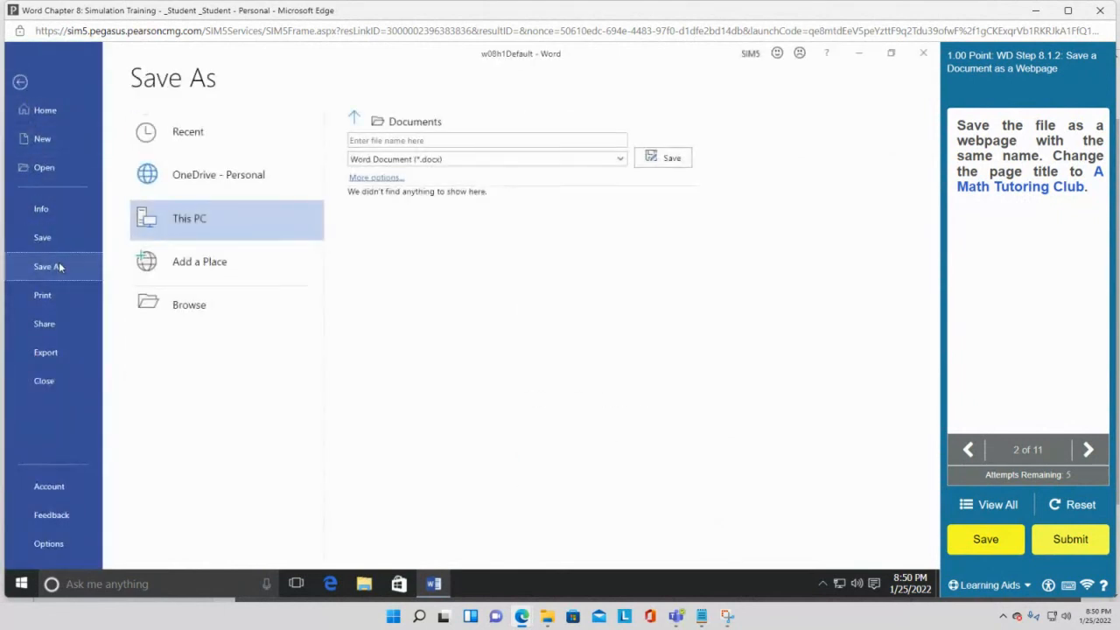
left_click(357, 139)
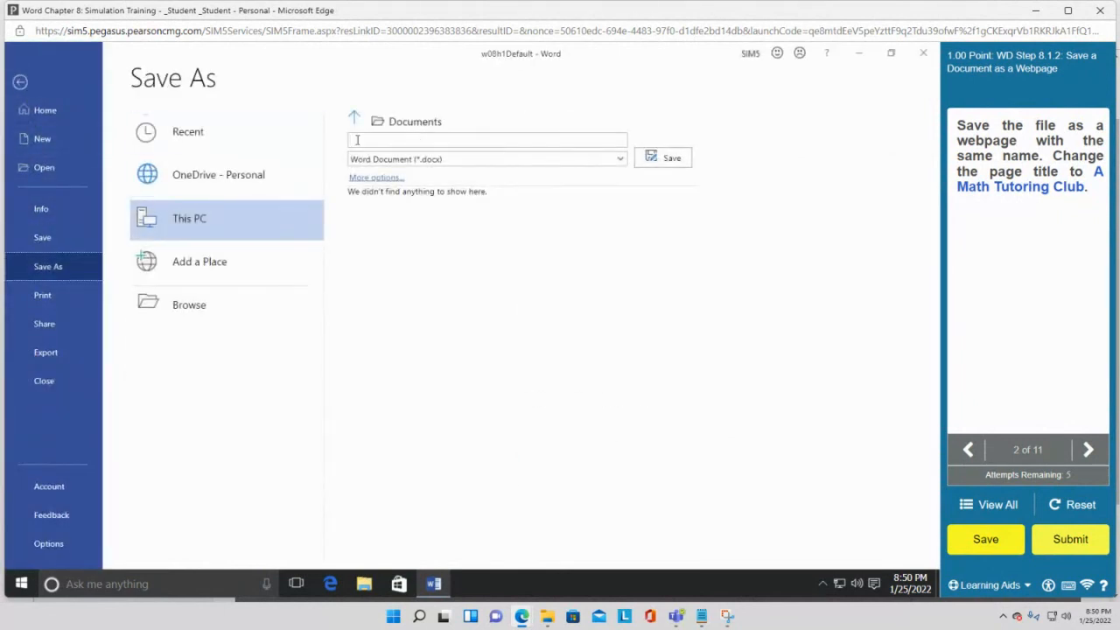
type("A MathTutoringClub")
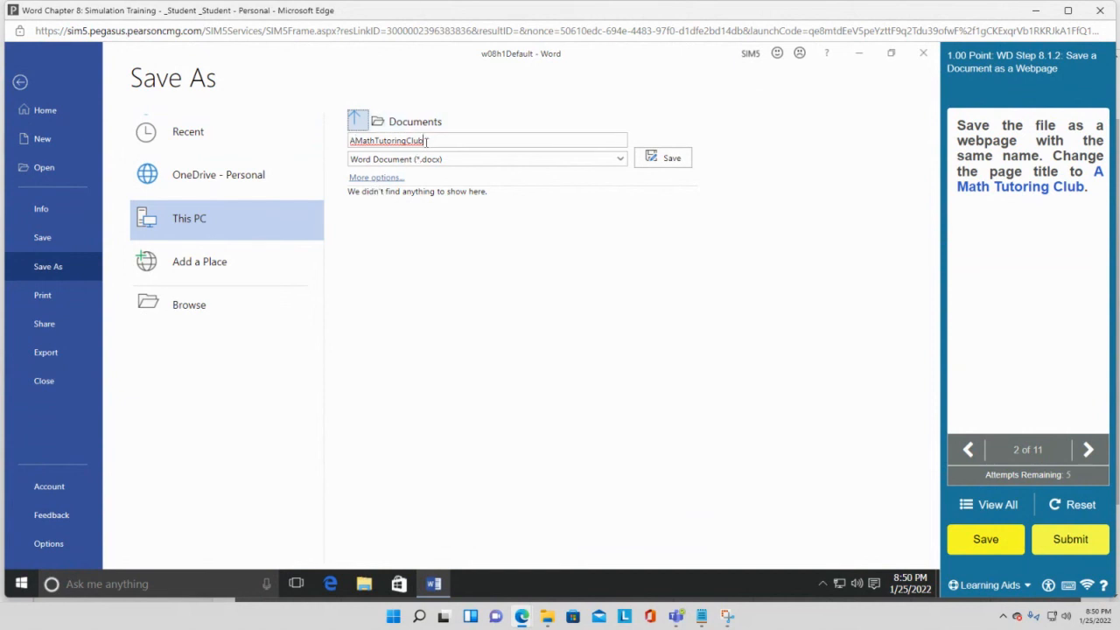
left_click_drag(426, 140, 335, 130)
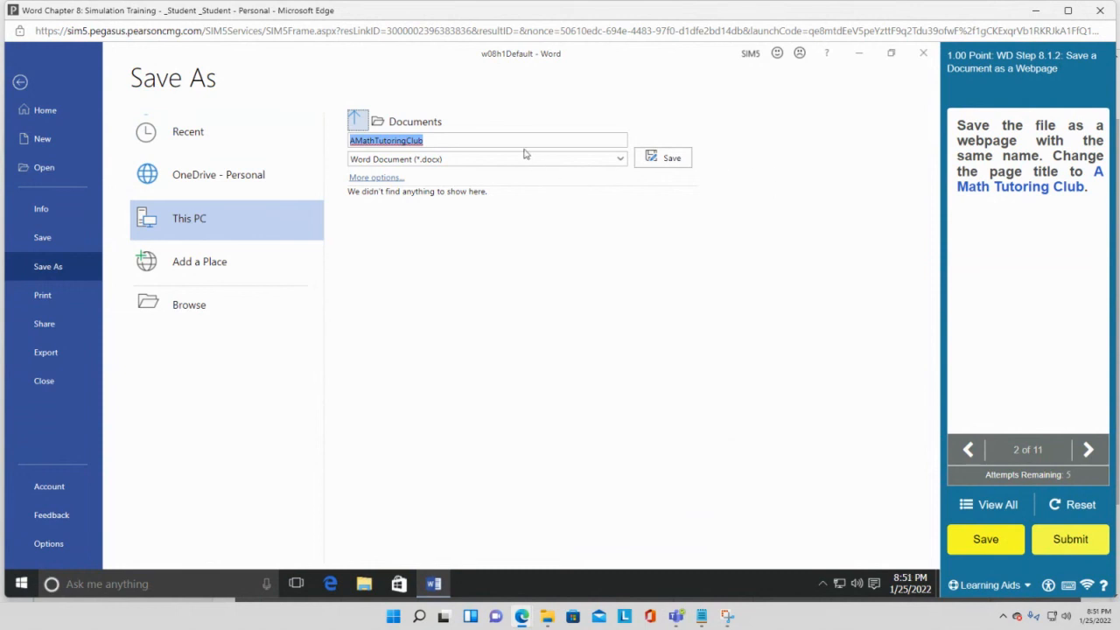
type("A")
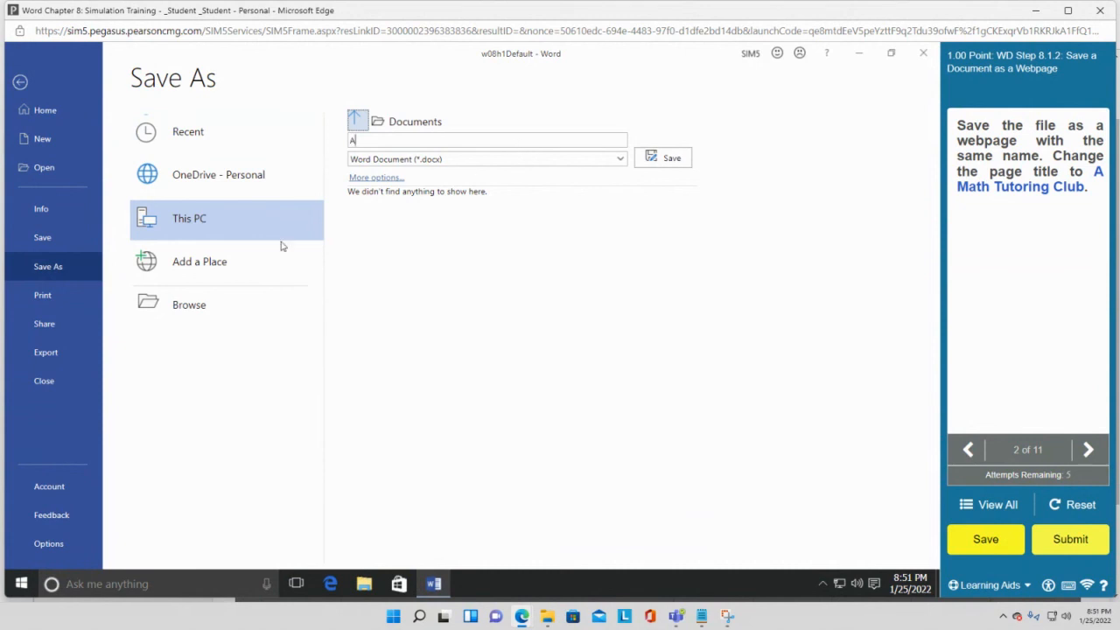
- Try naming the file A Math Tutoring Club in the Save As dialog with Web Page as its file type
left_click(201, 308)
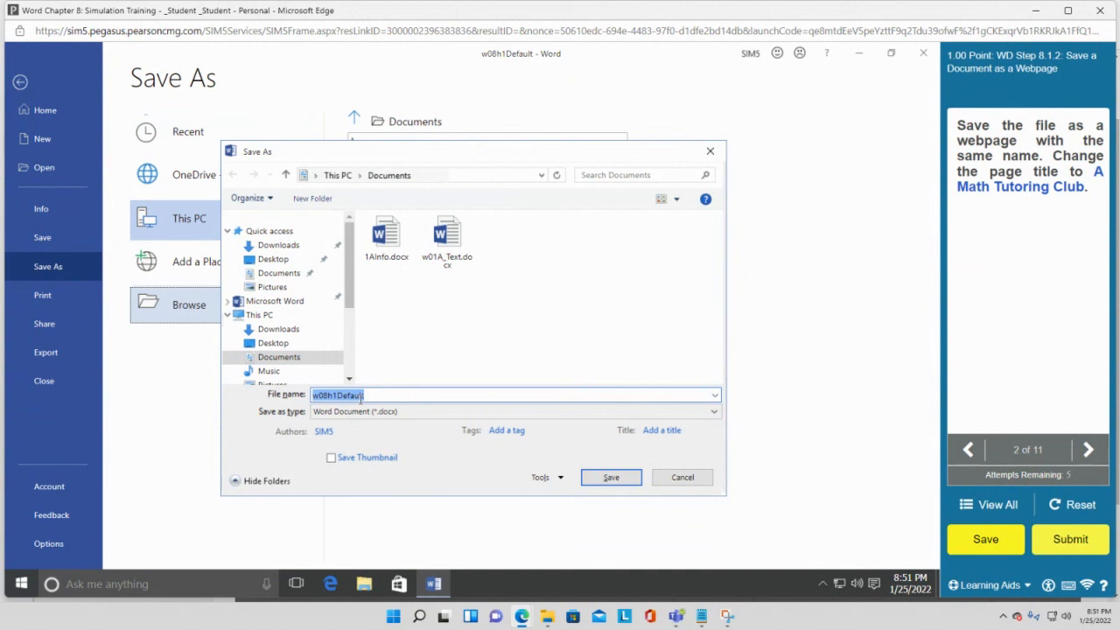
type("A")
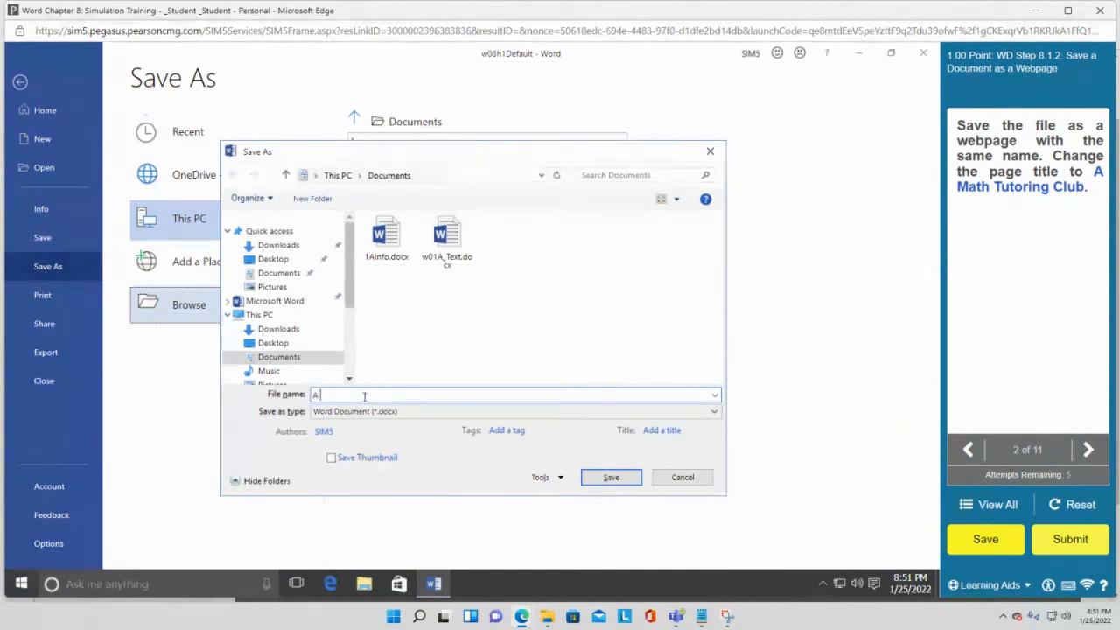
type(" Math Tutoring Club")
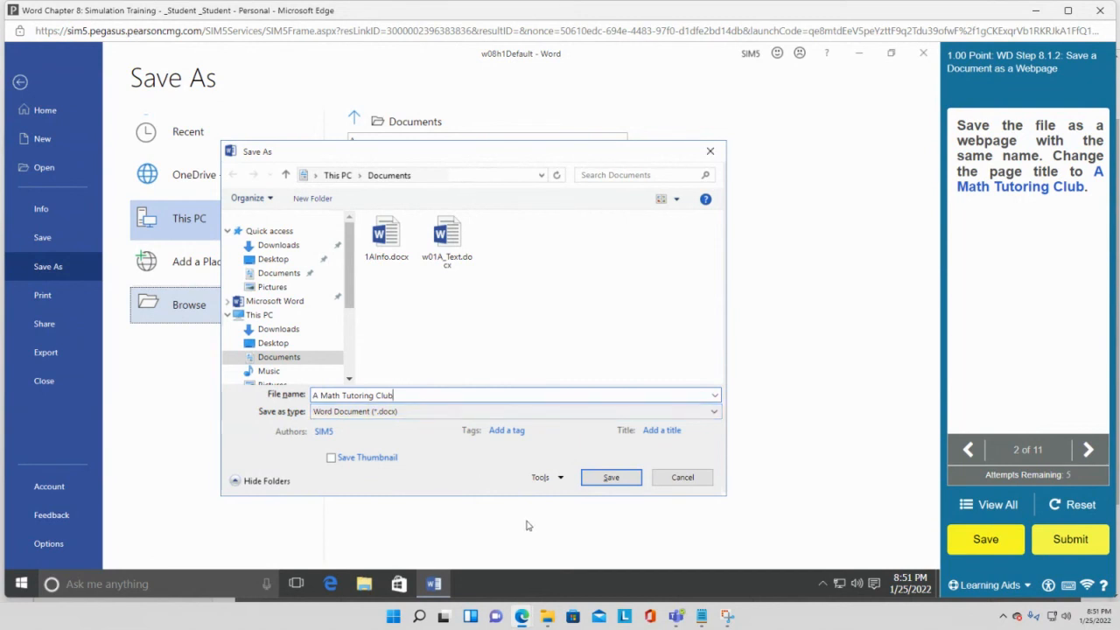
left_click(712, 413)
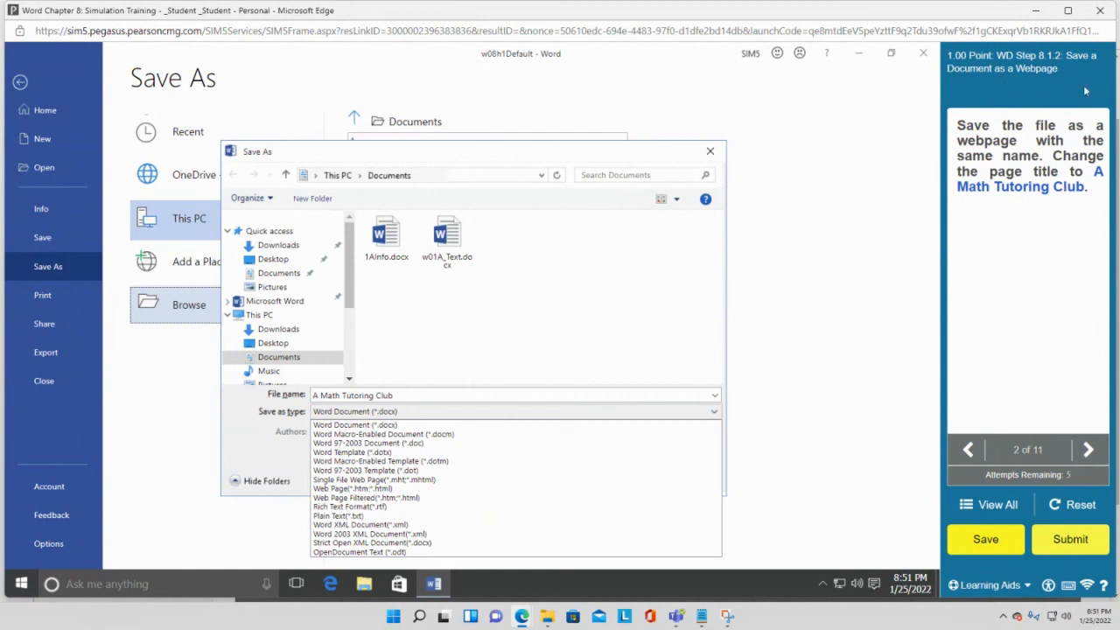
left_click(354, 488)
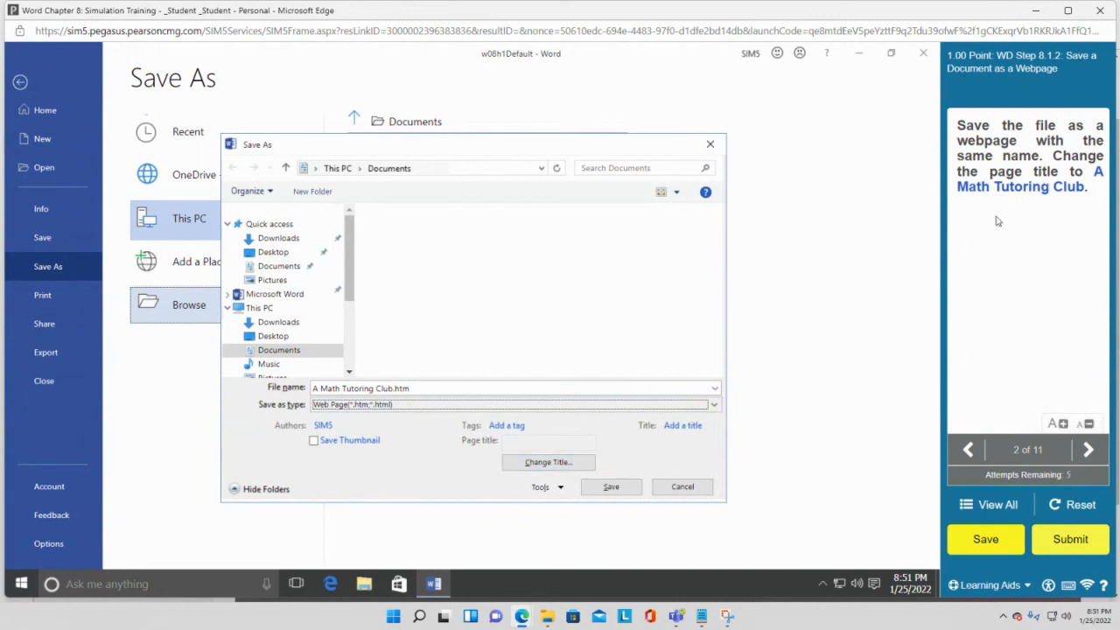
- Try to change the page title and save the webpage, and launch the Practice Learning Aid
left_click(548, 467)
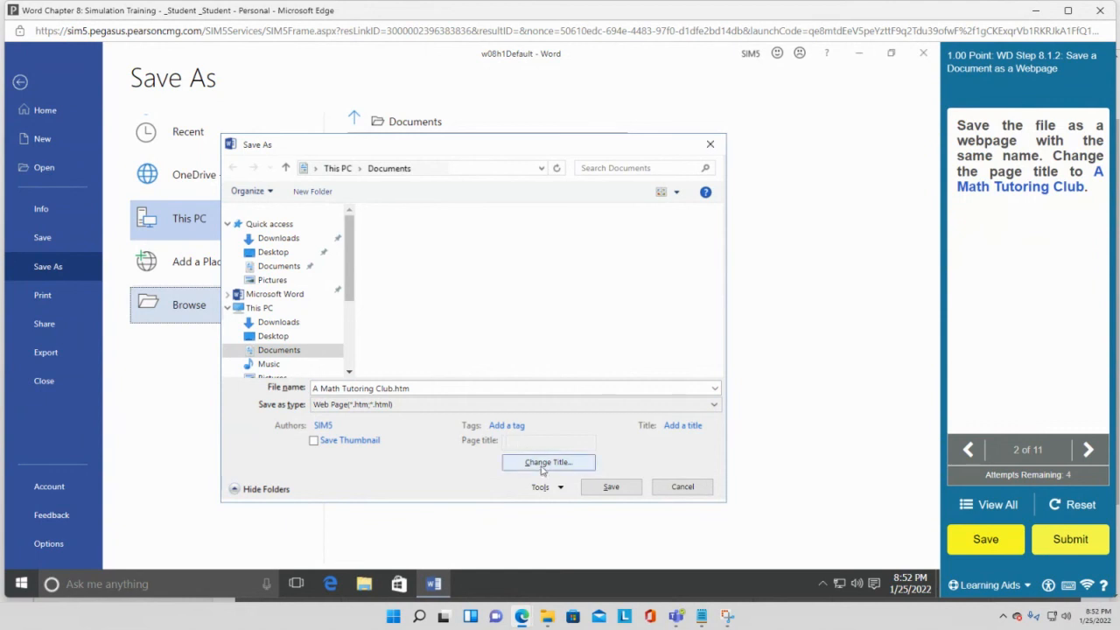
left_click(542, 469)
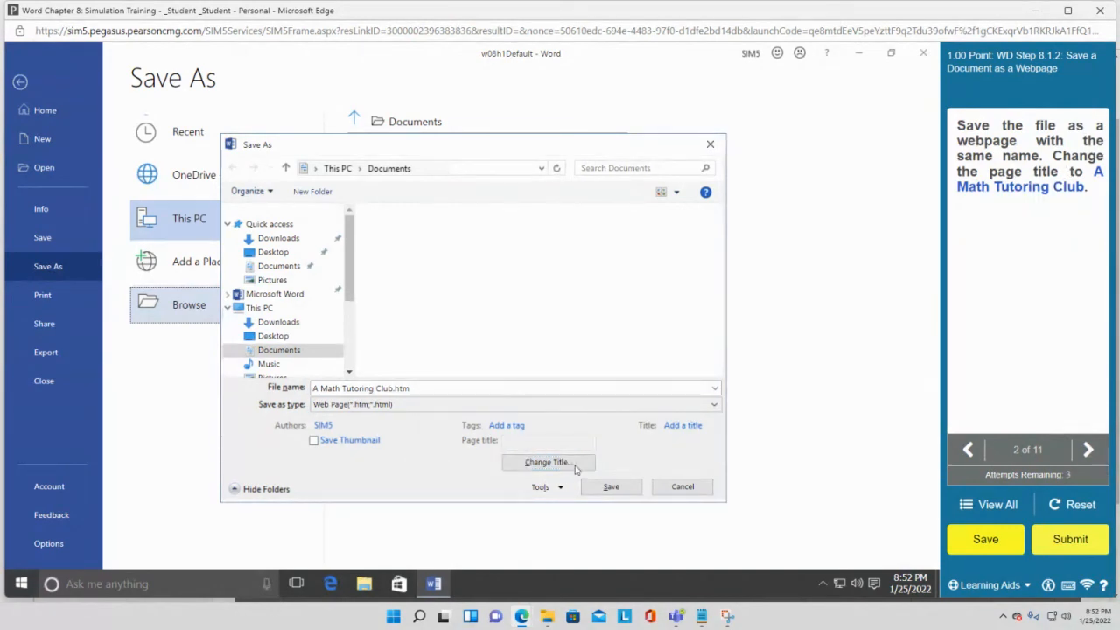
left_click(610, 488)
left_click(548, 464)
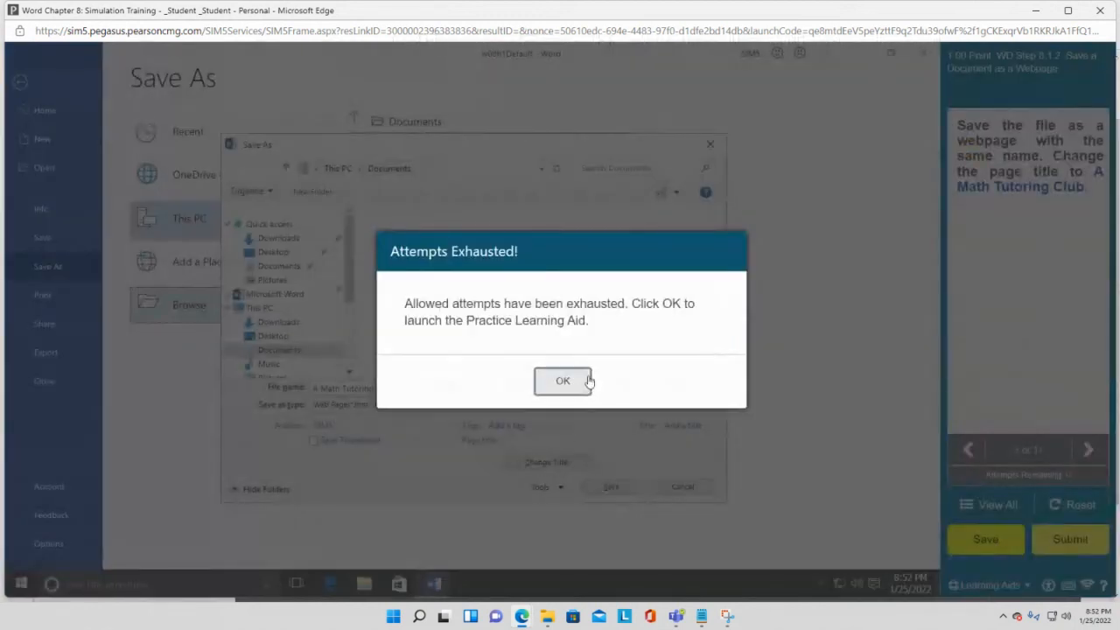
left_click(563, 381)
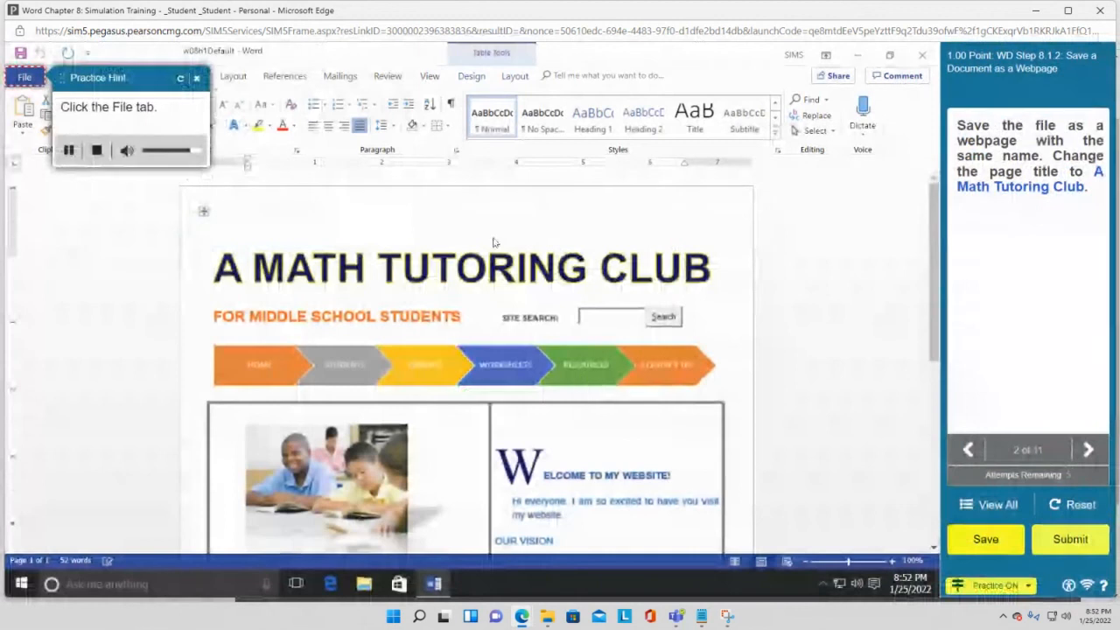
- In the practice run, choose Web Page as the save format for w08h1Default, keeping its file name
left_click(24, 77)
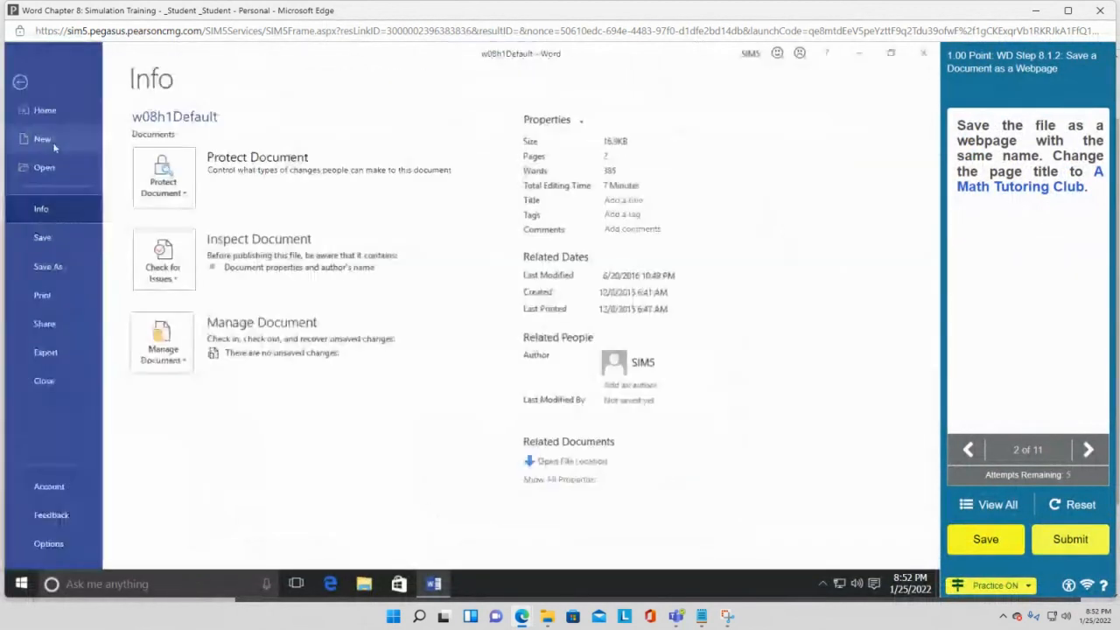
left_click(50, 267)
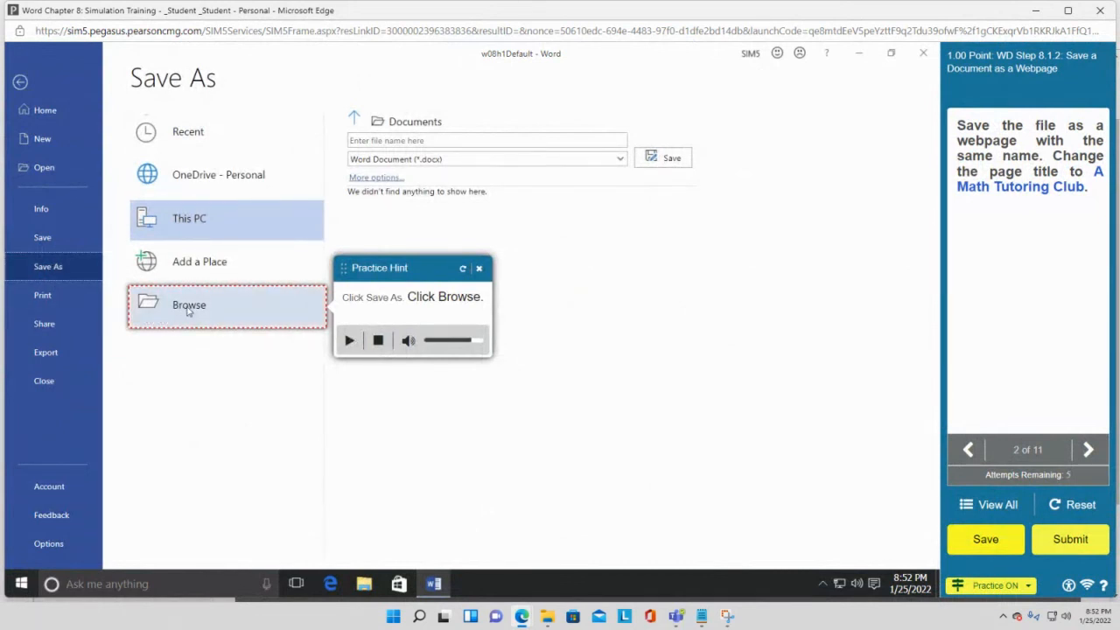
left_click(188, 311)
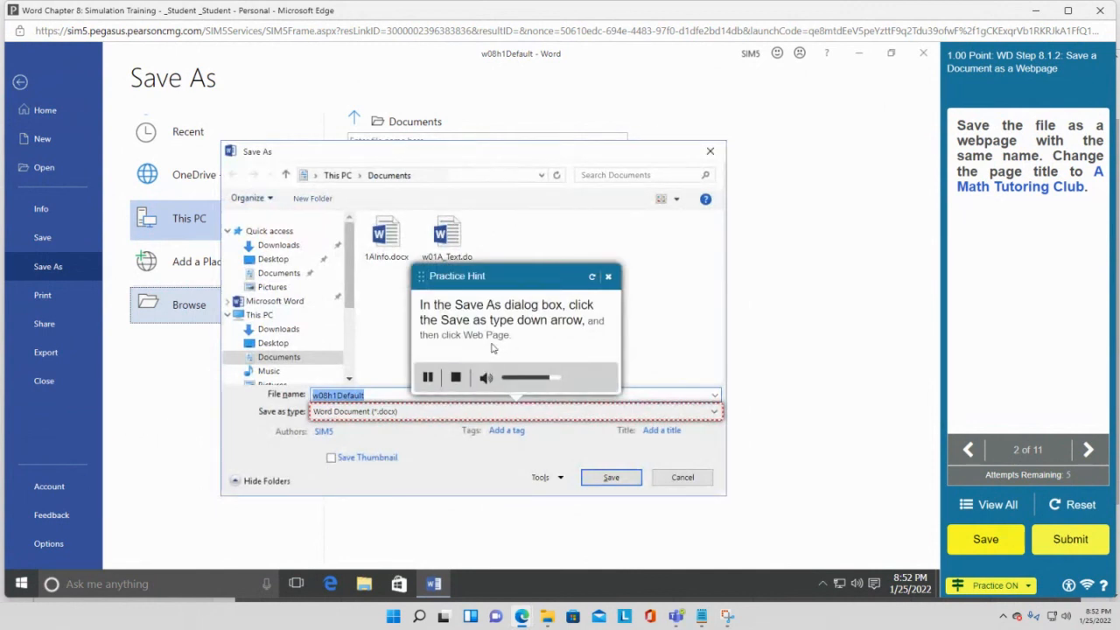
left_click(713, 412)
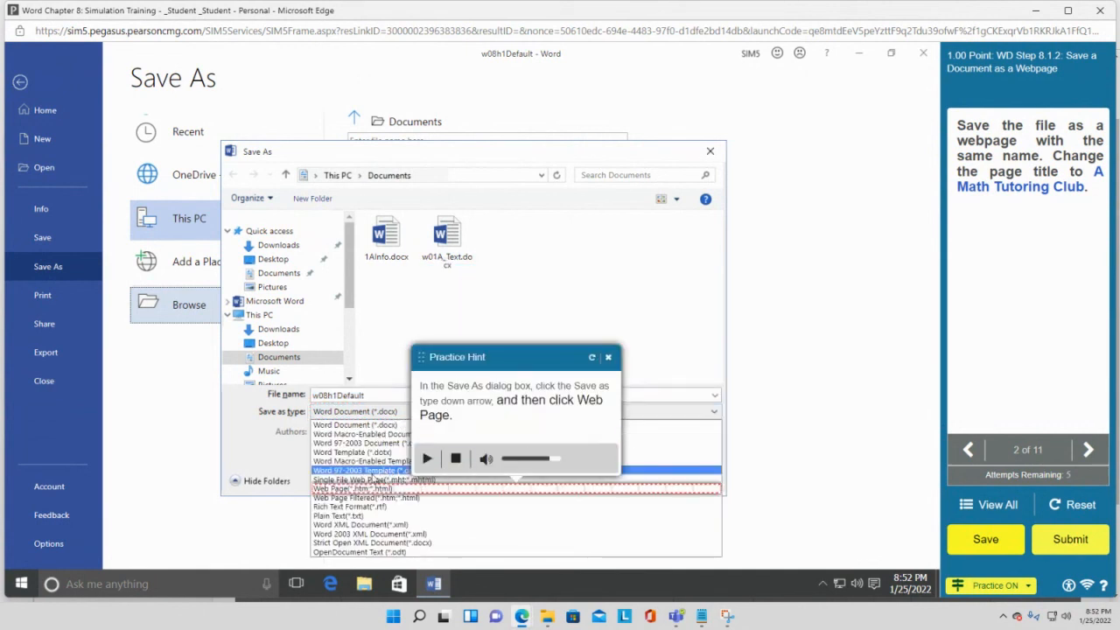
left_click(360, 488)
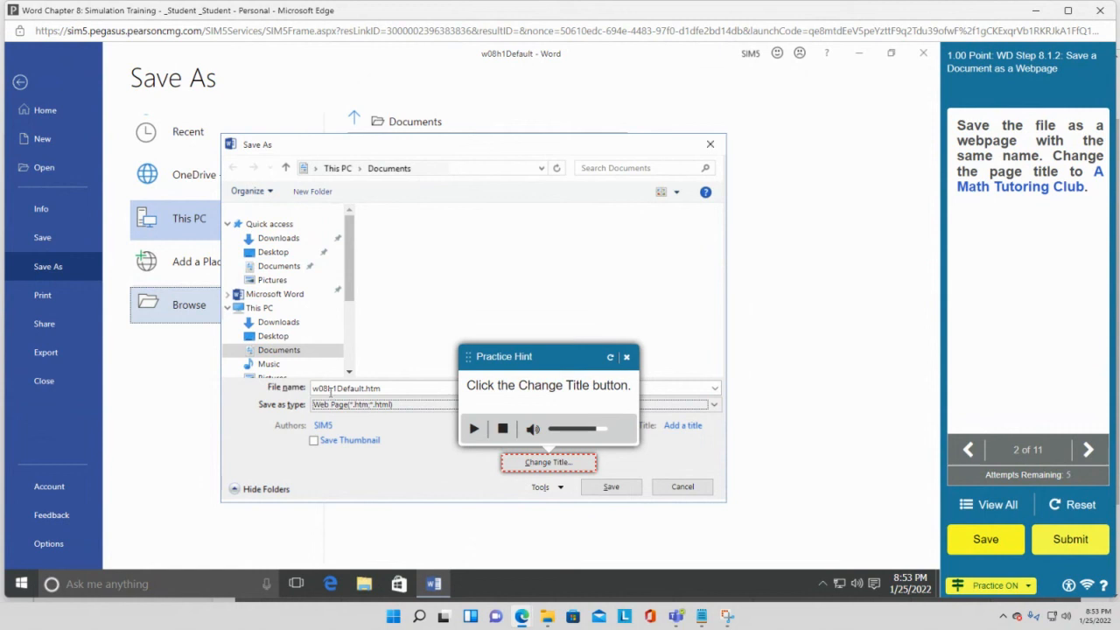
- Set the page title to A Math Tutoring Club in the practice run and save the webpage
left_click(539, 462)
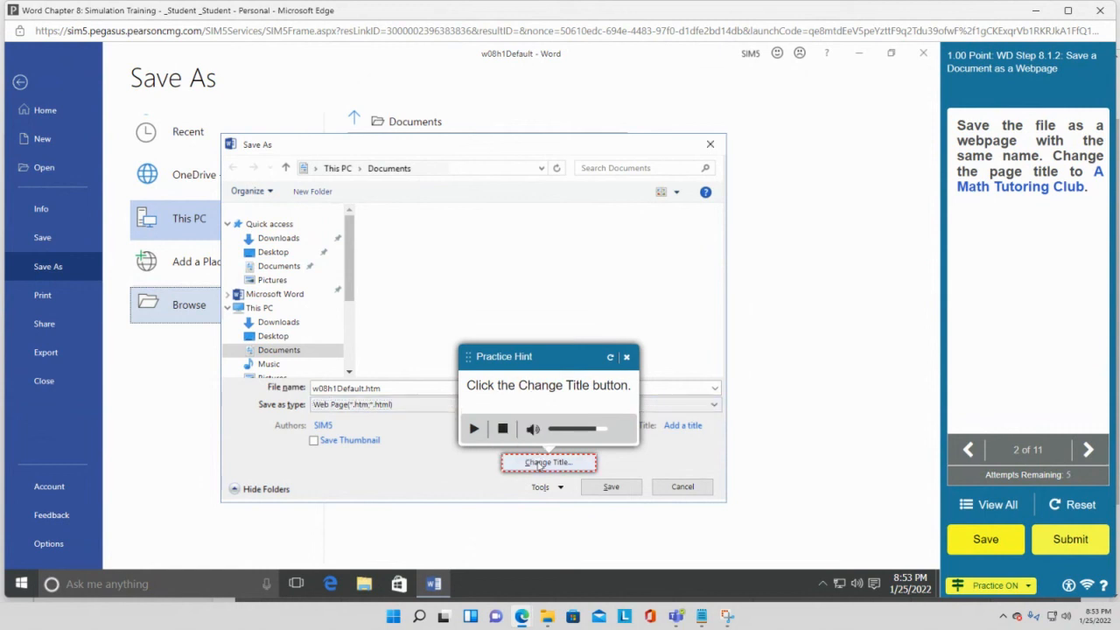
left_click(539, 463)
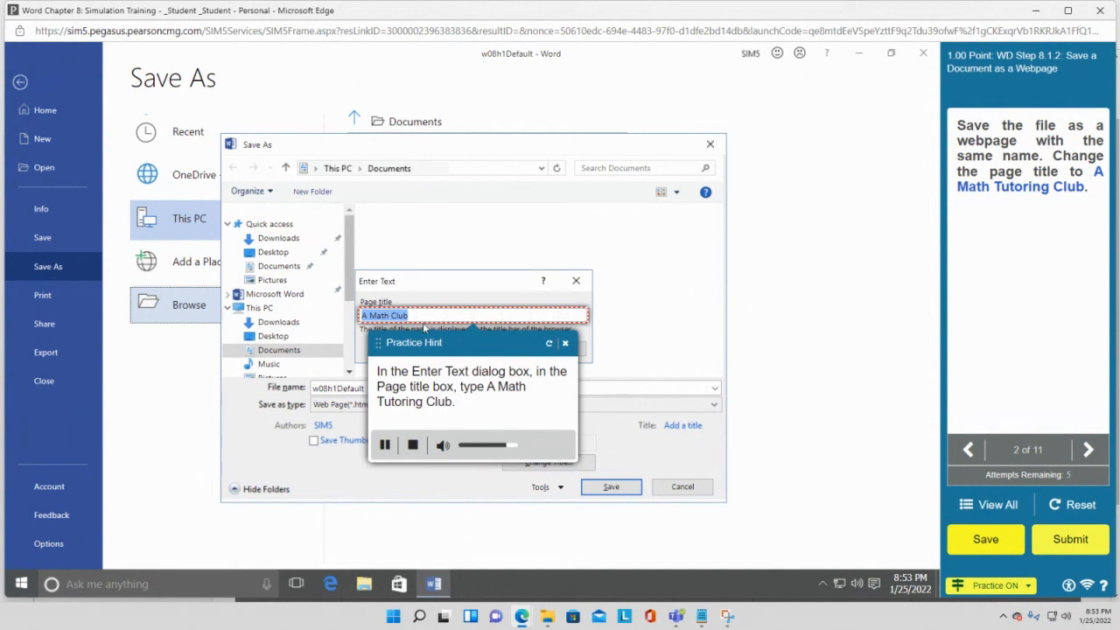
left_click(382, 315)
type("Tutoring")
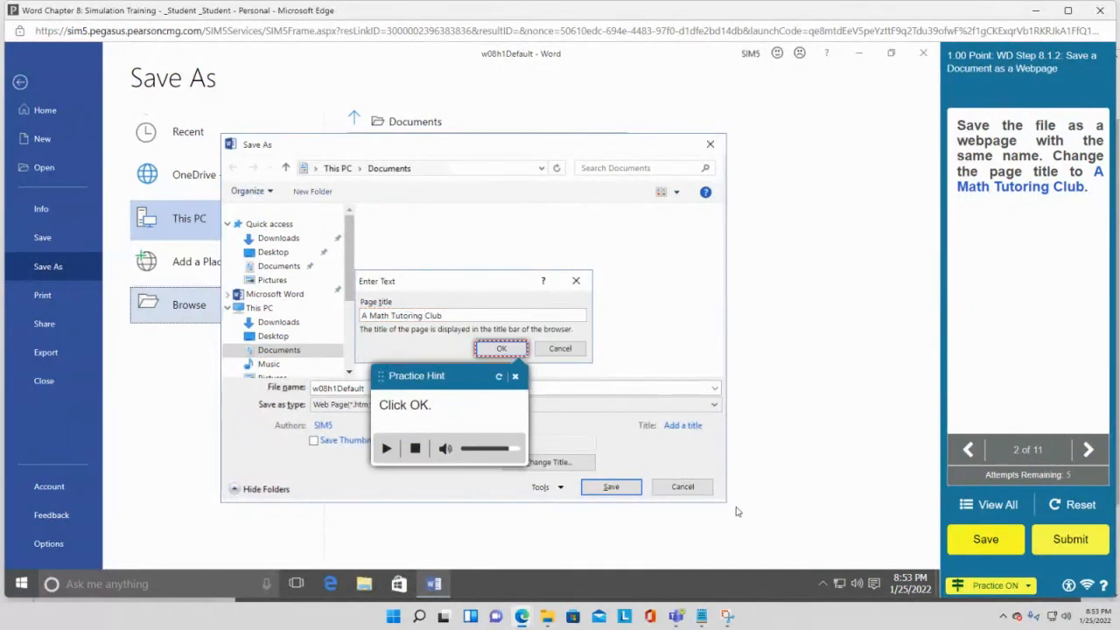
left_click(492, 349)
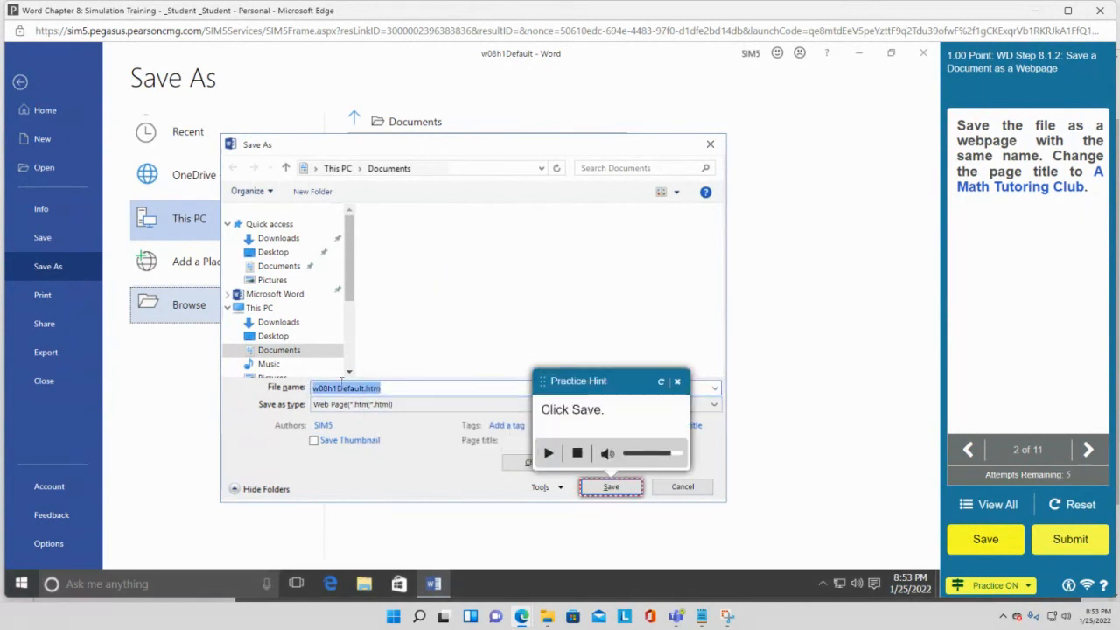
left_click(598, 488)
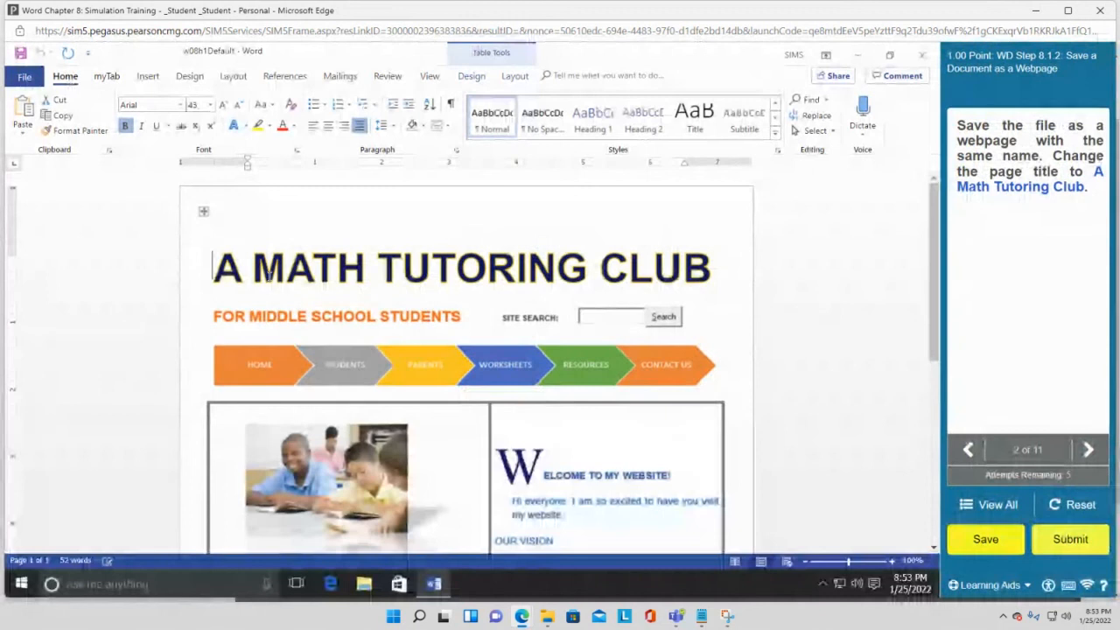
- Choose Web Page as the save format for w08h1Default in the Documents folder, keeping its file name
left_click(24, 77)
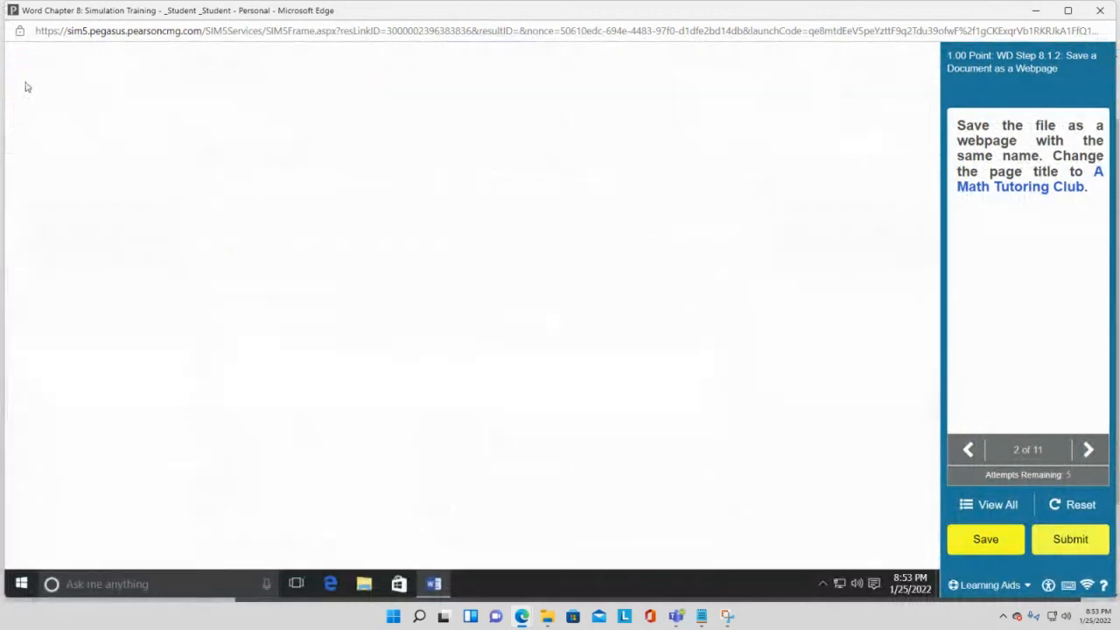
left_click(48, 266)
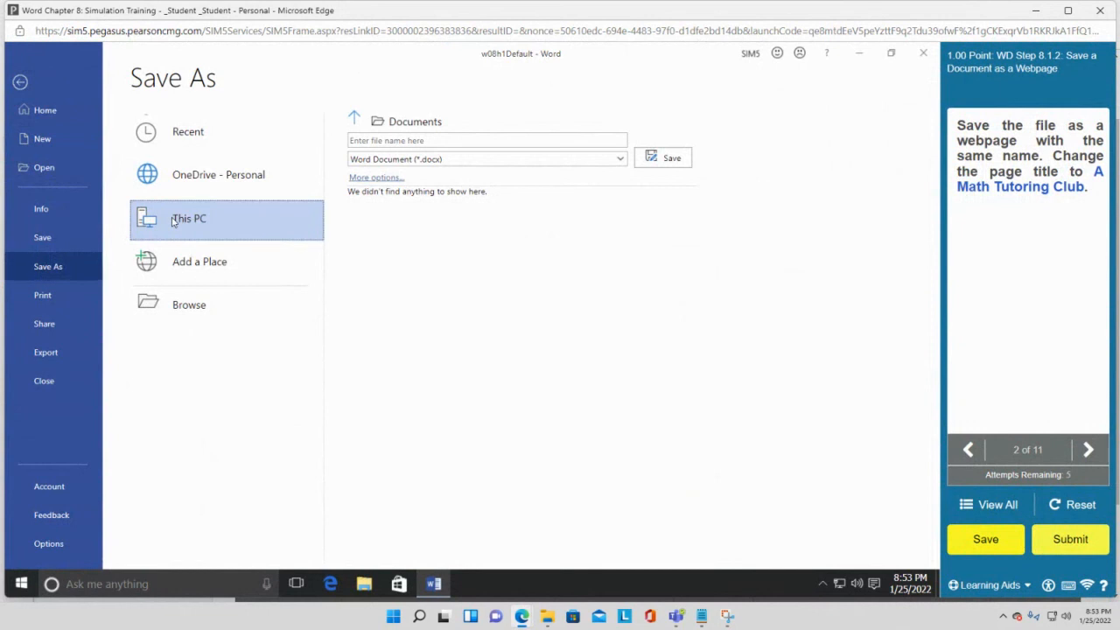
left_click(184, 303)
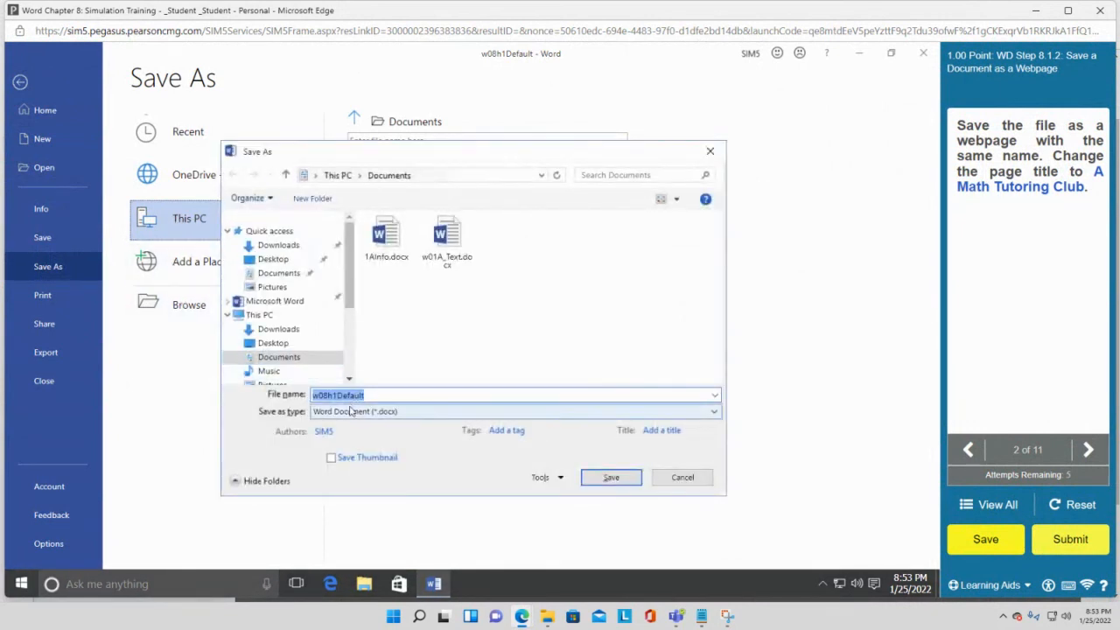
left_click(480, 412)
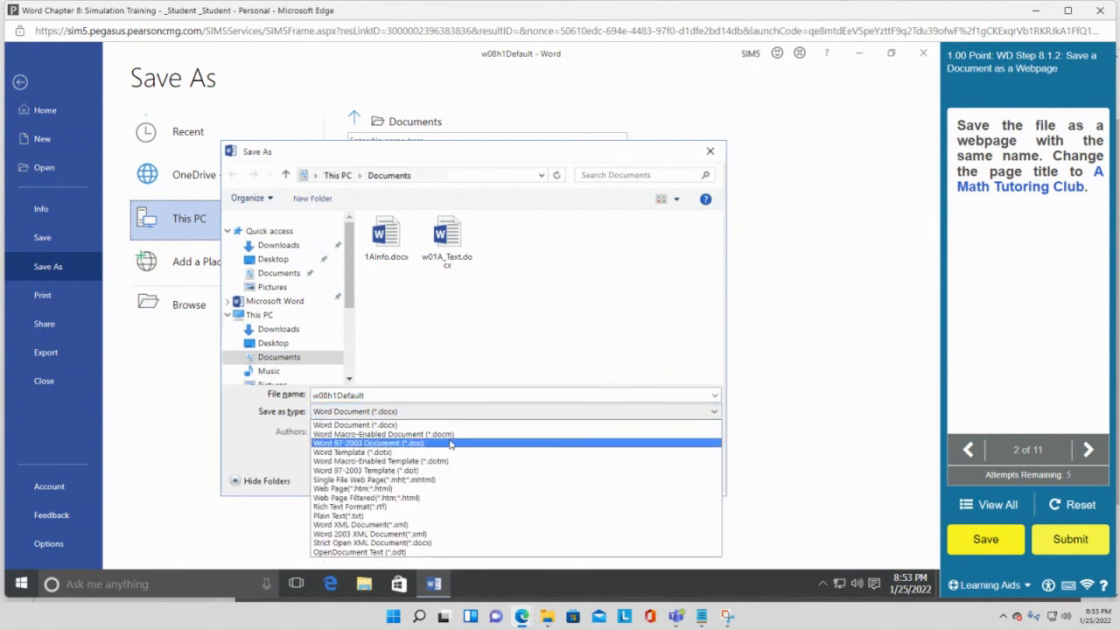
left_click(422, 489)
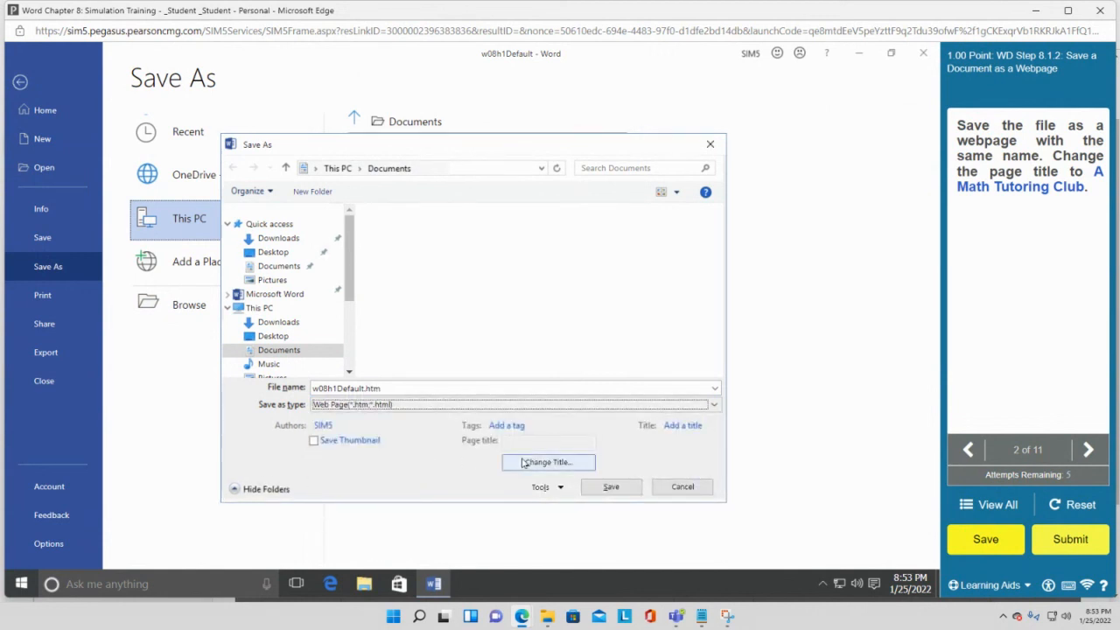
- Set the webpage's page title to A Math Tutoring Club and save the file
left_click(548, 462)
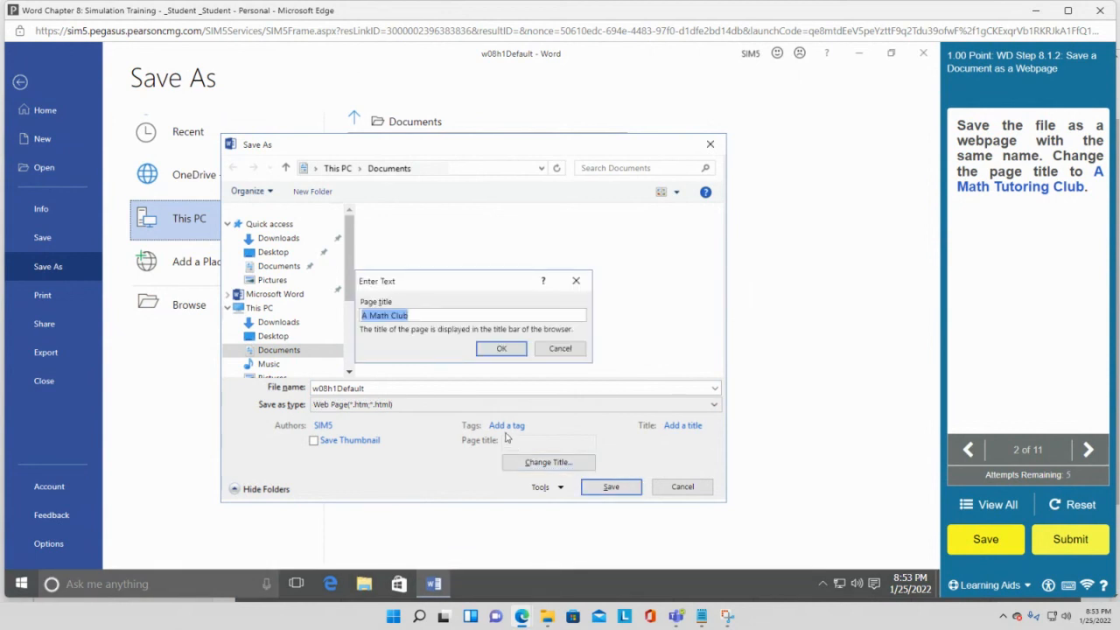
left_click(391, 315)
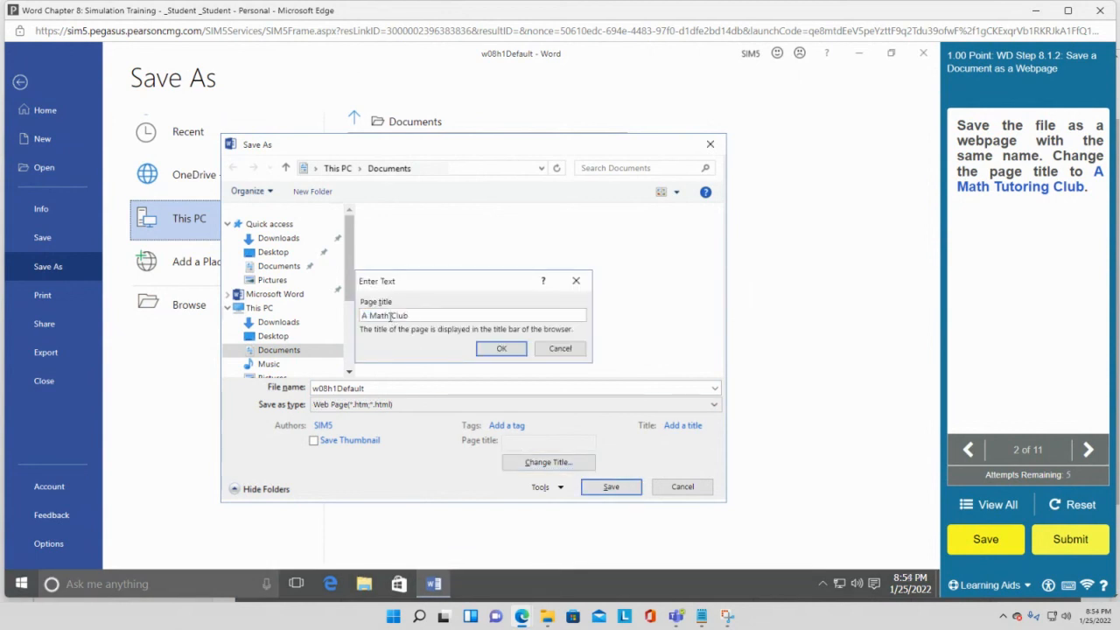
type("Tutoring")
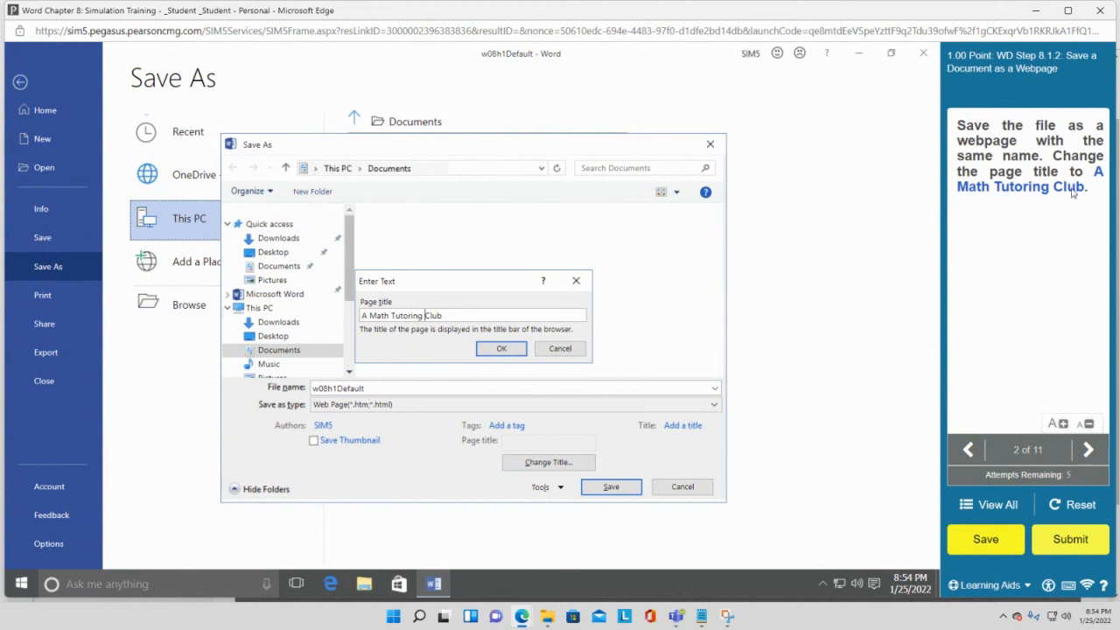
left_click(520, 351)
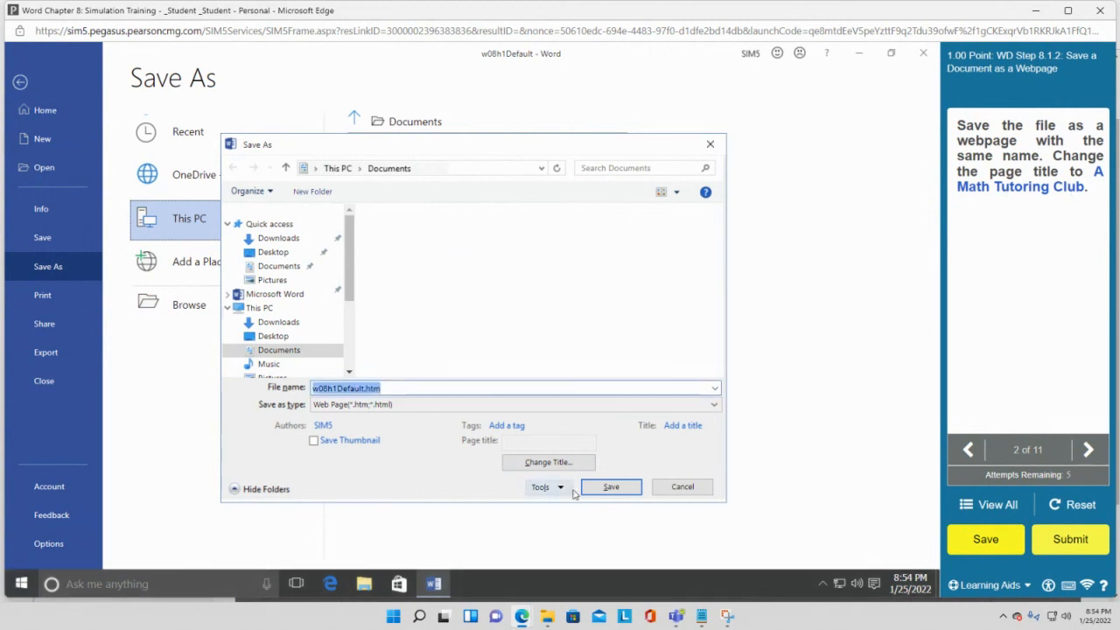
left_click(610, 489)
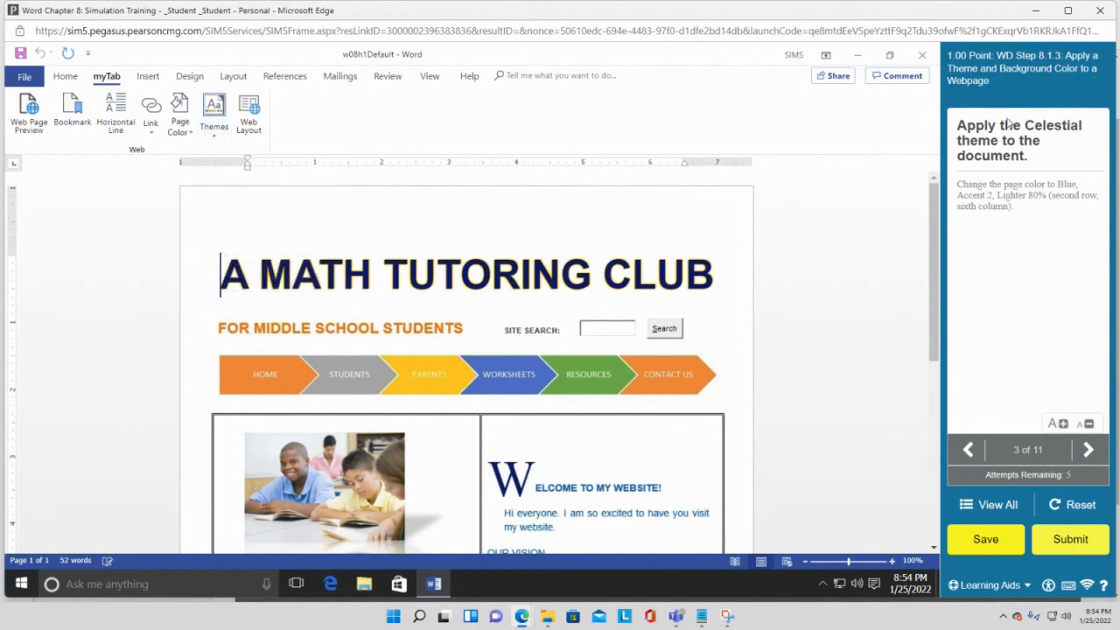
- Apply the Celestial theme to the w08h1Default webpage and set its page color to Blue, Accent 2, Lighter 80%
left_click(217, 139)
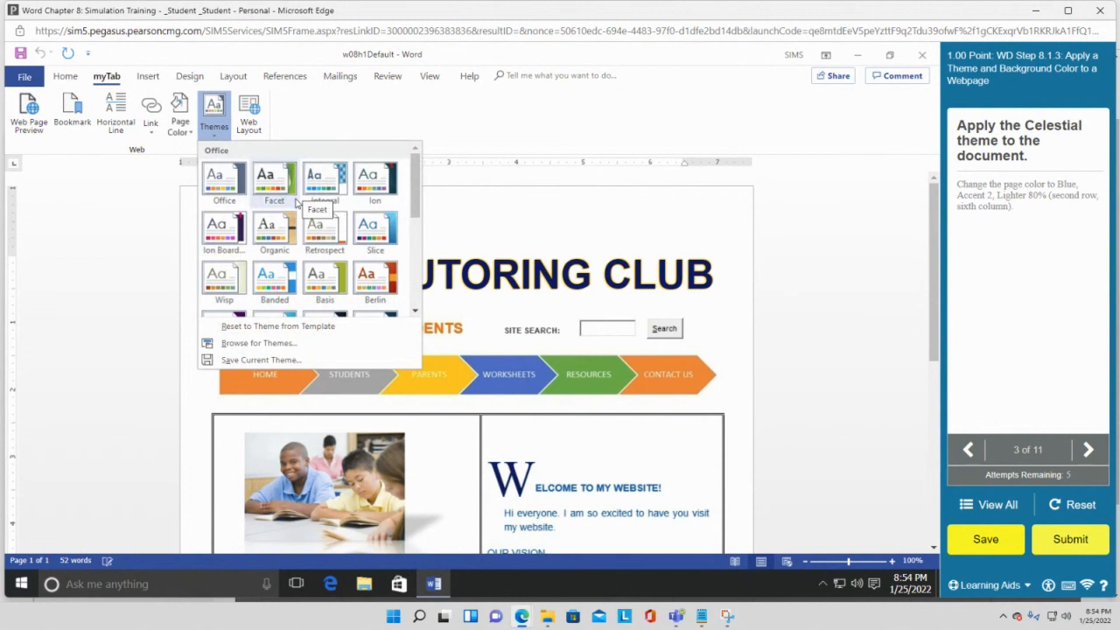
scroll(296, 203, "down", 3)
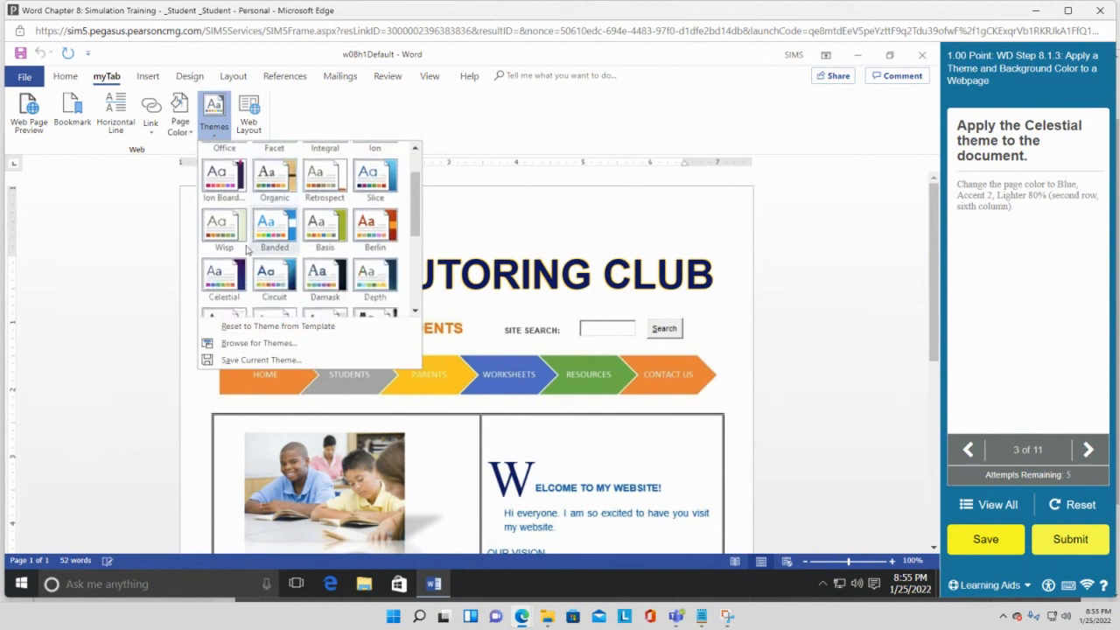
left_click(213, 286)
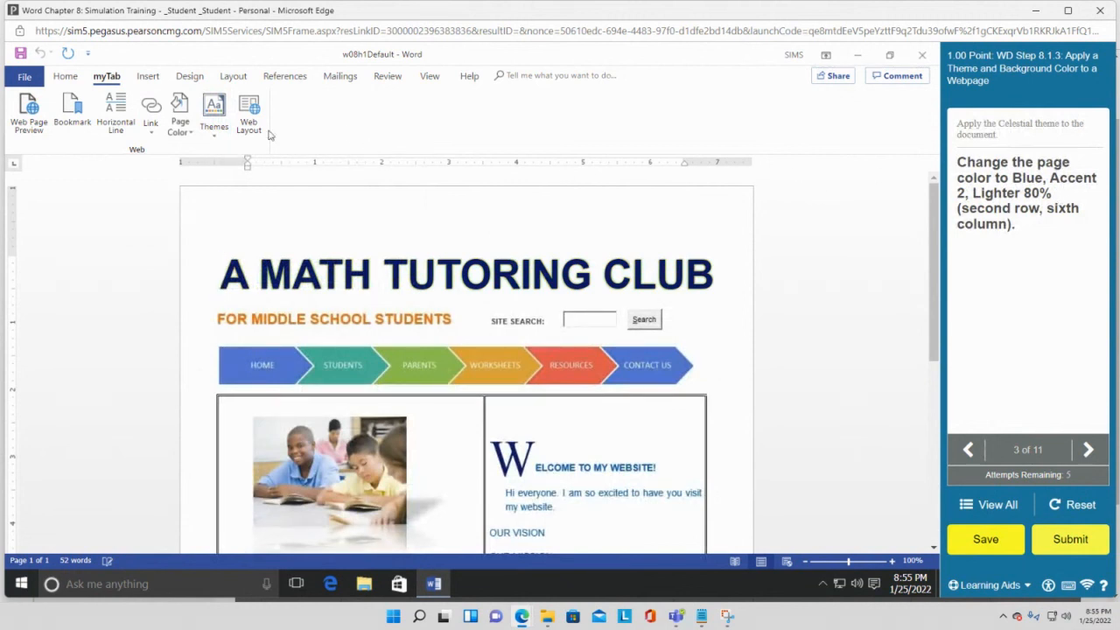
left_click(194, 138)
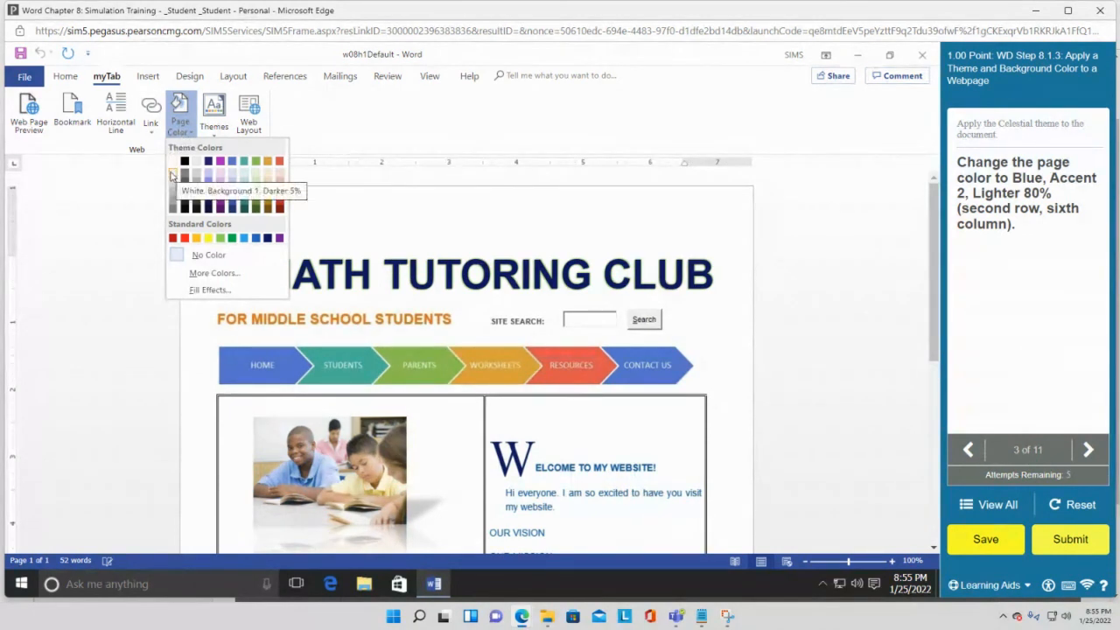
left_click(233, 177)
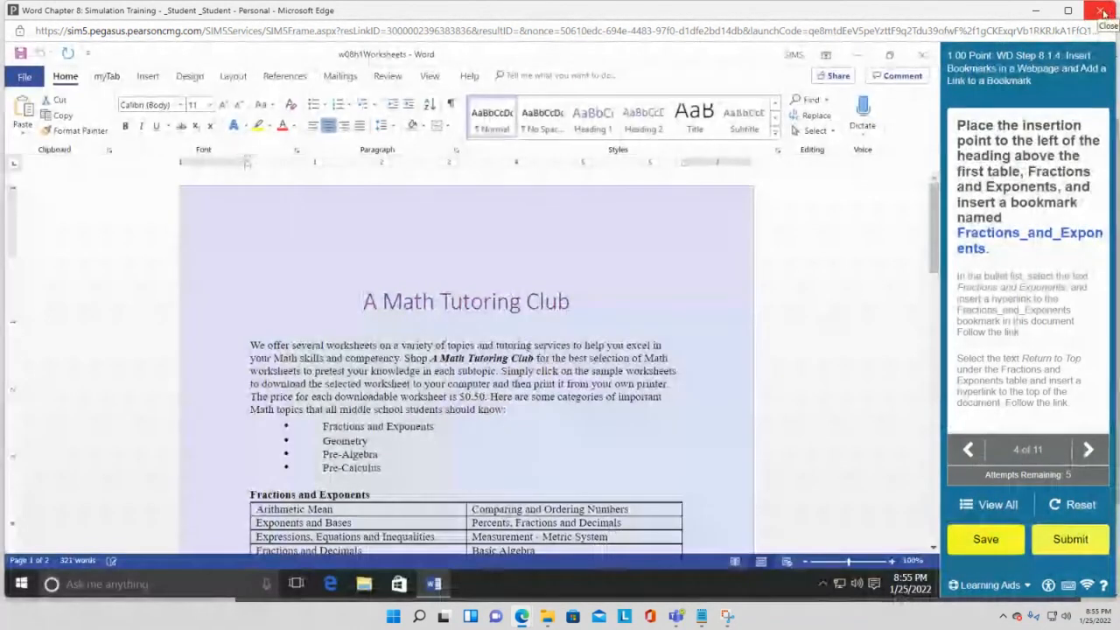
- Stay in the Word Chapter 8 simulation training instead of leaving it, and submit the incomplete assignment for grading
left_click(1104, 10)
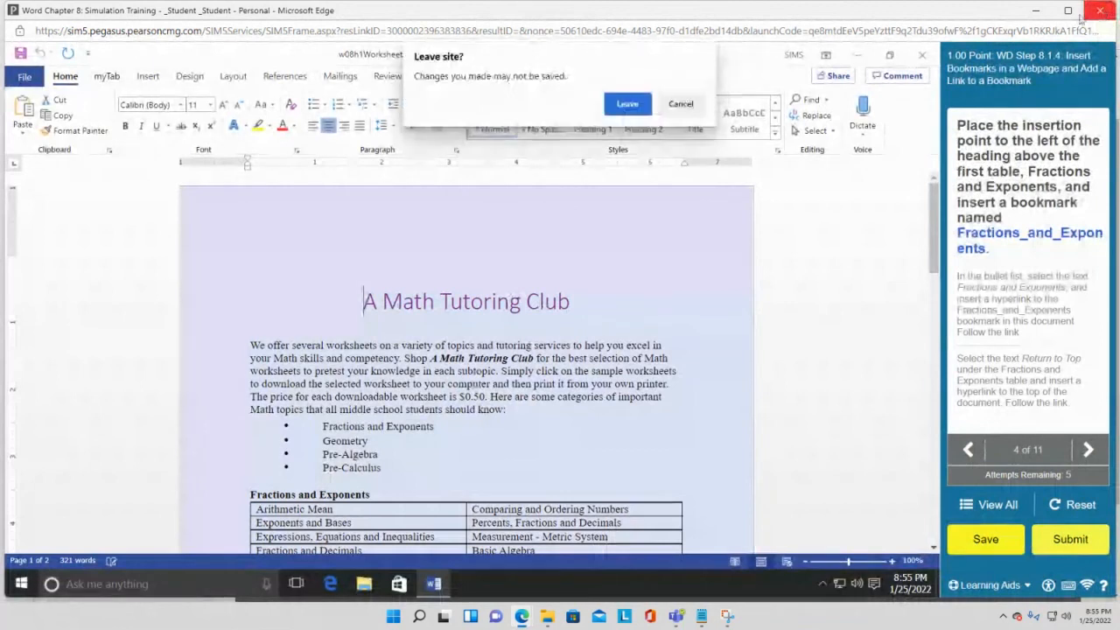
left_click(688, 106)
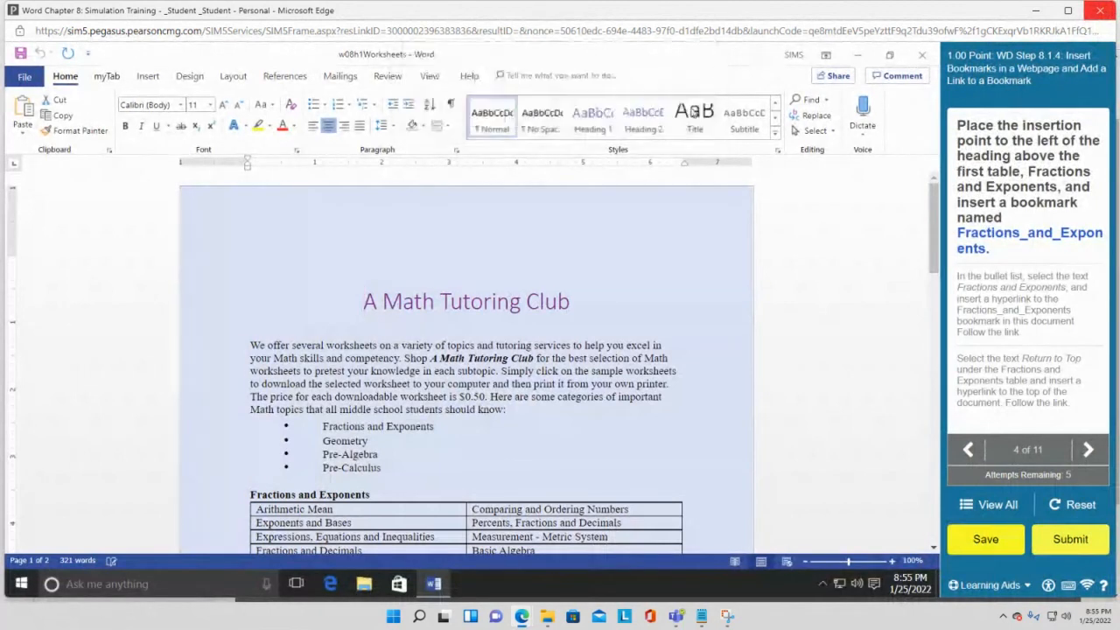
left_click(1067, 539)
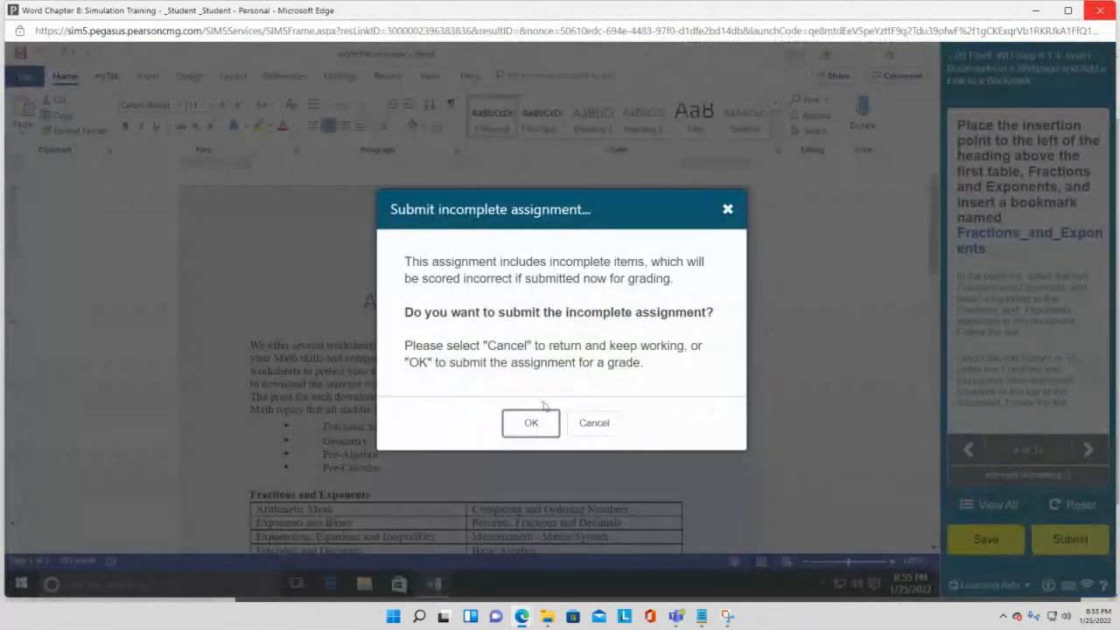
left_click(528, 424)
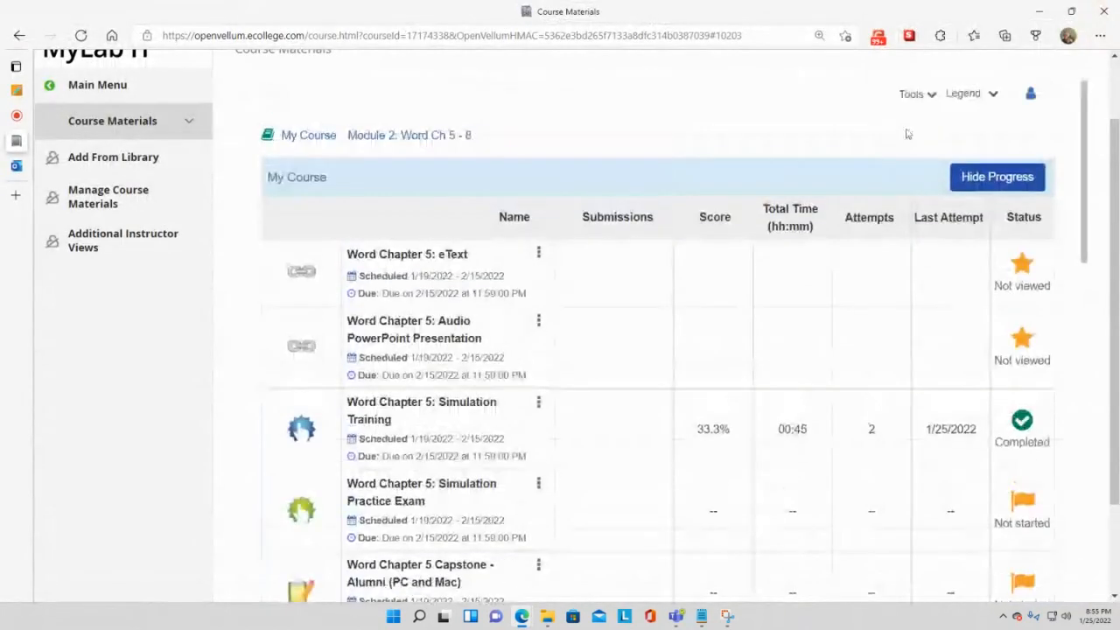
- Review the Word simulation training scores and statuses in the course materials, and return to the Bb Collaborate session
left_click(994, 94)
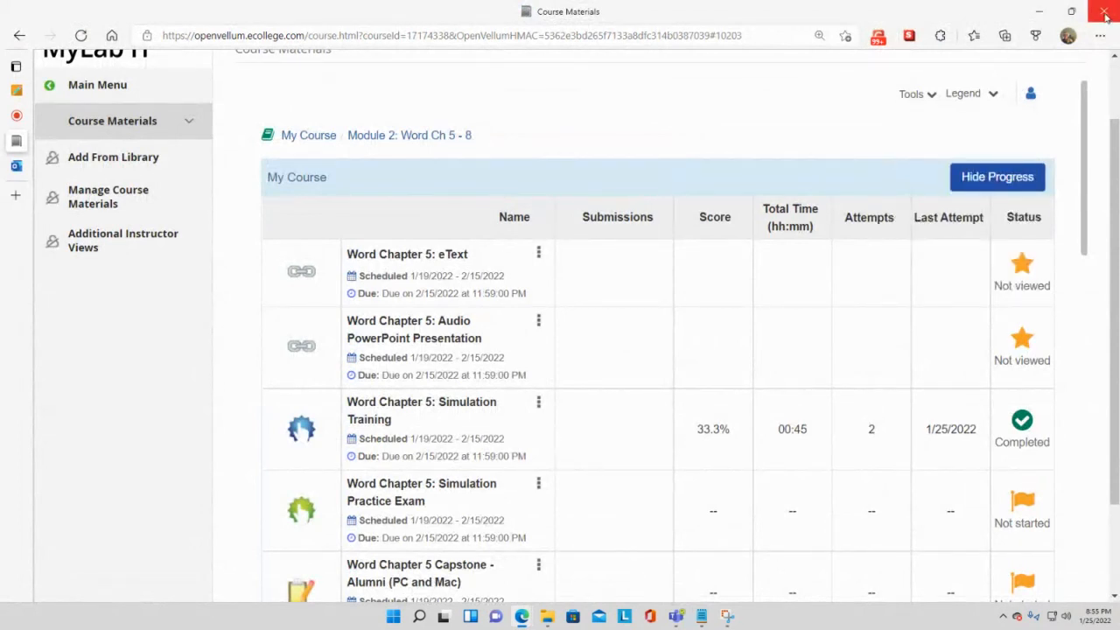
scroll(665, 295, "down", 3)
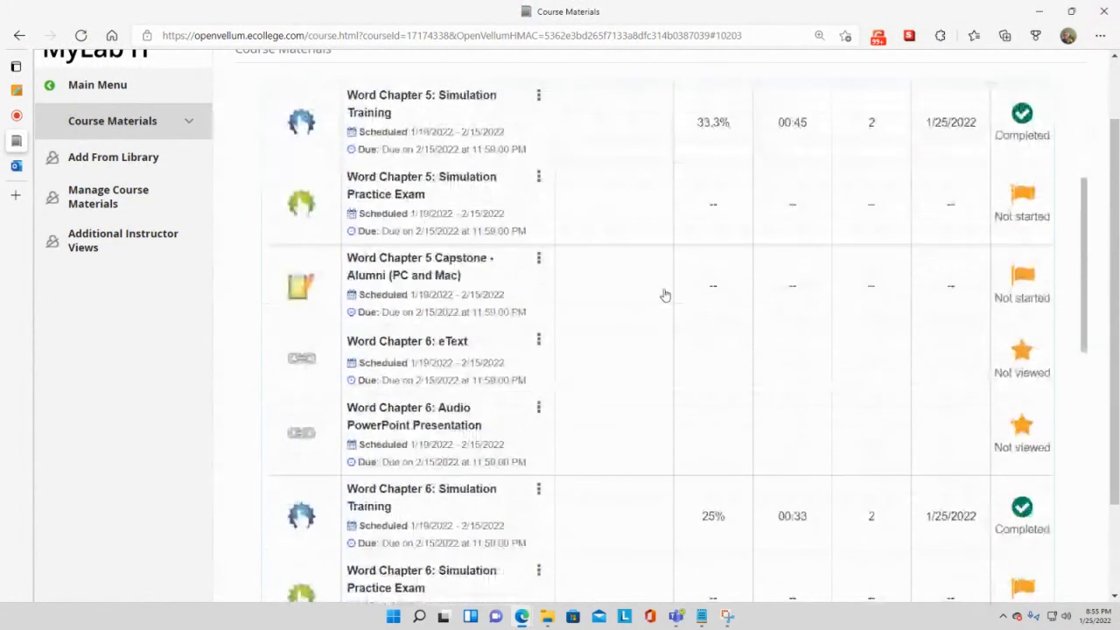
scroll(665, 295, "down", 10)
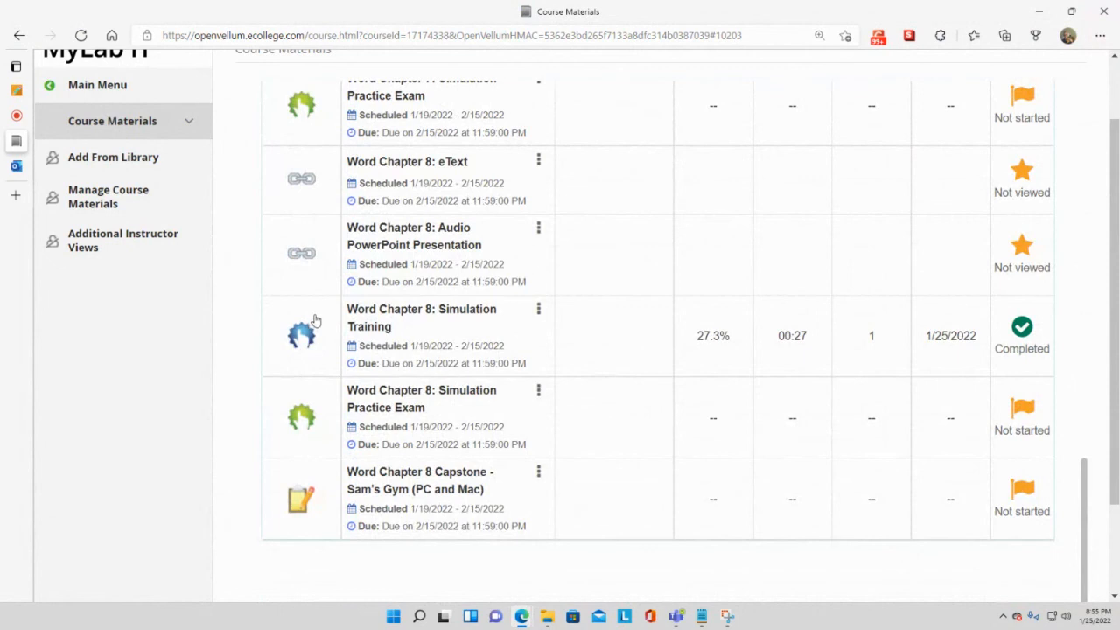
scroll(311, 322, "up", 4)
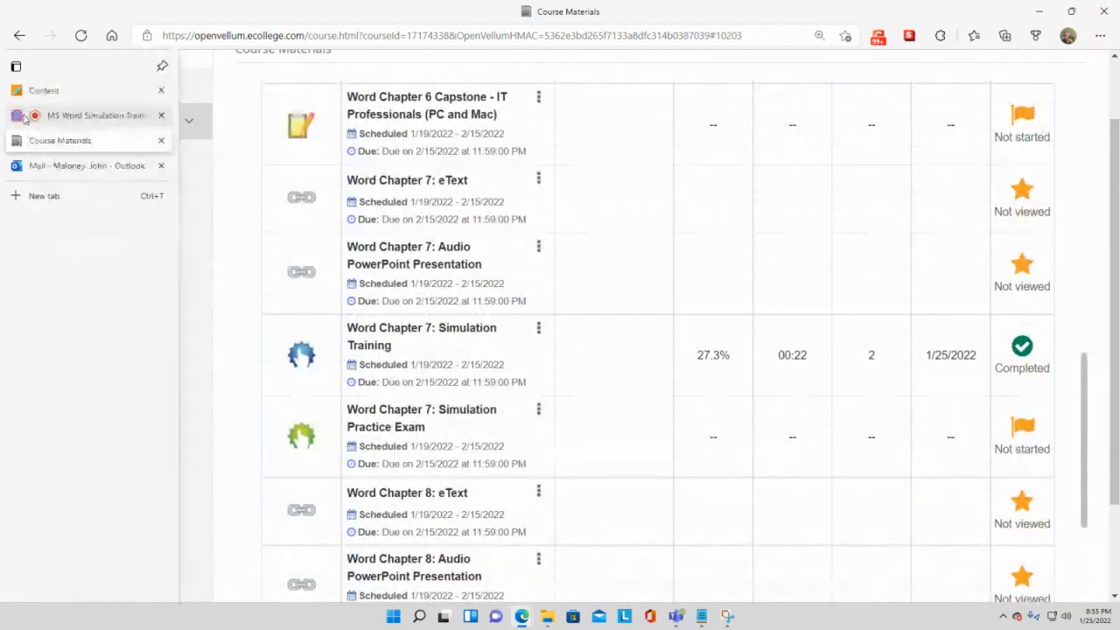
left_click(70, 115)
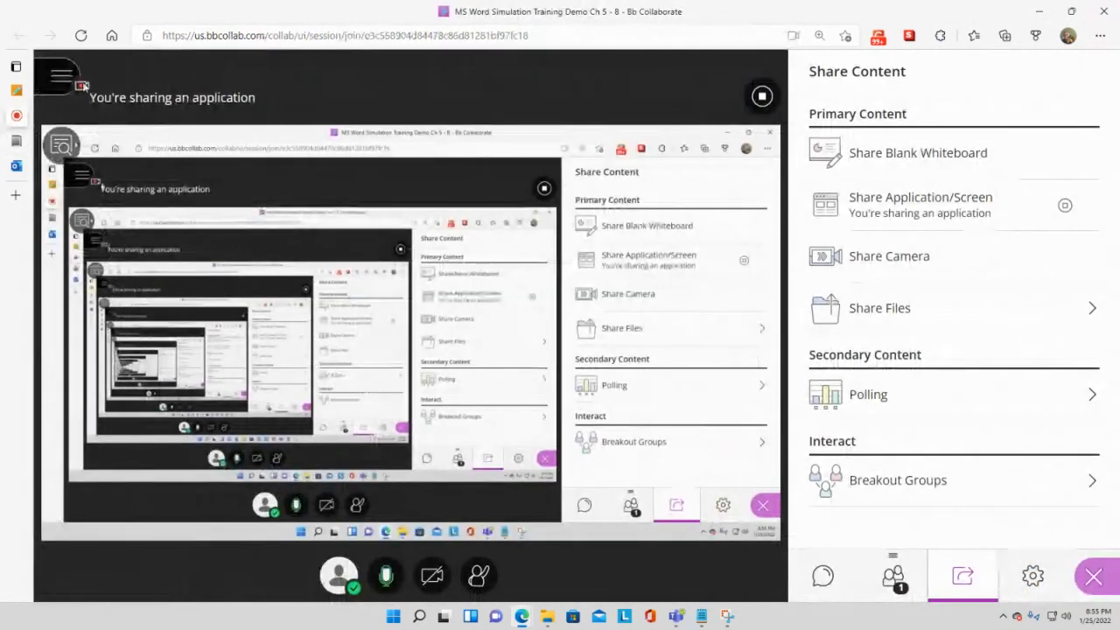